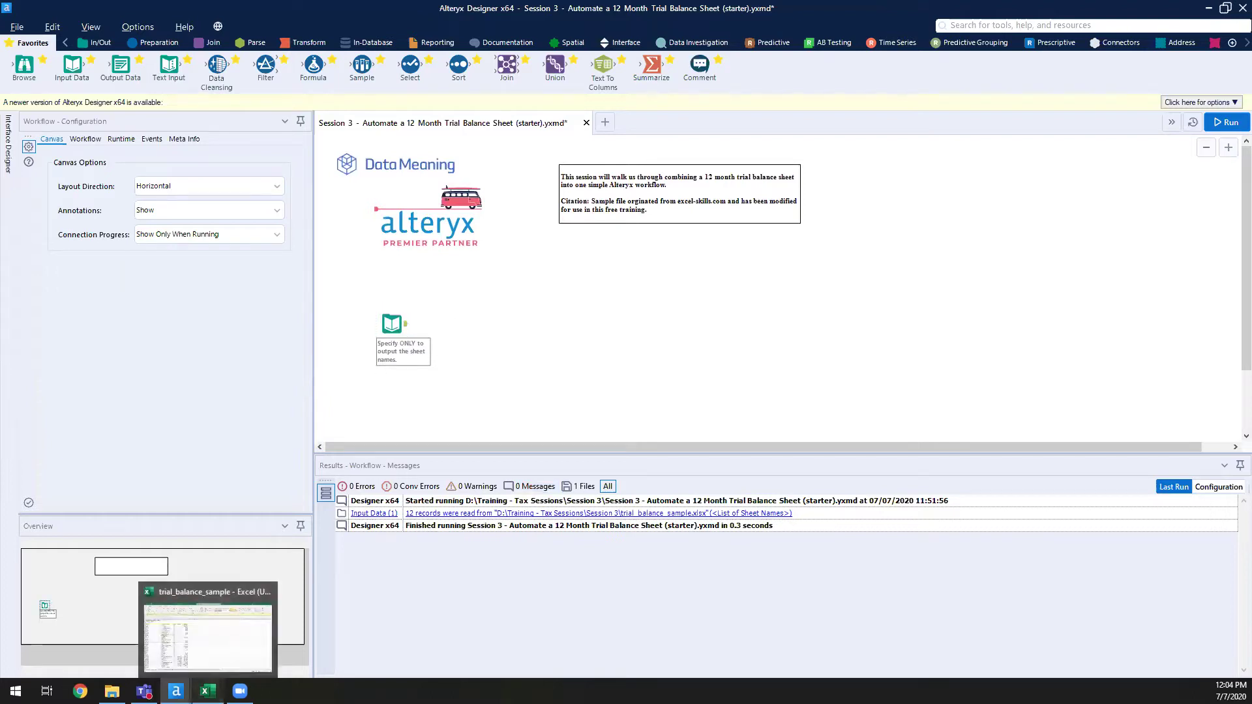
# - Bring the trial_balance_sample workbook in Excel to the front
pyautogui.click(207, 691)
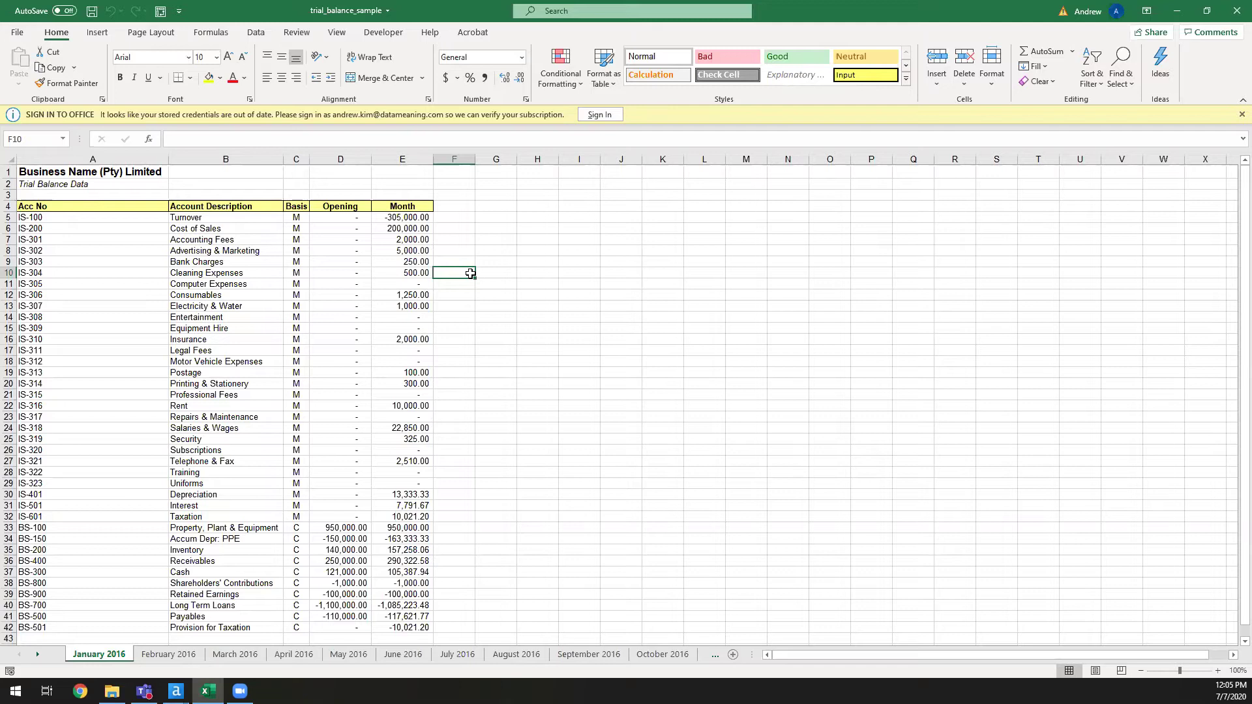
# - Page through the February to October 2016 sheets, noting the Trial Balance Data subtitle
pyautogui.click(175, 655)
pyautogui.click(220, 655)
pyautogui.click(293, 655)
pyautogui.click(348, 654)
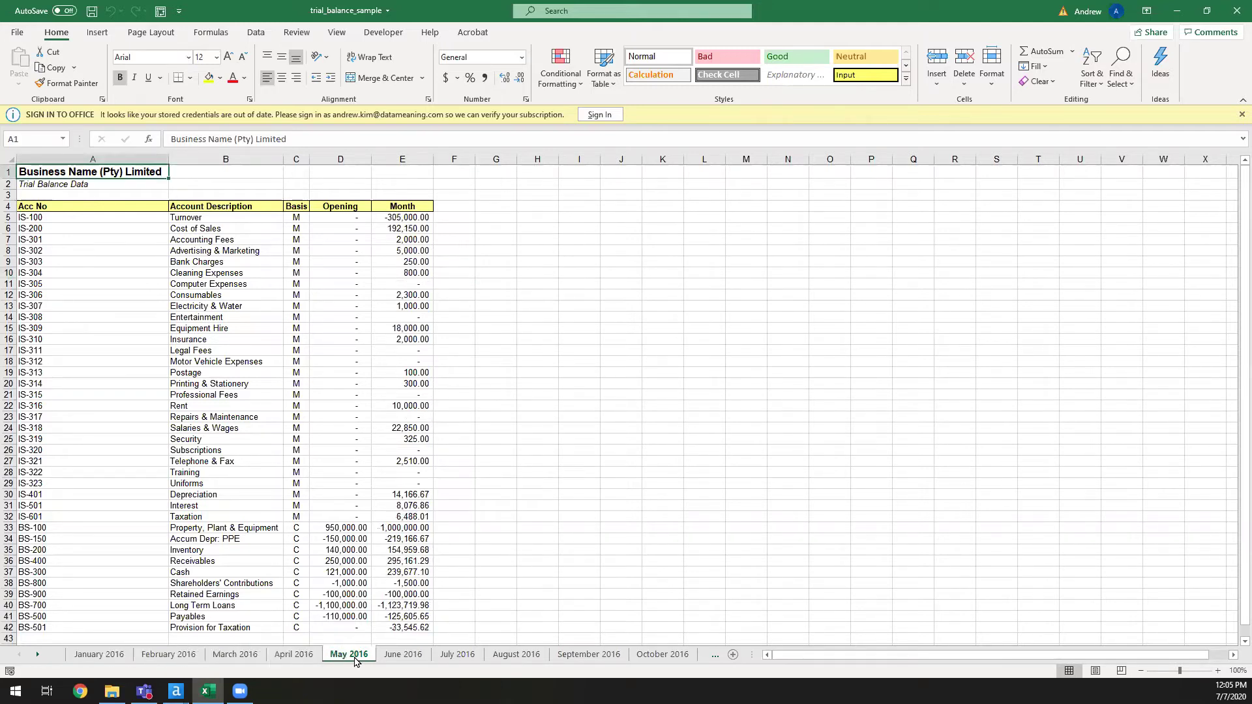
pyautogui.click(391, 654)
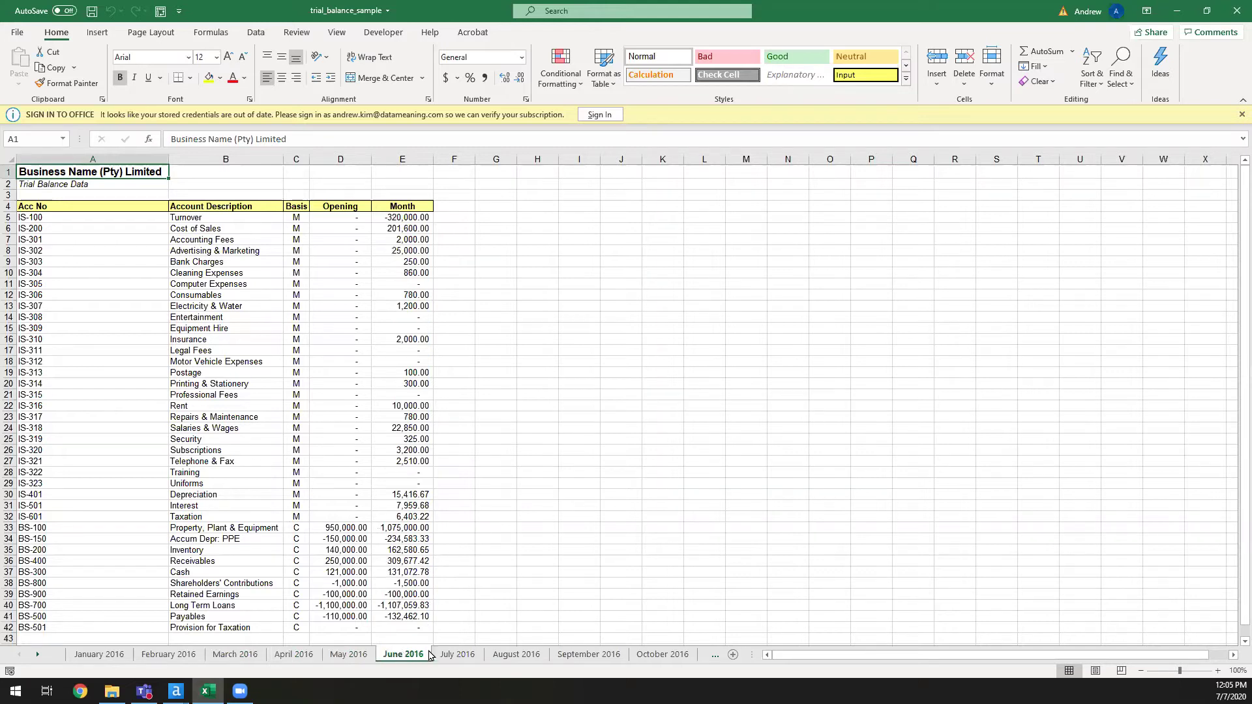
pyautogui.click(488, 654)
pyautogui.click(479, 654)
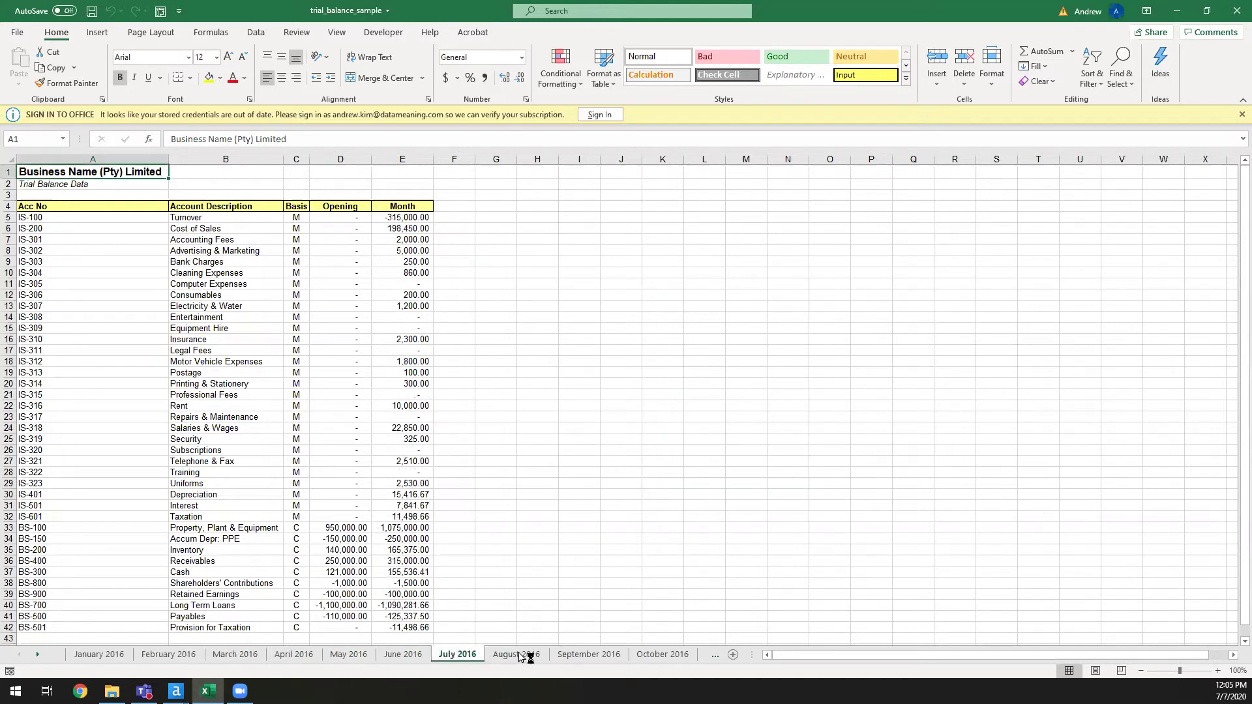
pyautogui.click(559, 655)
pyautogui.click(133, 186)
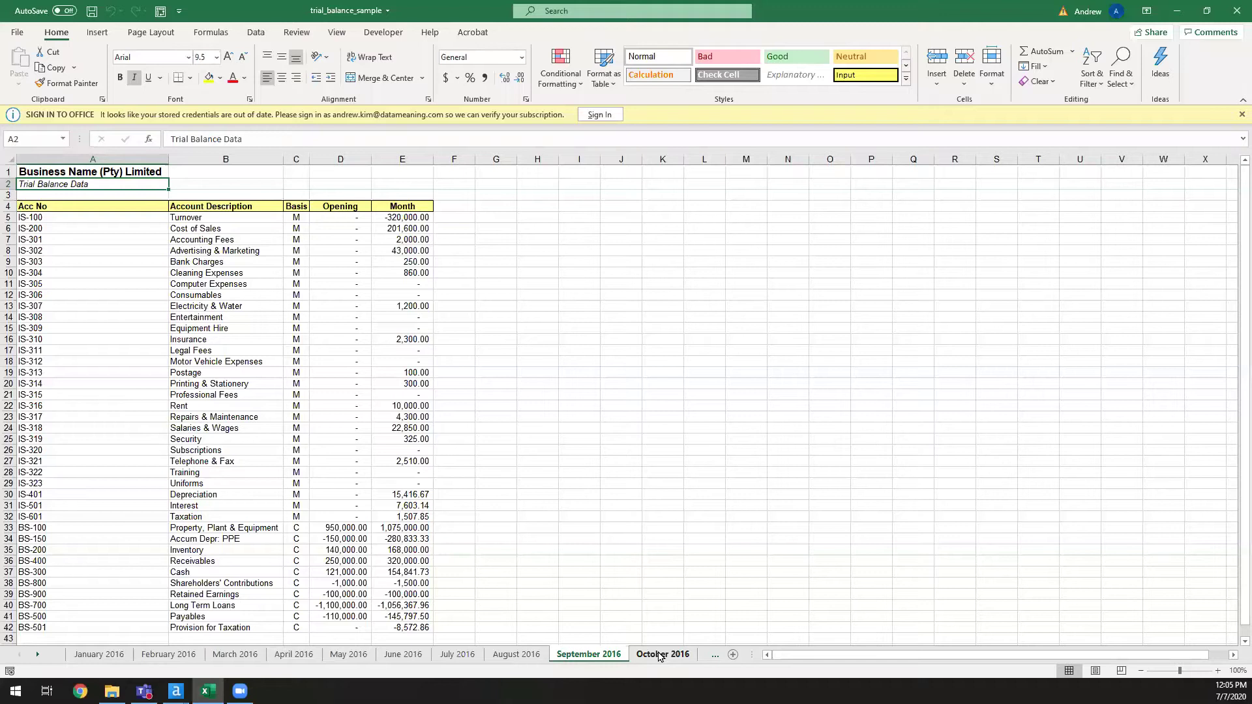
pyautogui.click(659, 655)
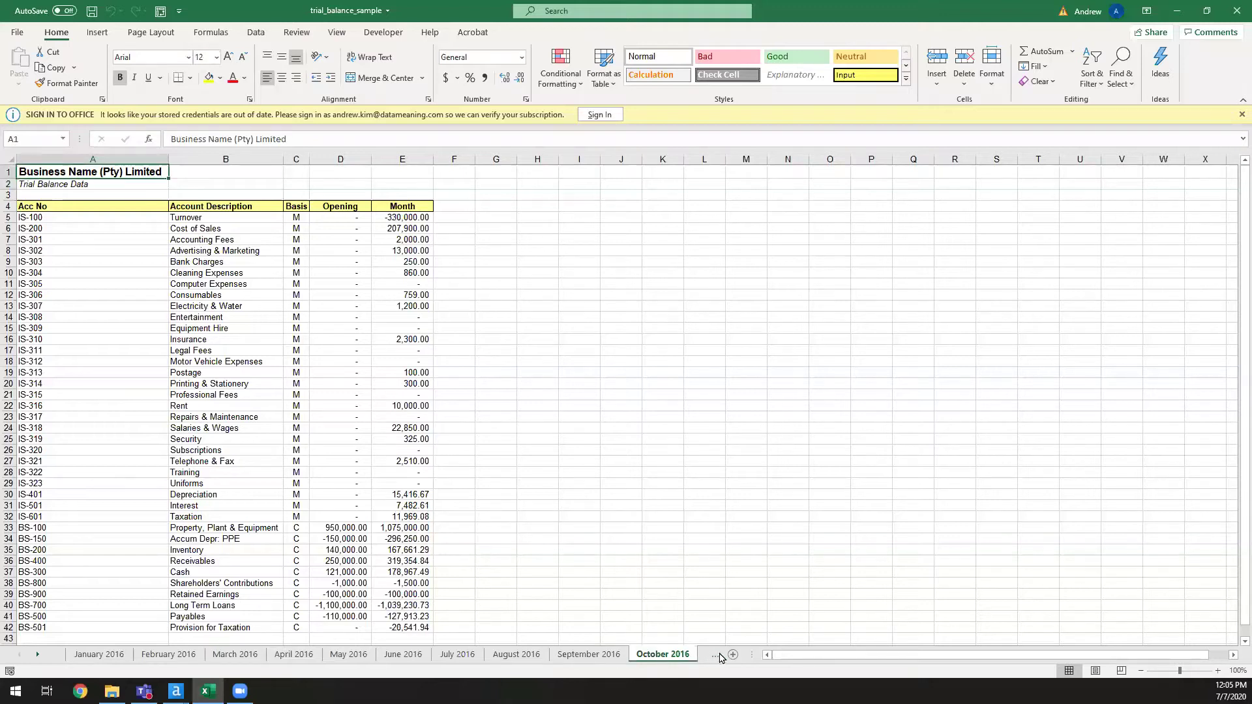
# - Return to January, then view February and March 2016, highlighting the Opening and Month figures D5:E42
pyautogui.click(100, 654)
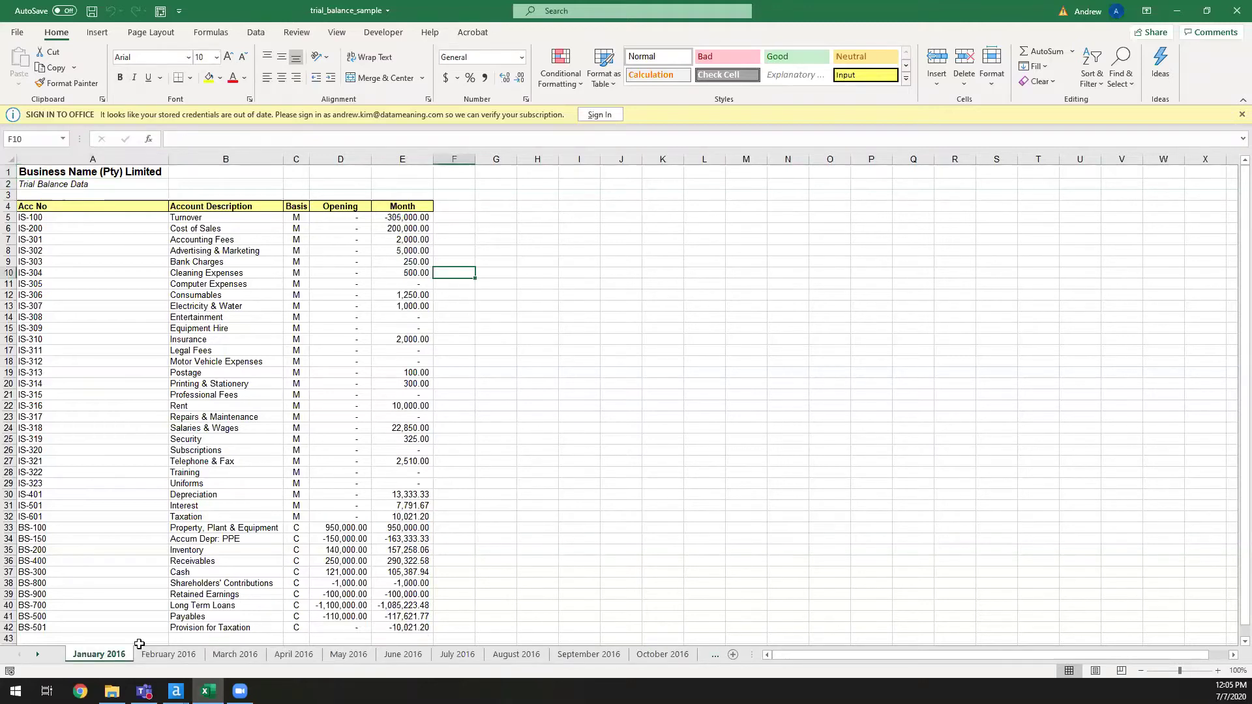
pyautogui.click(192, 655)
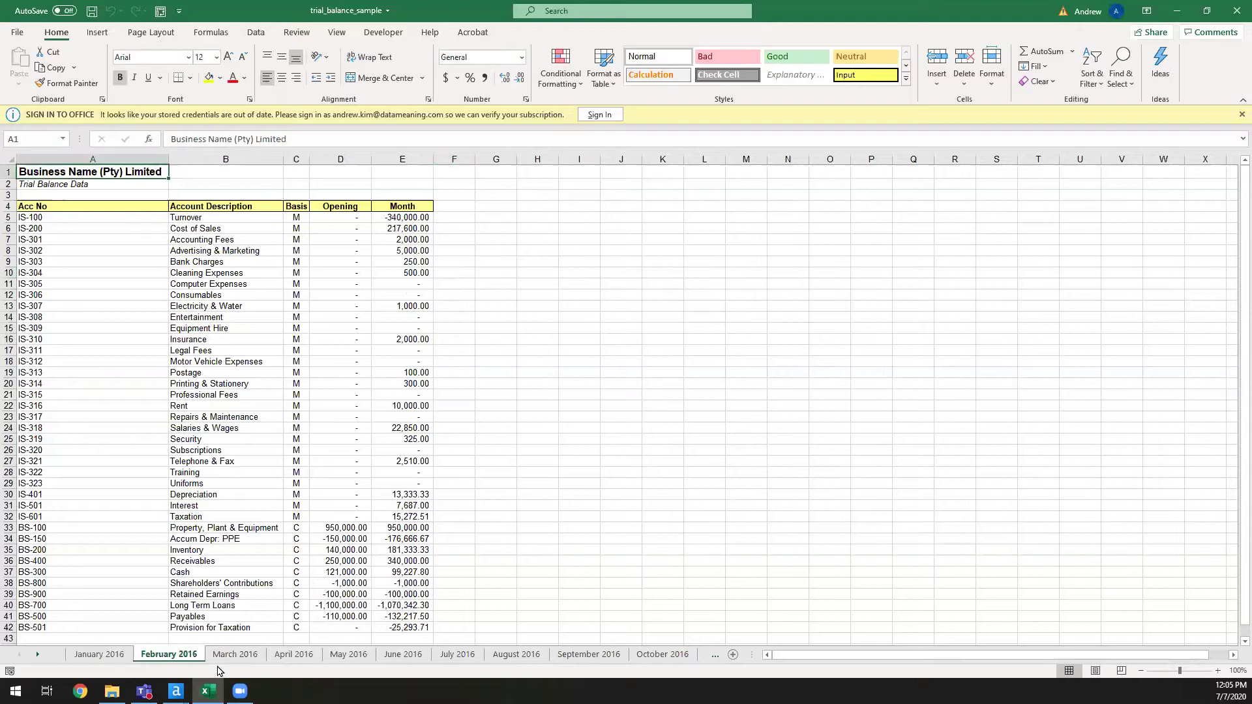
pyautogui.click(233, 658)
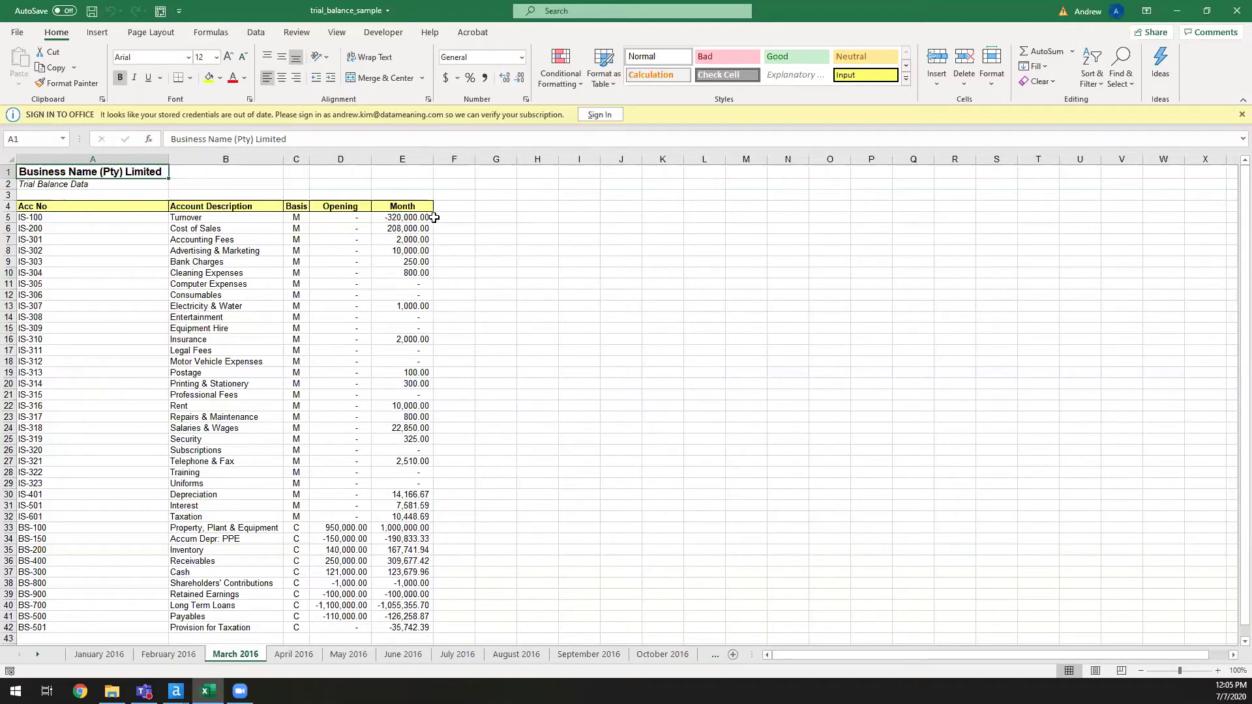
pyautogui.moveTo(423, 218); pyautogui.dragTo(370, 630)
pyautogui.click(461, 562)
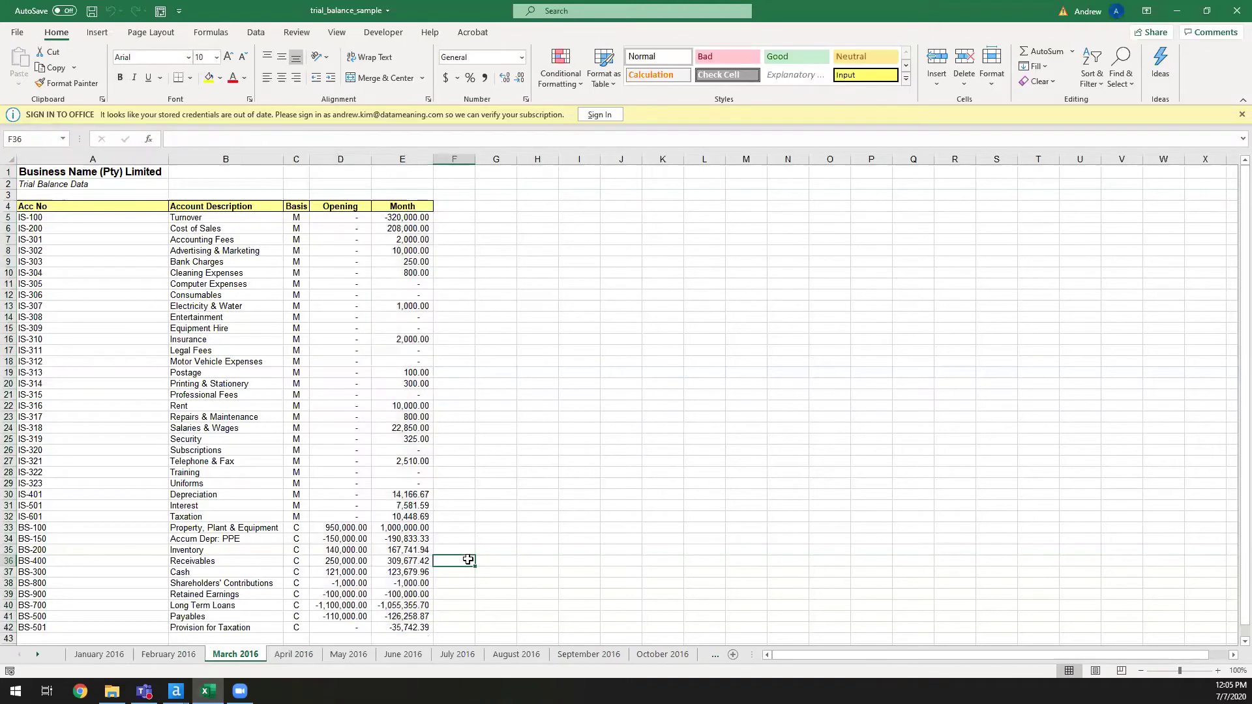
# - Step through the April to December 2016 sheets, ending on December's Cost of Sales description
pyautogui.click(303, 654)
pyautogui.click(348, 654)
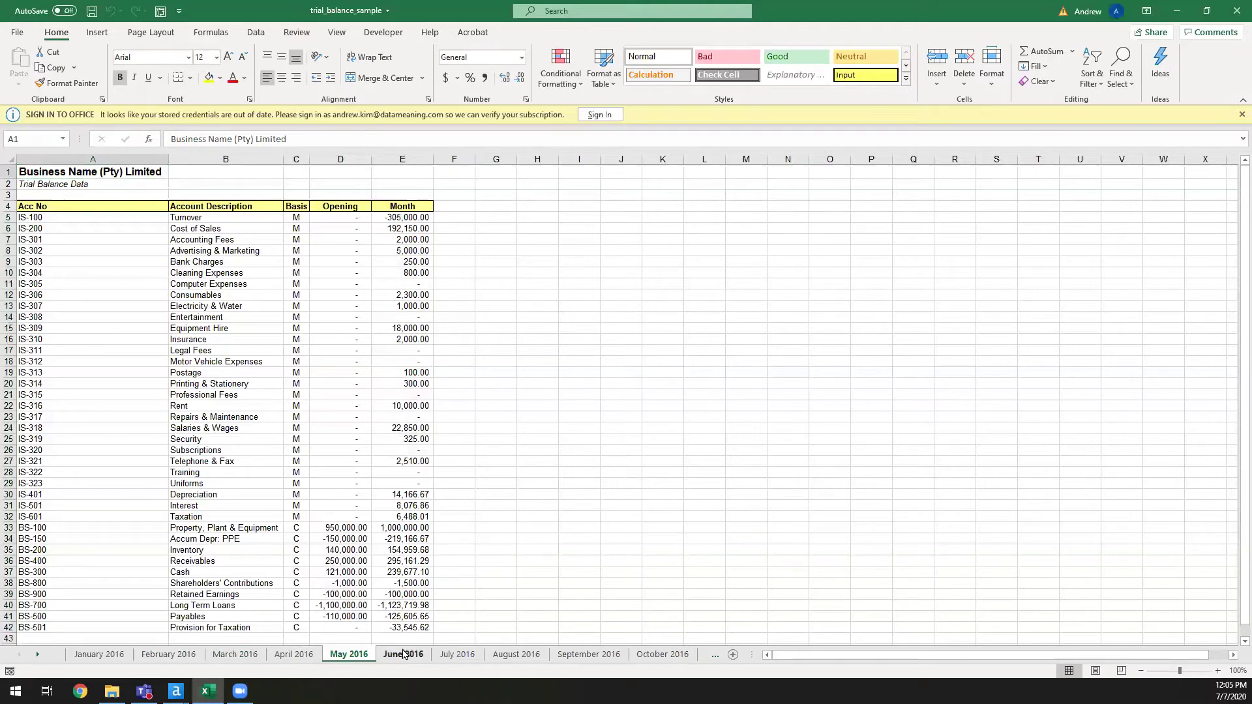
pyautogui.click(403, 654)
pyautogui.click(456, 655)
pyautogui.click(515, 655)
pyautogui.click(592, 655)
pyautogui.click(660, 655)
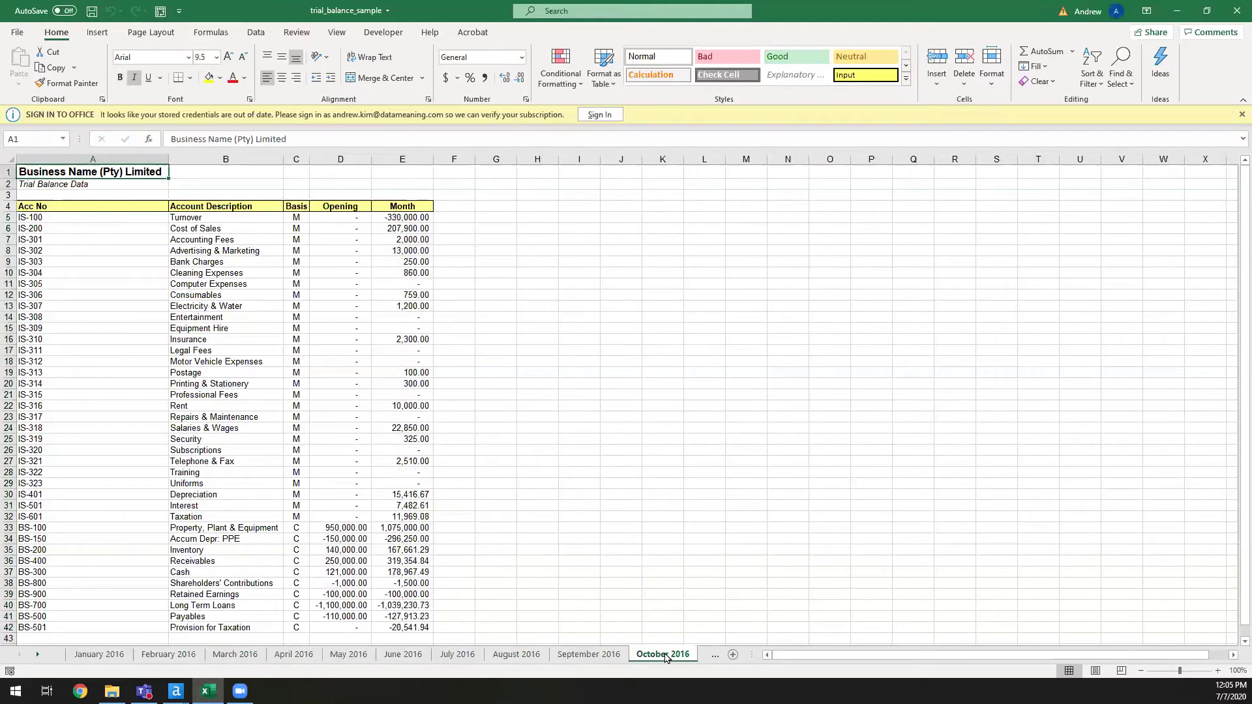
pyautogui.click(719, 657)
pyautogui.click(677, 656)
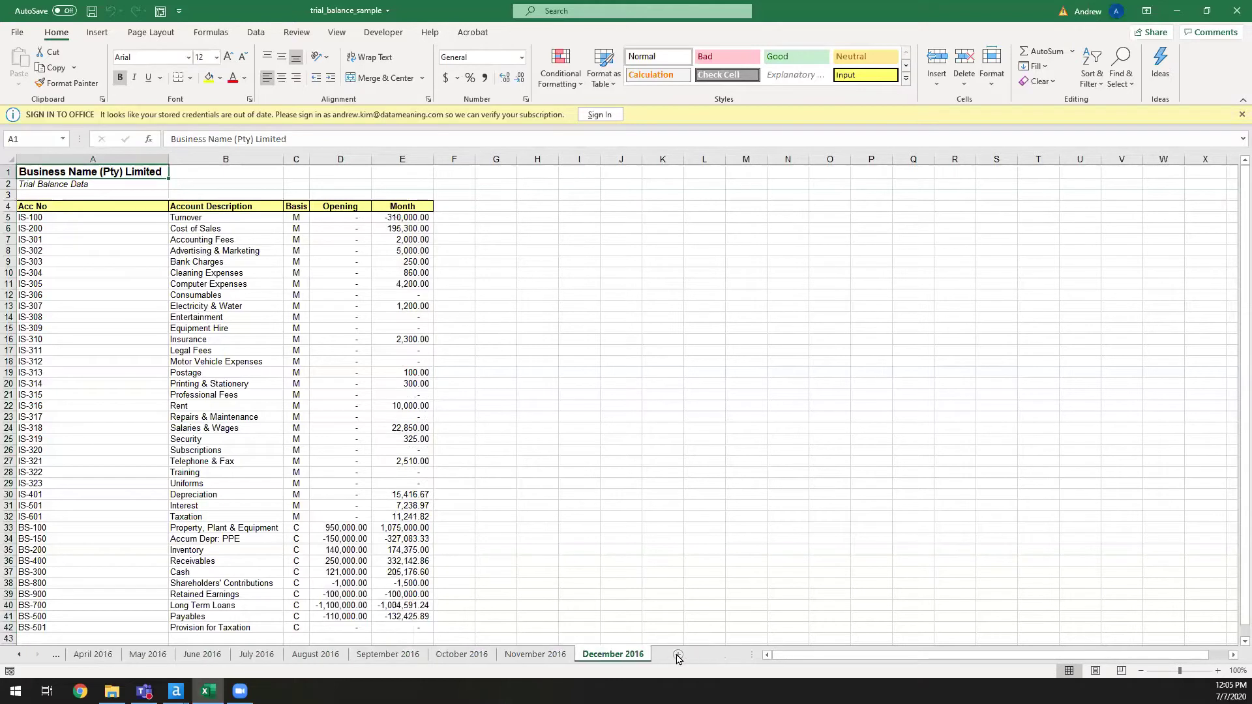
pyautogui.click(650, 526)
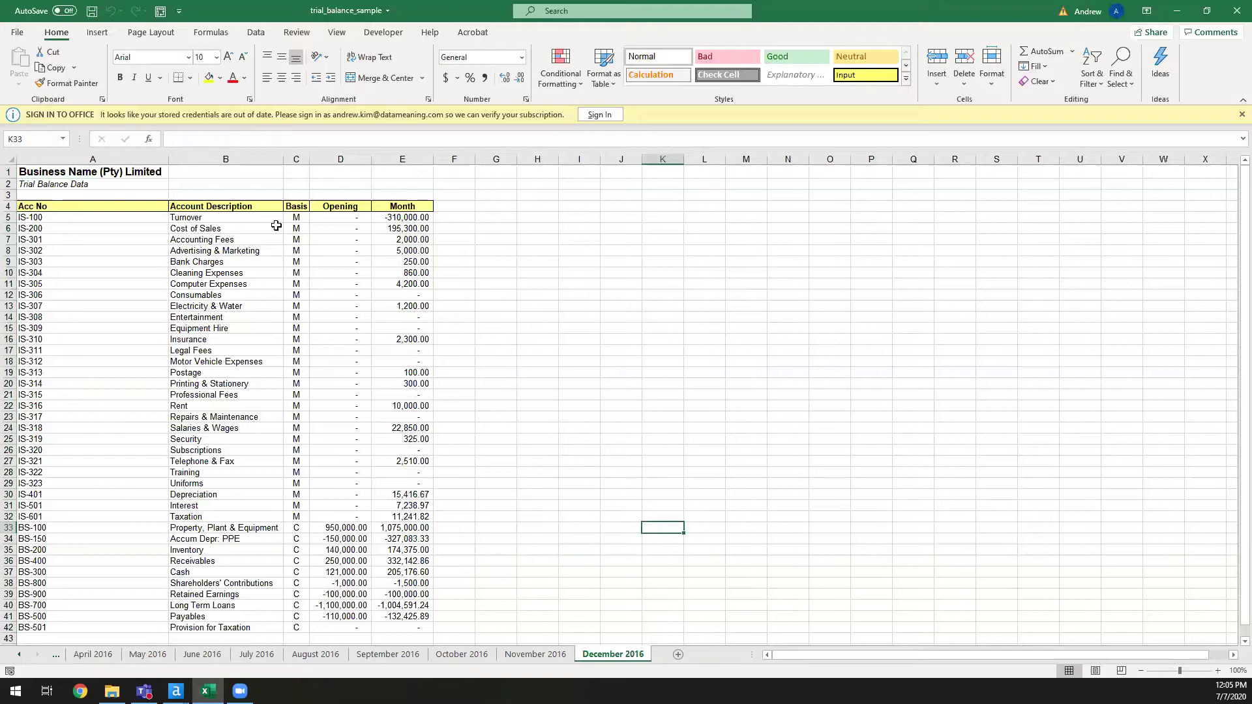
pyautogui.click(241, 228)
# - Review December's Advertising & Marketing row and the Month figures in column E, including blank E17 and E18
pyautogui.click(223, 250)
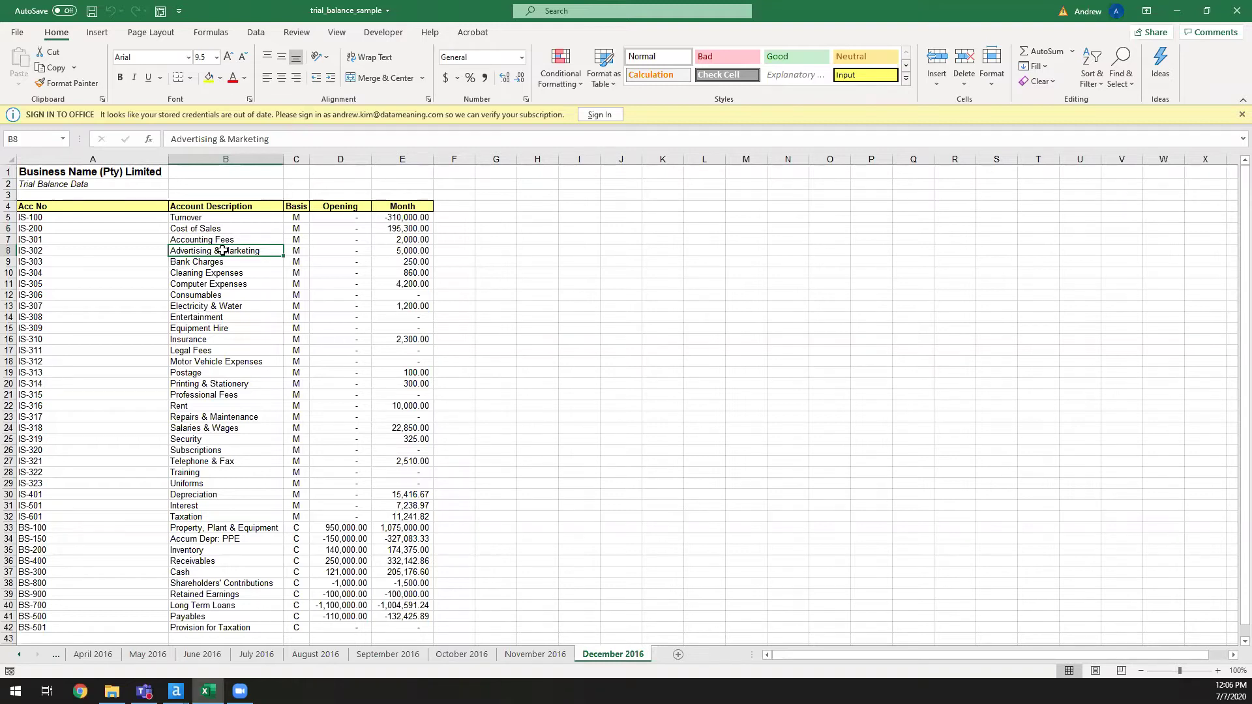
pyautogui.scroll(-1, 407, 217)
pyautogui.click(414, 204)
pyautogui.click(415, 214)
pyautogui.click(411, 237)
pyautogui.click(411, 281)
pyautogui.click(421, 303)
pyautogui.click(417, 314)
pyautogui.click(421, 337)
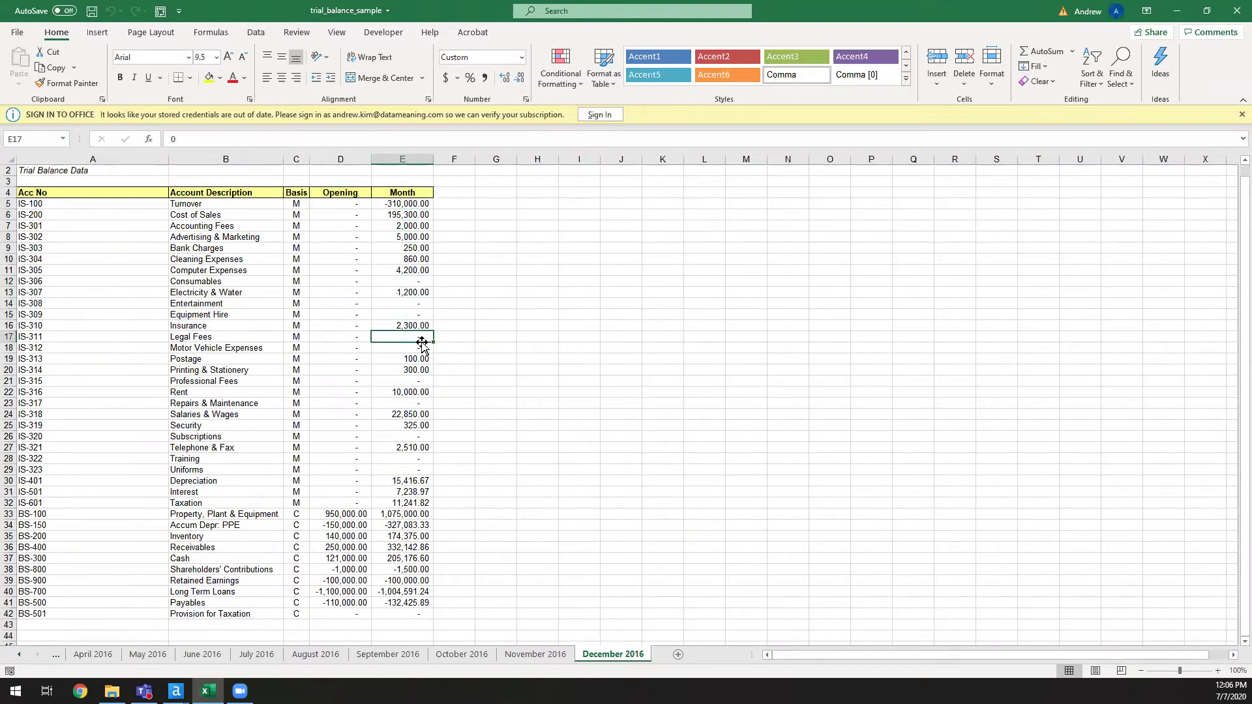
pyautogui.click(383, 347)
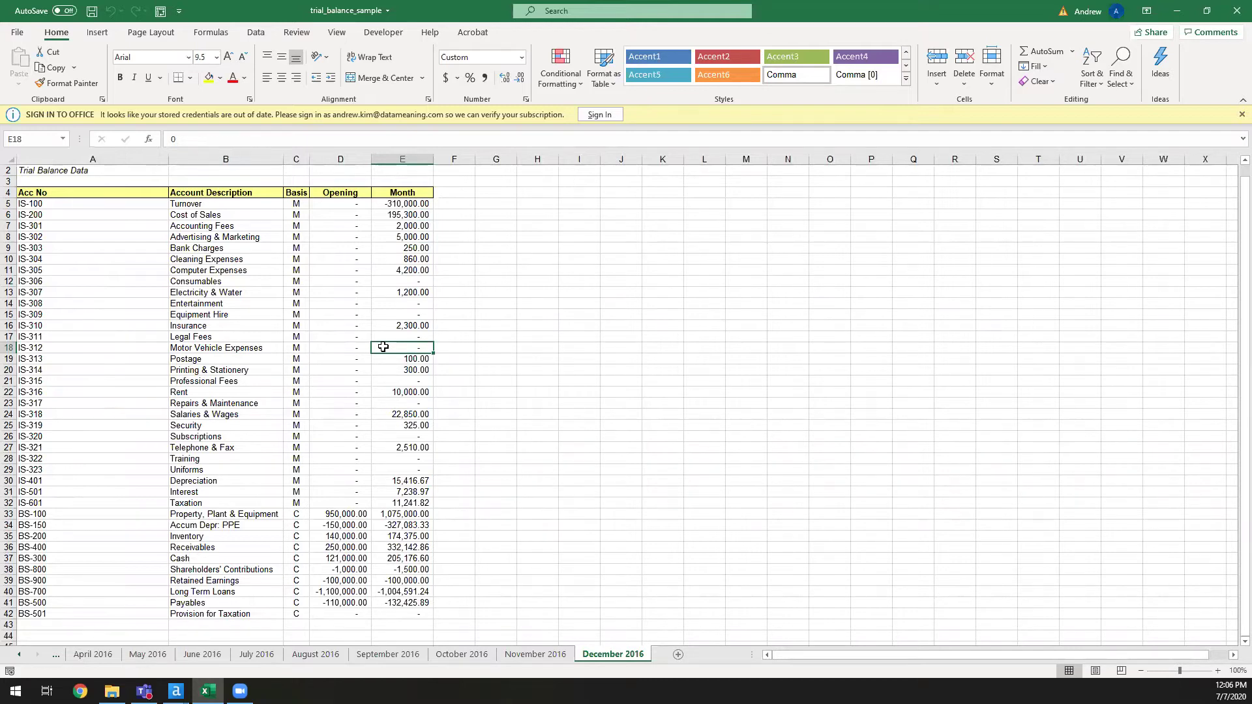
# - Check the D18 opening value, select the data block from A5, then close the workbook
pyautogui.scroll(1, 389, 362)
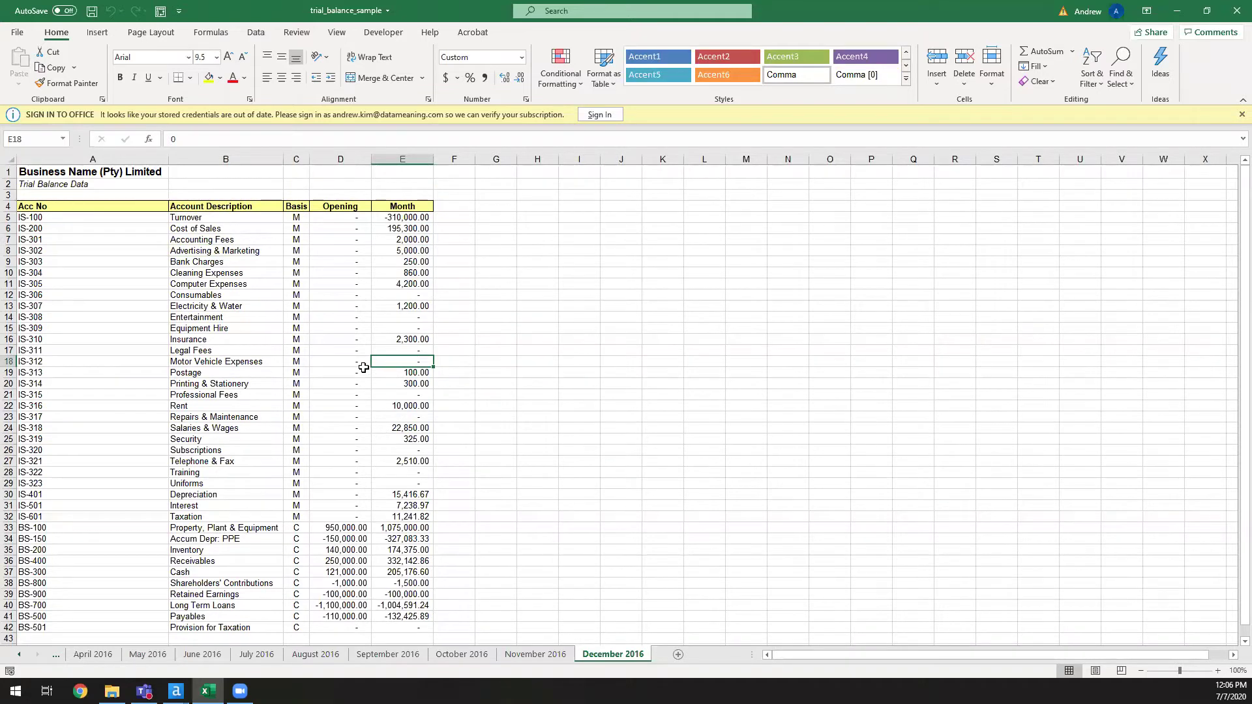
pyautogui.click(363, 362)
pyautogui.moveTo(86, 217); pyautogui.dragTo(420, 528)
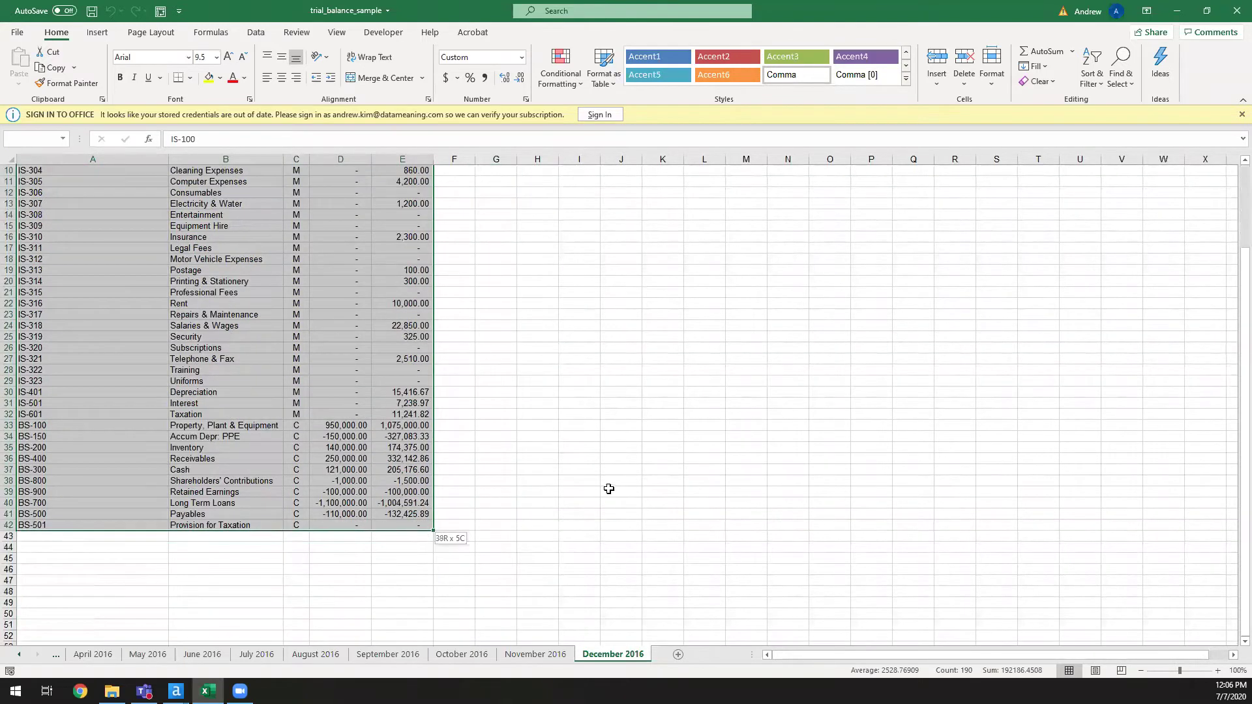
pyautogui.click(606, 490)
pyautogui.scroll(3, 636, 471)
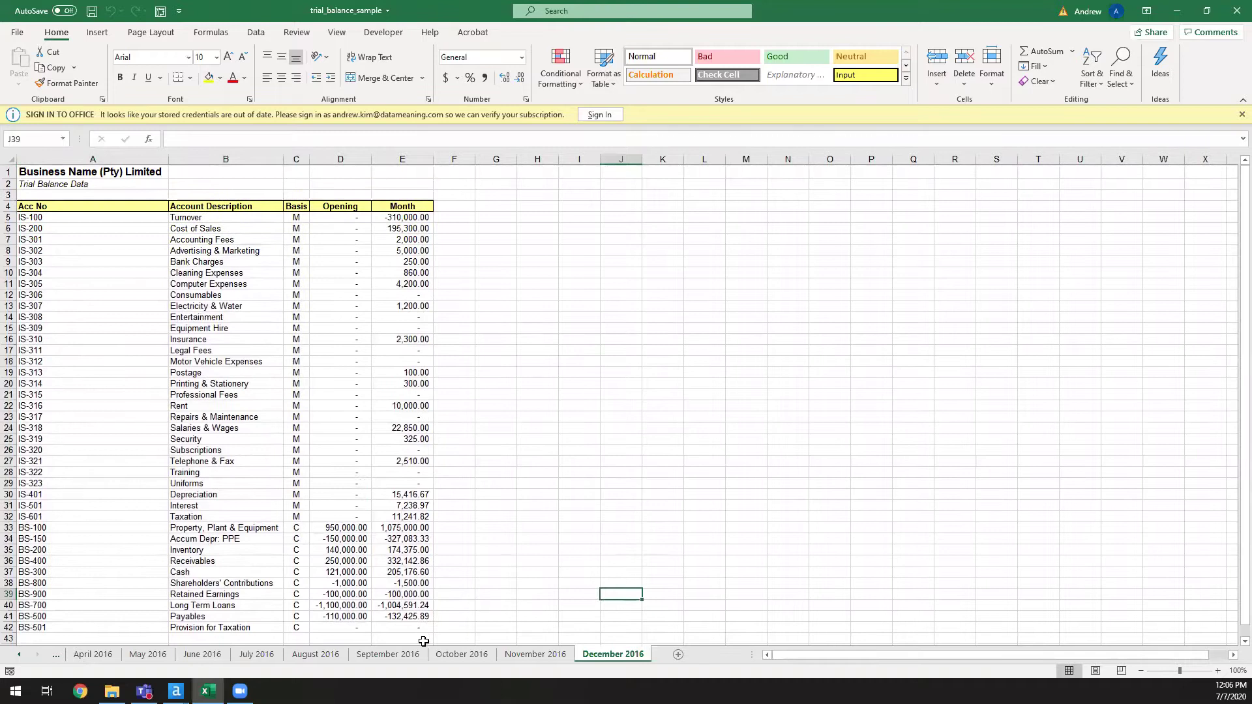
pyautogui.click(1238, 11)
# - Exit Excel completely, leaving the Alteryx starter workflow on screen
pyautogui.click(1238, 10)
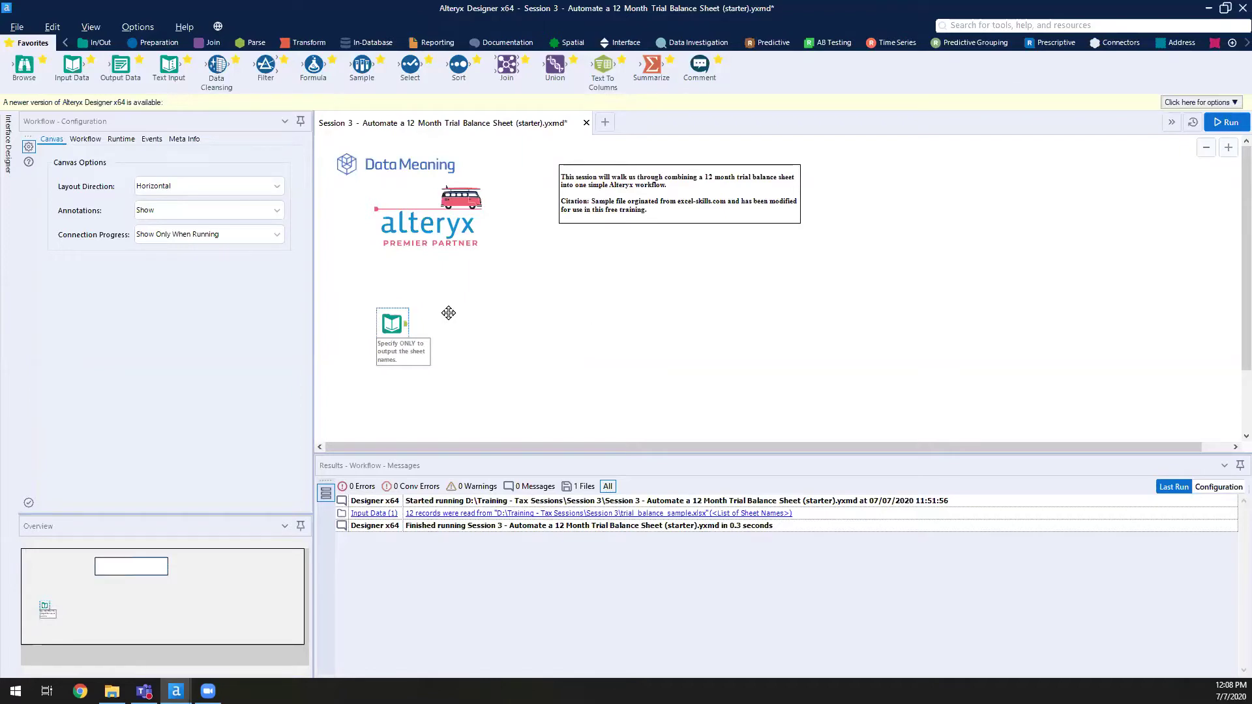
# - Show the Input Data tool's 12 sheet names, January to December 2016, and briefly check the source folder
pyautogui.click(392, 322)
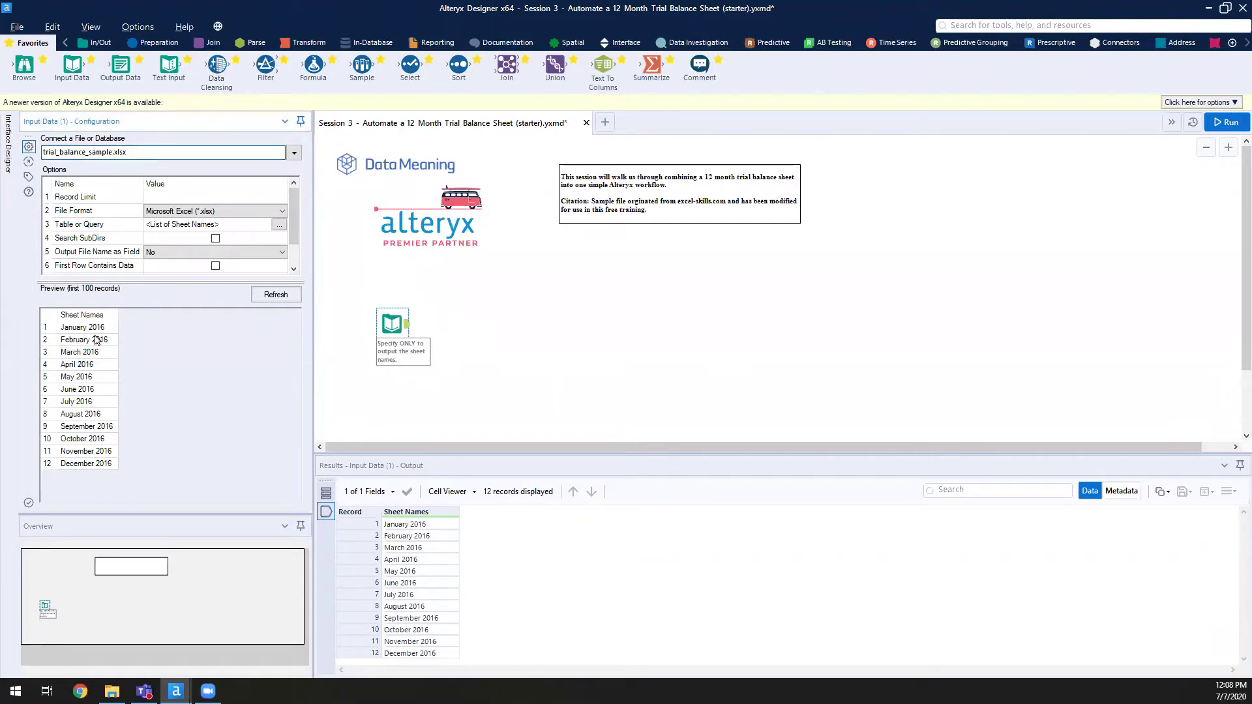
pyautogui.moveTo(95, 334); pyautogui.dragTo(104, 336)
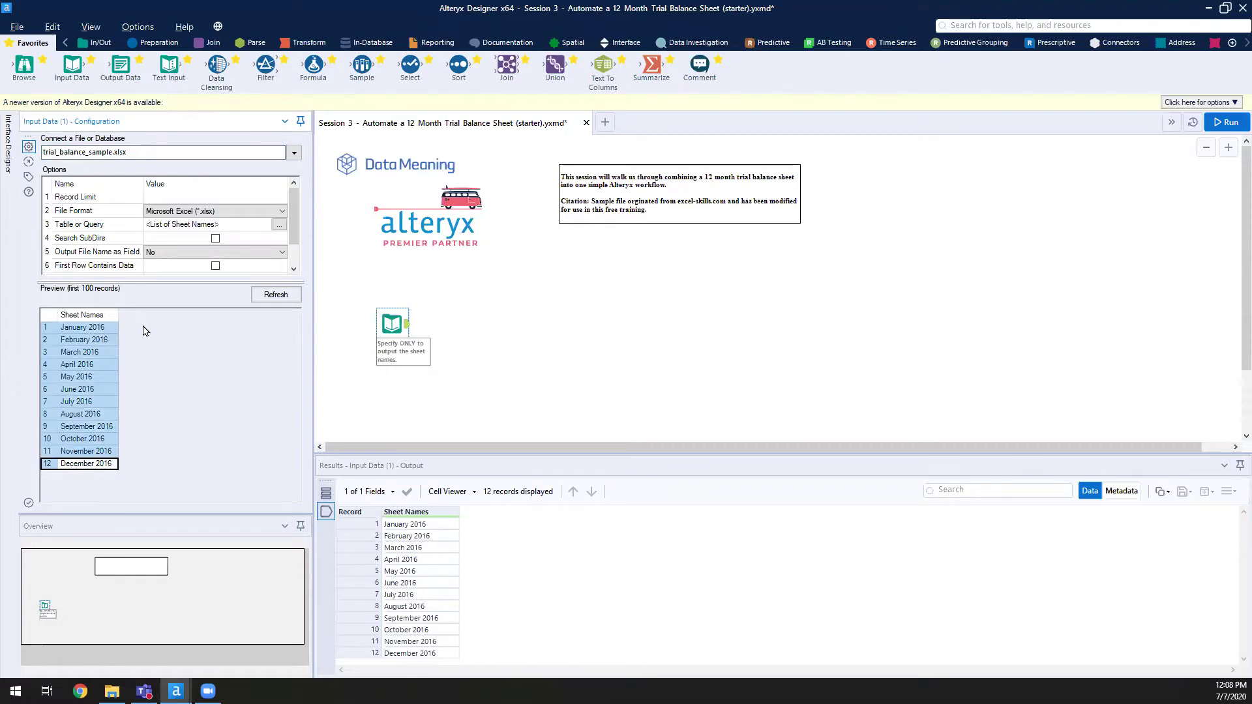
pyautogui.hotkey('alt', 'Tab')
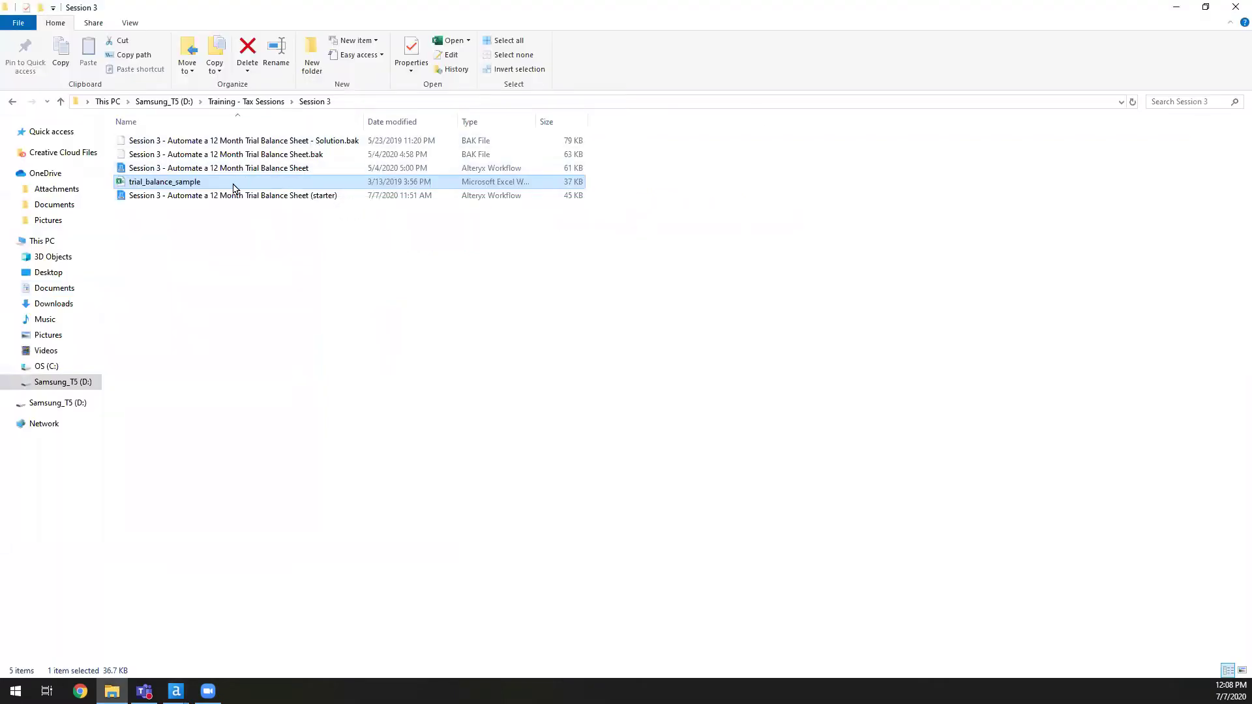
pyautogui.click(1181, 7)
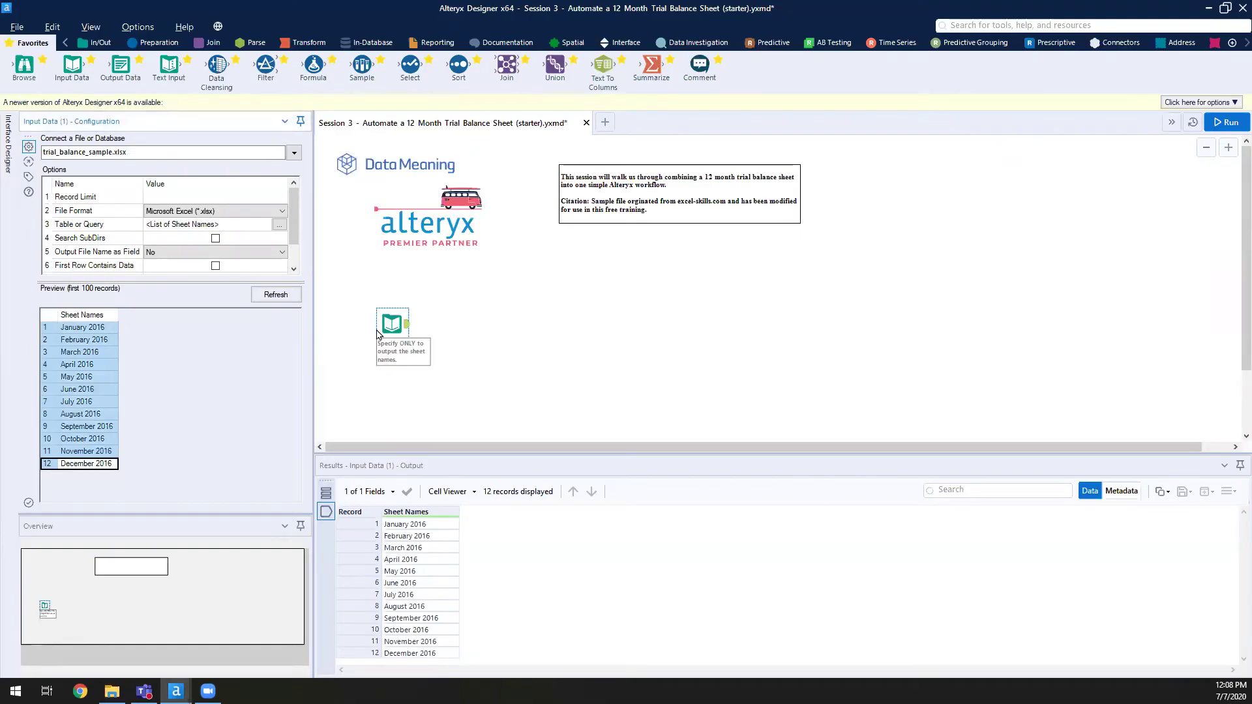
pyautogui.click(139, 147)
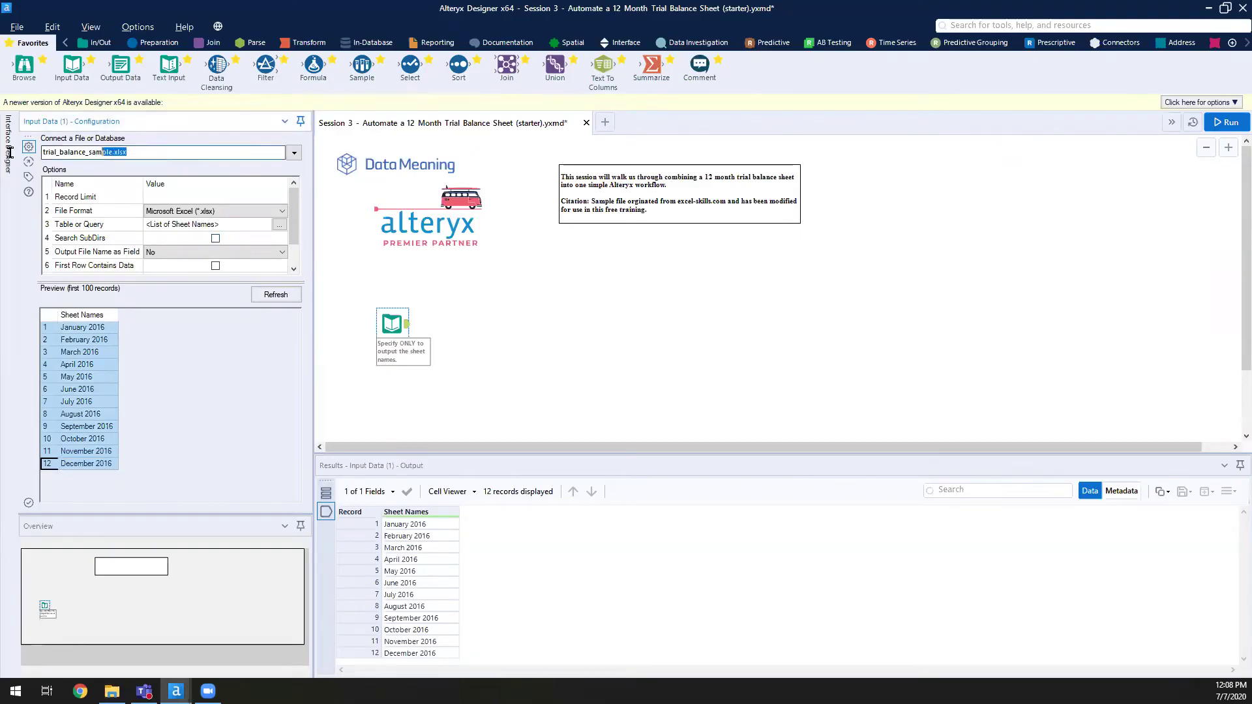
pyautogui.press('End')
pyautogui.moveTo(294, 225); pyautogui.dragTo(303, 225)
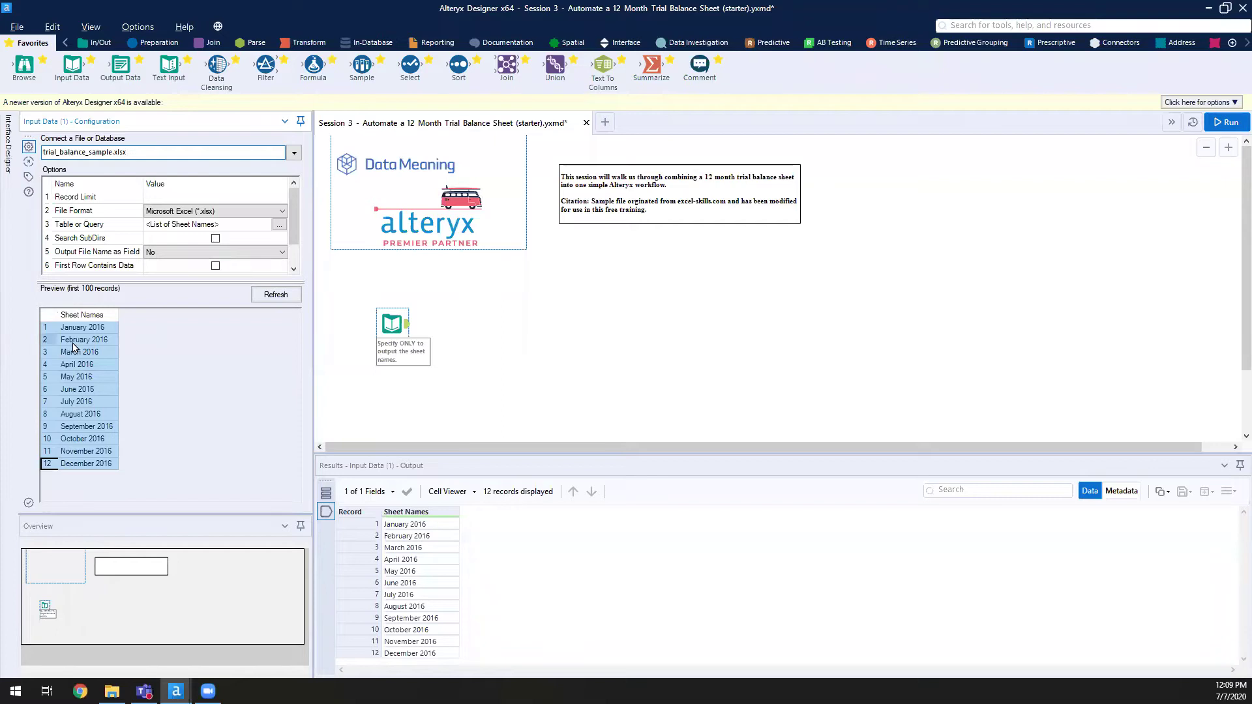
pyautogui.click(91, 328)
pyautogui.moveTo(87, 360); pyautogui.dragTo(73, 485)
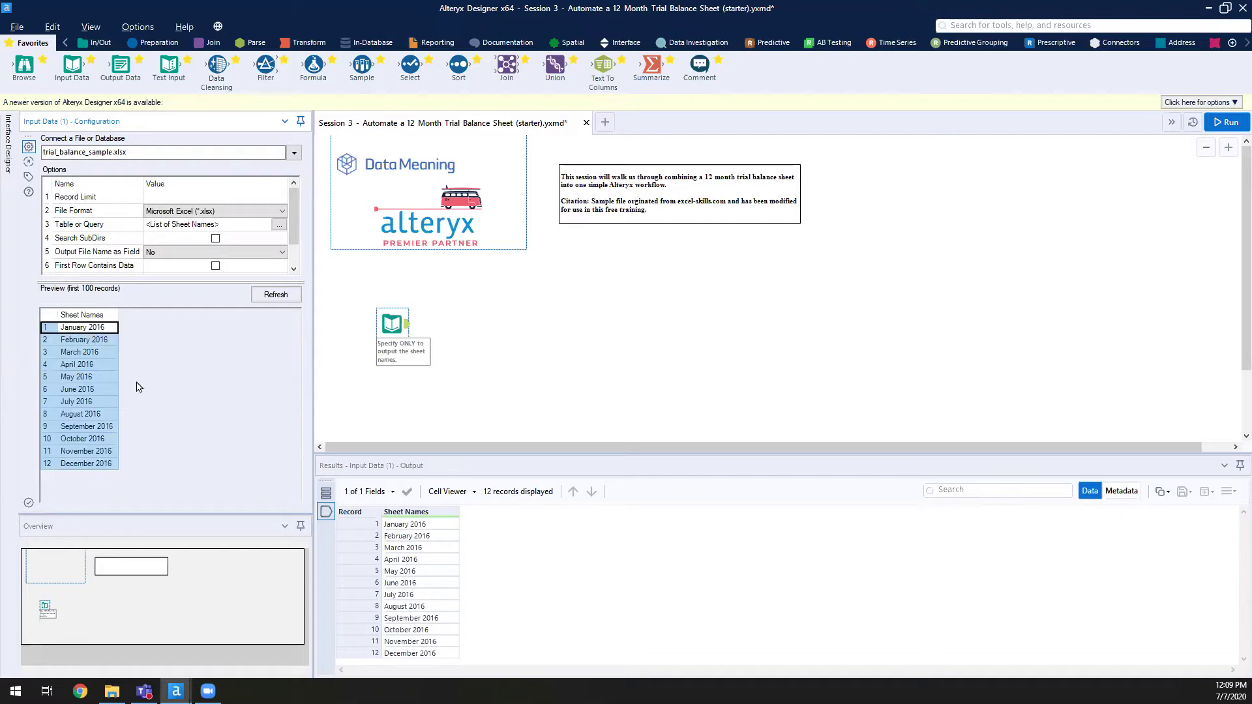
pyautogui.click(105, 347)
pyautogui.click(98, 354)
pyautogui.click(95, 365)
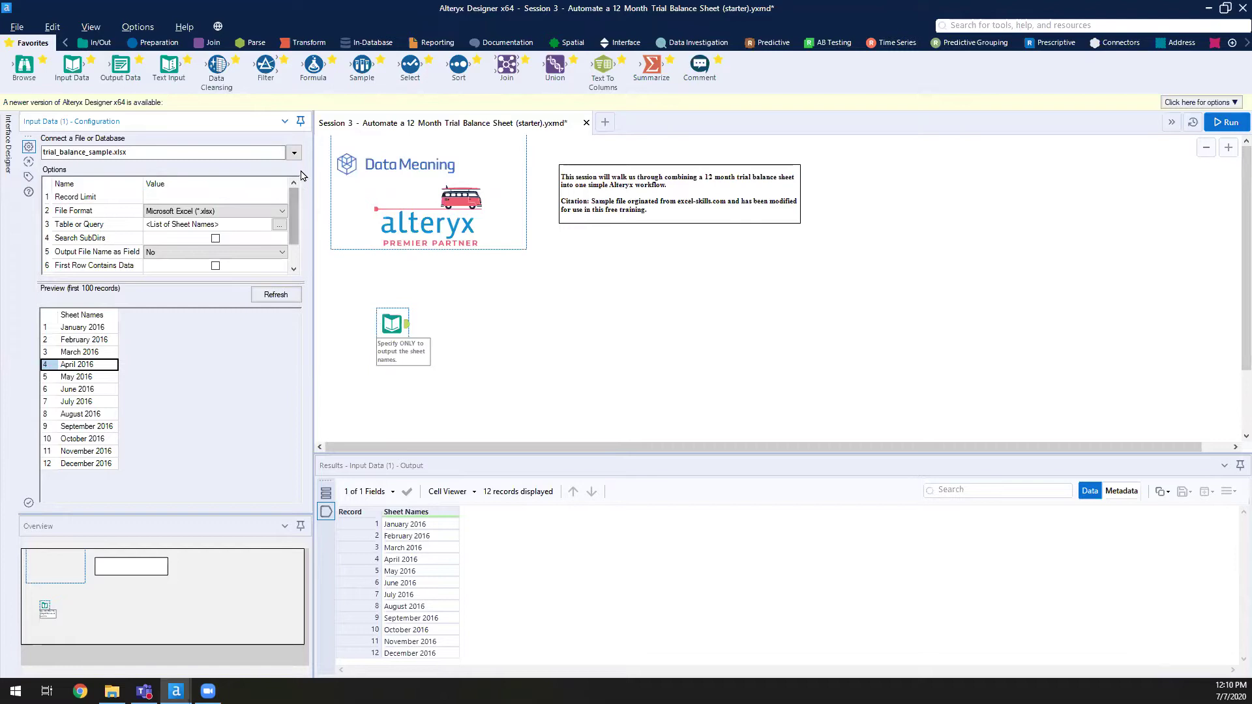
pyautogui.scroll(-1, 292, 202)
pyautogui.scroll(1, 294, 196)
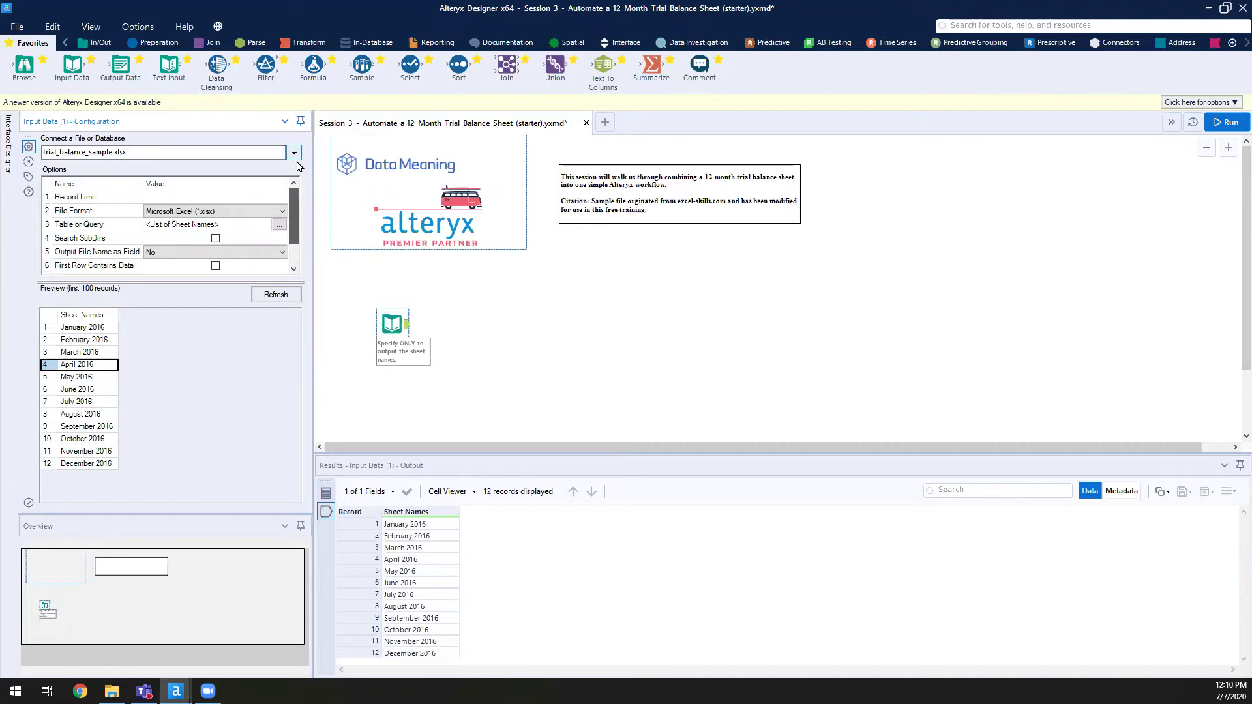
pyautogui.click(237, 152)
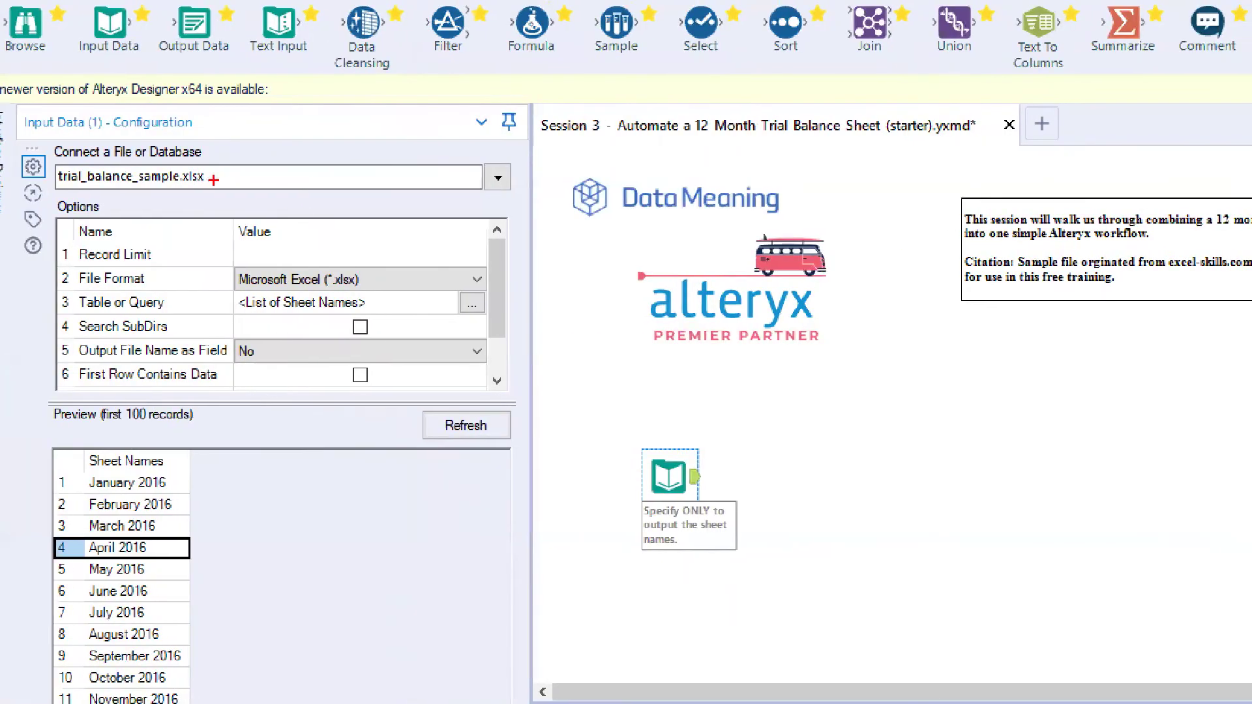
pyautogui.moveTo(114, 172); pyautogui.dragTo(332, 235)
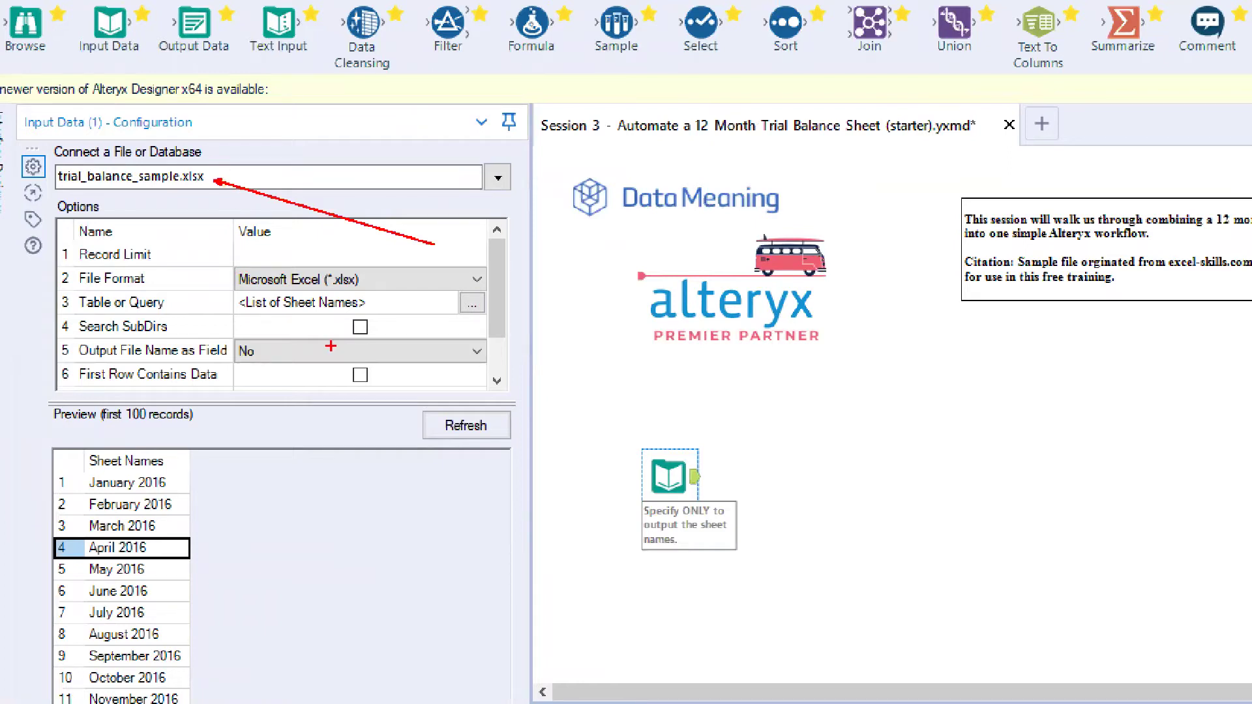
pyautogui.moveTo(246, 314); pyautogui.dragTo(213, 336)
pyautogui.press('Escape')
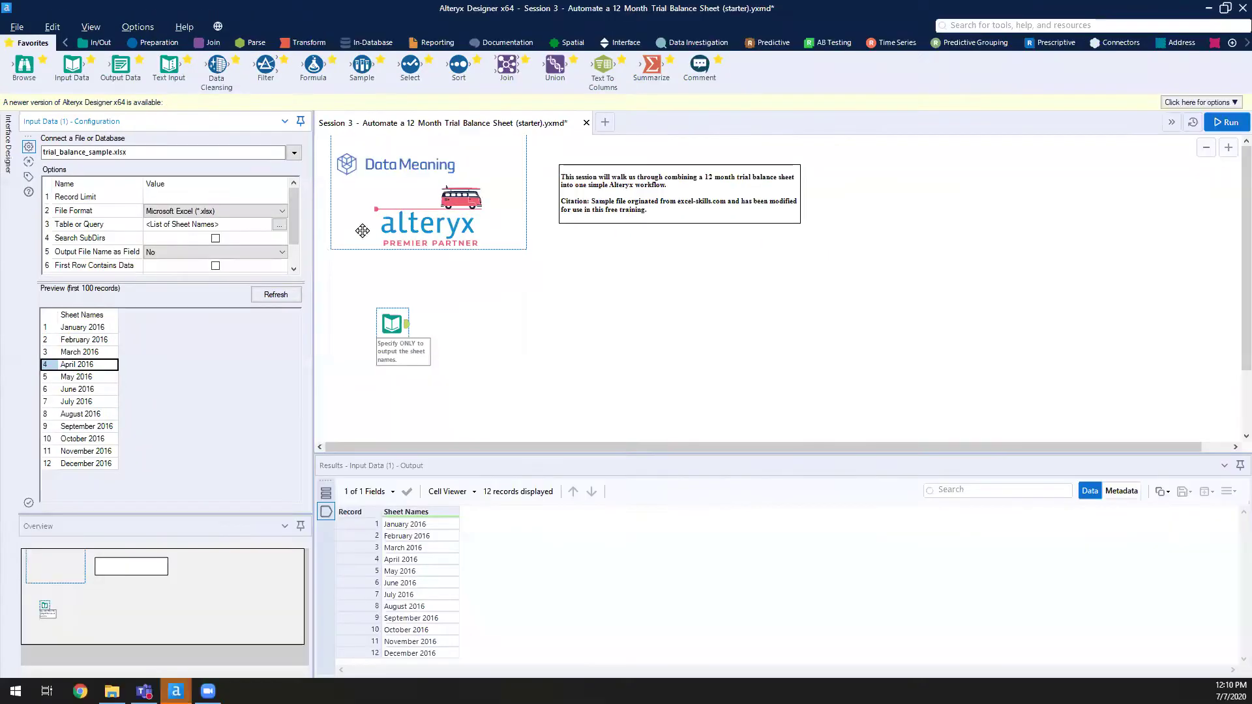
pyautogui.click(281, 225)
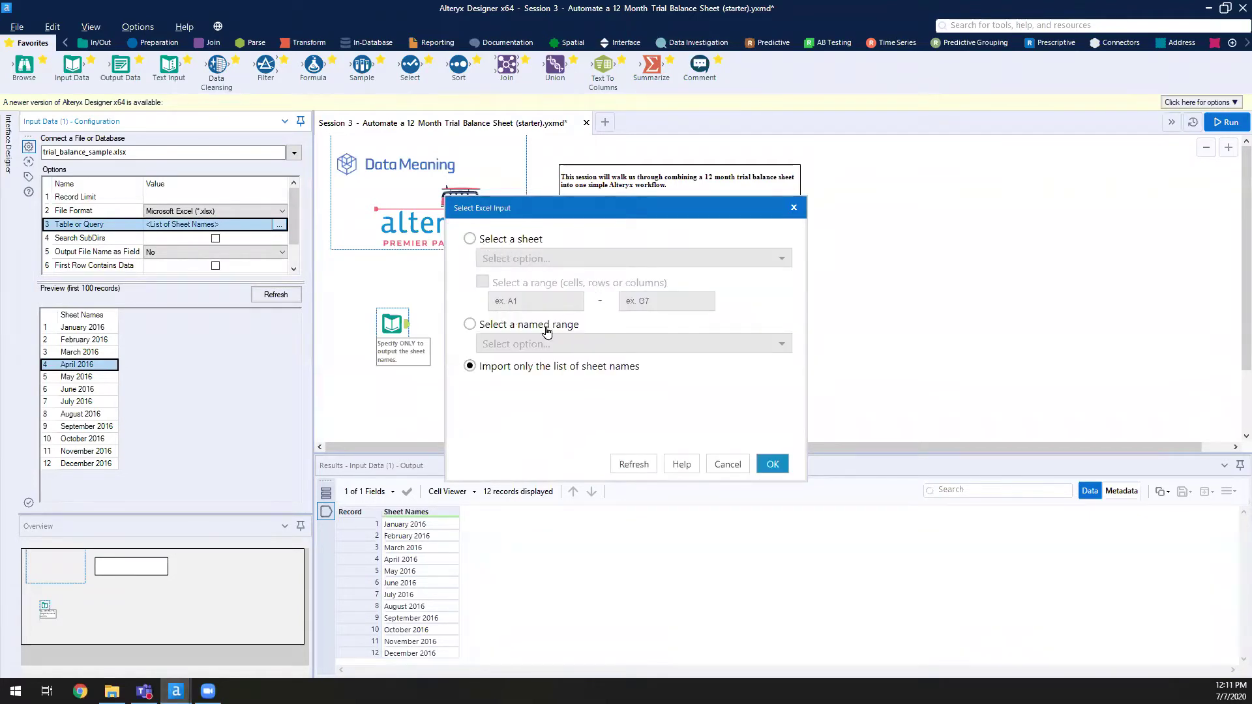
pyautogui.click(726, 463)
pyautogui.click(618, 398)
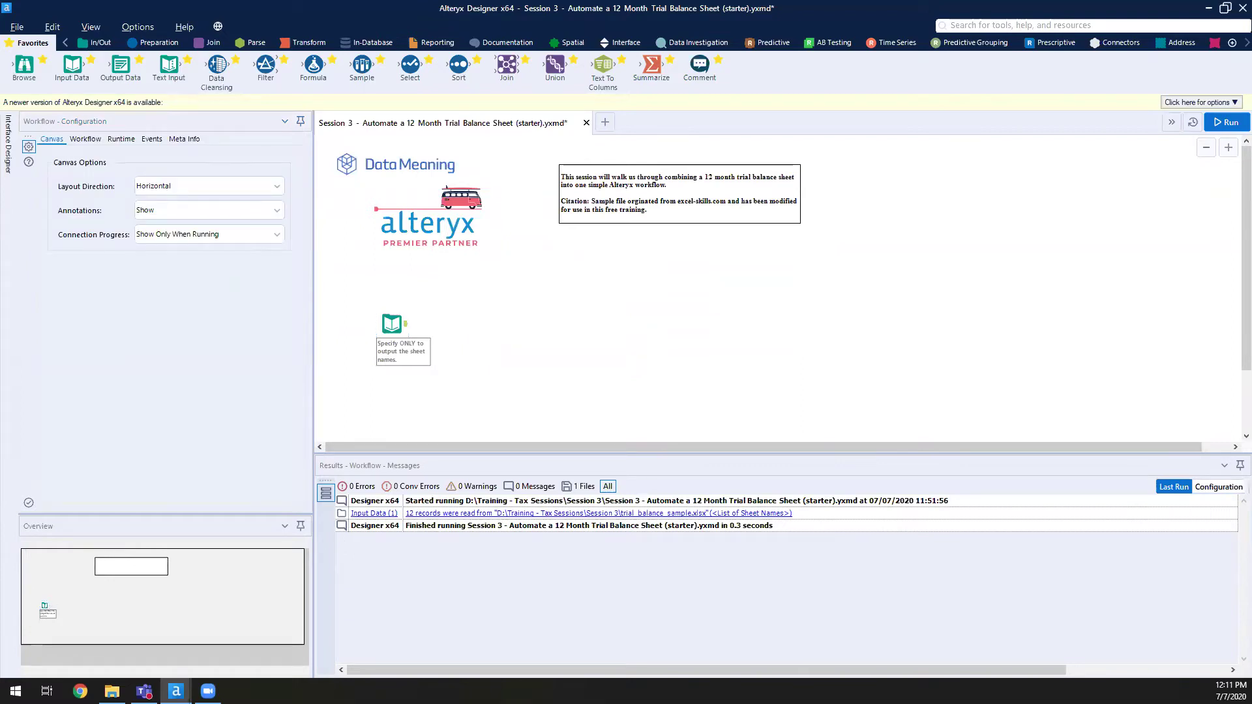
pyautogui.click(346, 209)
# - Search tools for 'dynamic' and place a Dynamic Input tool right after the sheet-names Input Data tool
pyautogui.click(934, 148)
pyautogui.click(1137, 25)
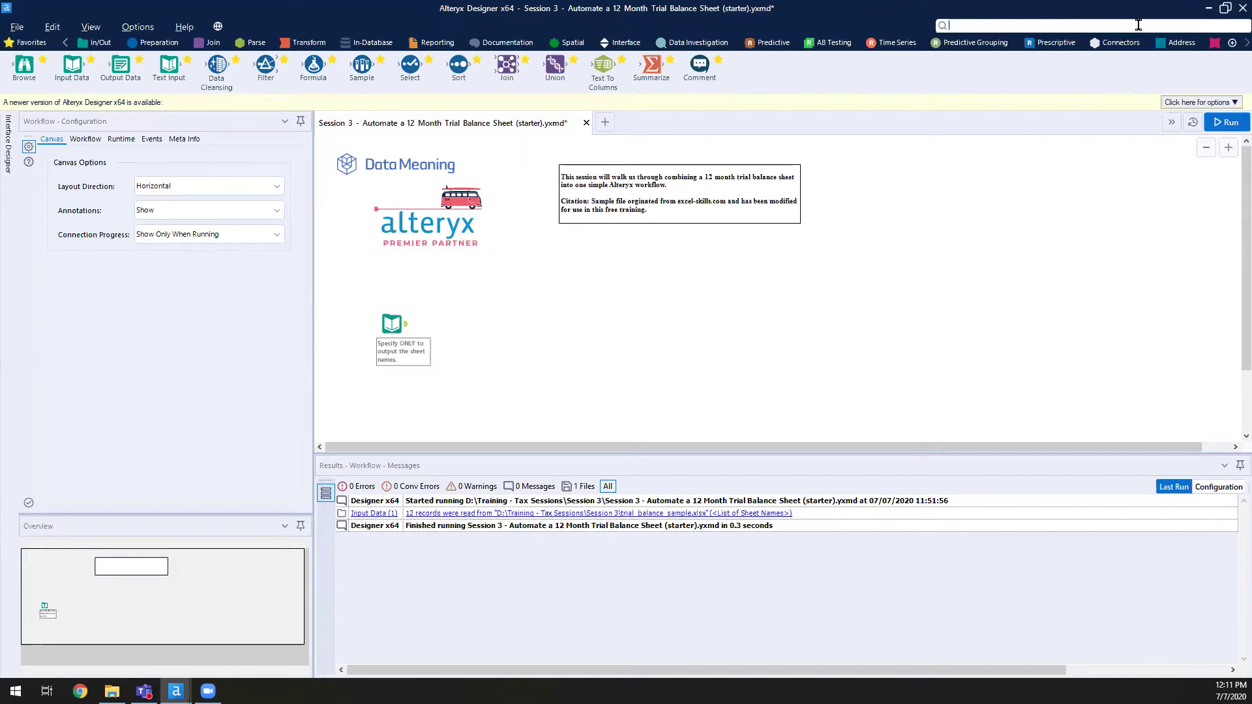
pyautogui.write('dynamic')
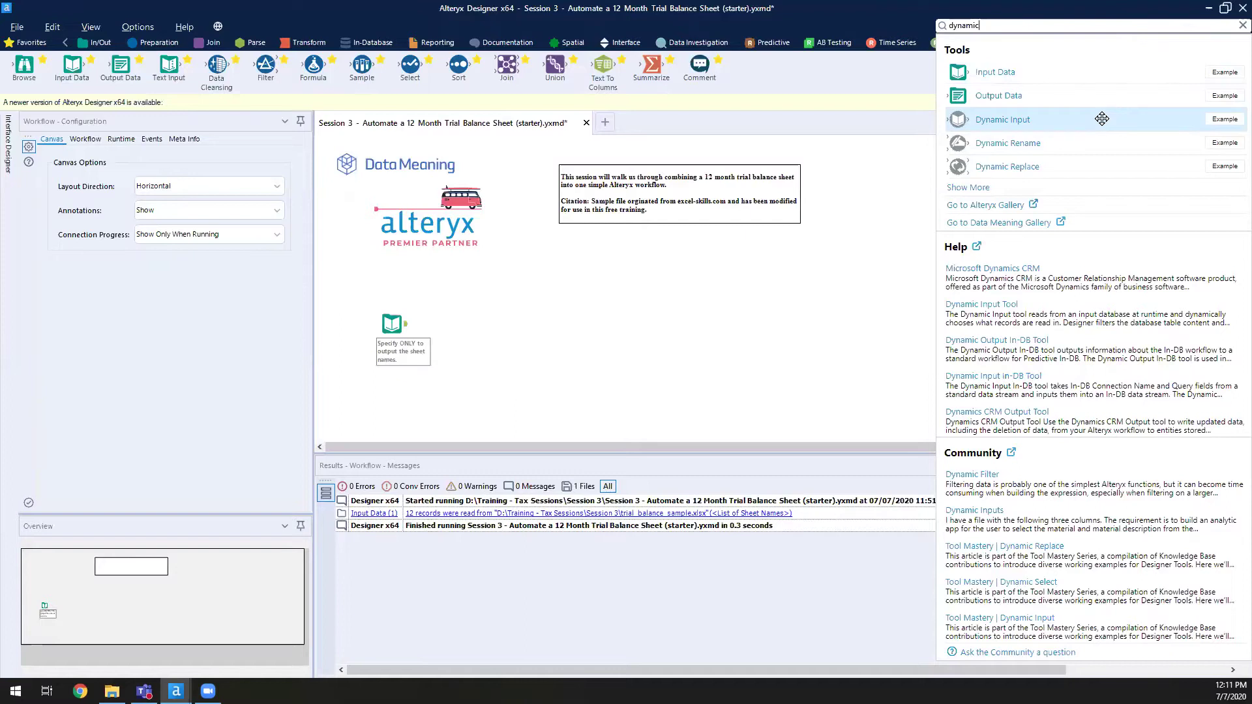
pyautogui.click(1101, 119)
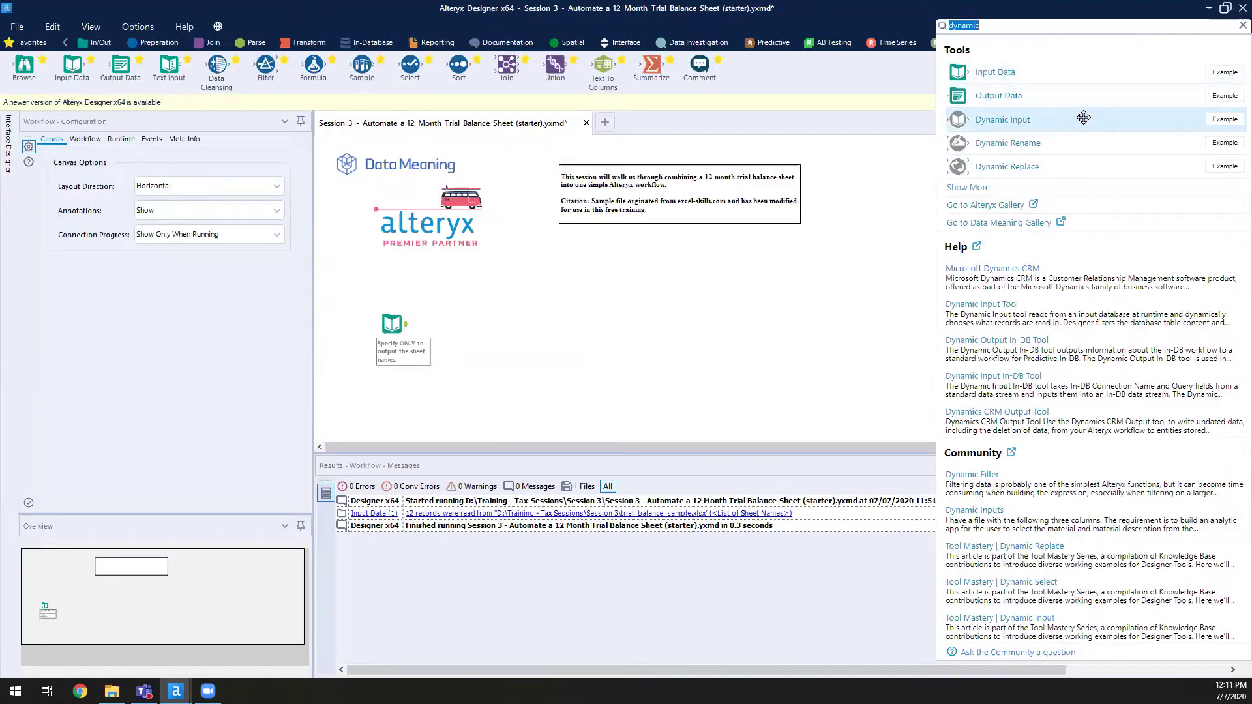
pyautogui.moveTo(1083, 137); pyautogui.dragTo(309, 507)
pyautogui.moveTo(516, 331); pyautogui.dragTo(456, 324)
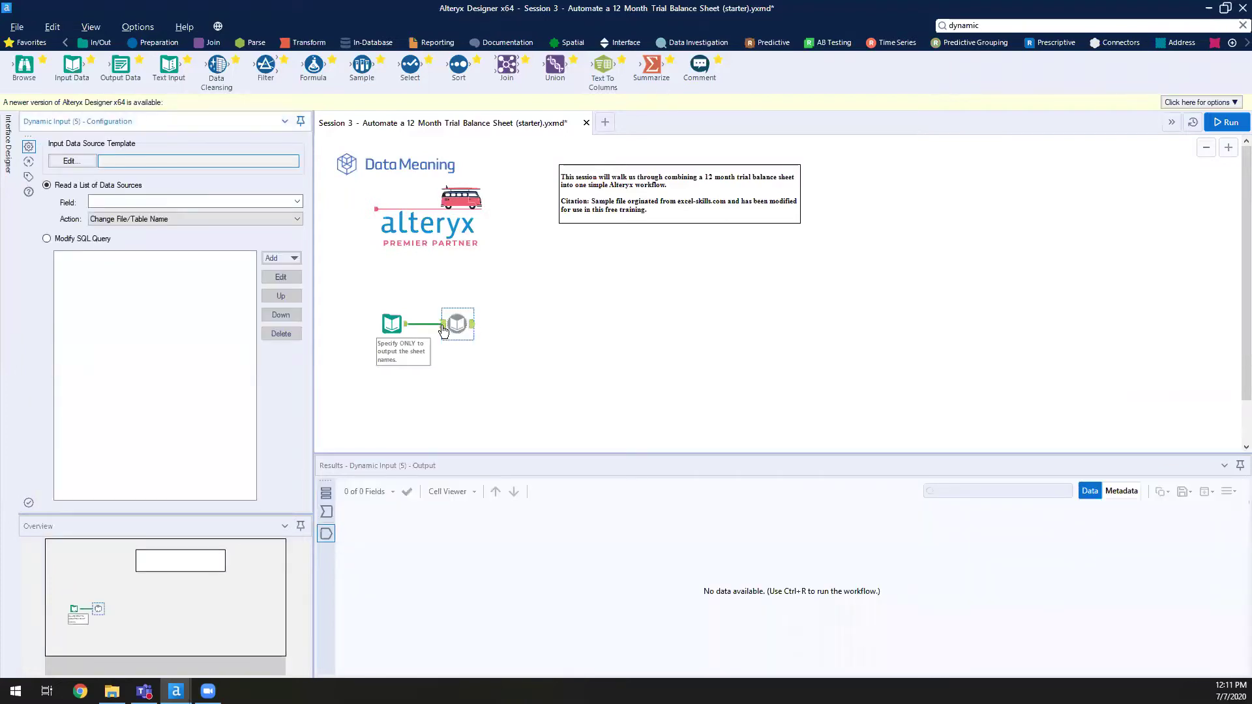
# - Open the connected Dynamic Input tool's configuration and its Field combo box
pyautogui.click(443, 332)
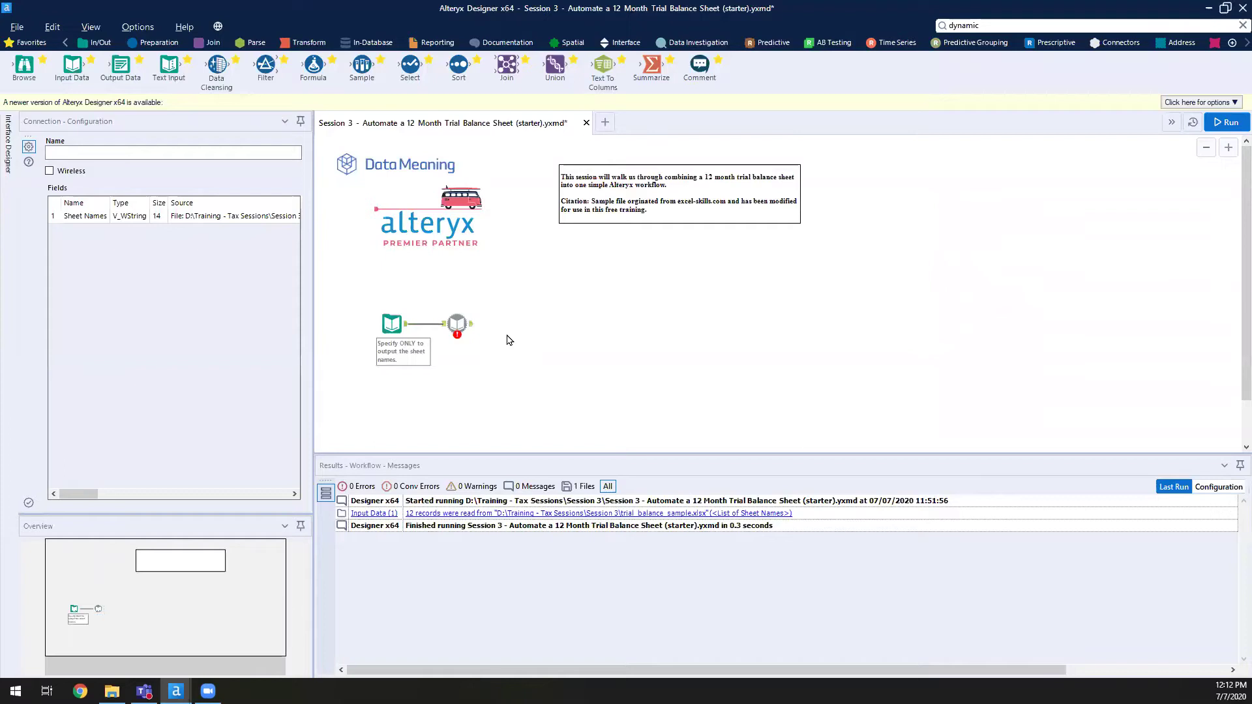
pyautogui.click(456, 324)
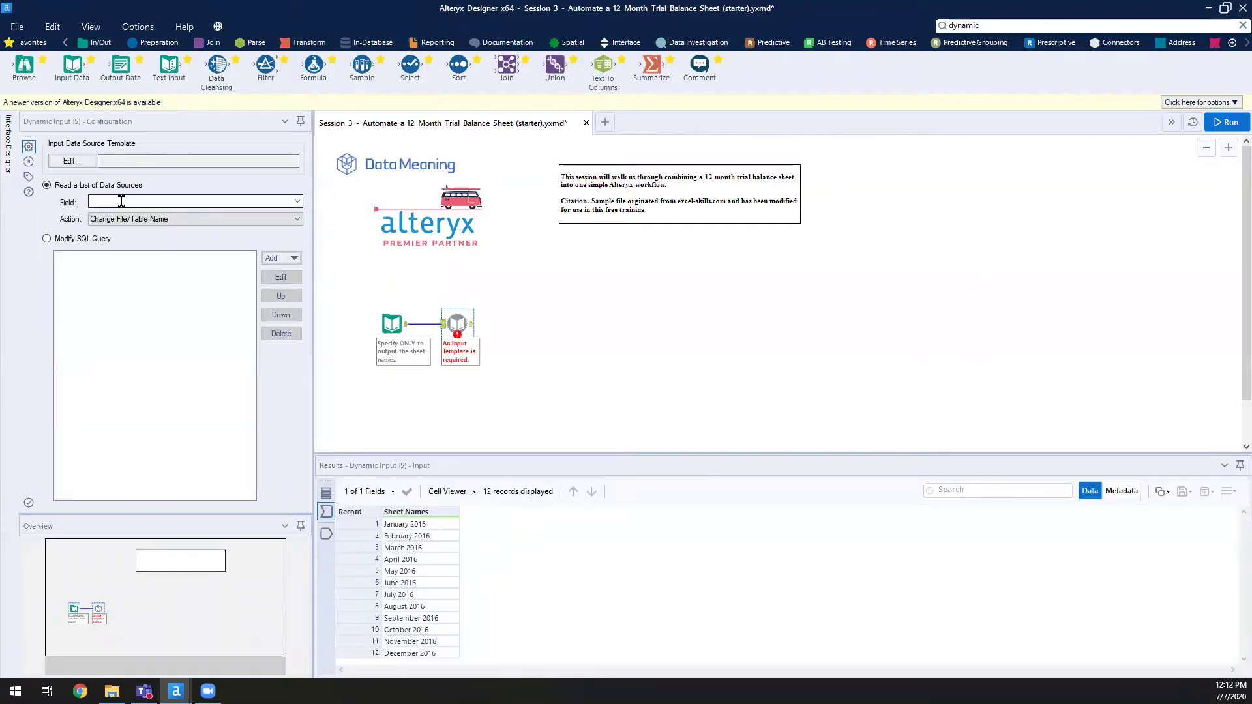
pyautogui.click(121, 200)
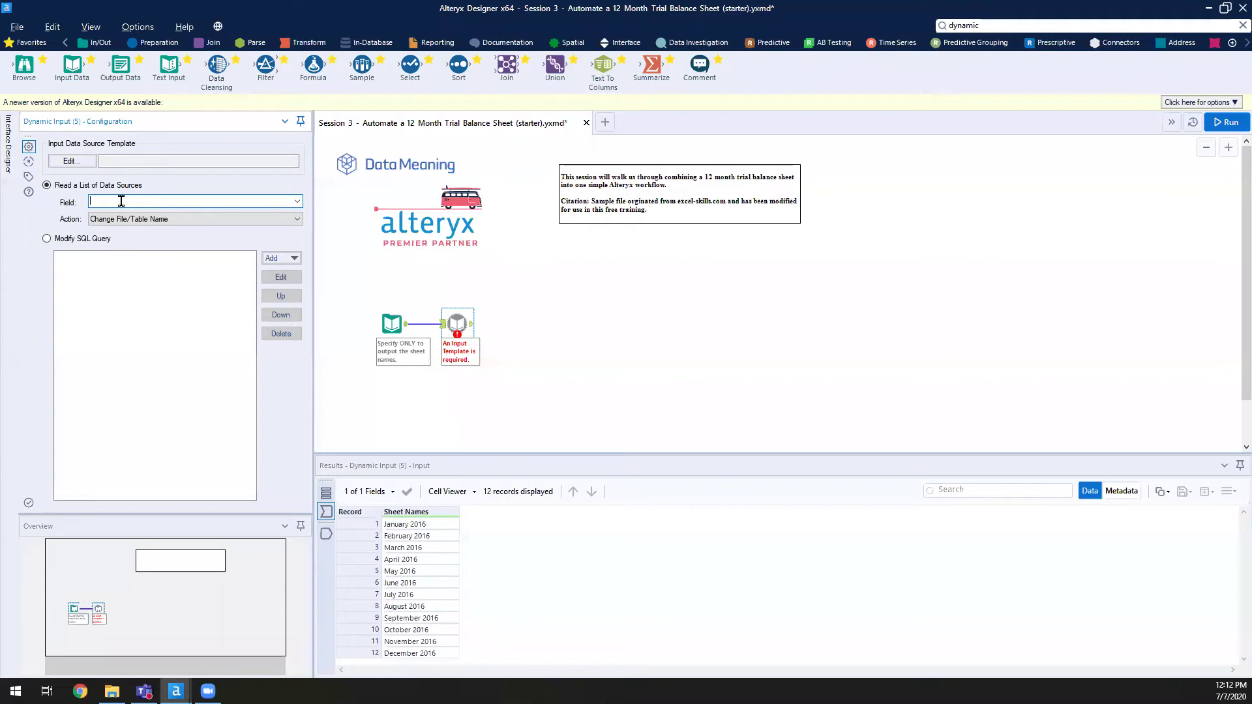
# - Set the Dynamic Input template to trial_balance_sample.xlsx, using its April 2016 sheet
pyautogui.click(85, 163)
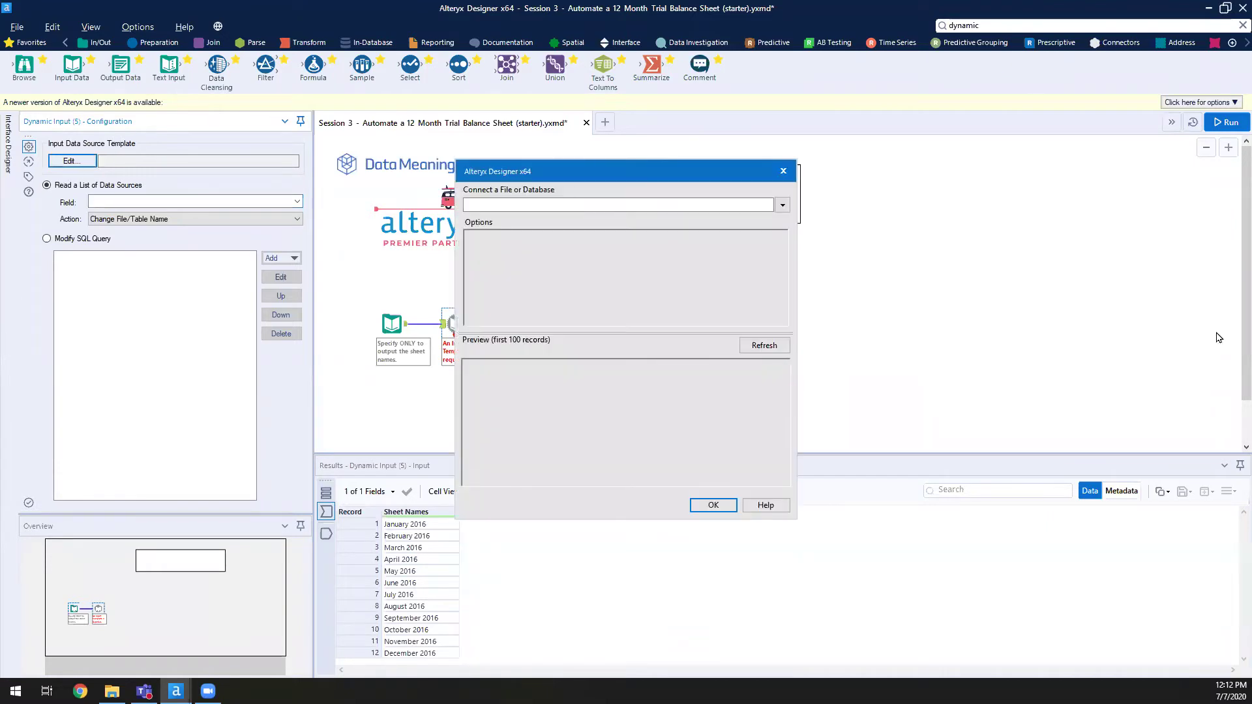
pyautogui.click(783, 207)
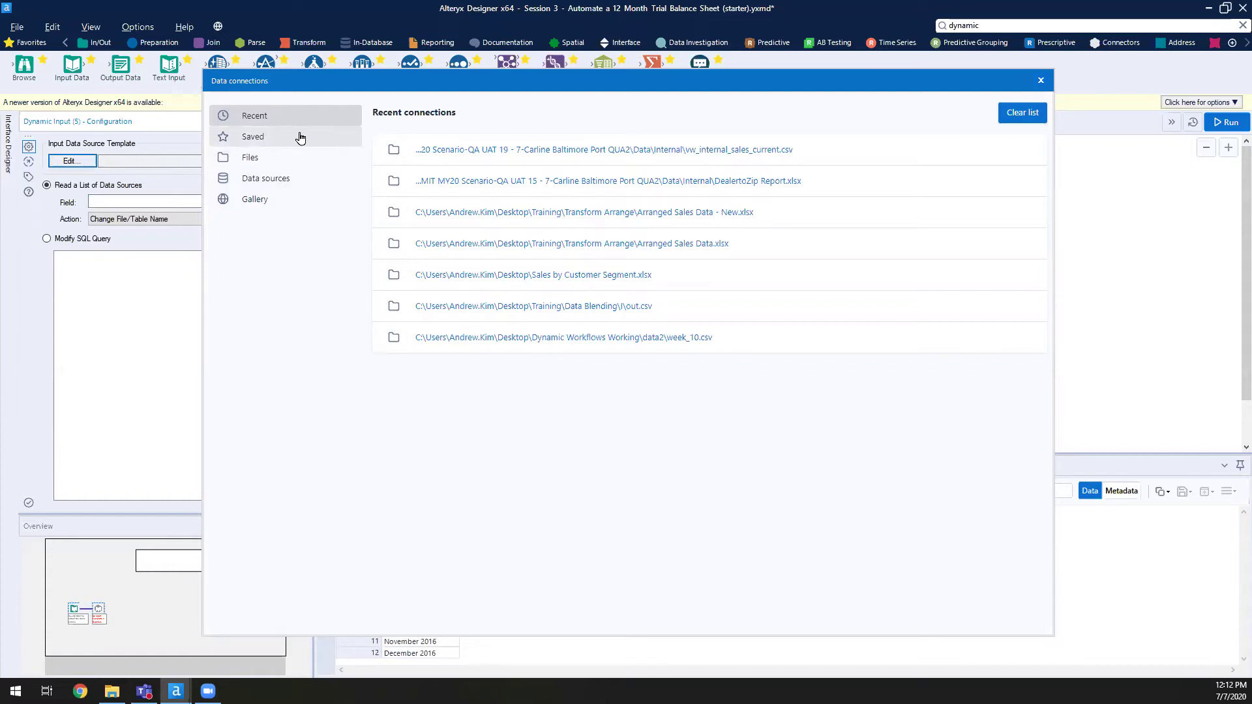
pyautogui.click(301, 180)
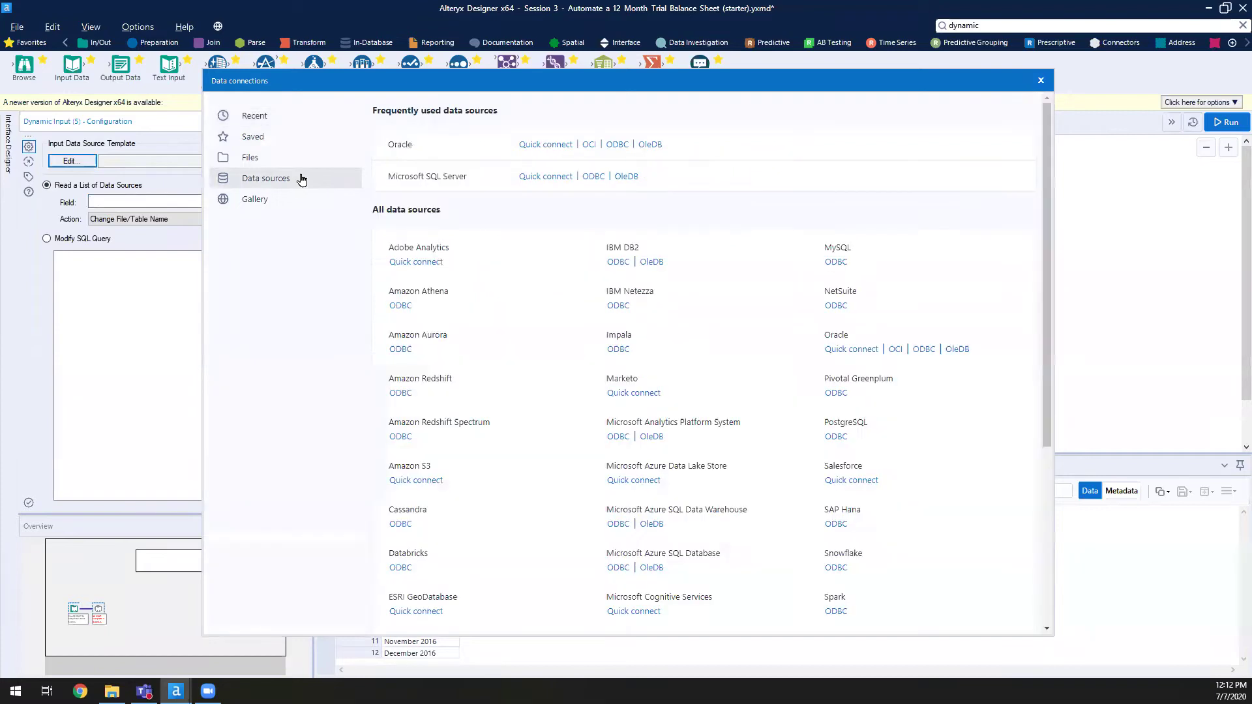
pyautogui.click(274, 158)
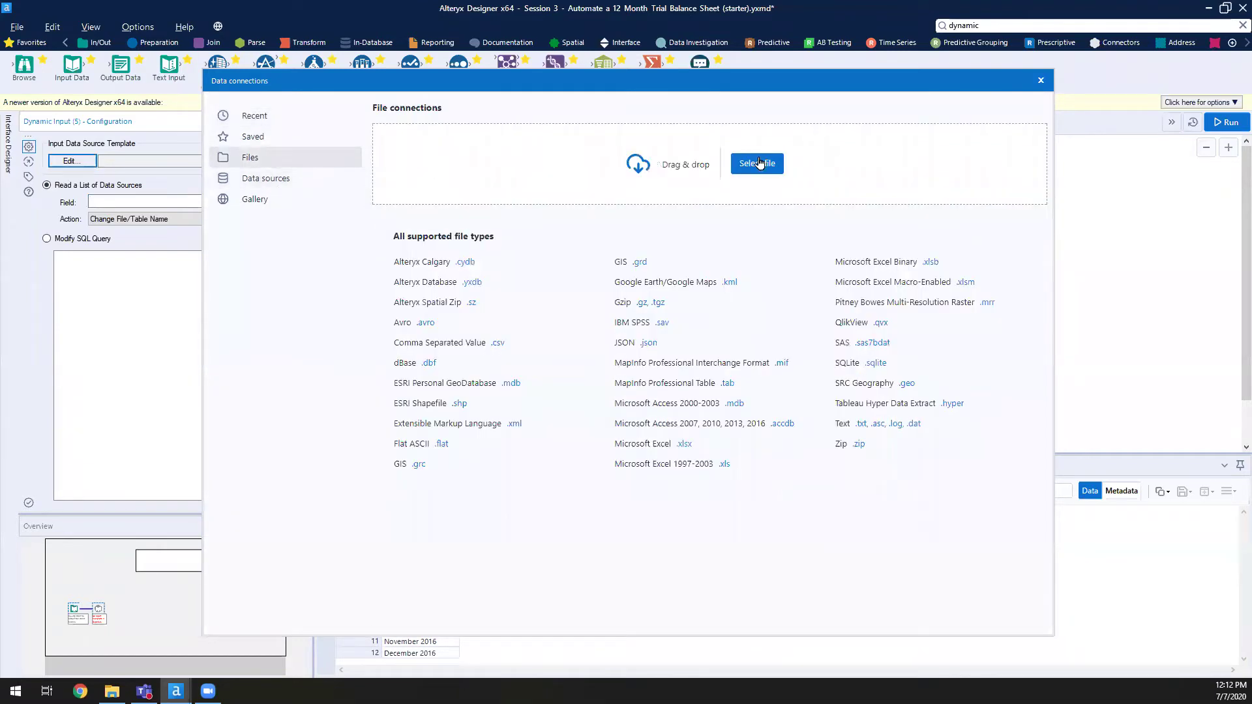
pyautogui.click(758, 163)
pyautogui.doubleClick(497, 13)
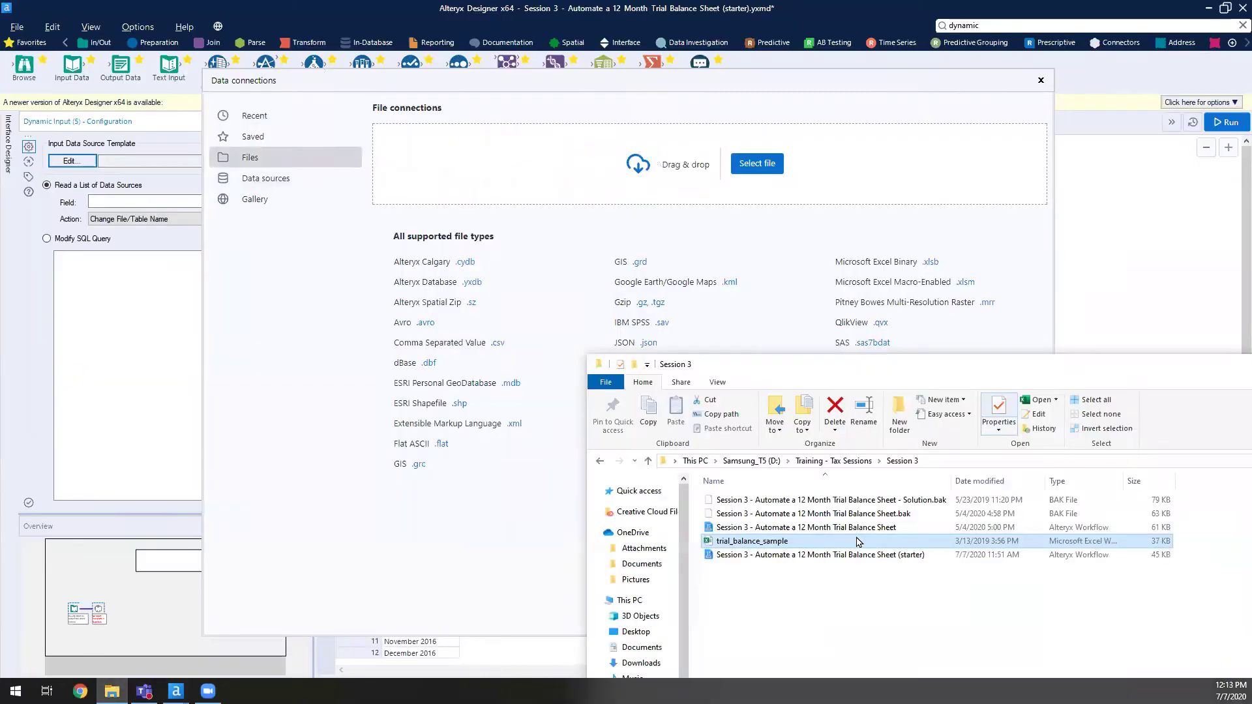
pyautogui.moveTo(797, 541); pyautogui.dragTo(540, 189)
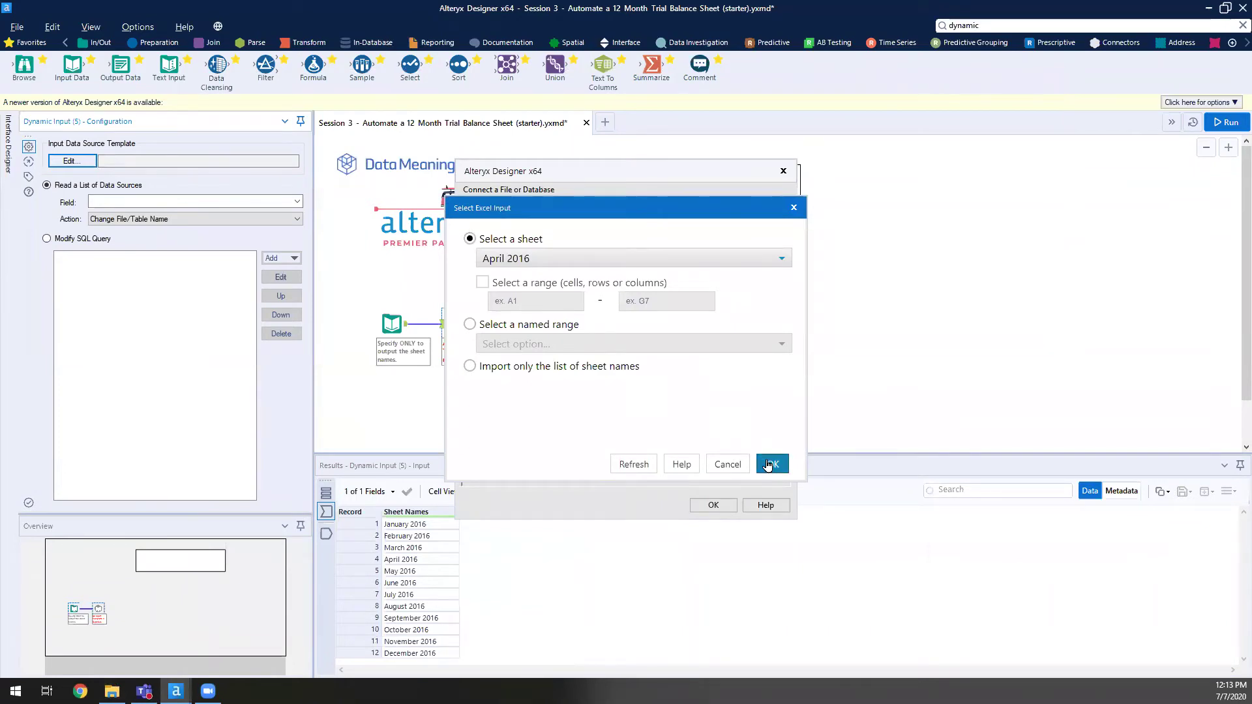
pyautogui.click(769, 464)
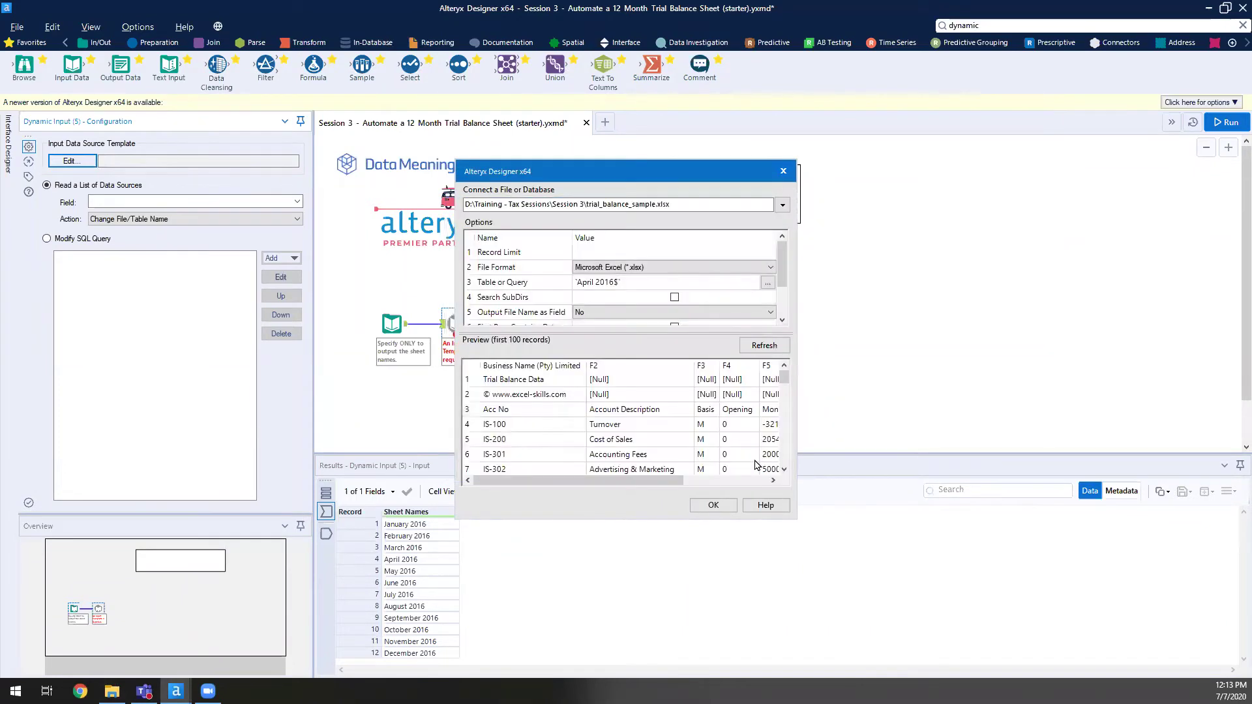
pyautogui.click(712, 505)
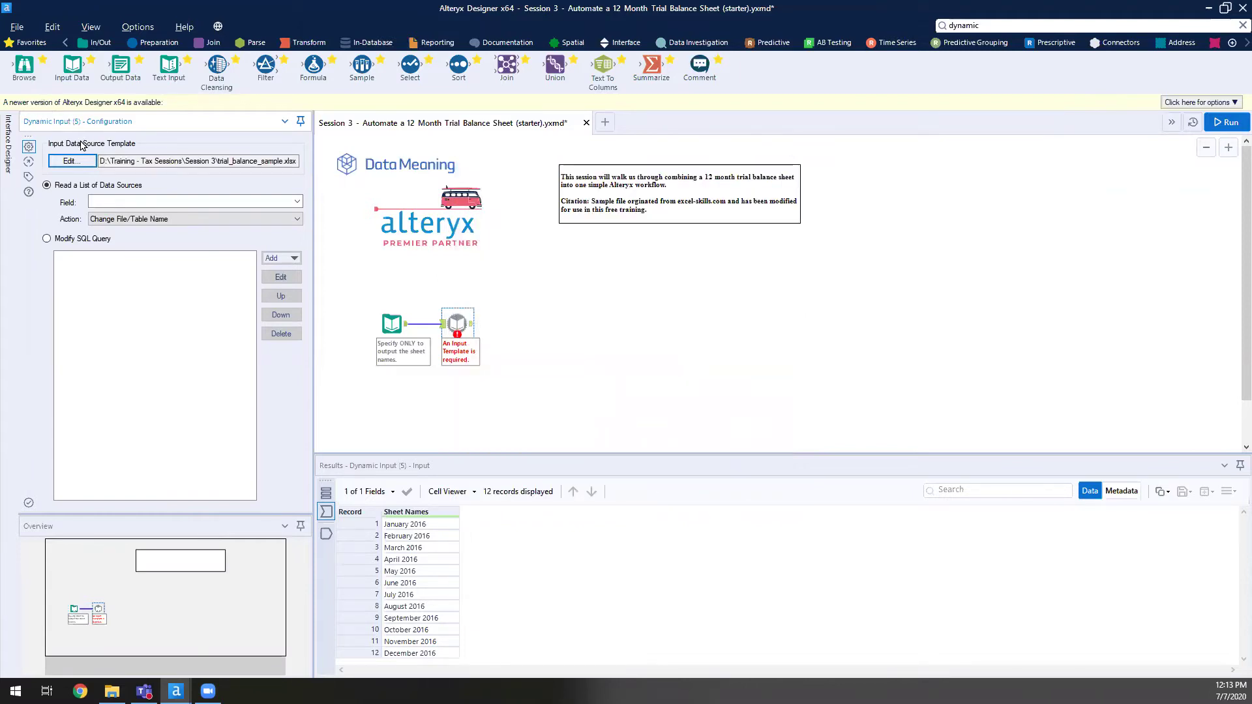
# - Choose Sheet Names as the Field for the list of data sources and apply it
pyautogui.click(93, 202)
pyautogui.click(298, 202)
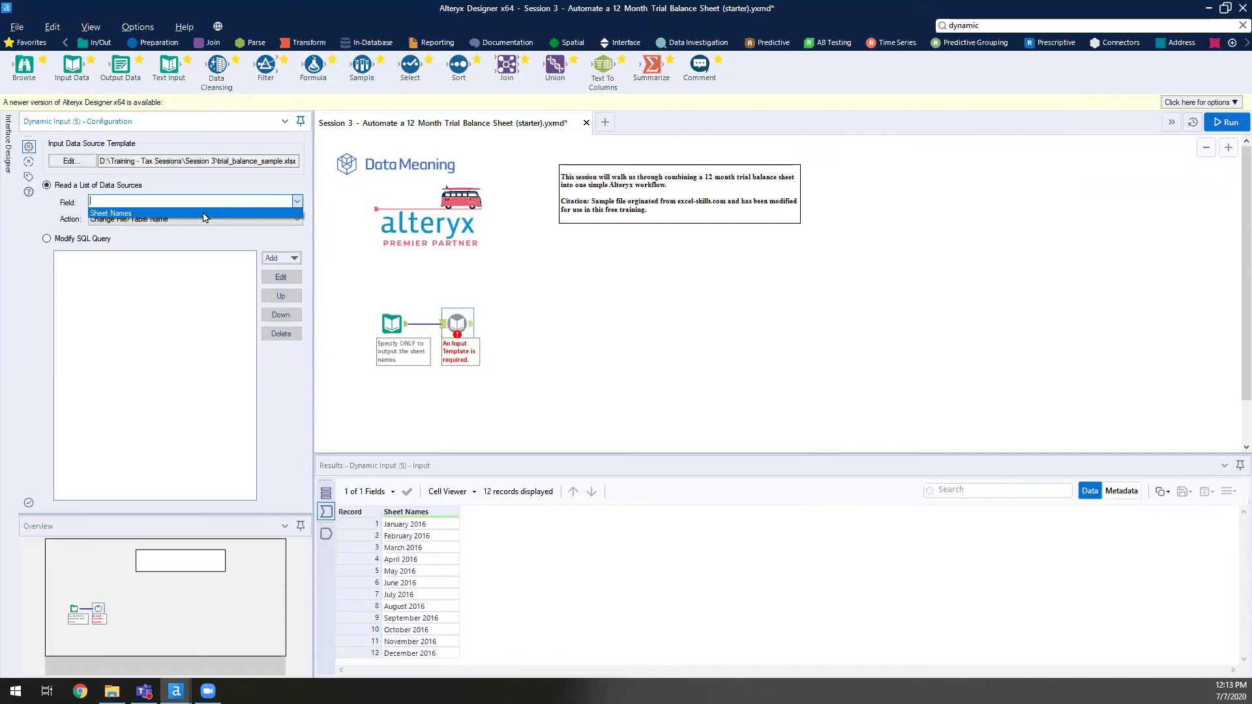
pyautogui.click(204, 213)
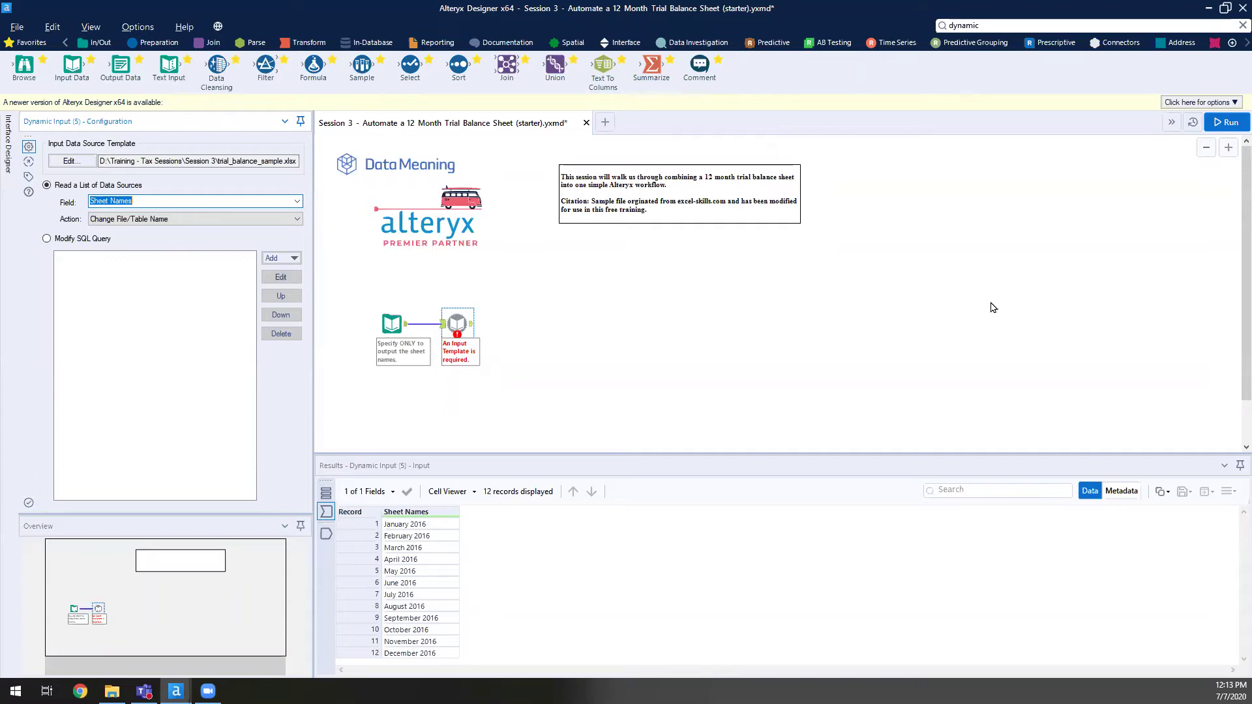
pyautogui.click(924, 282)
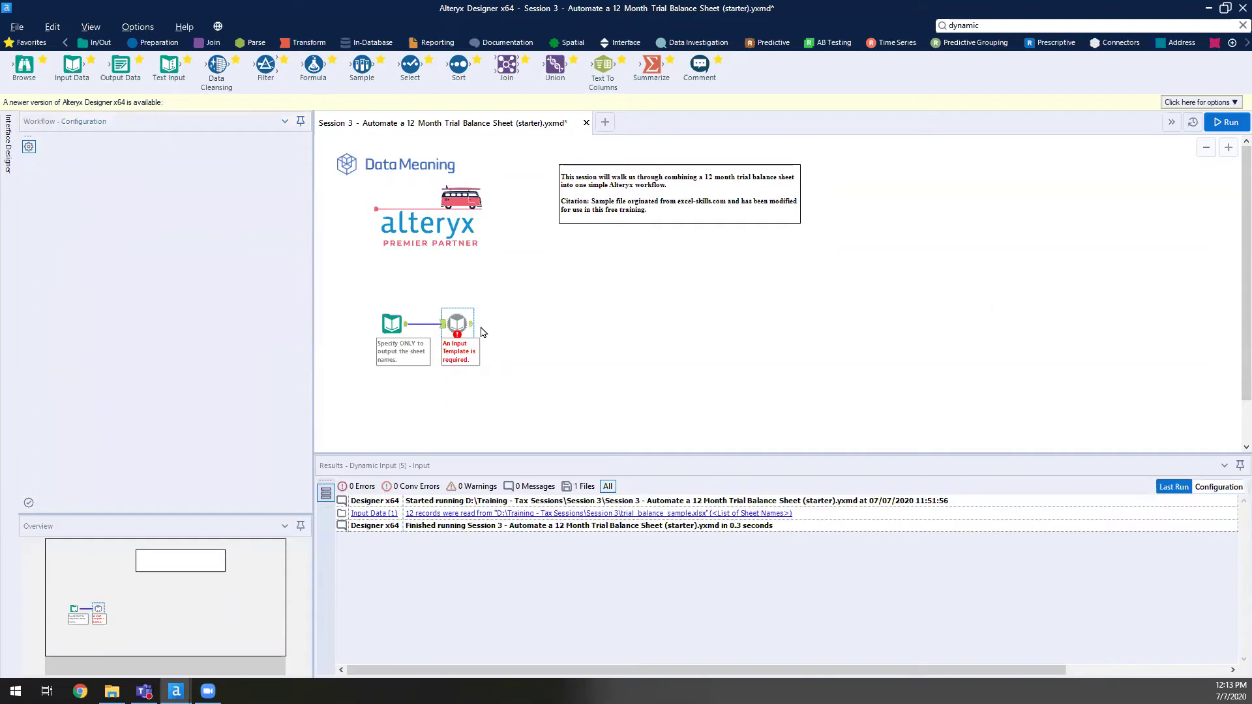
# - Reopen the Dynamic Input settings and check its template file path and Sheet Names field
pyautogui.click(474, 329)
pyautogui.click(579, 331)
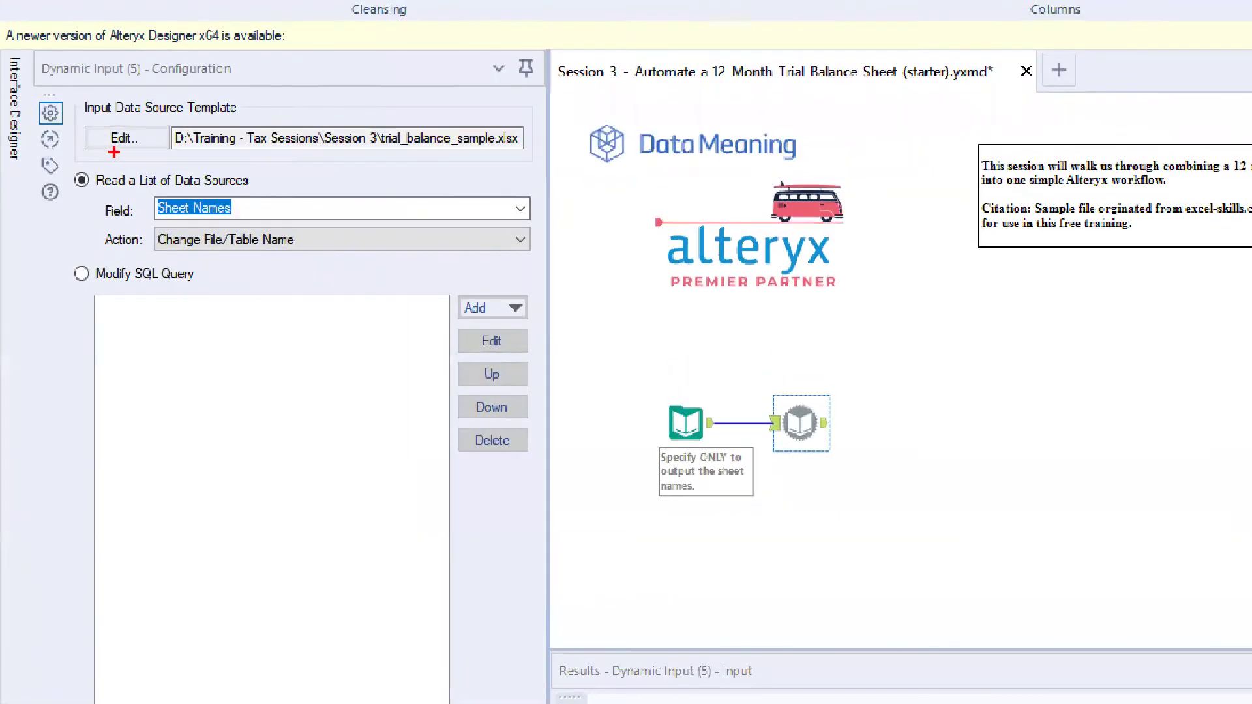
pyautogui.moveTo(104, 149); pyautogui.dragTo(1, 228)
pyautogui.moveTo(373, 123)
pyautogui.mouseDown()
pyautogui.moveTo(545, 171)
pyautogui.moveTo(528, 155)
pyautogui.mouseUp()
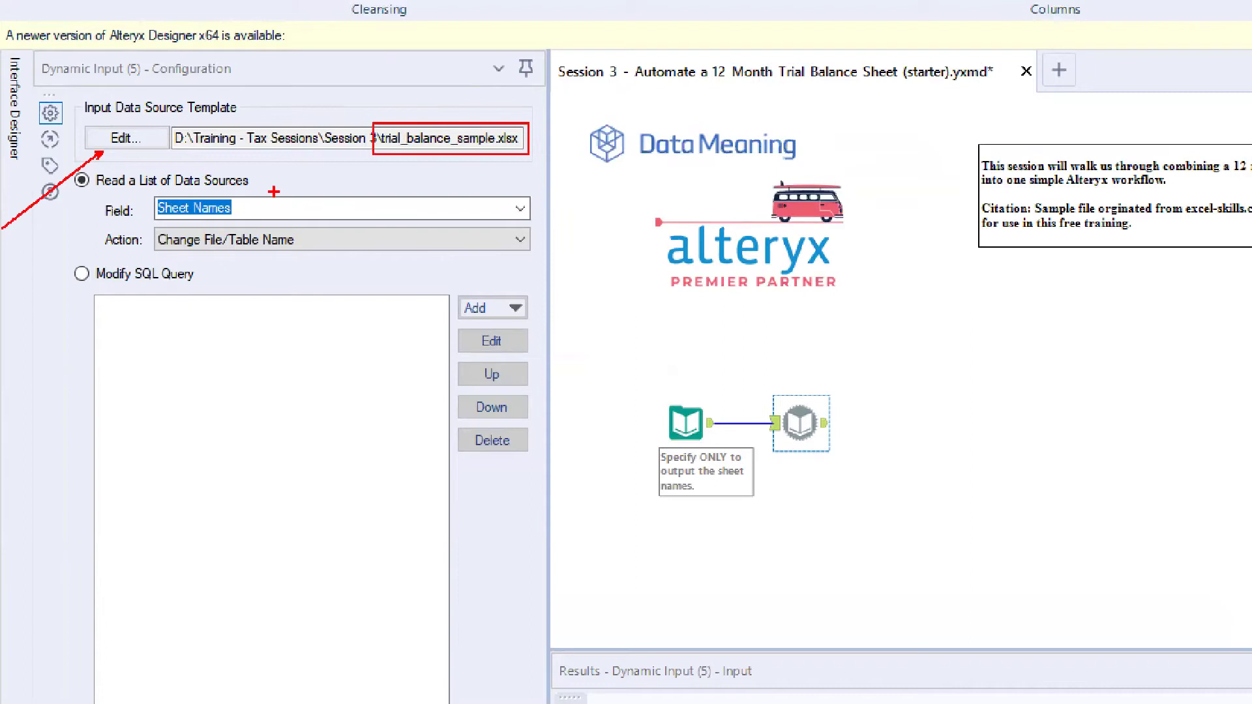
pyautogui.moveTo(251, 202); pyautogui.dragTo(407, 146)
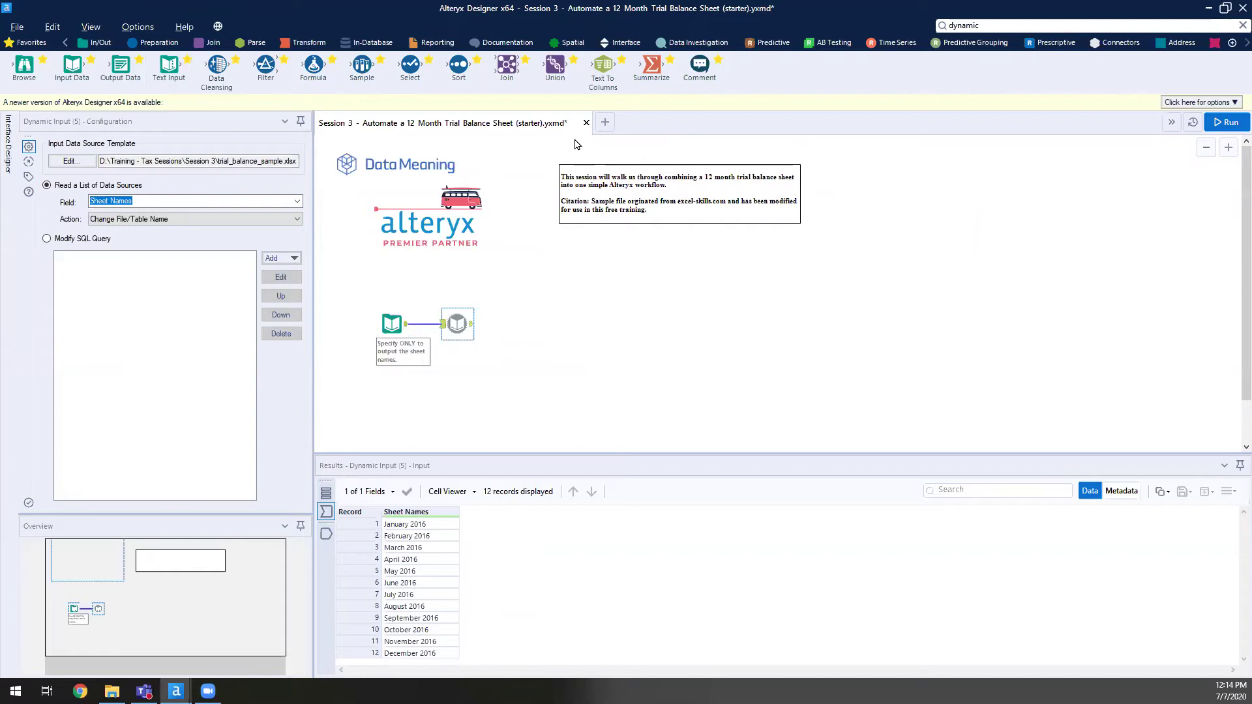
# - Run the workflow and inspect the Dynamic Input's 492 stacked records across 5 fields
pyautogui.click(1228, 123)
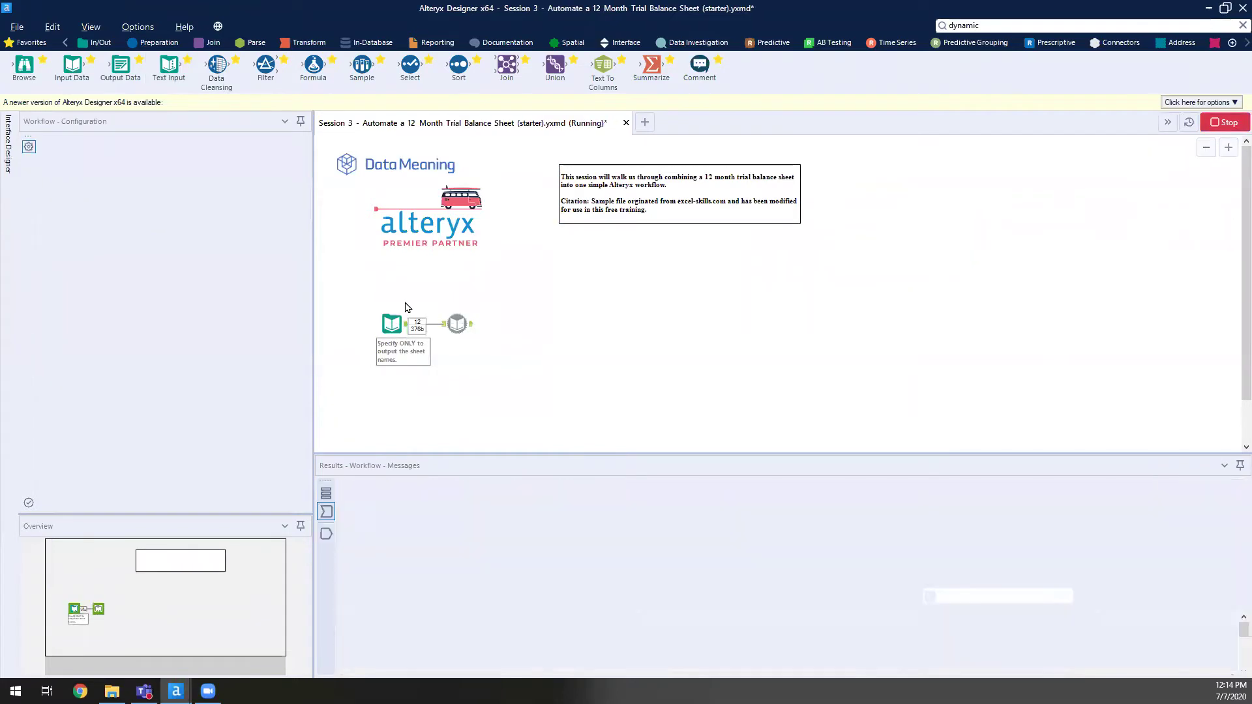
pyautogui.click(457, 322)
pyautogui.click(461, 318)
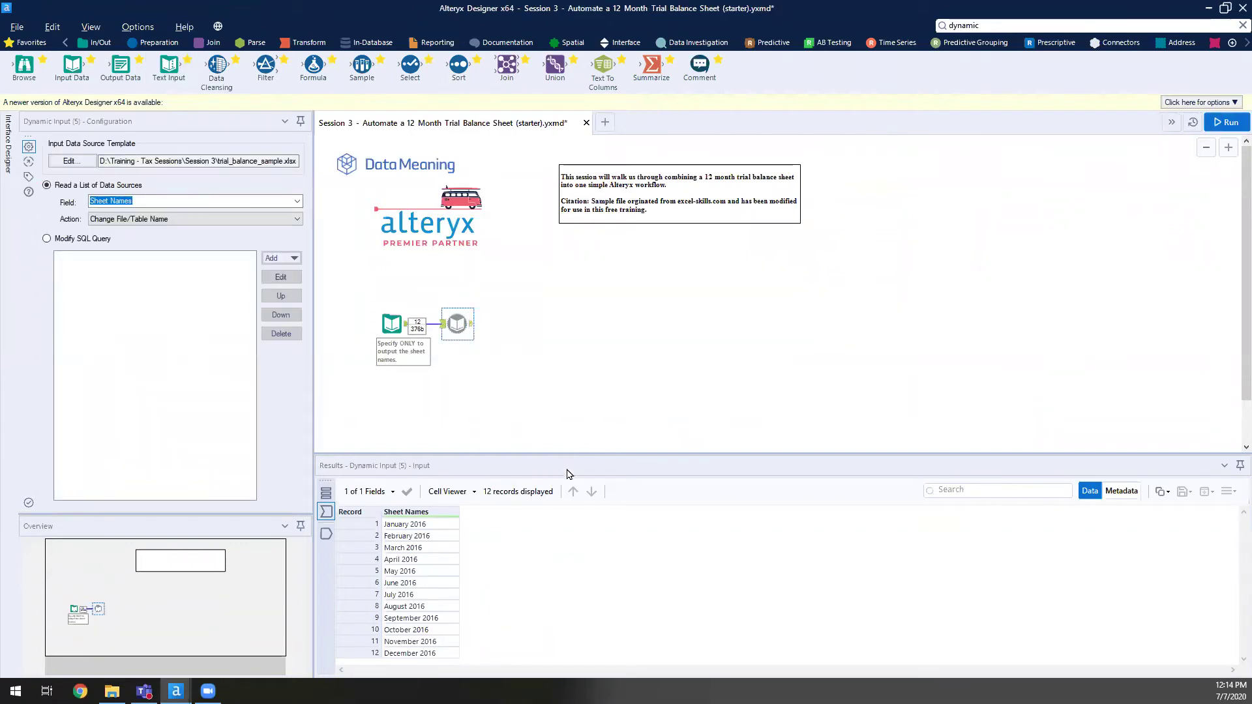
pyautogui.click(471, 324)
pyautogui.click(412, 539)
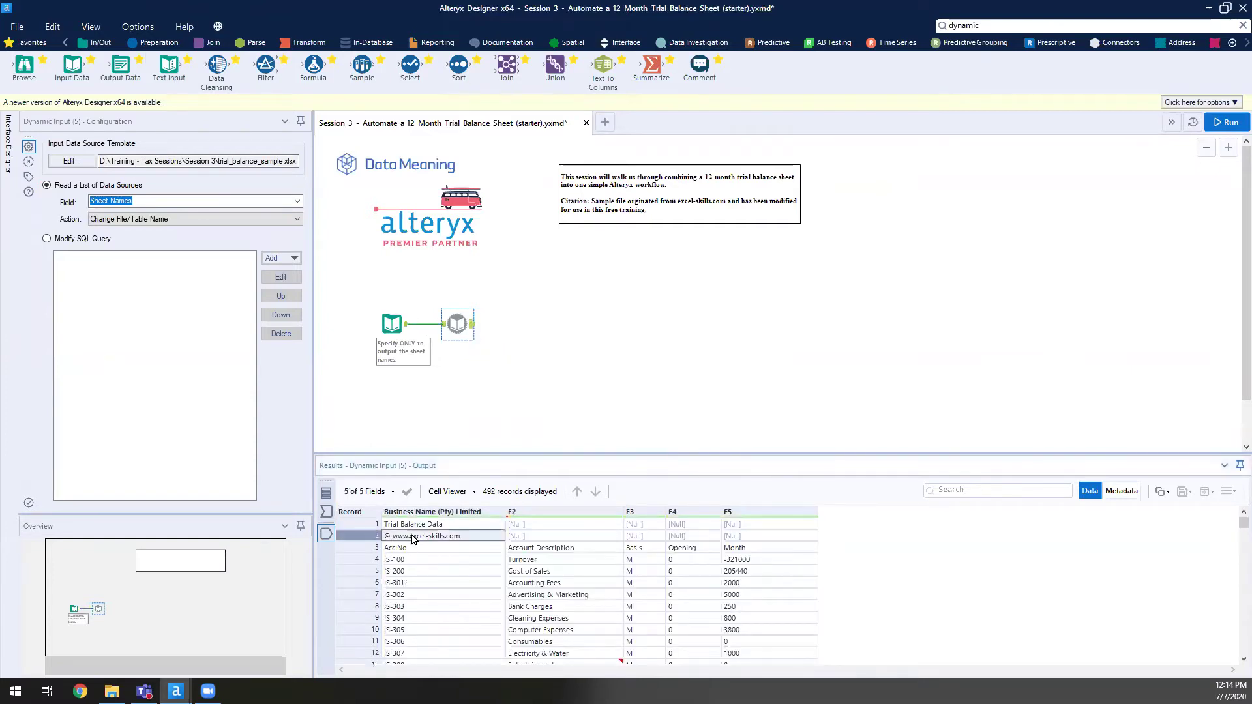
pyautogui.click(516, 565)
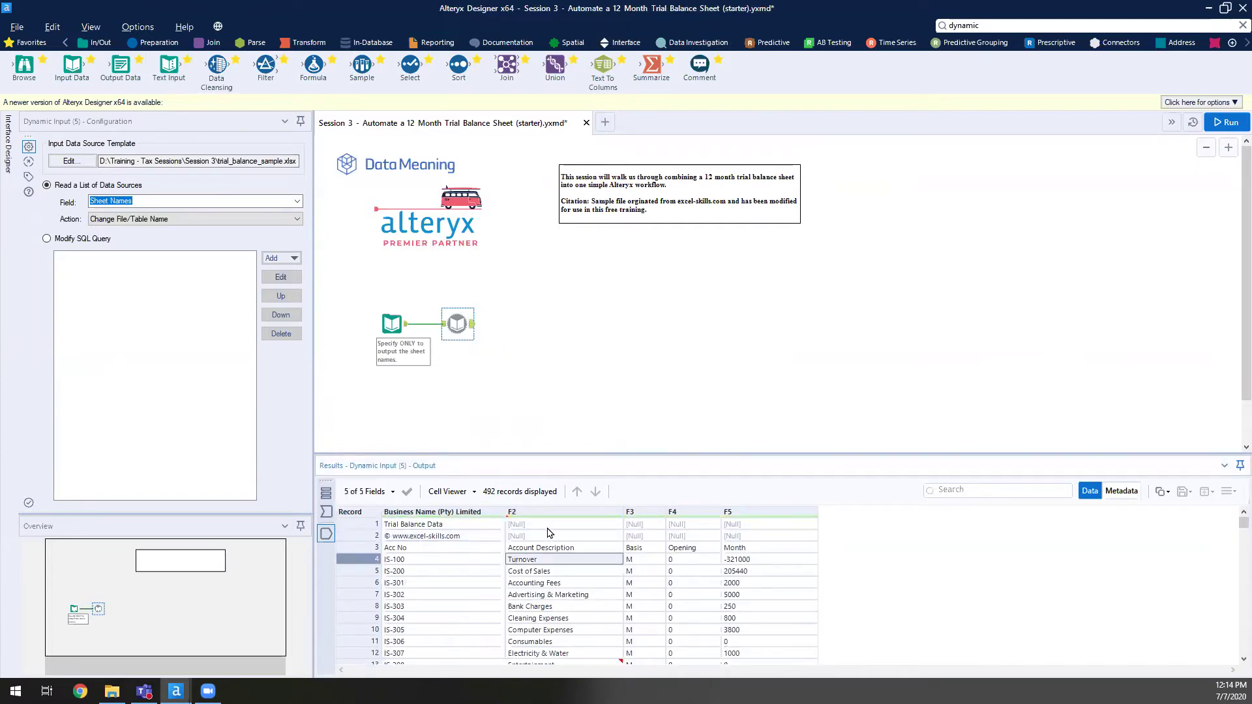
pyautogui.moveTo(659, 453); pyautogui.dragTo(530, 168)
pyautogui.scroll(-12, 645, 456)
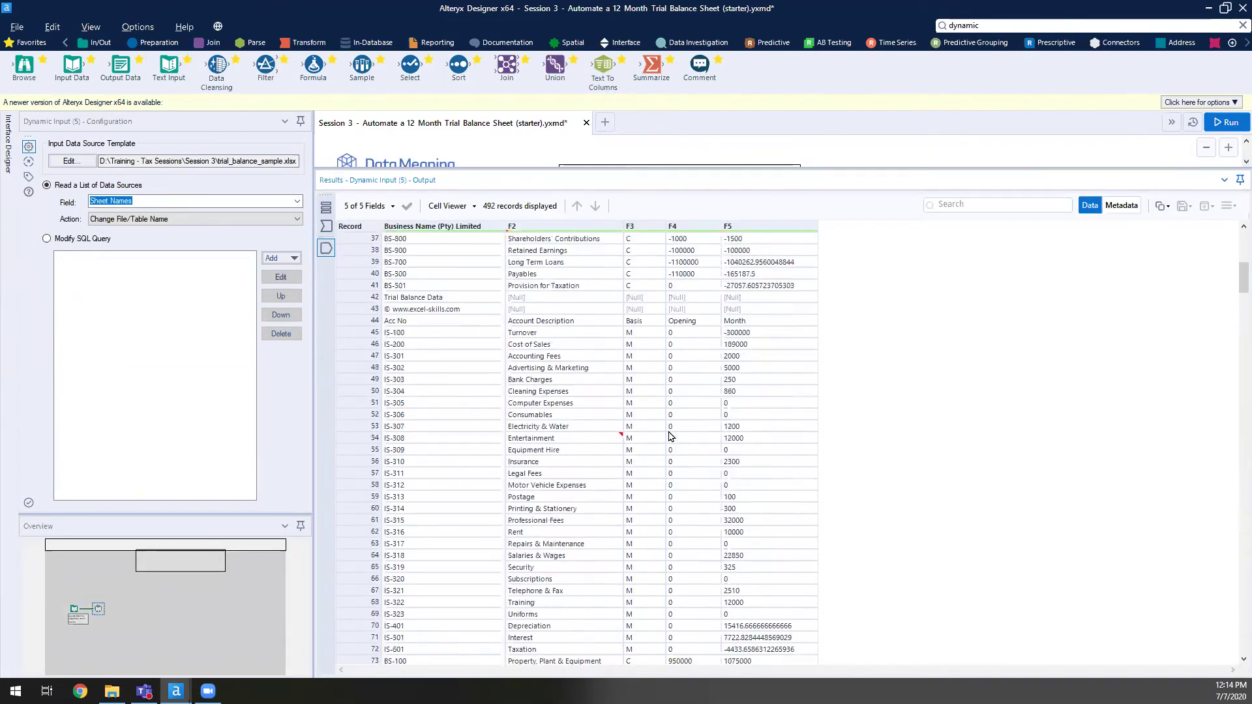
pyautogui.scroll(-1, 672, 436)
pyautogui.click(687, 371)
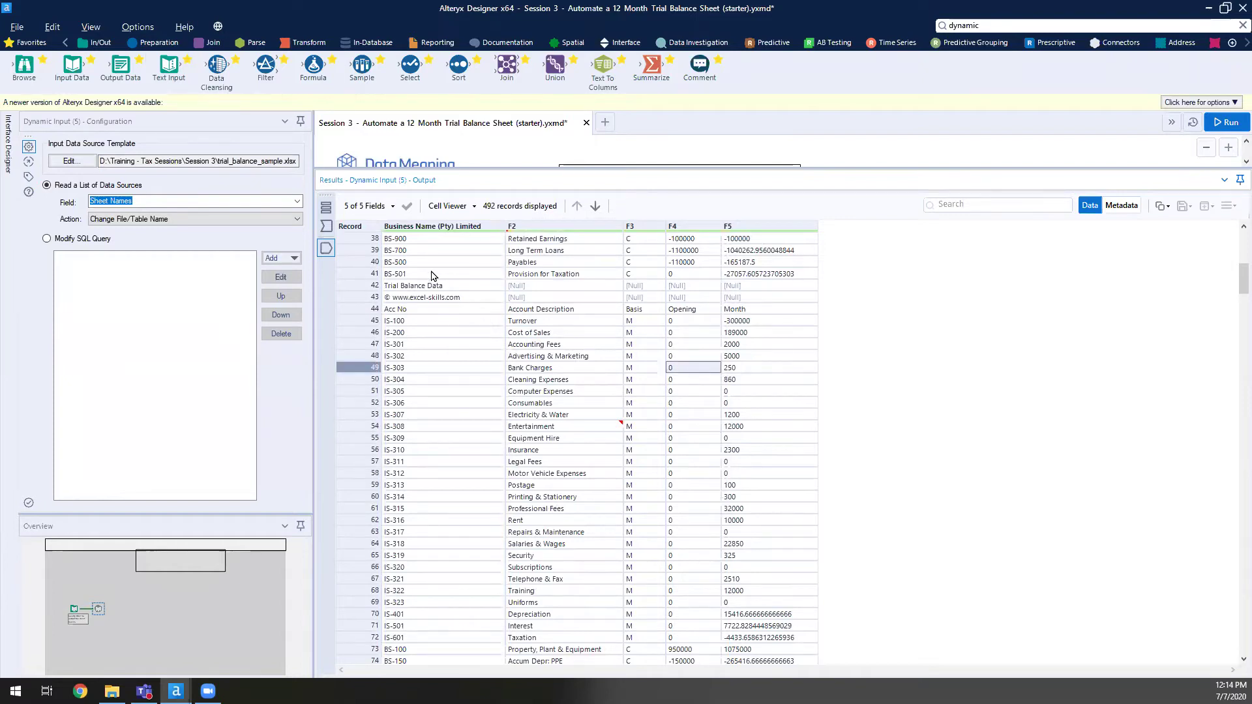
pyautogui.click(581, 224)
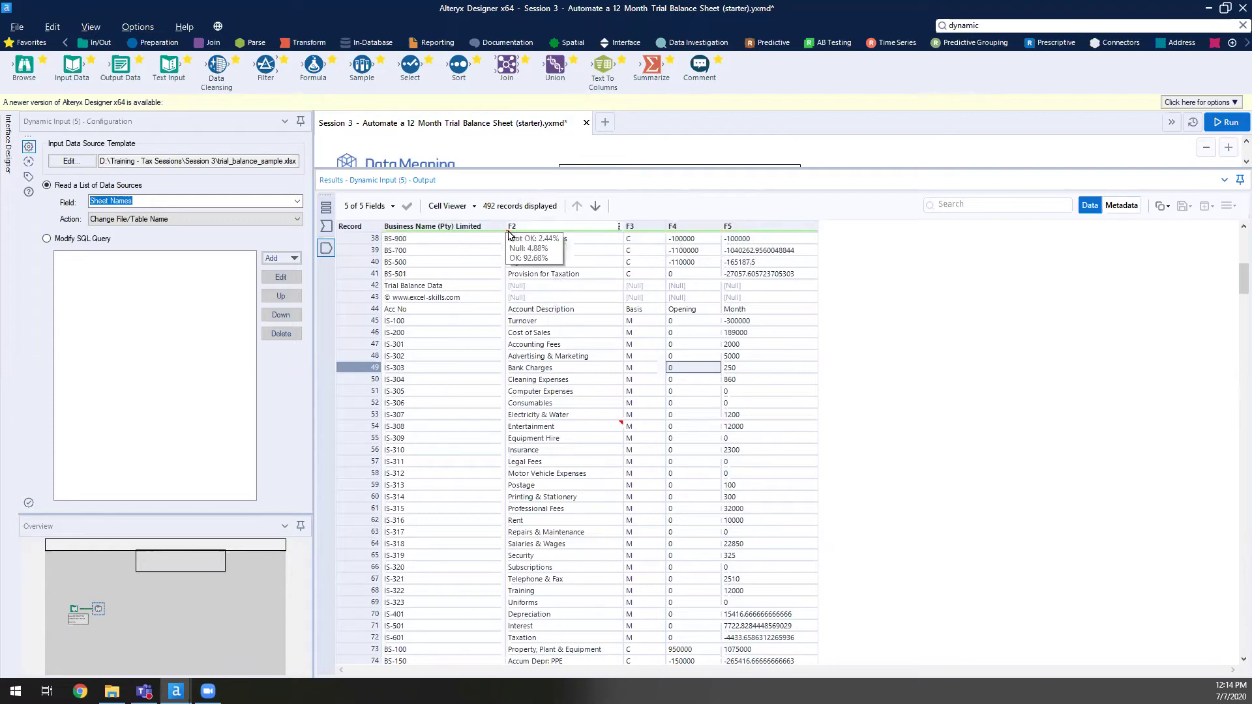
pyautogui.moveTo(582, 232)
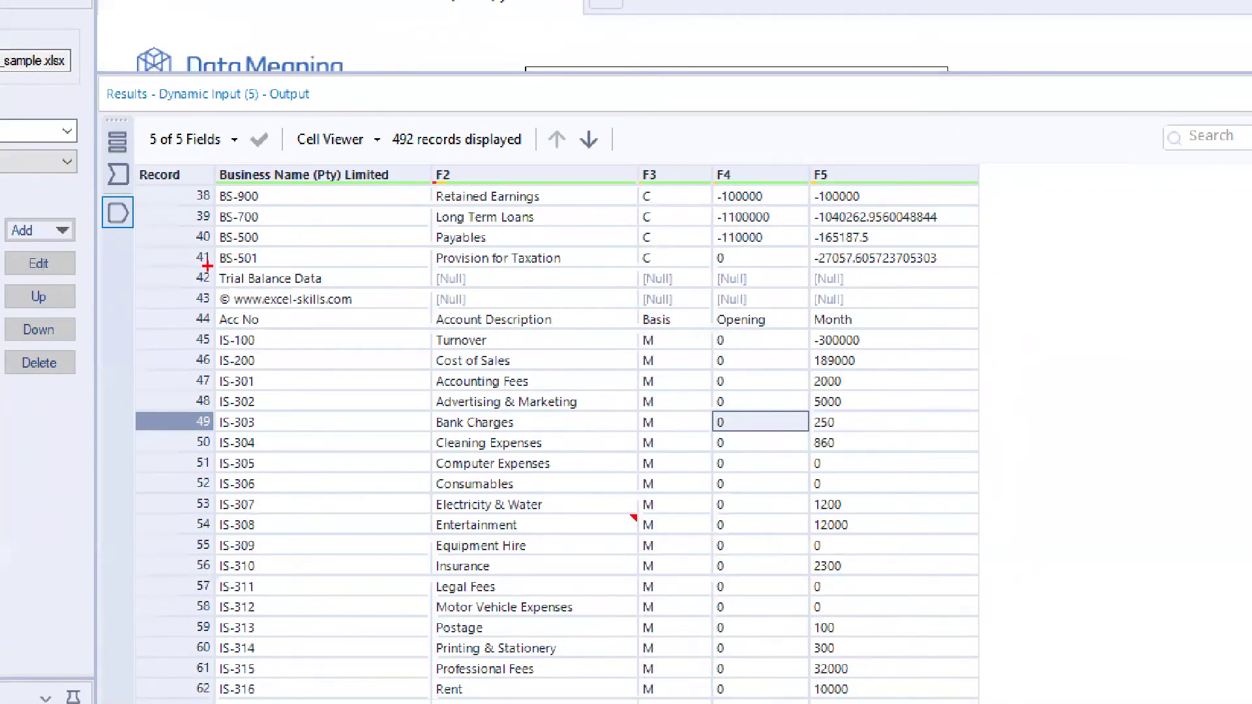
pyautogui.moveTo(207, 266)
pyautogui.mouseDown()
pyautogui.moveTo(322, 294)
pyautogui.moveTo(977, 310)
pyautogui.mouseUp()
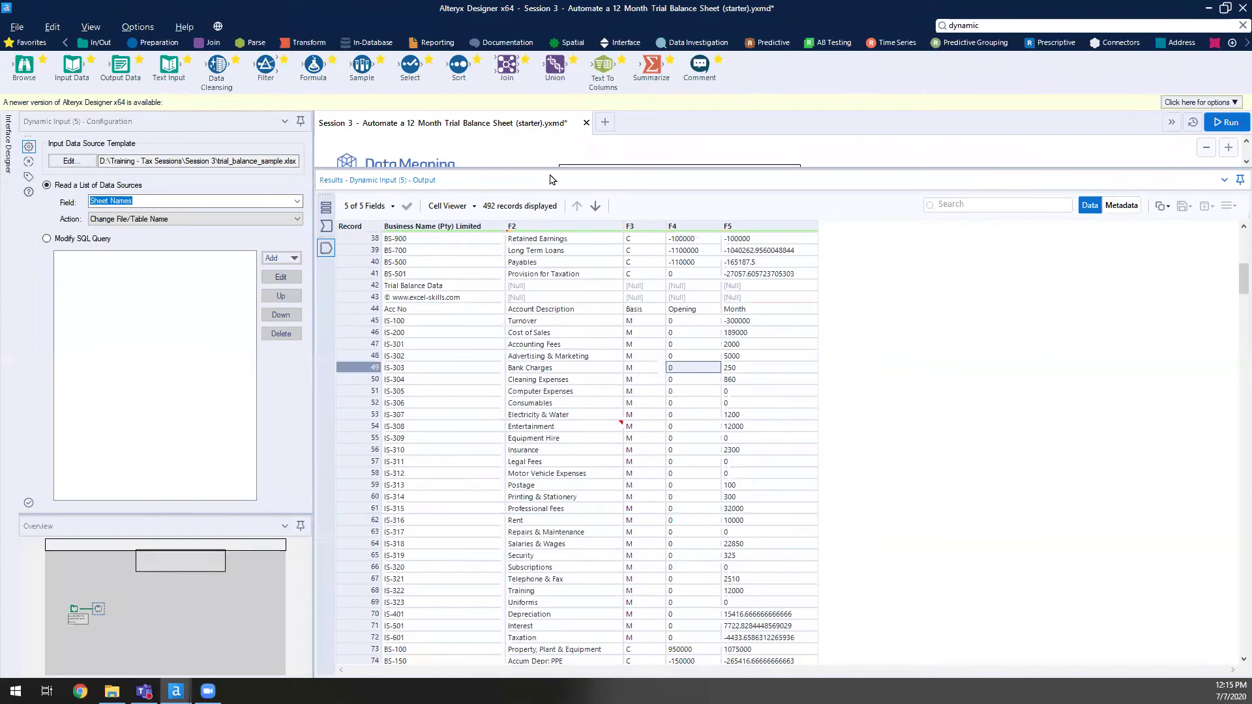
pyautogui.moveTo(597, 169); pyautogui.dragTo(620, 457)
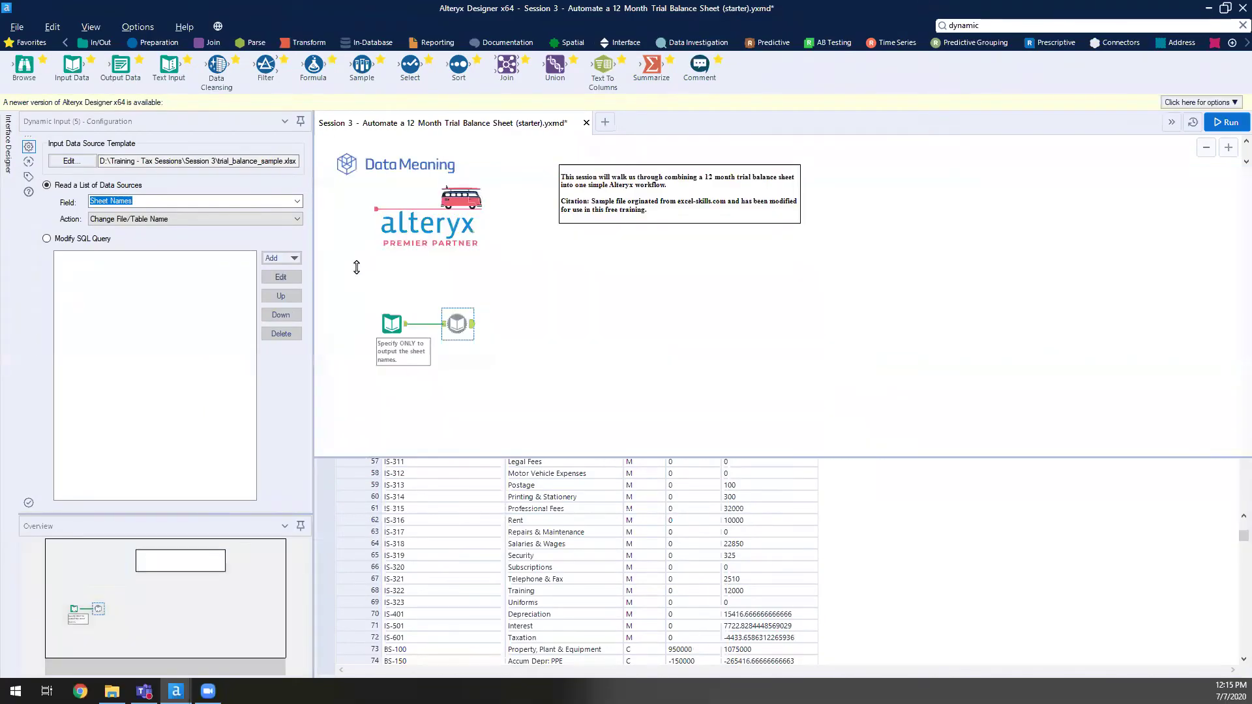
# - Compare the sheet-list input's 12 month sheets with the combined 492-record Dynamic Input output
pyautogui.click(392, 323)
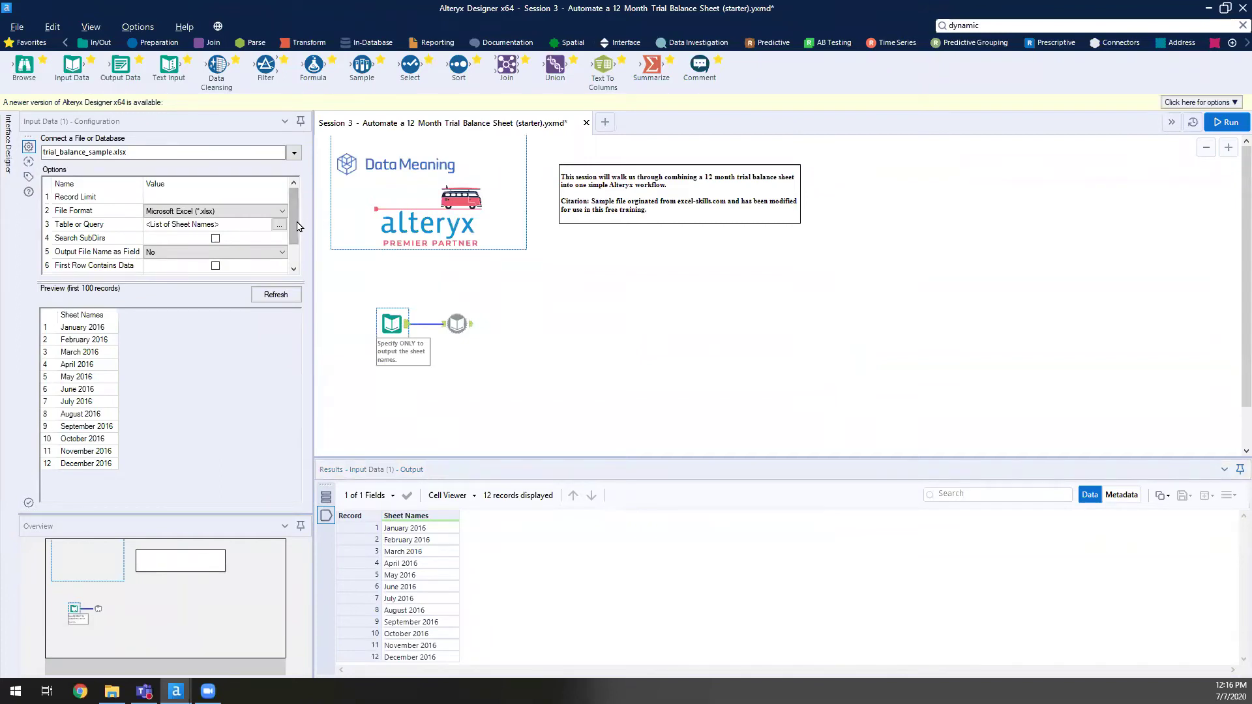
pyautogui.moveTo(298, 226); pyautogui.dragTo(298, 250)
pyautogui.click(457, 324)
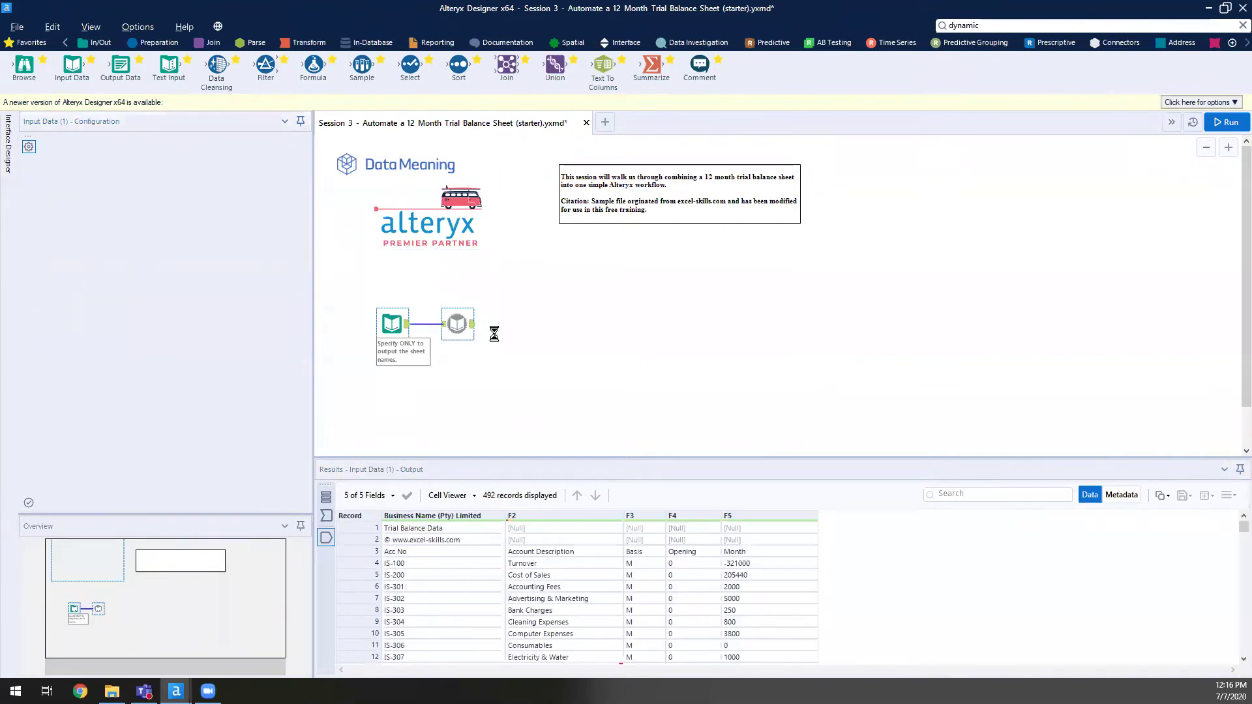
pyautogui.scroll(-1, 425, 658)
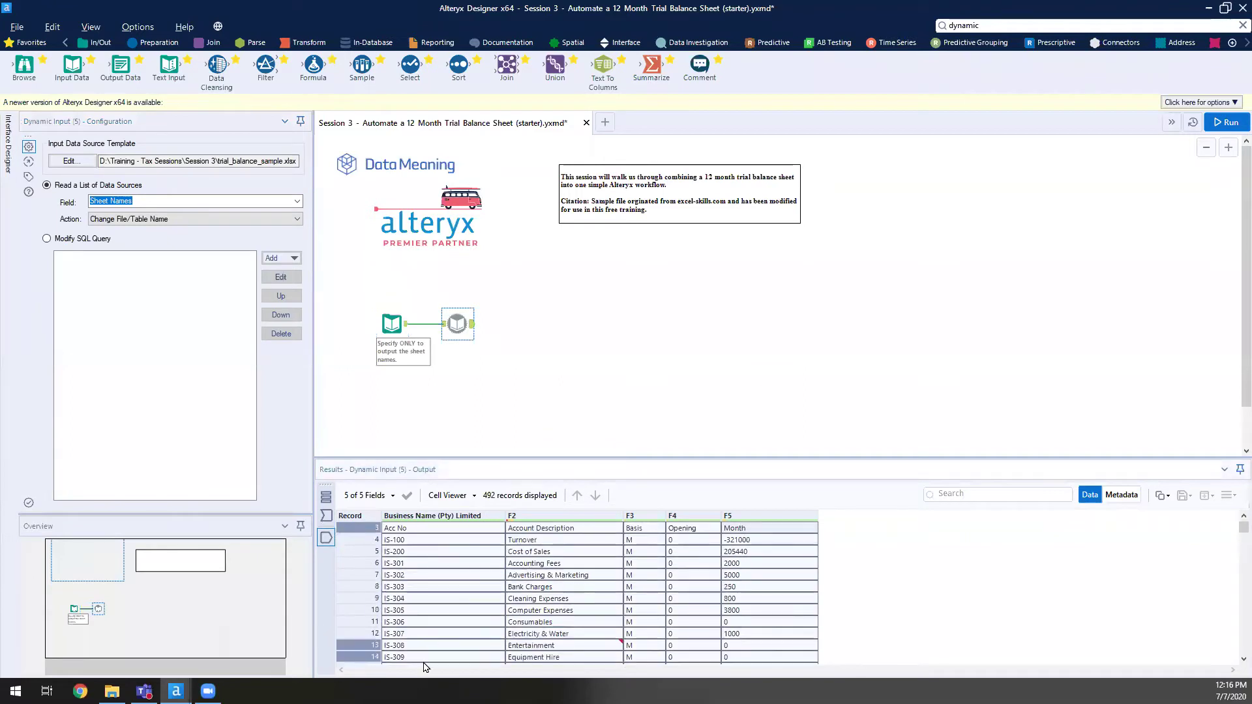
pyautogui.scroll(-1, 425, 658)
pyautogui.click(631, 598)
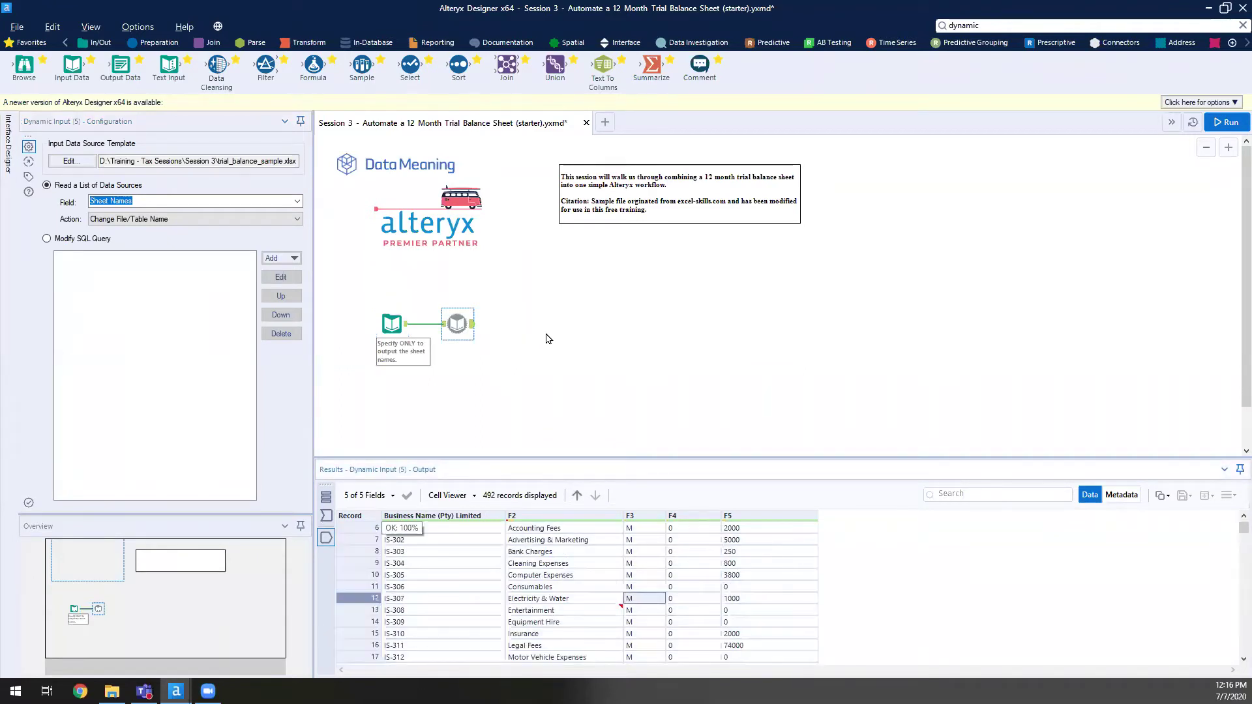
# - Review the sheet-list Input Data options, leaving Output File Name as Field at No
pyautogui.click(392, 323)
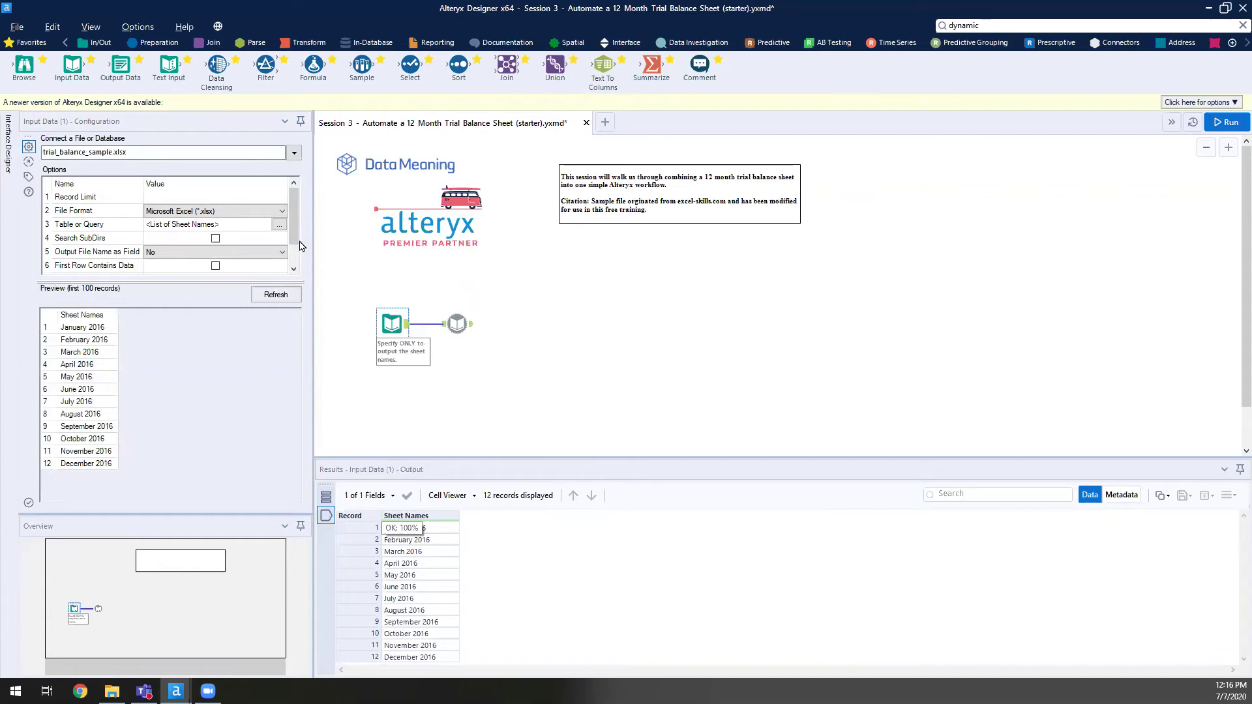
pyautogui.click(215, 238)
pyautogui.click(254, 252)
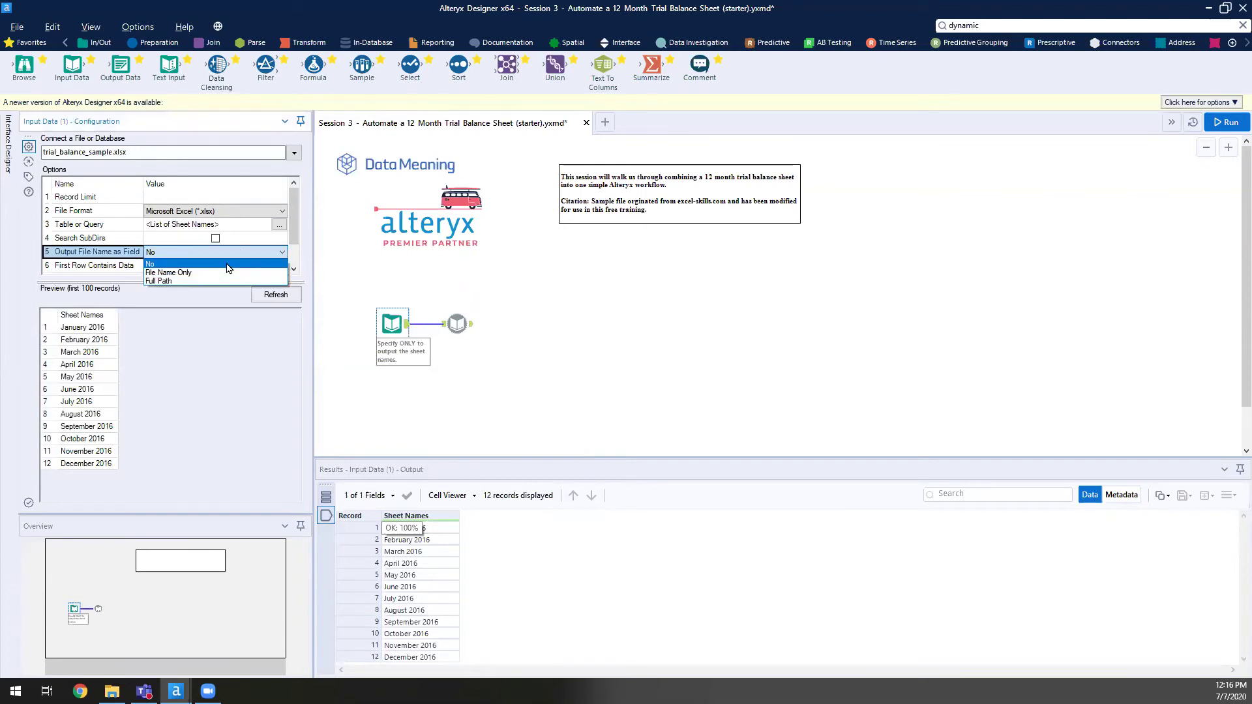
pyautogui.press('Return')
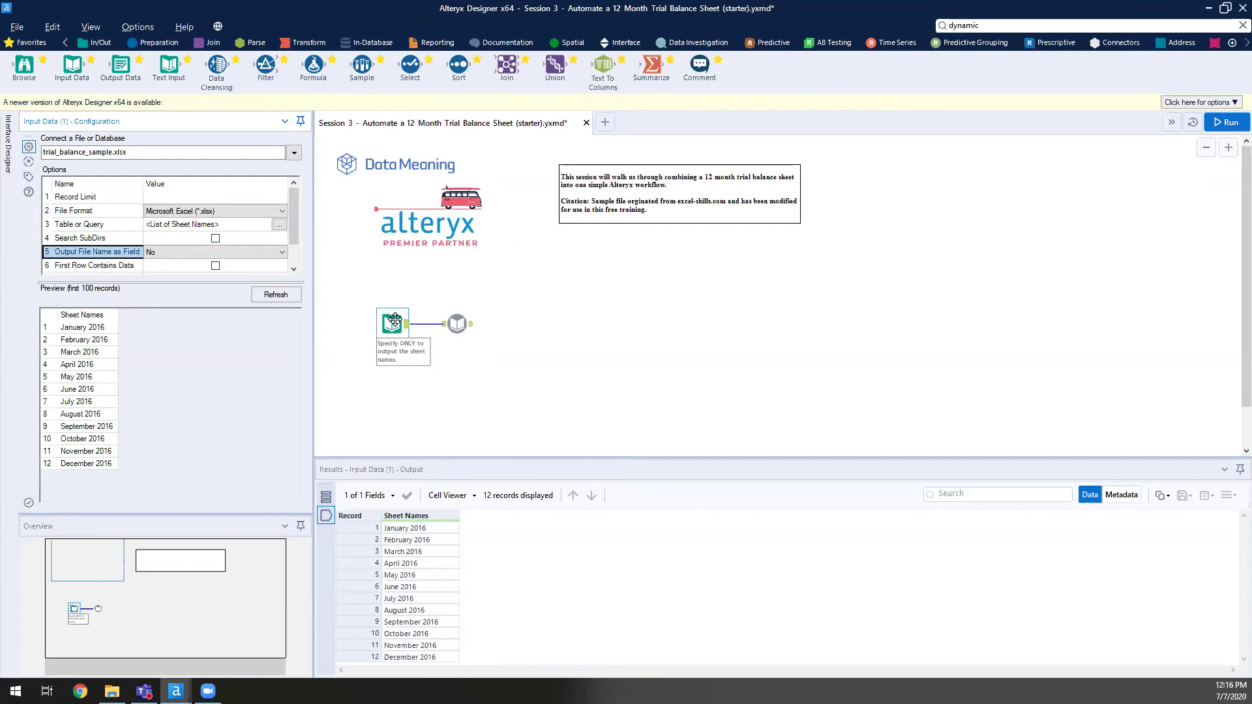
# - Set Output File Name as Field to Full Path in the Dynamic Input's source template
pyautogui.click(451, 322)
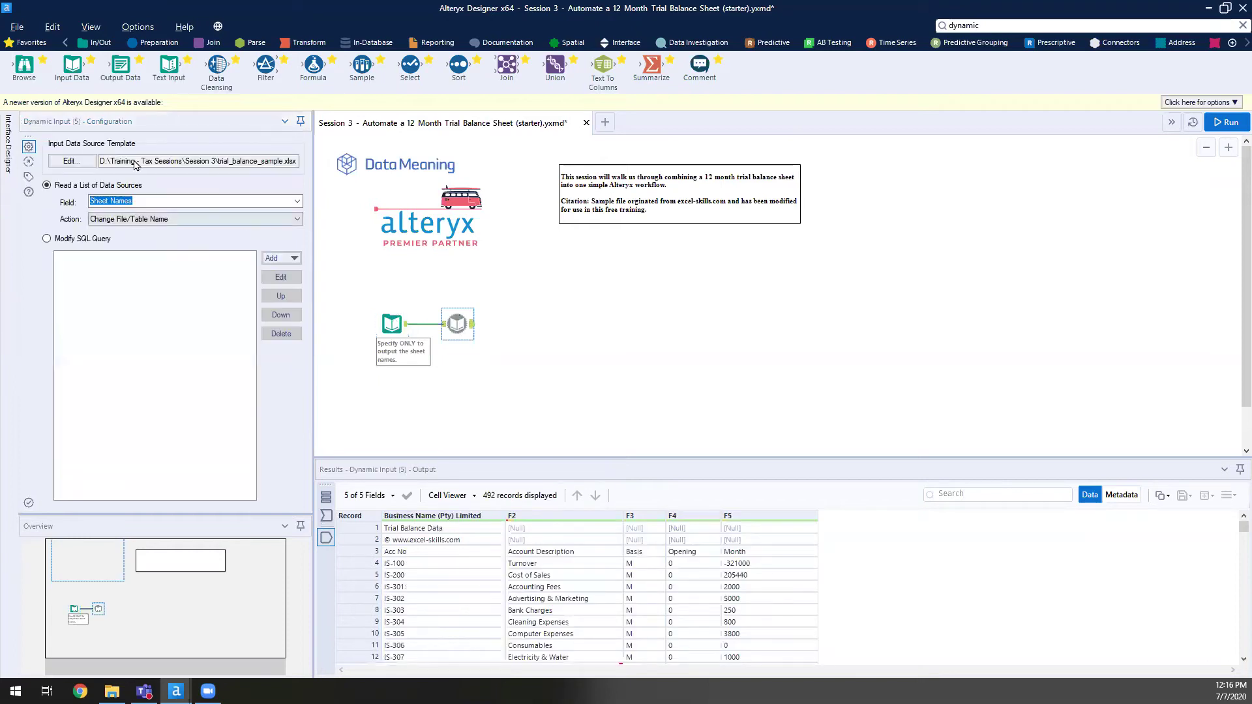
pyautogui.click(69, 161)
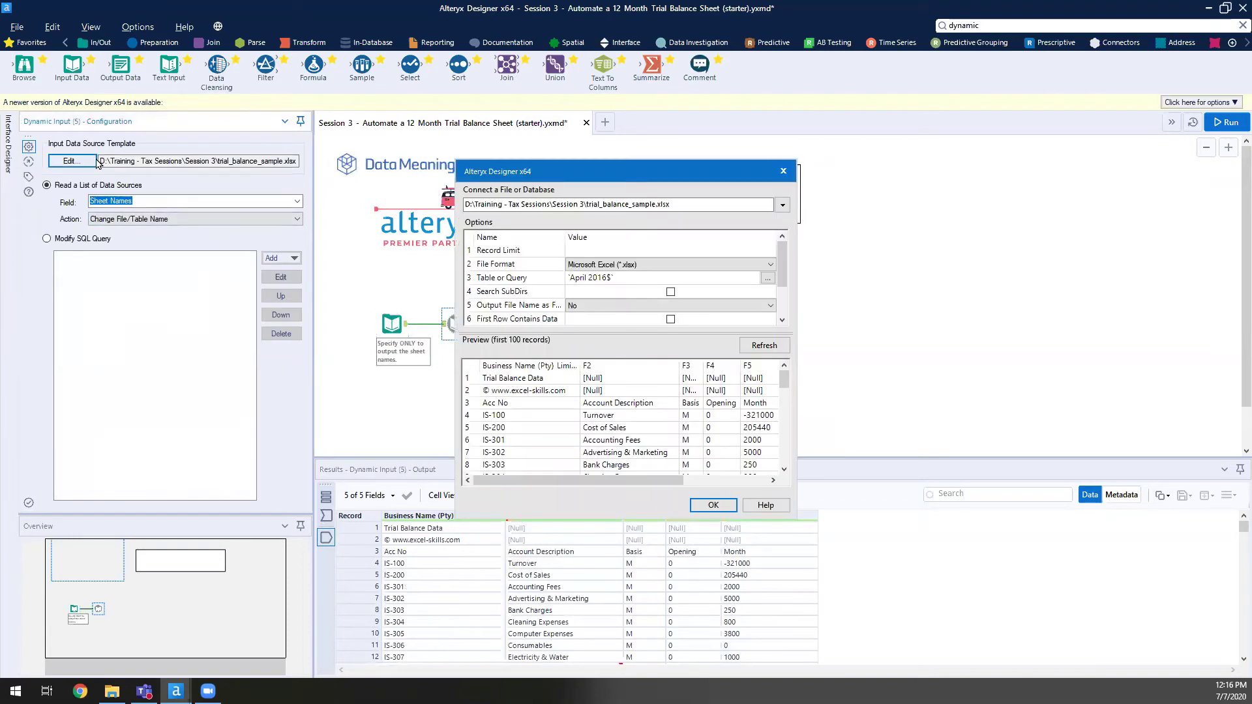
pyautogui.click(691, 303)
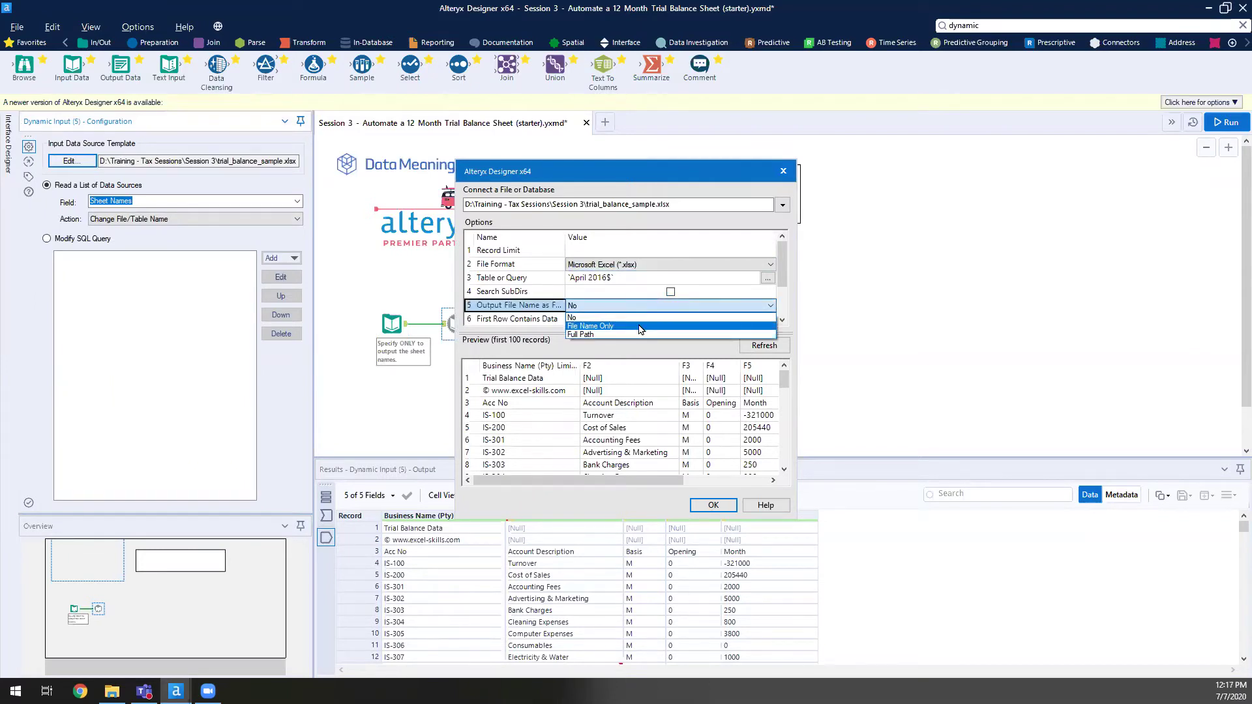
pyautogui.click(614, 334)
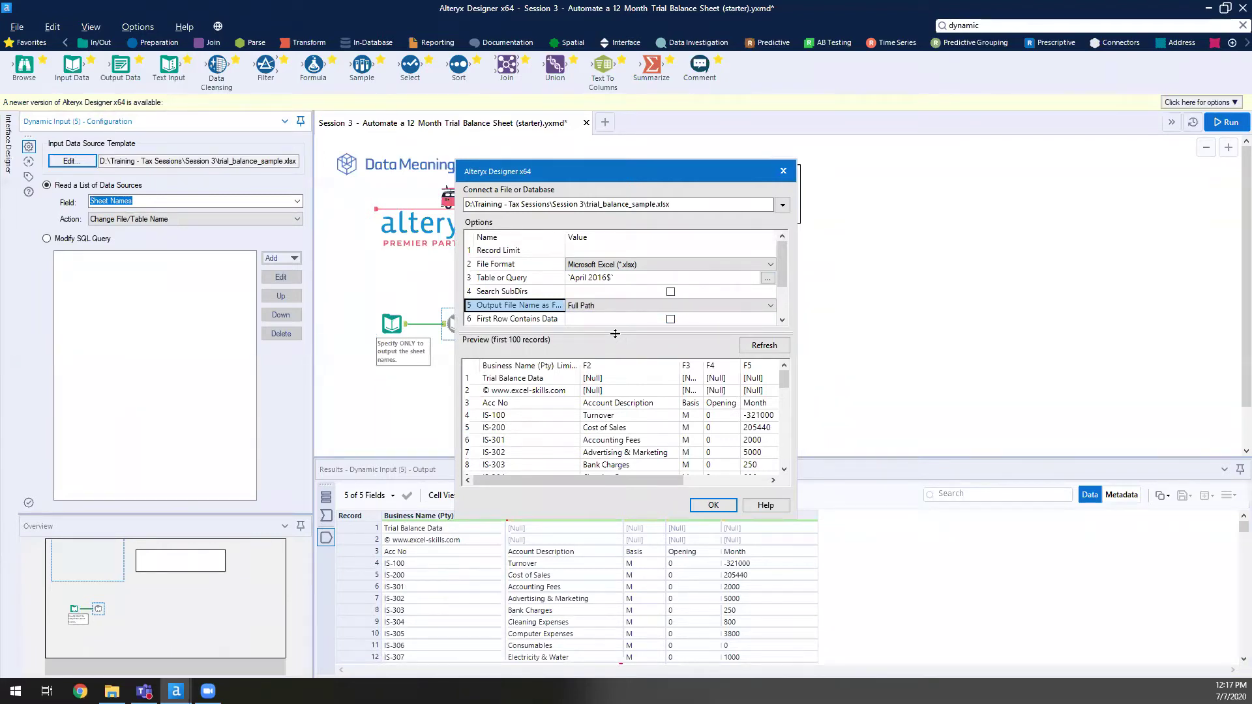
pyautogui.click(712, 506)
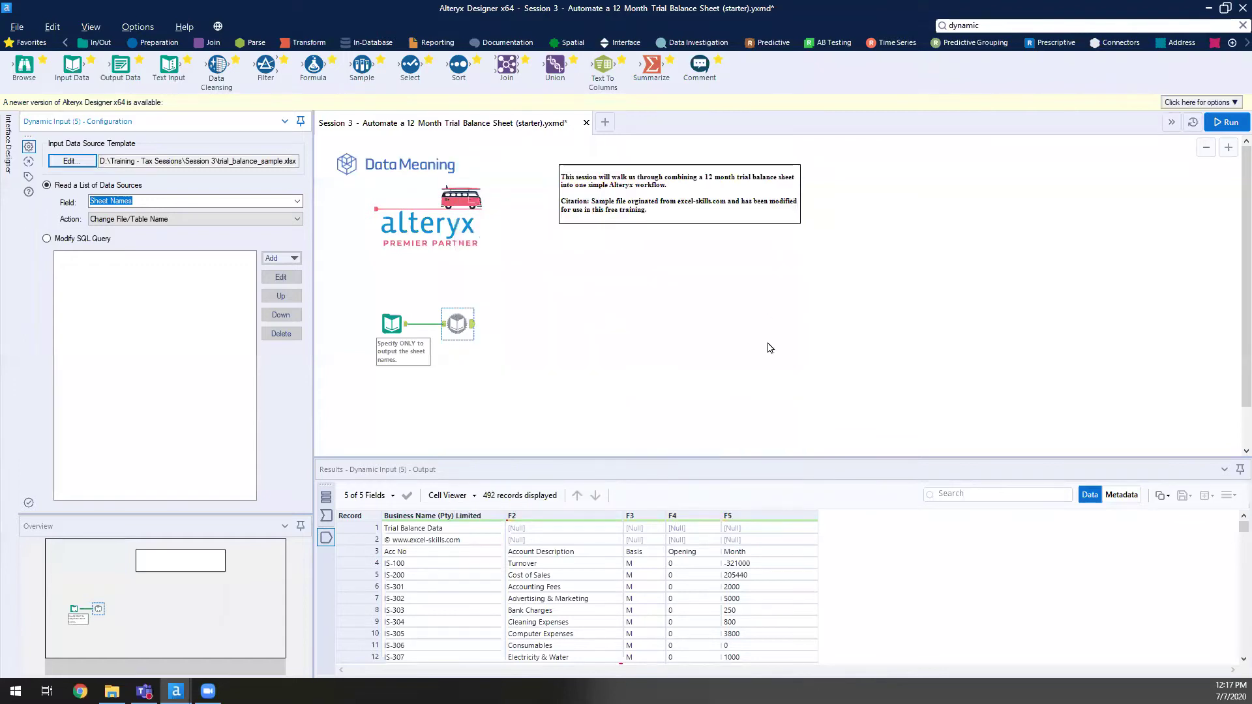
# - Rerun and widen the new FileName column to read paths and sheet names like December 2016
pyautogui.click(1230, 122)
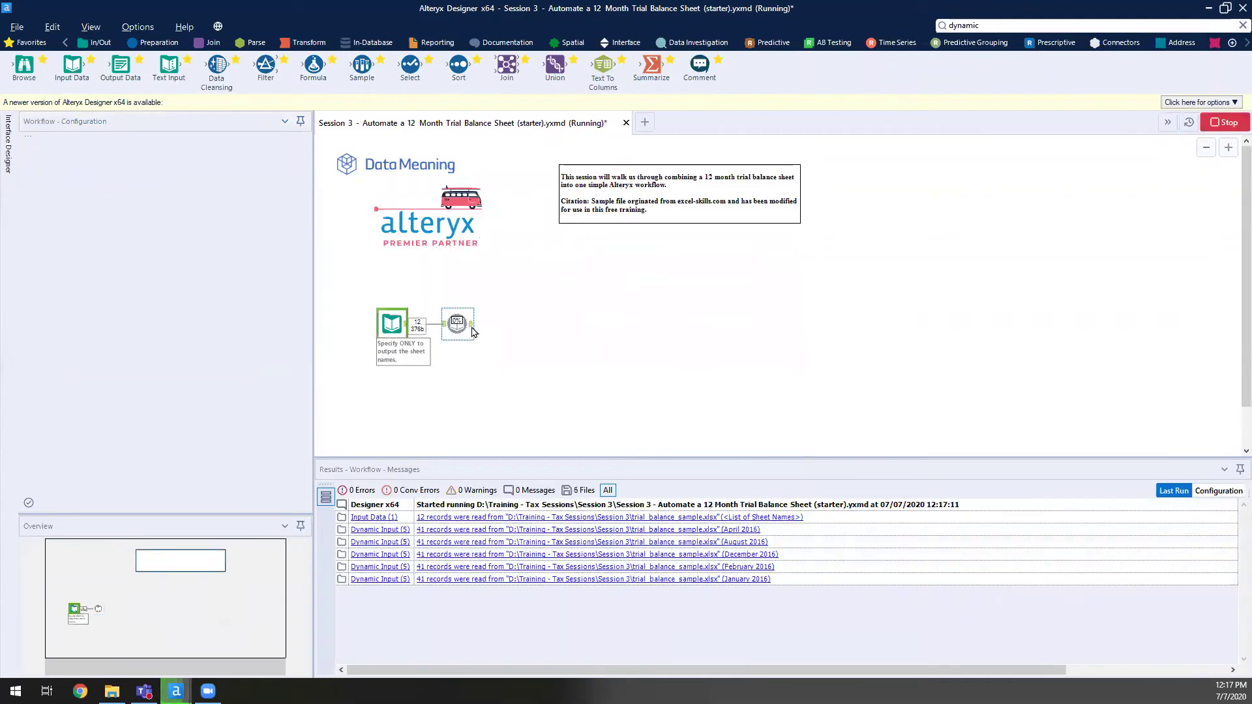
pyautogui.press('Return')
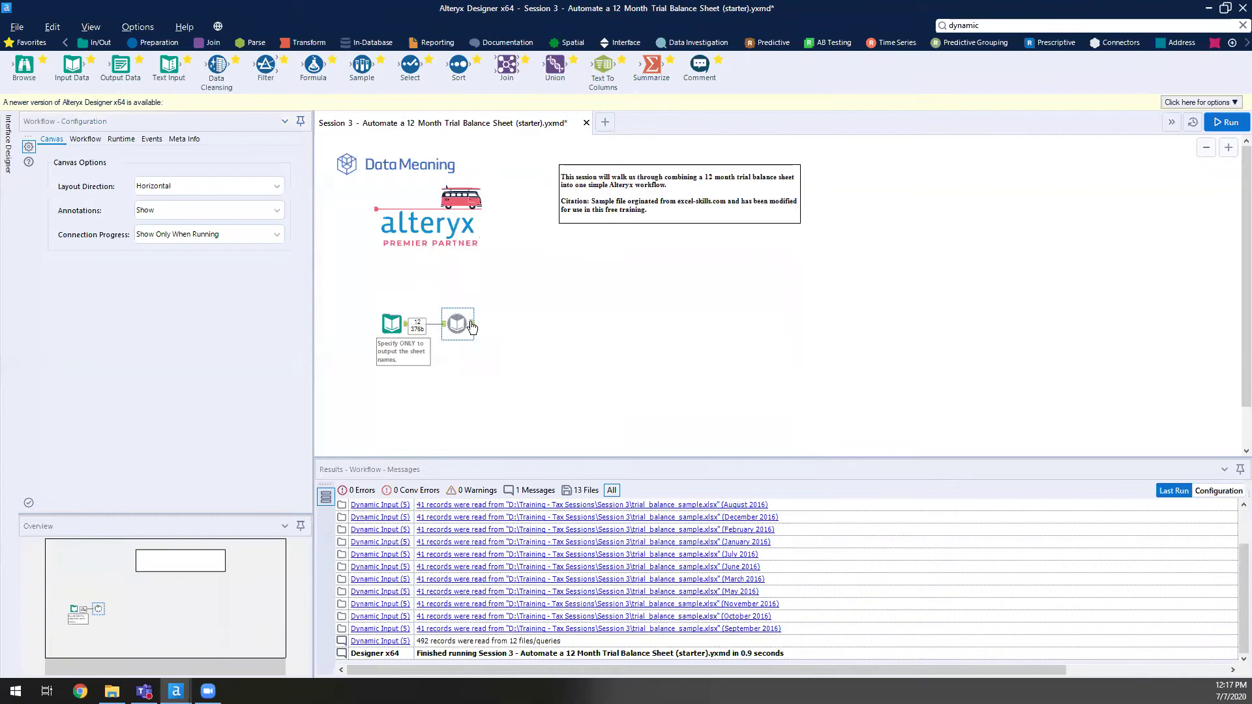
pyautogui.click(472, 327)
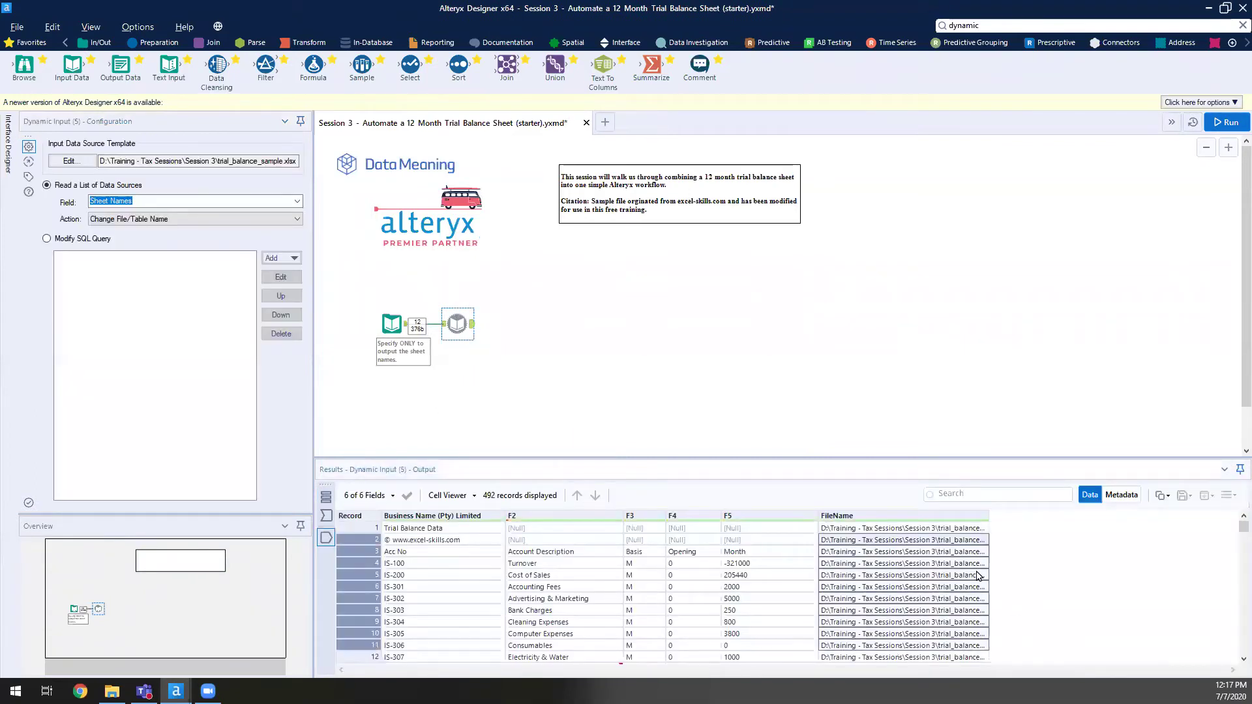
pyautogui.moveTo(988, 515); pyautogui.dragTo(1205, 530)
pyautogui.scroll(-9, 1135, 545)
pyautogui.scroll(-20, 1133, 551)
pyautogui.click(1125, 586)
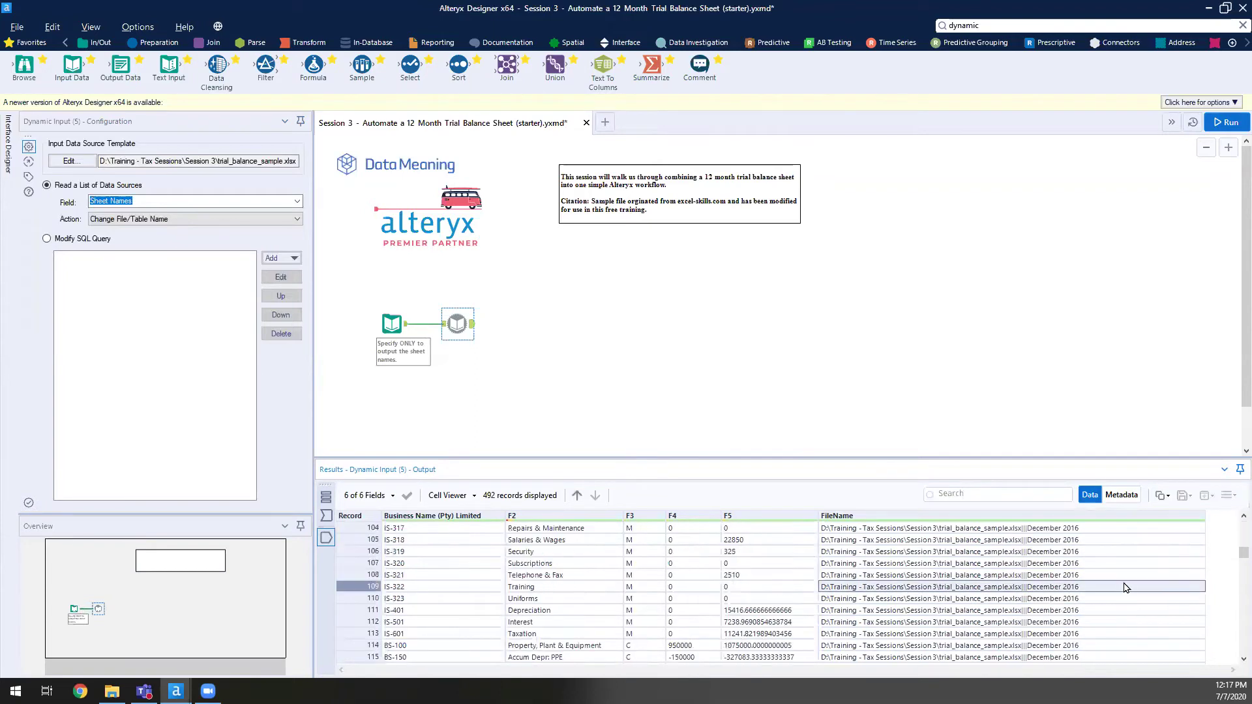
pyautogui.scroll(2, 1036, 593)
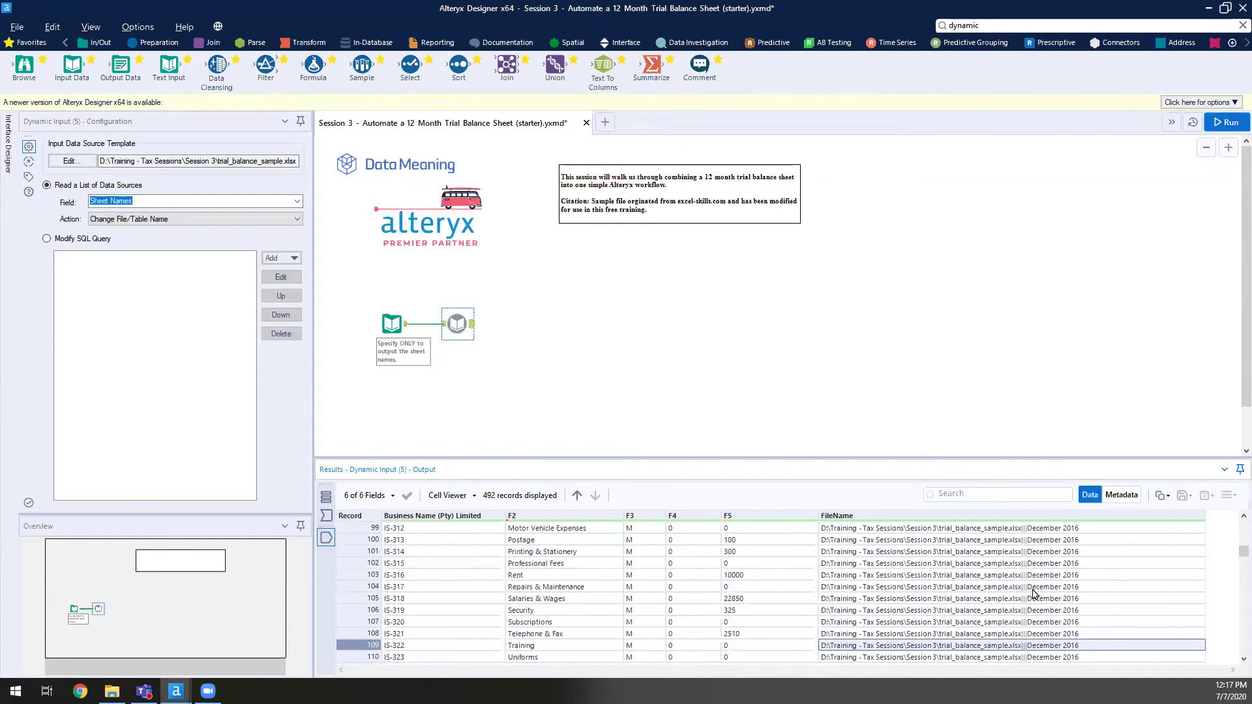
pyautogui.click(1036, 589)
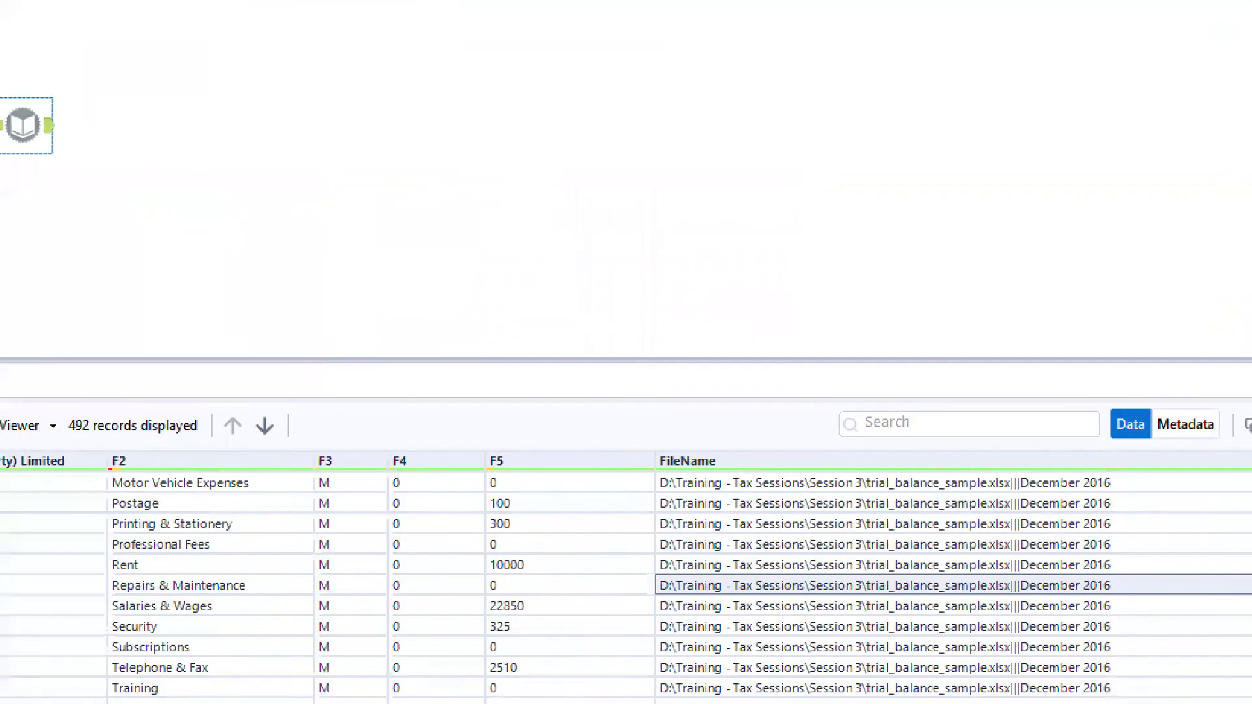
pyautogui.moveTo(1093, 588); pyautogui.dragTo(1237, 630)
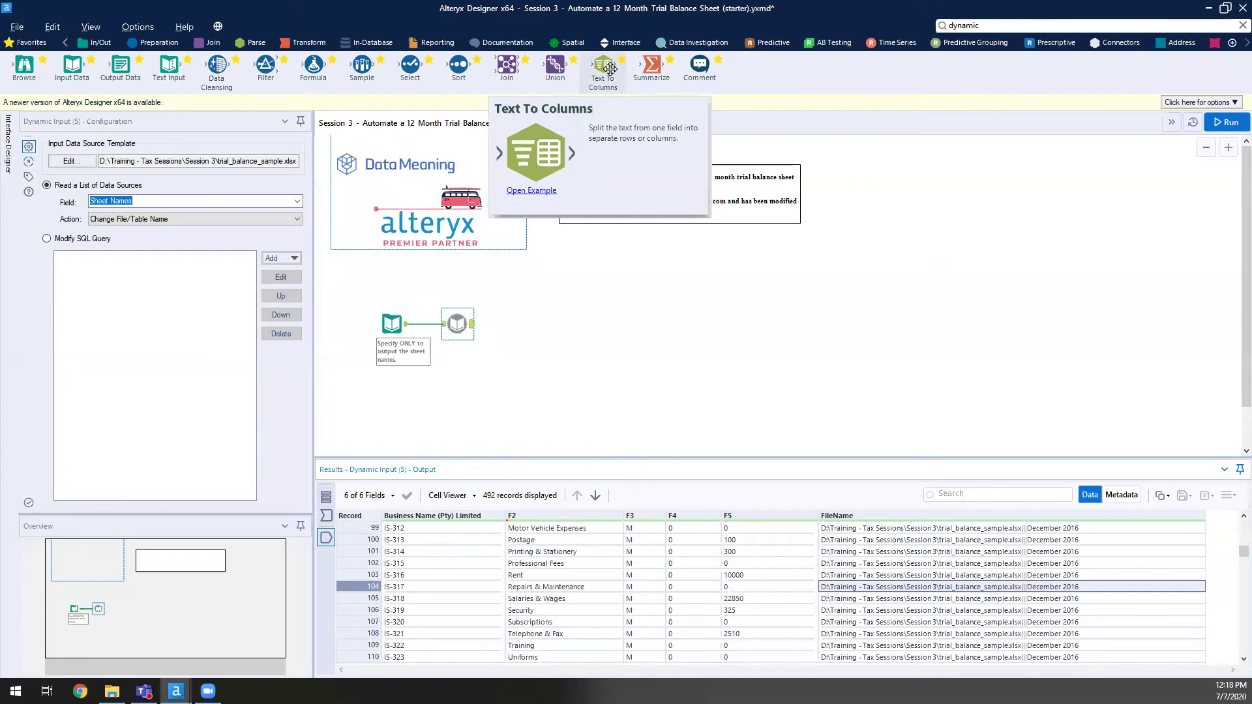
# - Add Text To Columns after Dynamic Input splitting FileName into 4 columns on |, then run
pyautogui.moveTo(610, 69); pyautogui.dragTo(515, 329)
pyautogui.click(258, 44)
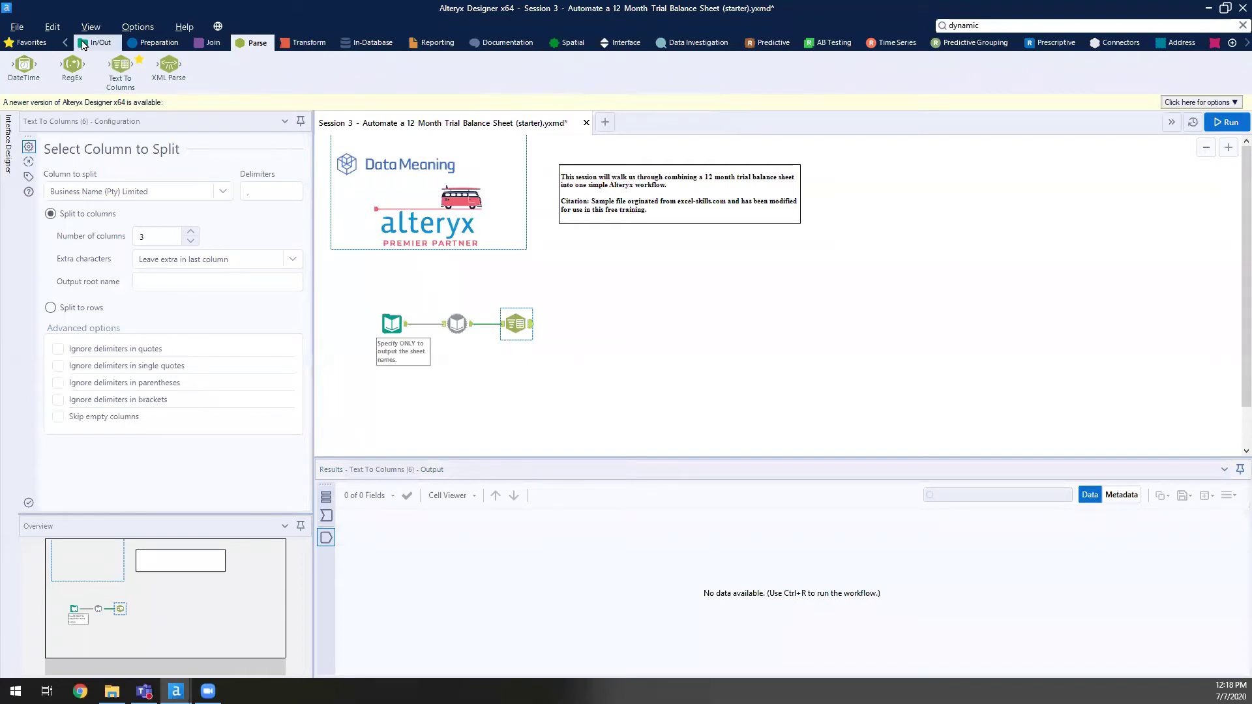
pyautogui.click(205, 191)
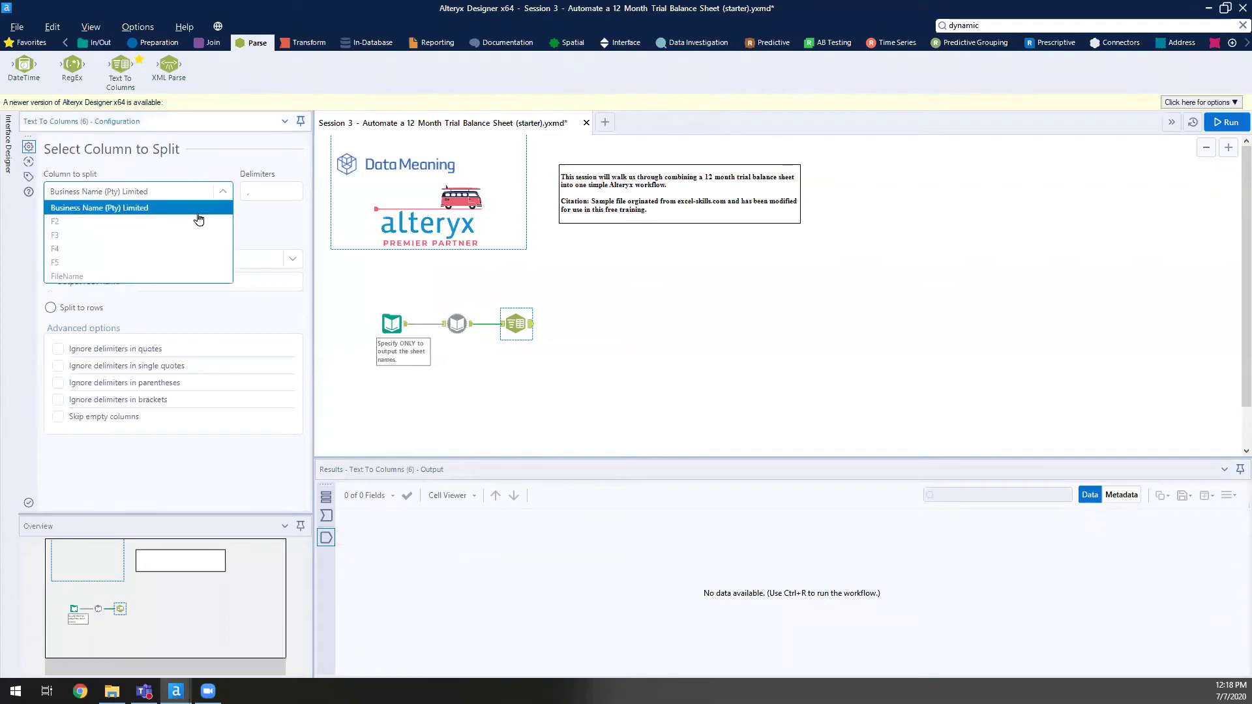
pyautogui.click(67, 277)
pyautogui.click(264, 189)
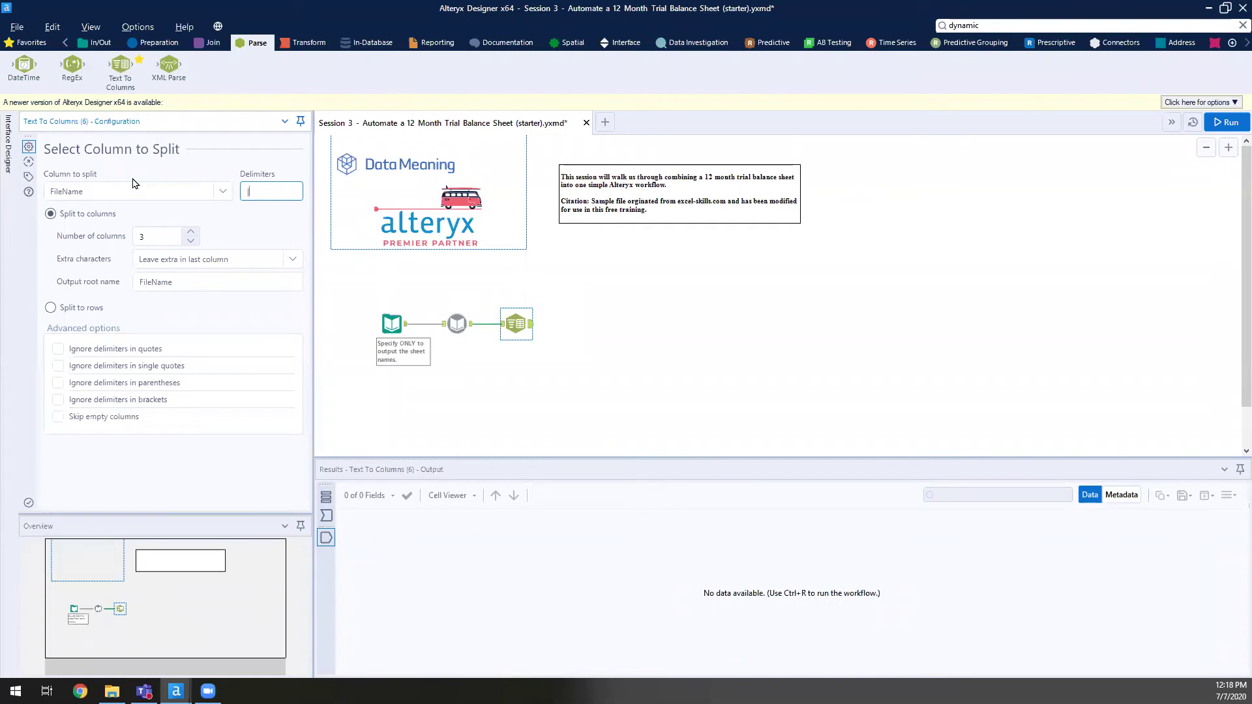
pyautogui.click(190, 232)
pyautogui.click(854, 257)
pyautogui.click(1221, 124)
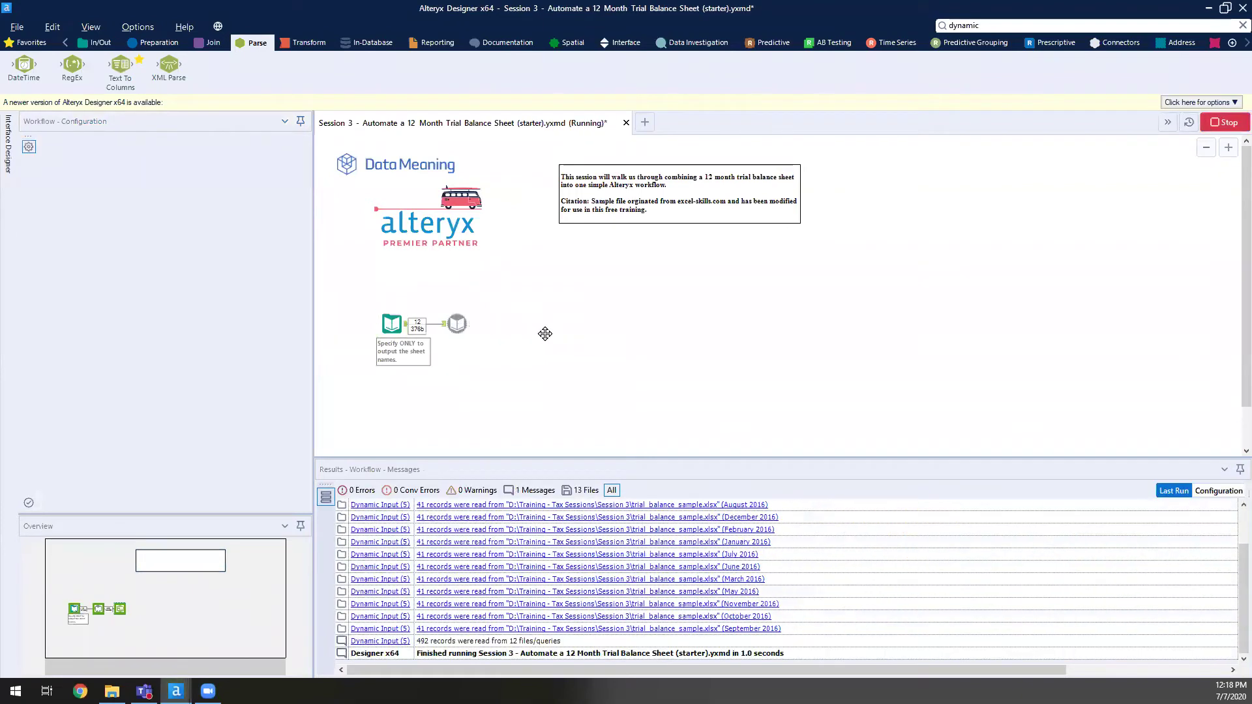
# - Inspect the split output, checking FileName4 month values against the full FileName paths
pyautogui.click(530, 323)
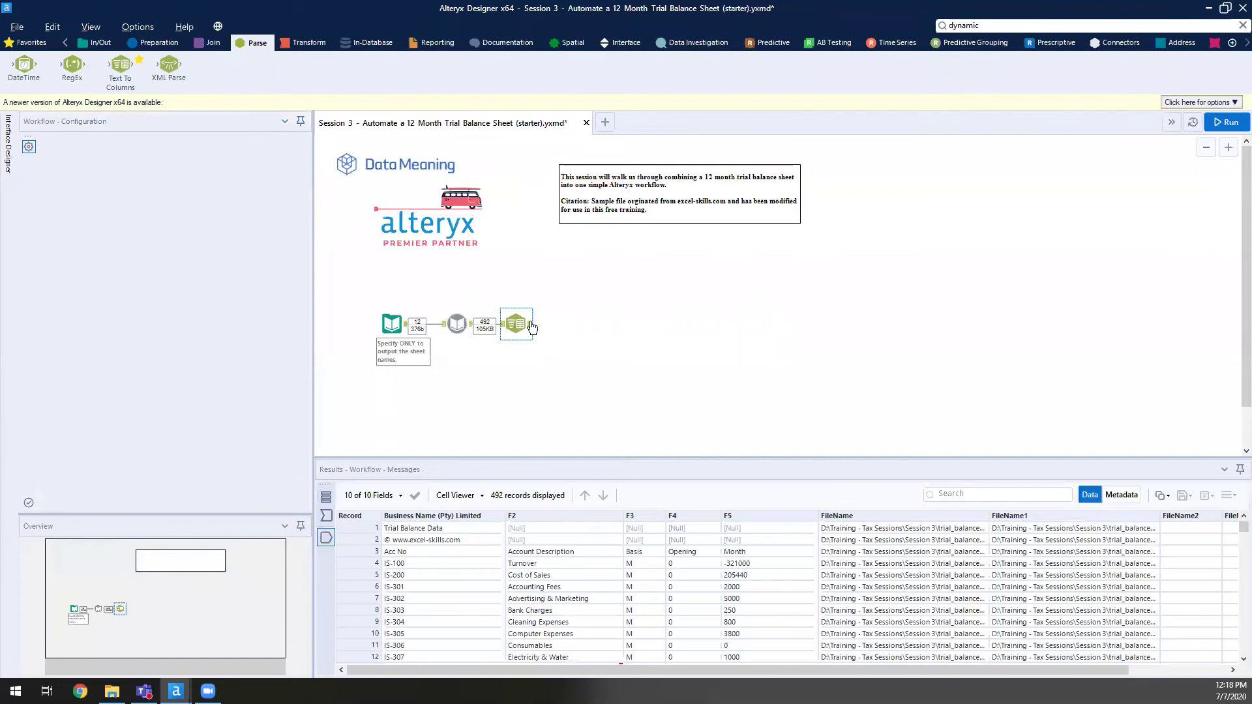
pyautogui.moveTo(882, 671); pyautogui.dragTo(984, 673)
pyautogui.moveTo(1195, 532); pyautogui.dragTo(1233, 578)
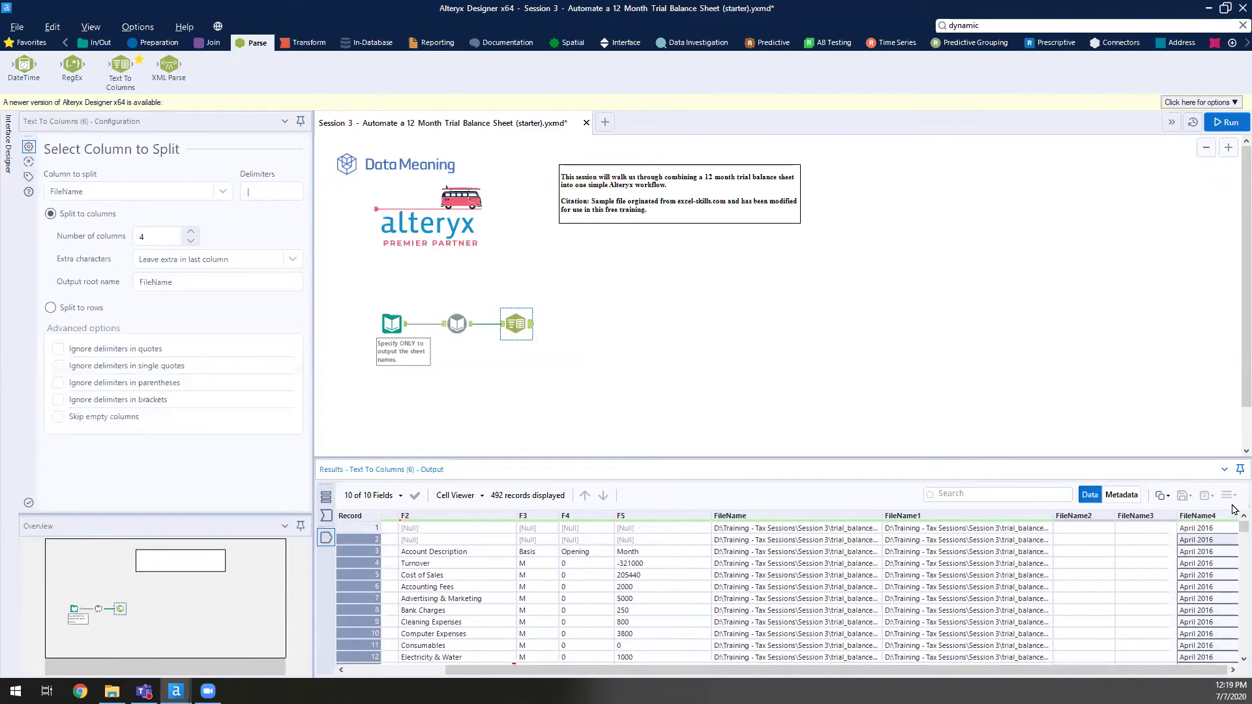
pyautogui.moveTo(1232, 529); pyautogui.dragTo(1228, 455)
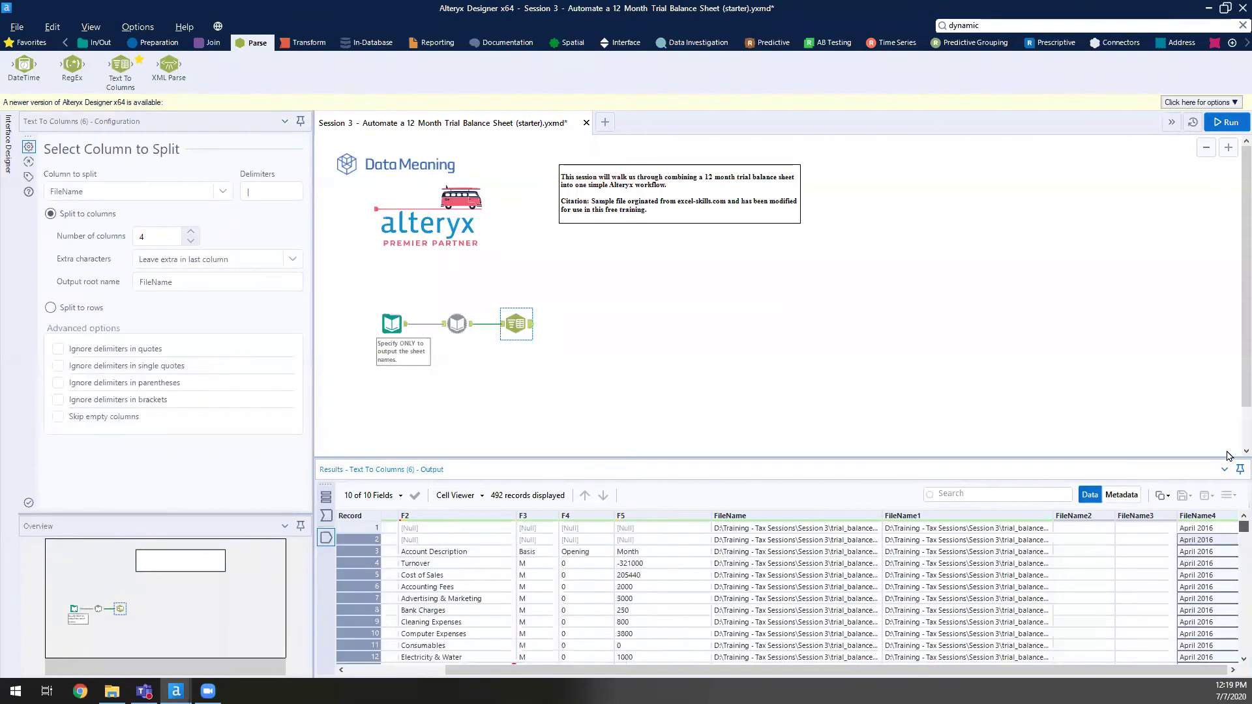
pyautogui.click(1206, 530)
pyautogui.click(1088, 530)
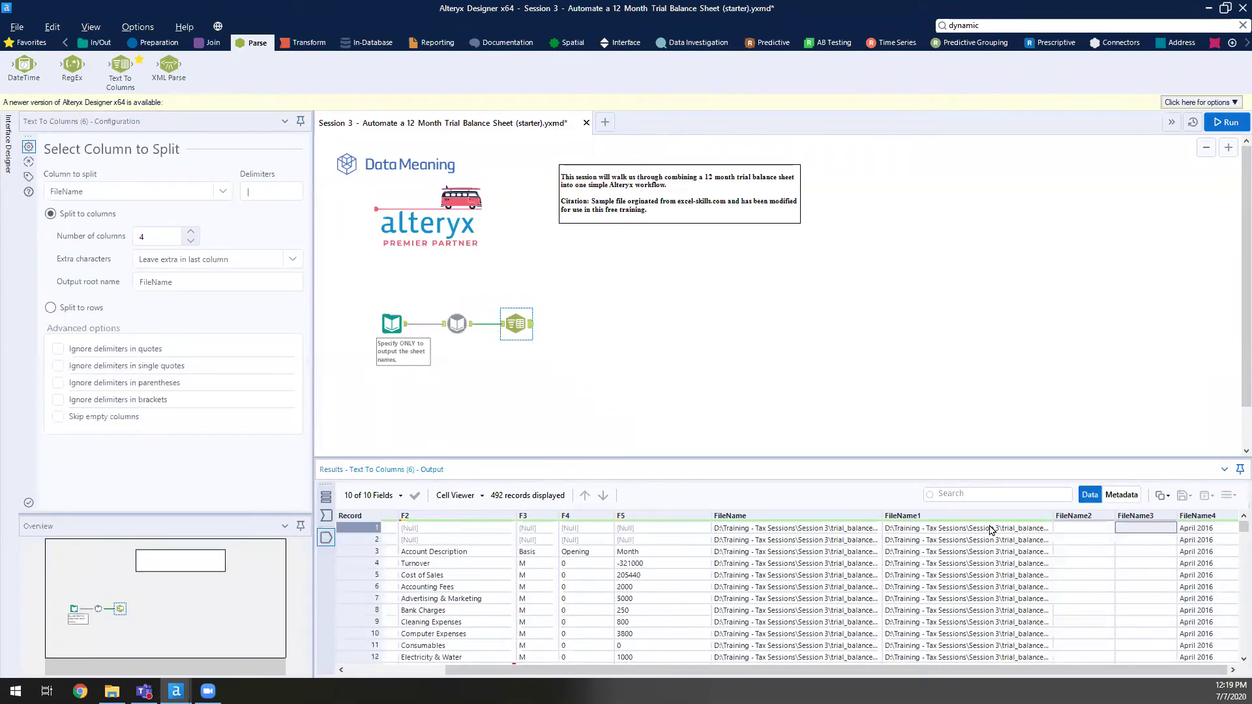
pyautogui.moveTo(882, 518); pyautogui.dragTo(956, 517)
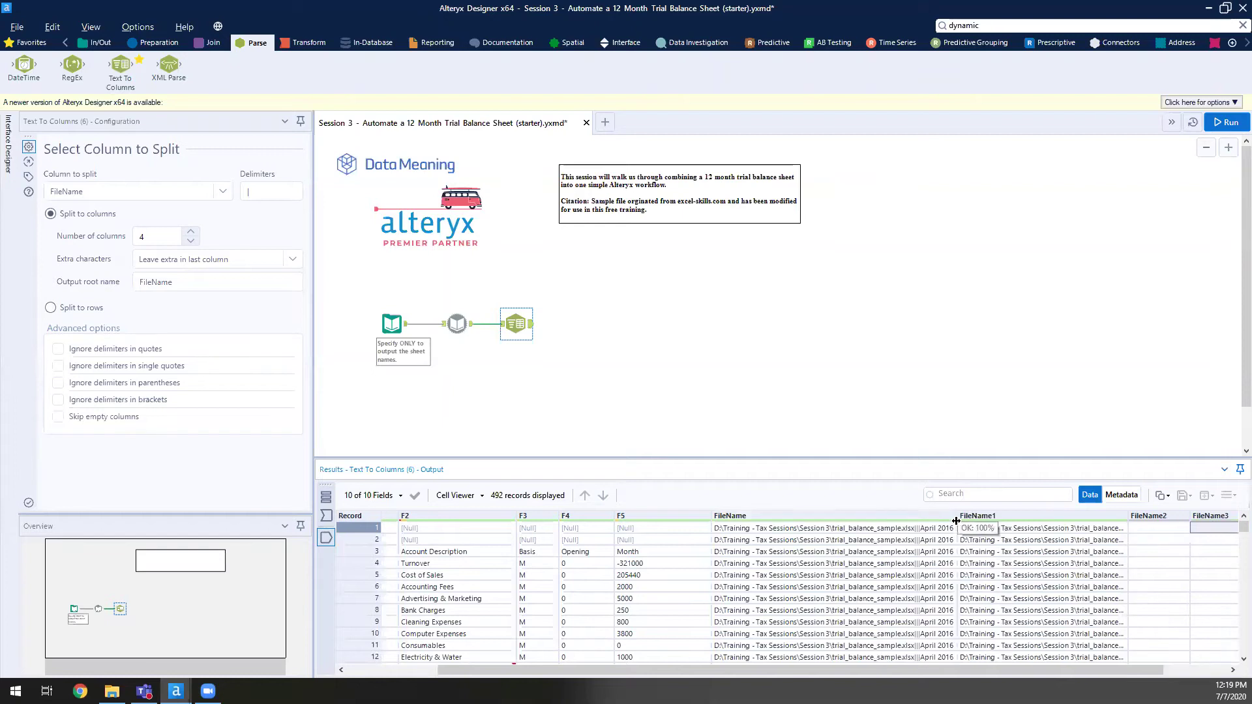
pyautogui.click(910, 528)
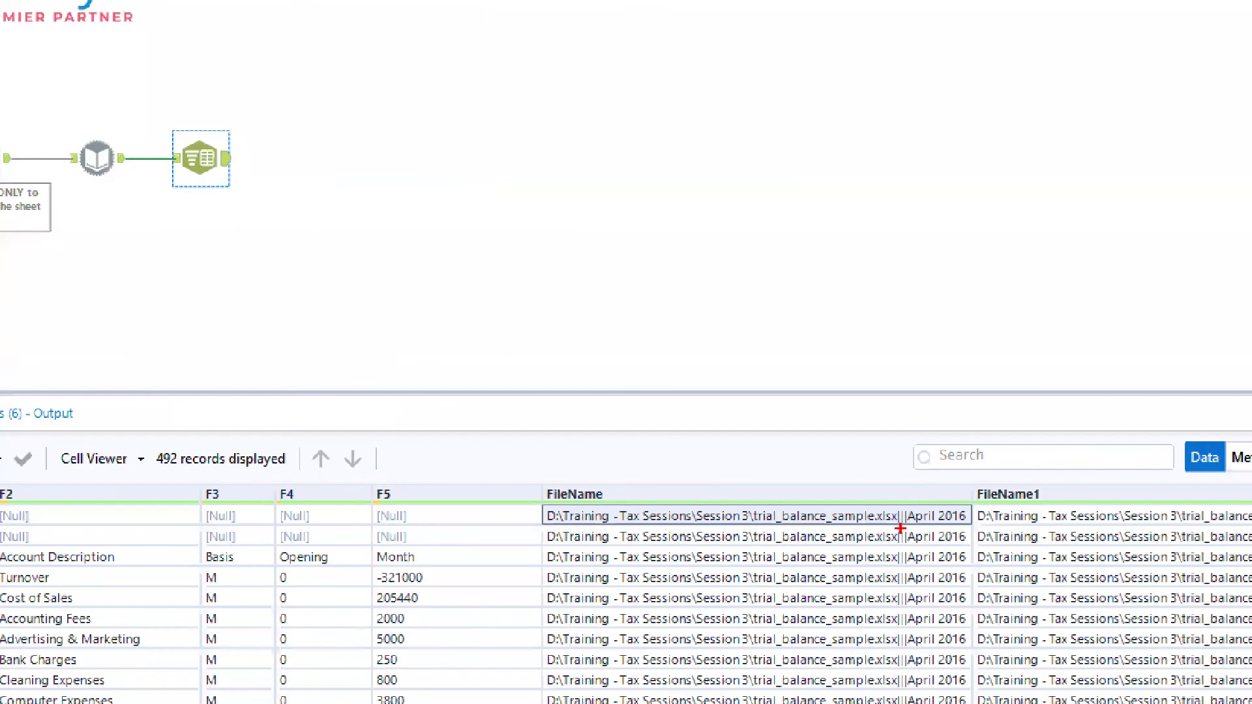
pyautogui.moveTo(898, 527); pyautogui.dragTo(818, 567)
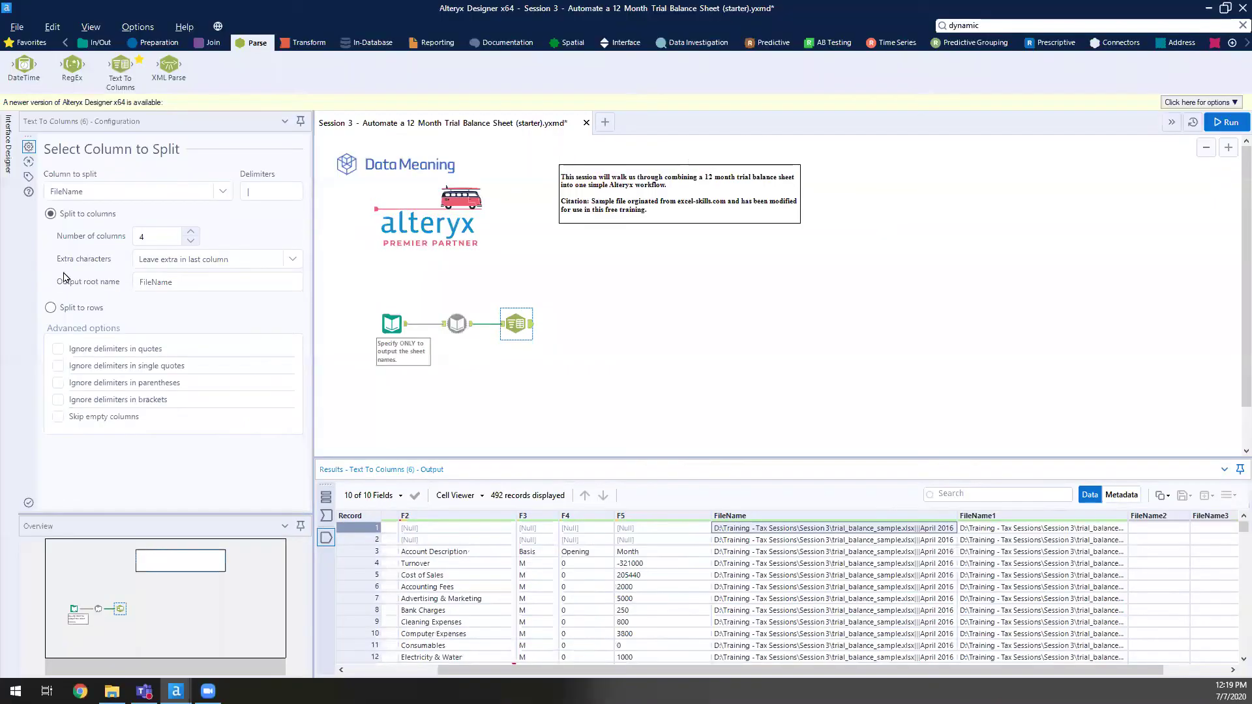
# - Enter | as the Text To Columns delimiter and rerun the workflow with Ctrl+R
pyautogui.click(267, 193)
pyautogui.write('|')
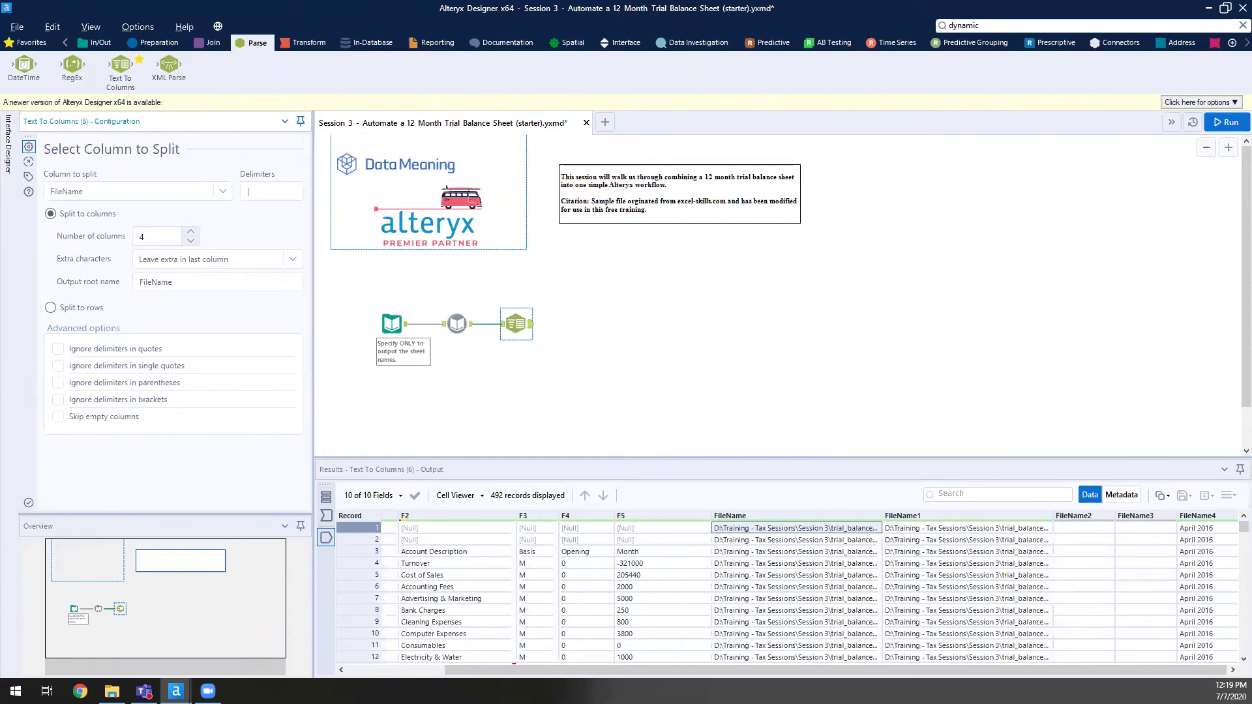
pyautogui.hotkey('ctrl', 'r')
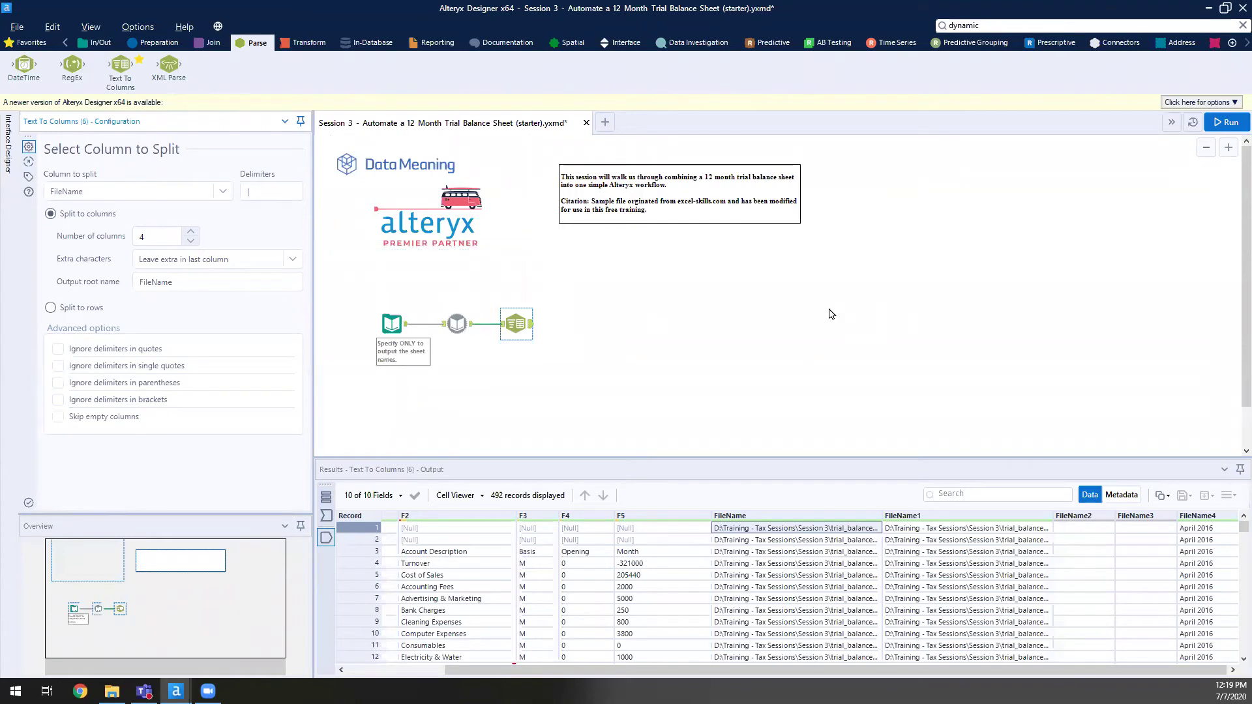
pyautogui.click(794, 330)
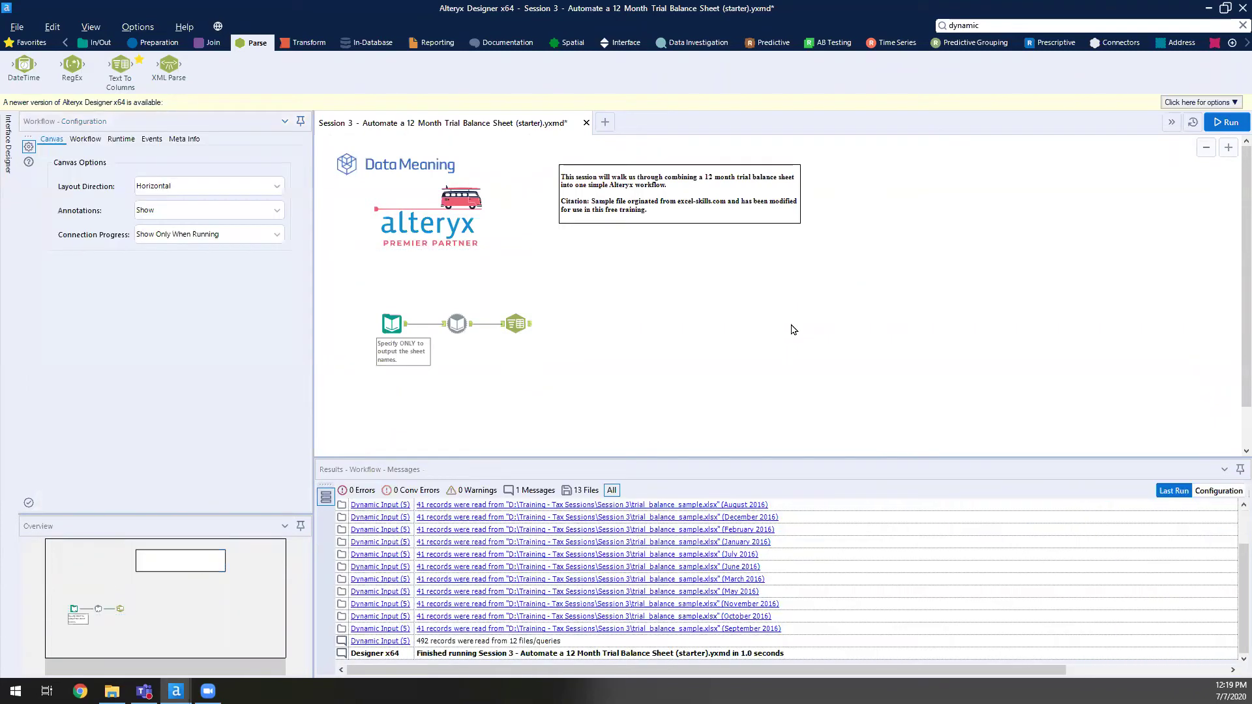
# - Add a Select tool after Text To Columns and highlight FileName through FileName3
pyautogui.click(157, 43)
pyautogui.moveTo(737, 82); pyautogui.dragTo(571, 330)
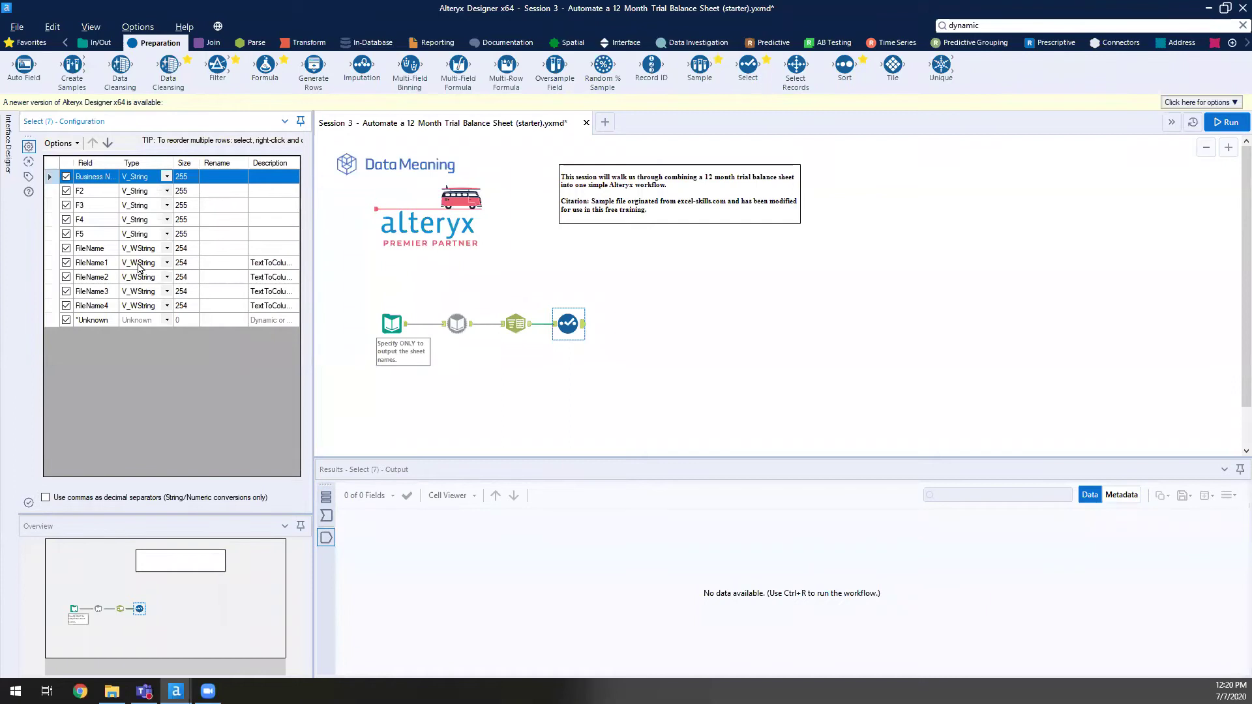
pyautogui.moveTo(88, 249); pyautogui.dragTo(98, 291)
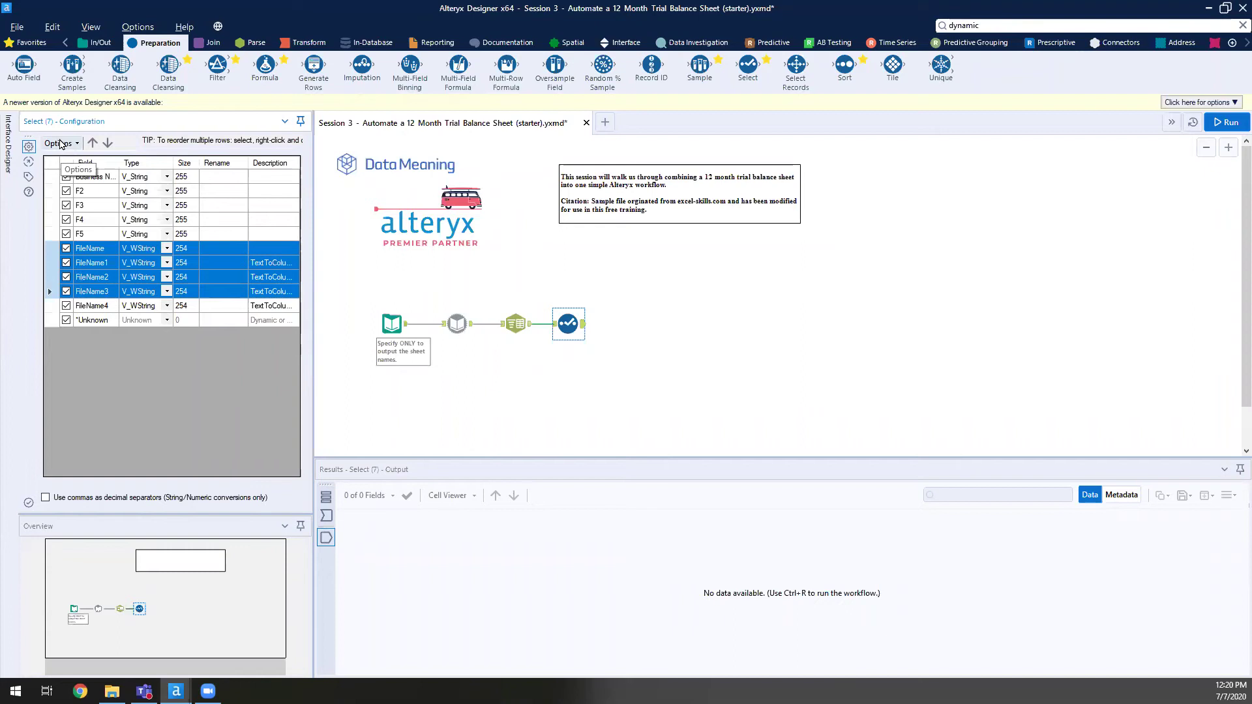
pyautogui.click(106, 250)
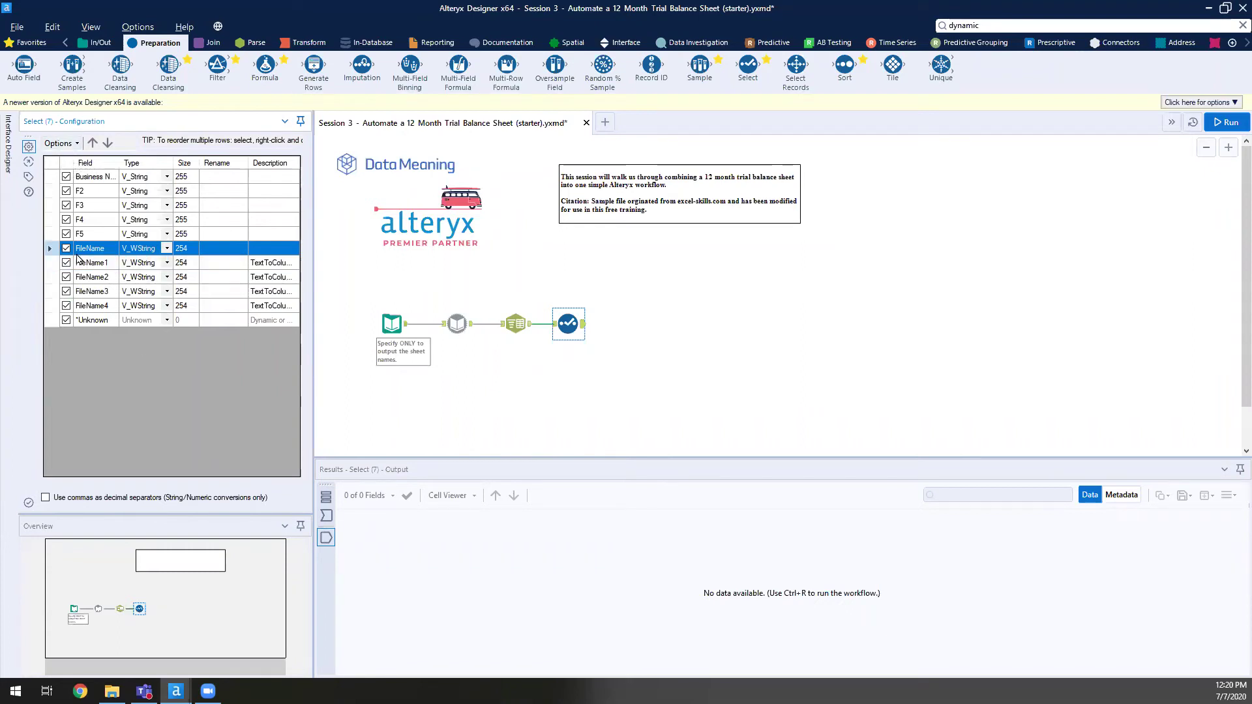
pyautogui.click(66, 249)
pyautogui.click(66, 263)
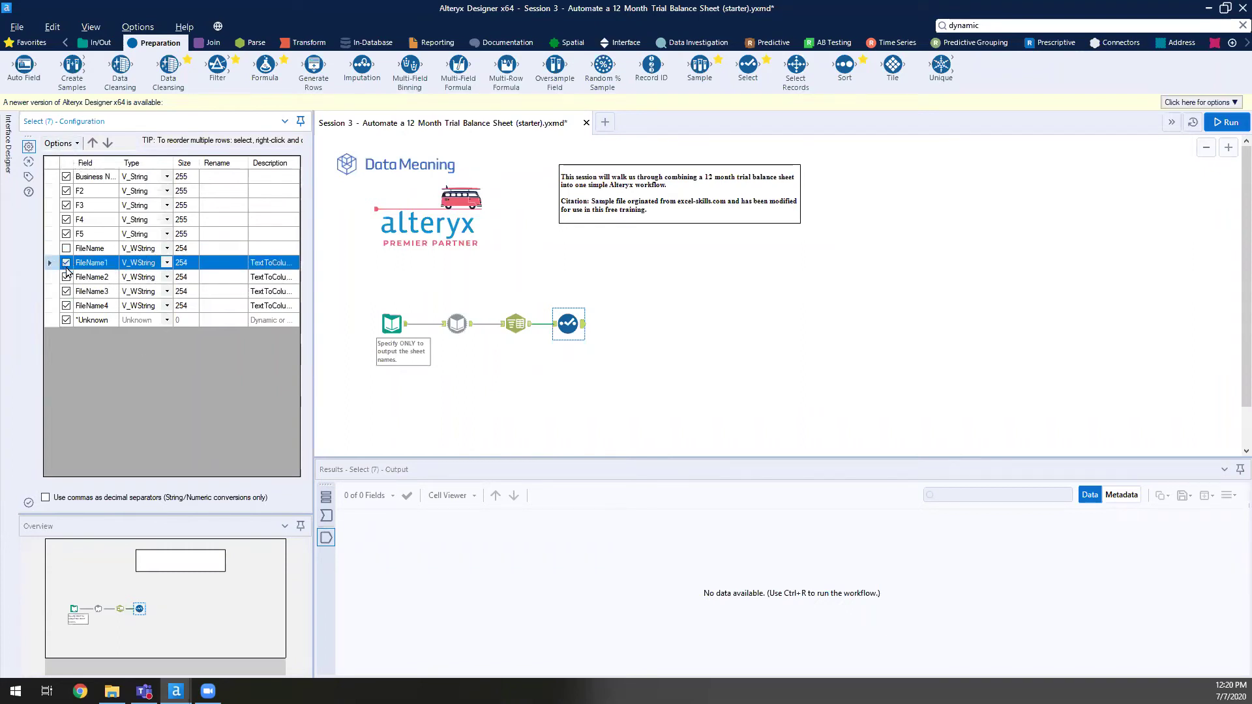
pyautogui.click(66, 277)
pyautogui.click(87, 294)
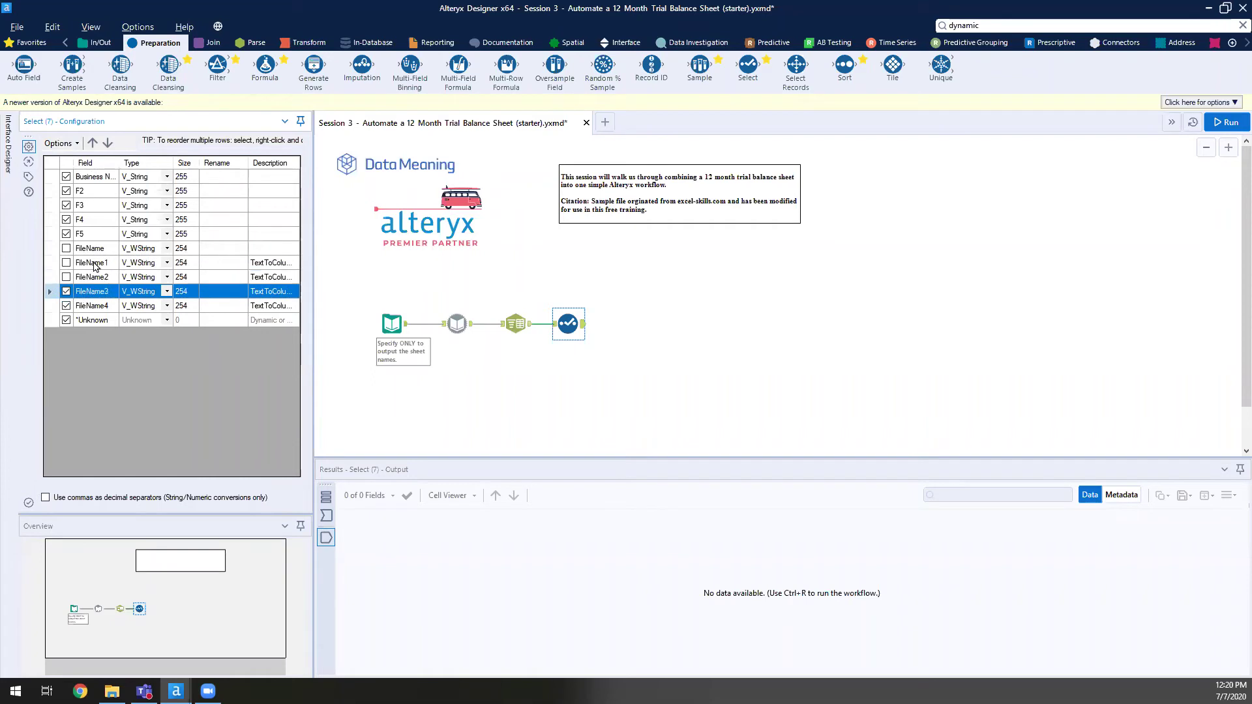
pyautogui.keyDown('shift'); pyautogui.click(94, 252); pyautogui.keyUp('shift')
# - Exclude the four highlighted FileName fields with Options > Select > Deselect Highlighted Fields
pyautogui.click(59, 143)
pyautogui.moveTo(229, 172)
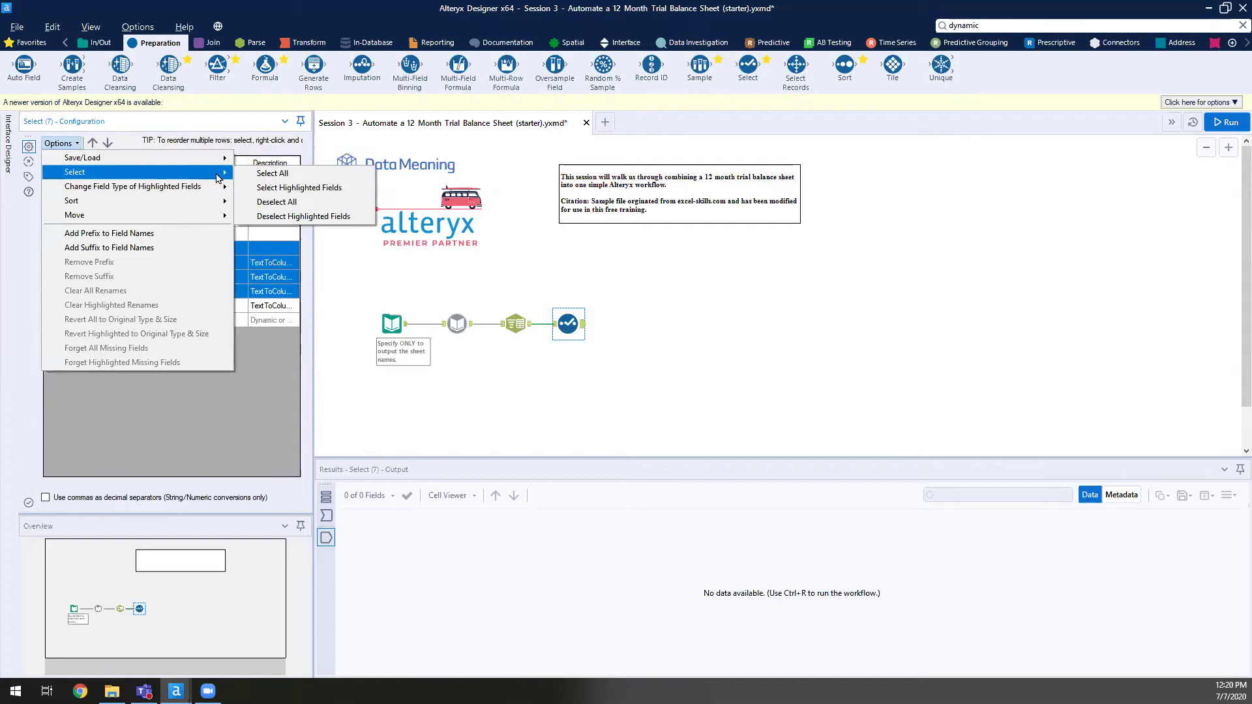
pyautogui.click(274, 188)
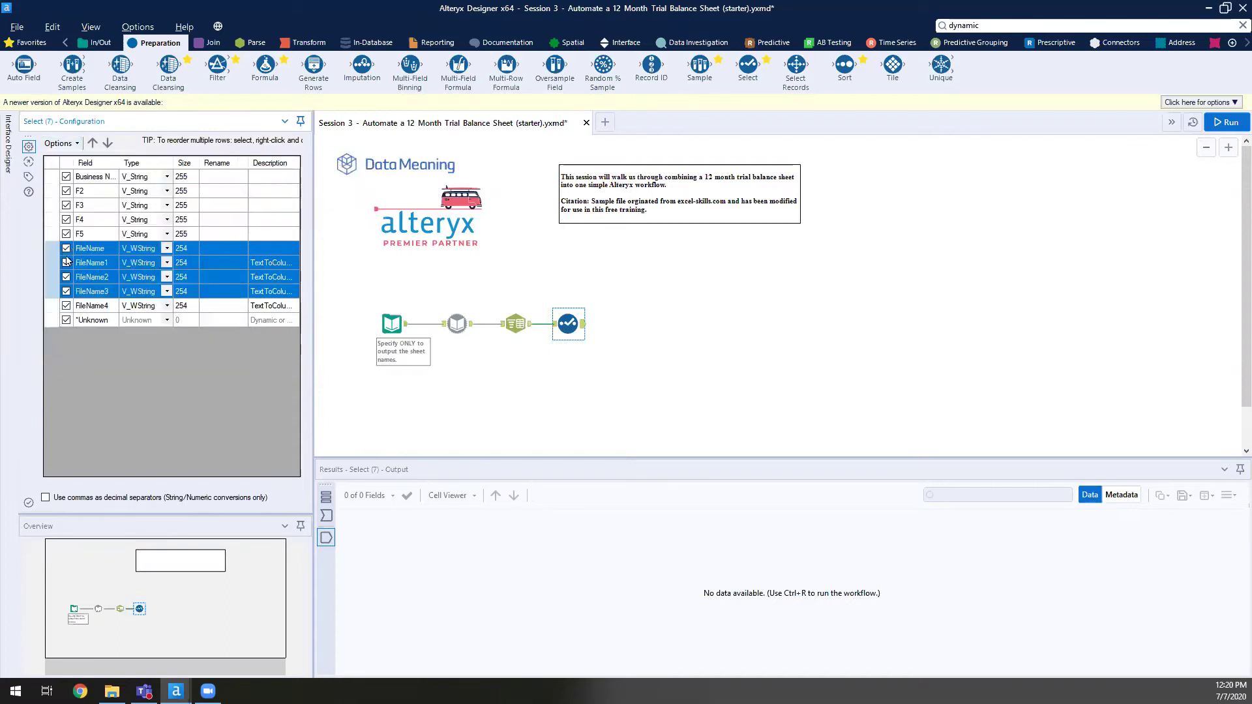
pyautogui.click(60, 143)
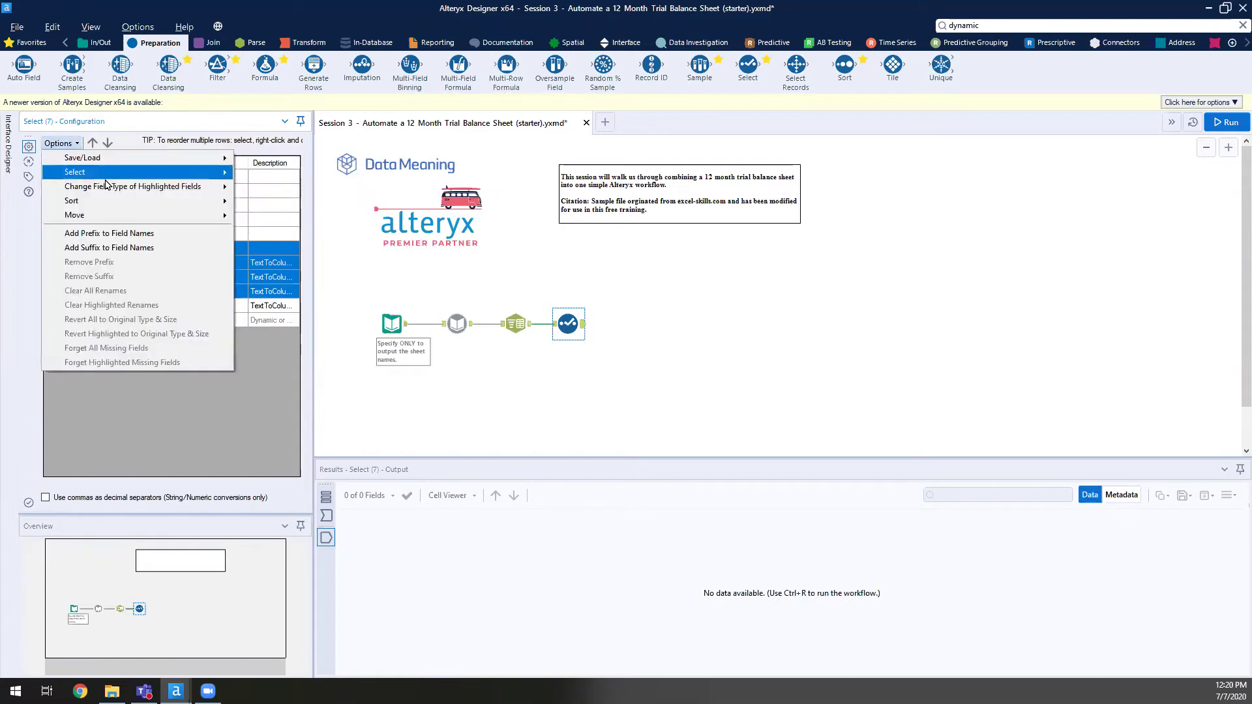
pyautogui.moveTo(221, 172)
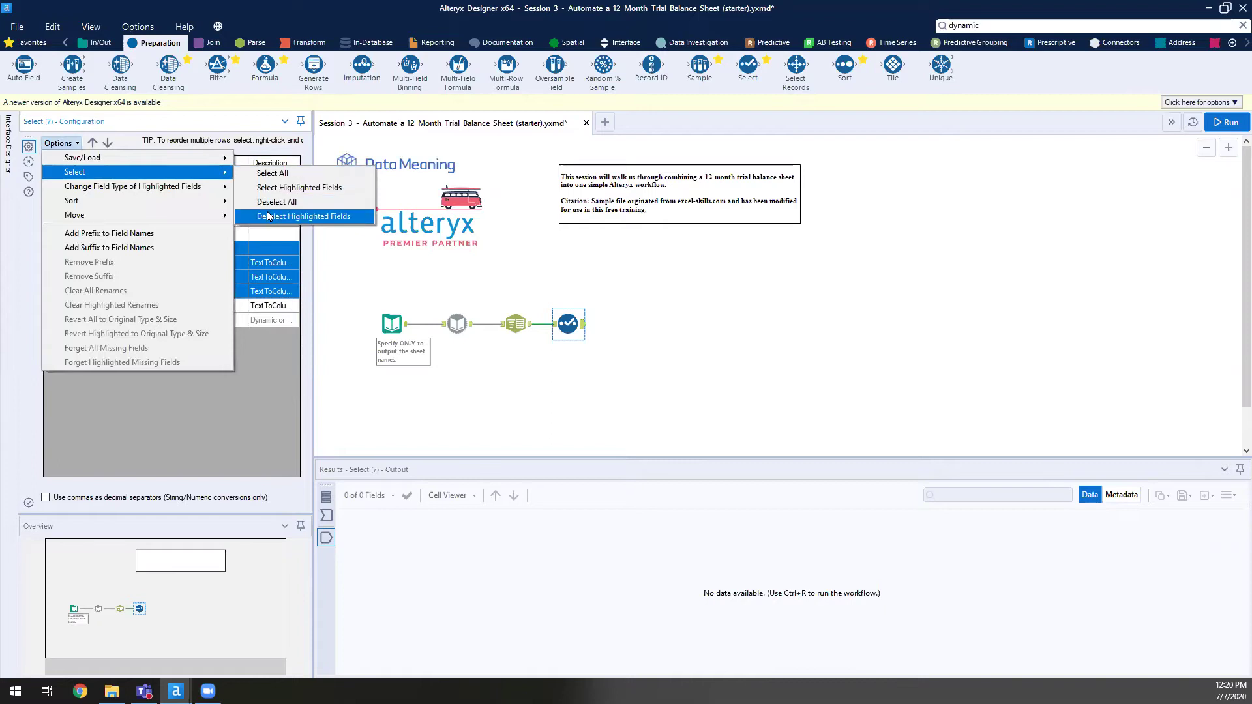
pyautogui.click(287, 217)
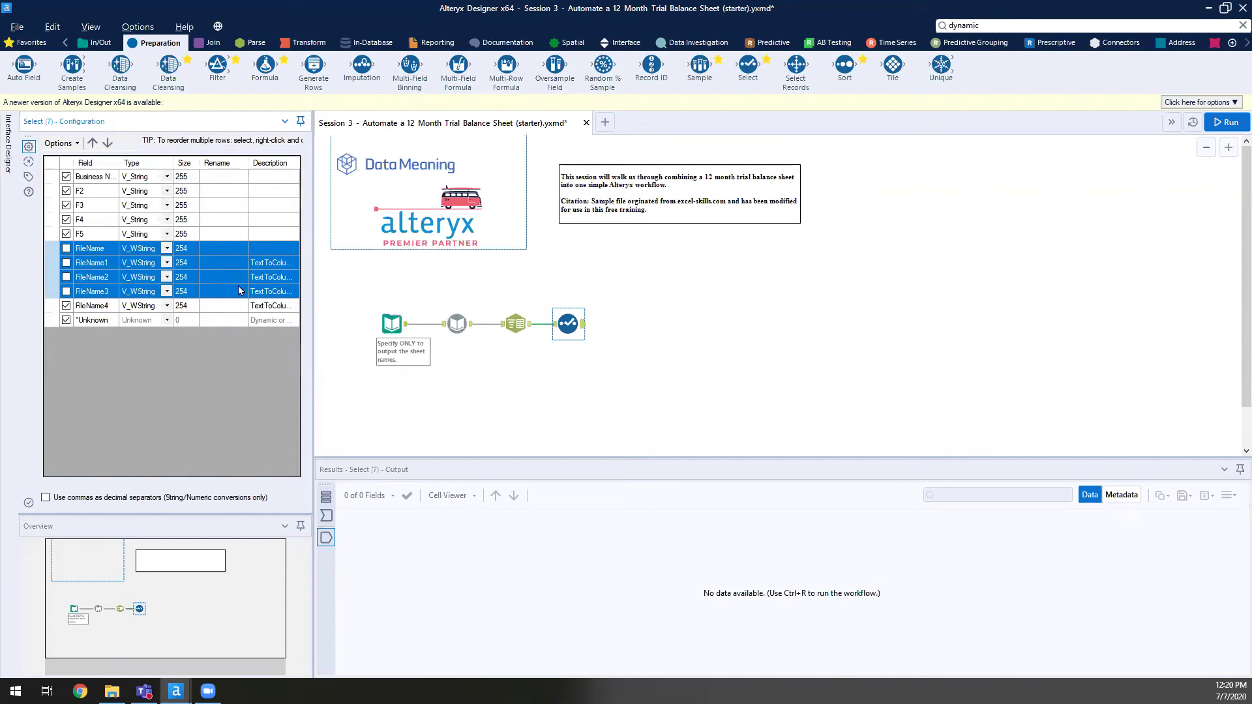
# - Rename FileName4 to MonthYear in the Select tool and run with Ctrl+R
pyautogui.click(231, 307)
pyautogui.write('MonthYear')
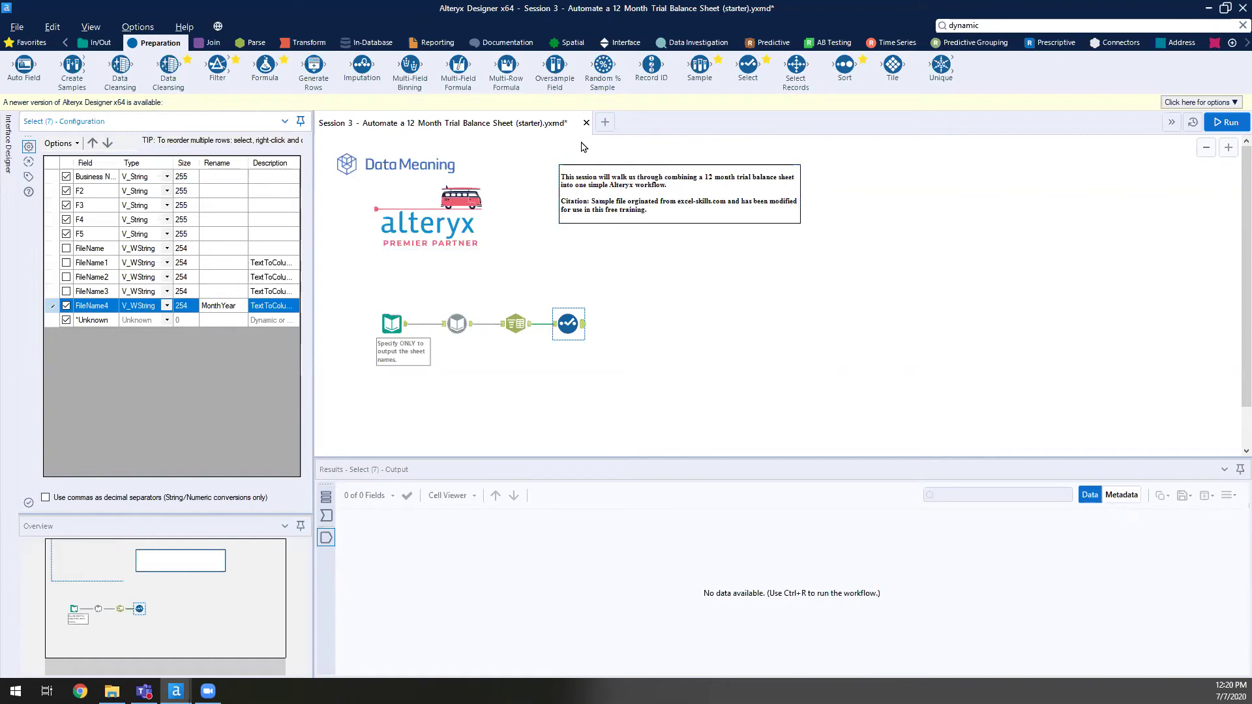
pyautogui.moveTo(119, 163); pyautogui.dragTo(199, 163)
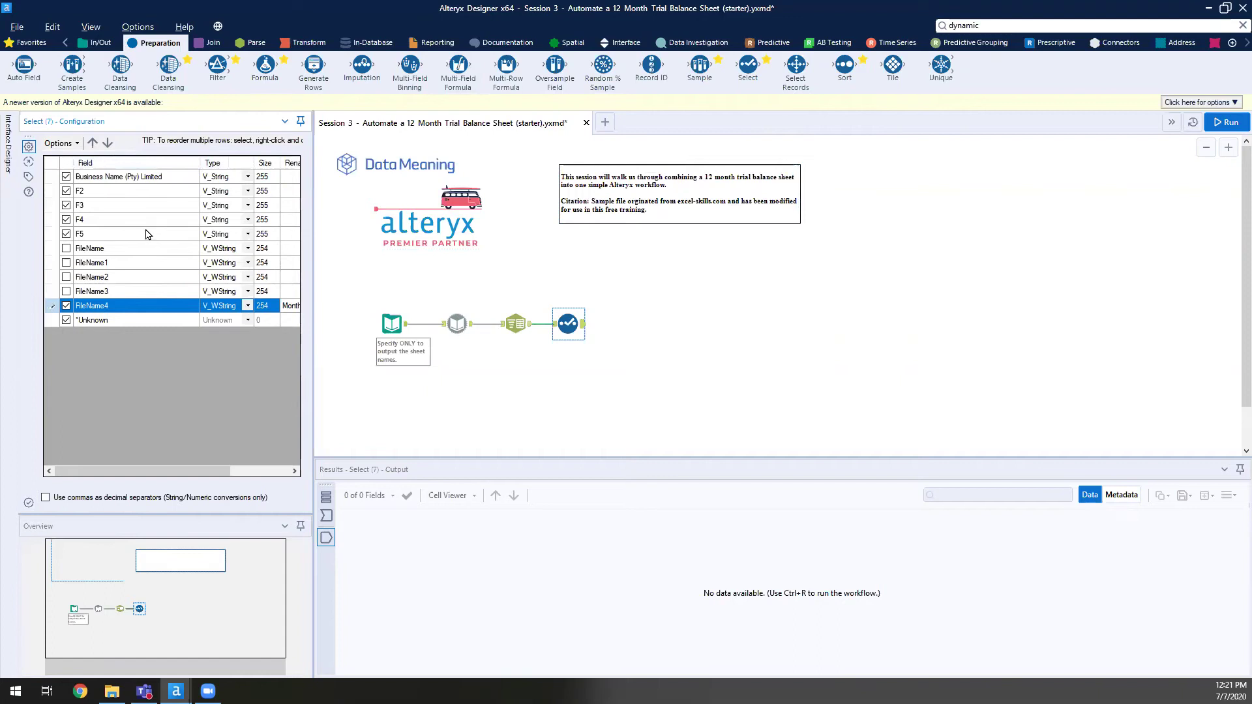
pyautogui.moveTo(146, 236); pyautogui.dragTo(151, 196)
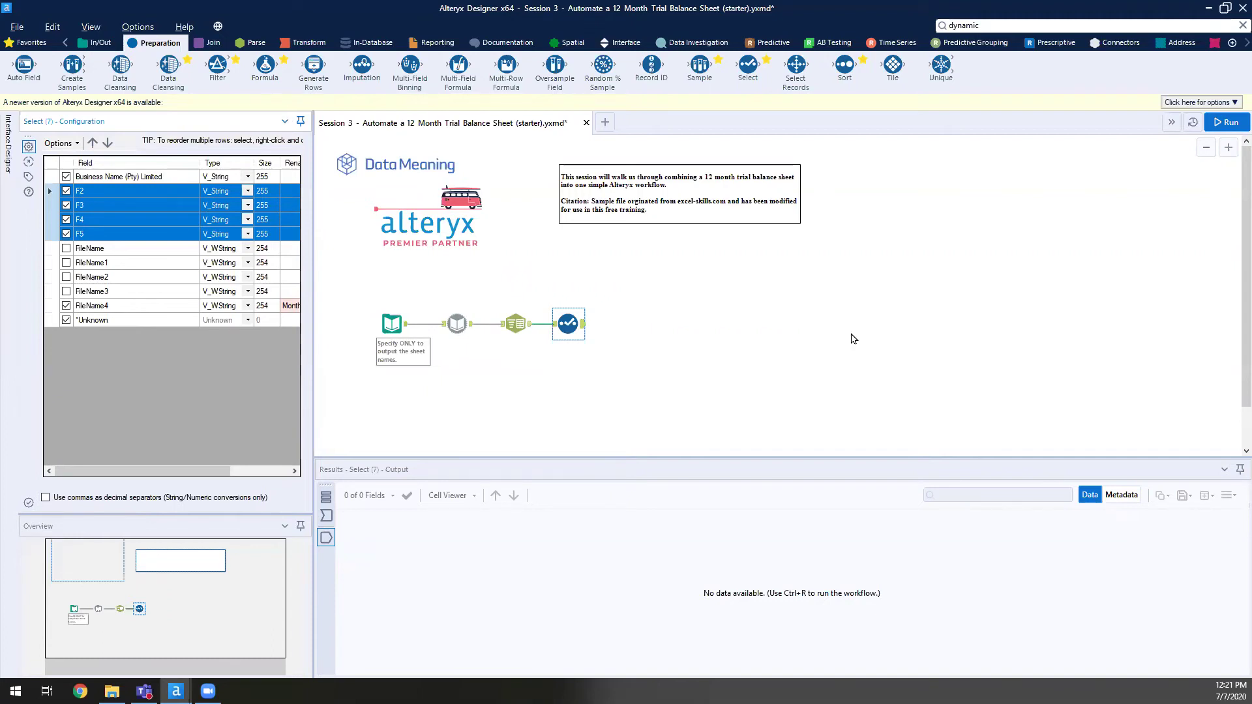
pyautogui.hotkey('ctrl', 'r')
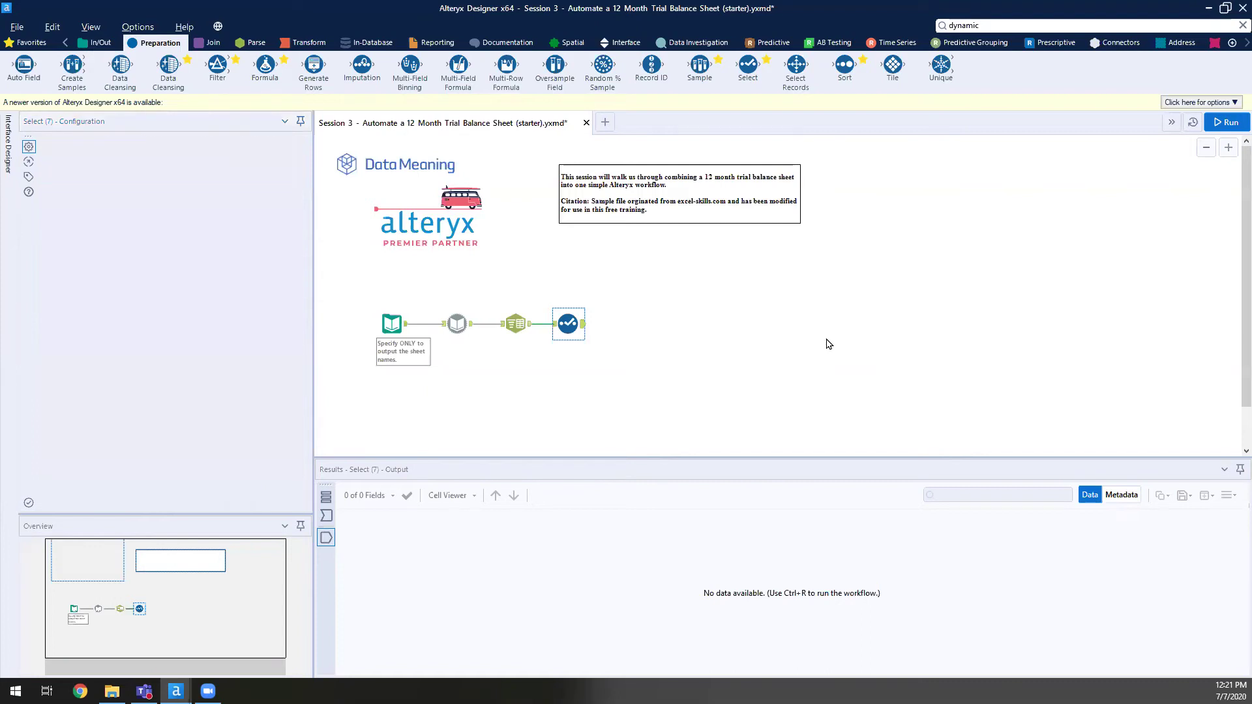
# - Rerun the workflow with the Select step's field exclusions and MonthYear rename
pyautogui.hotkey('ctrl', 'r')
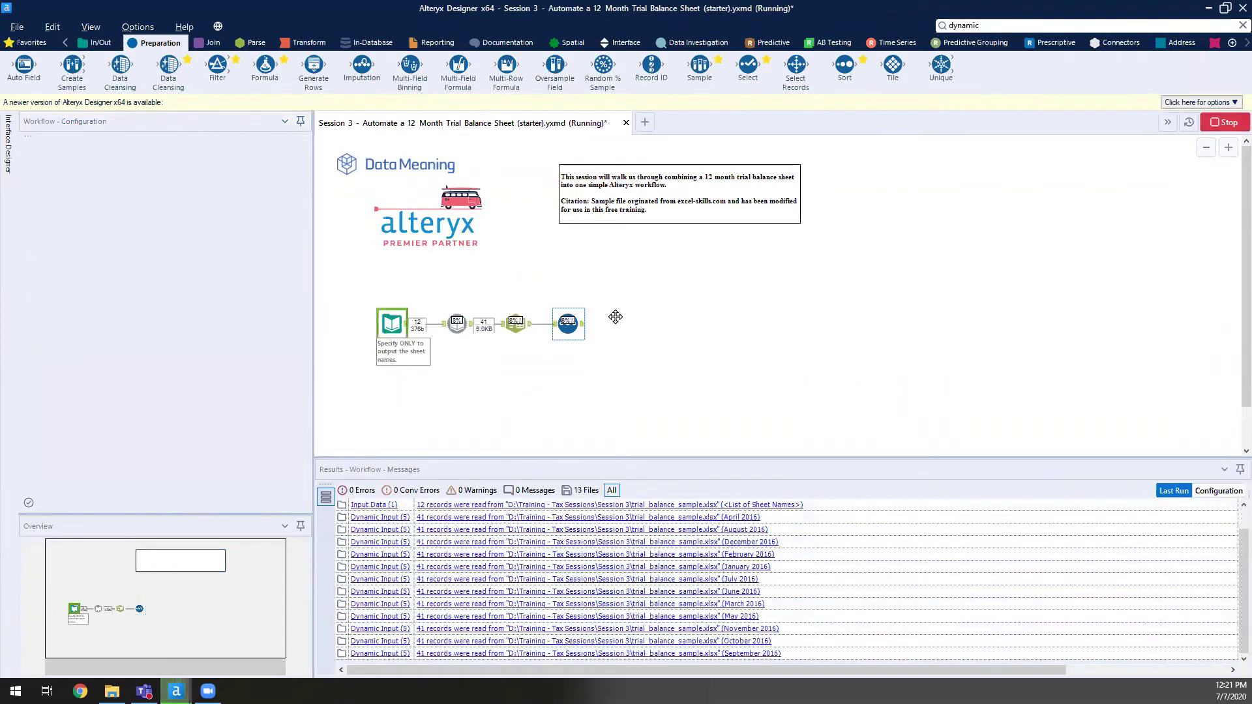
pyautogui.press('Return')
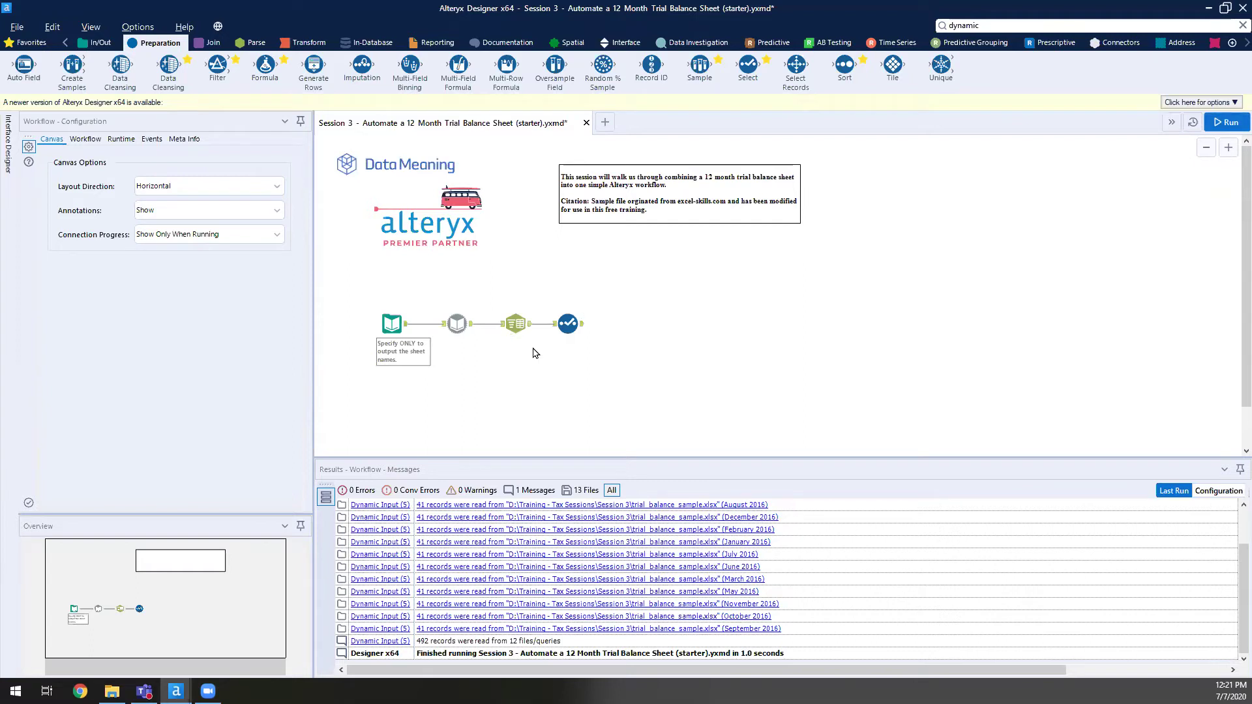
pyautogui.click(582, 326)
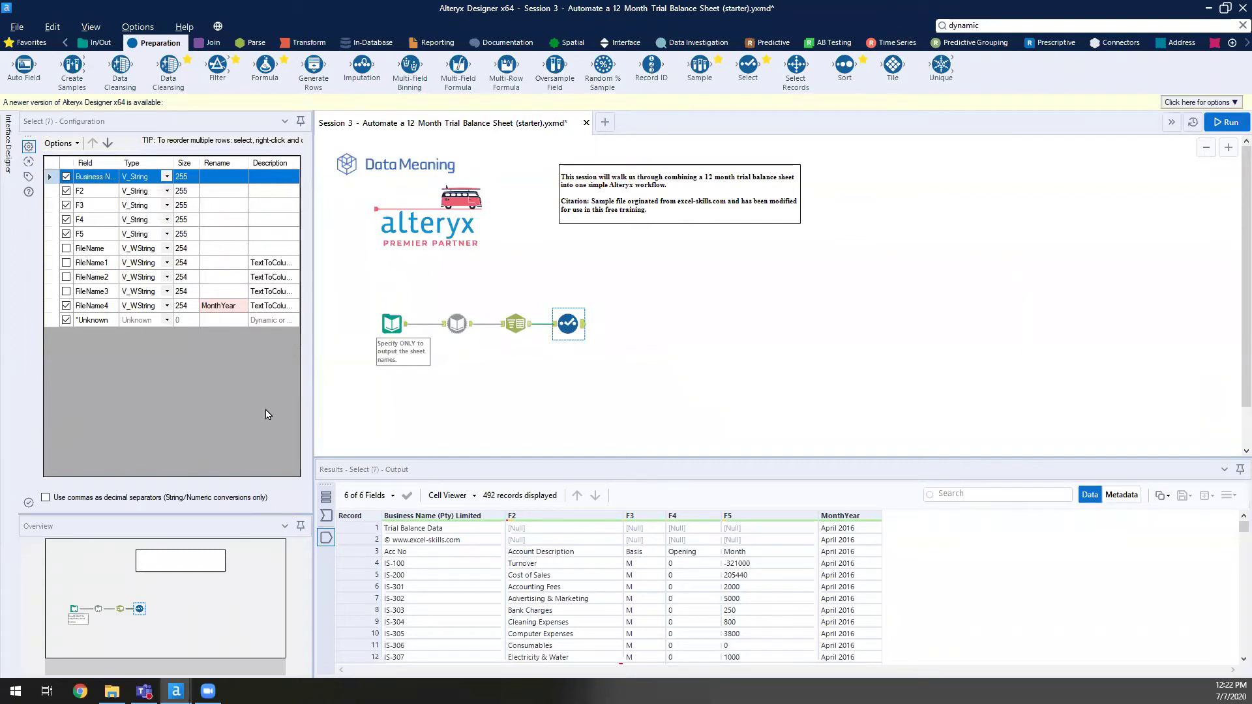
pyautogui.click(701, 271)
pyautogui.hotkey('ctrl', 'r')
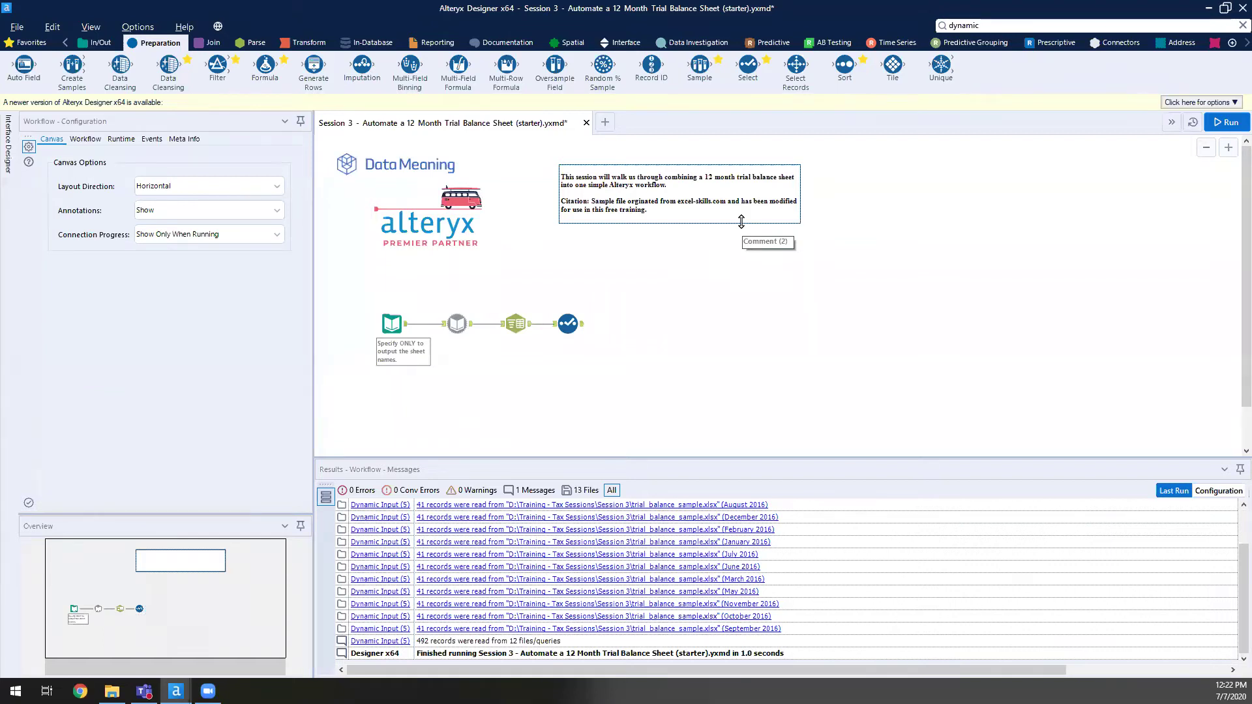
pyautogui.click(625, 399)
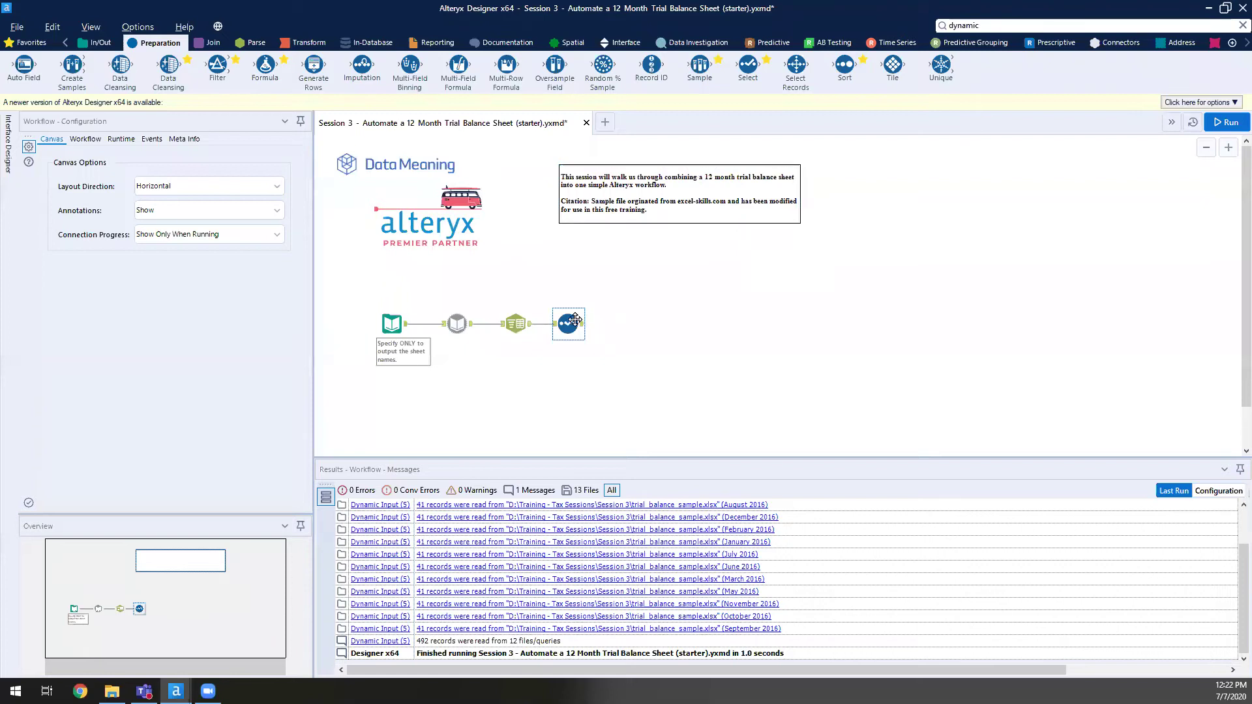
# - Inspect the Select output: 492 records, 6 fields, MonthYear values like April and August 2016
pyautogui.click(580, 326)
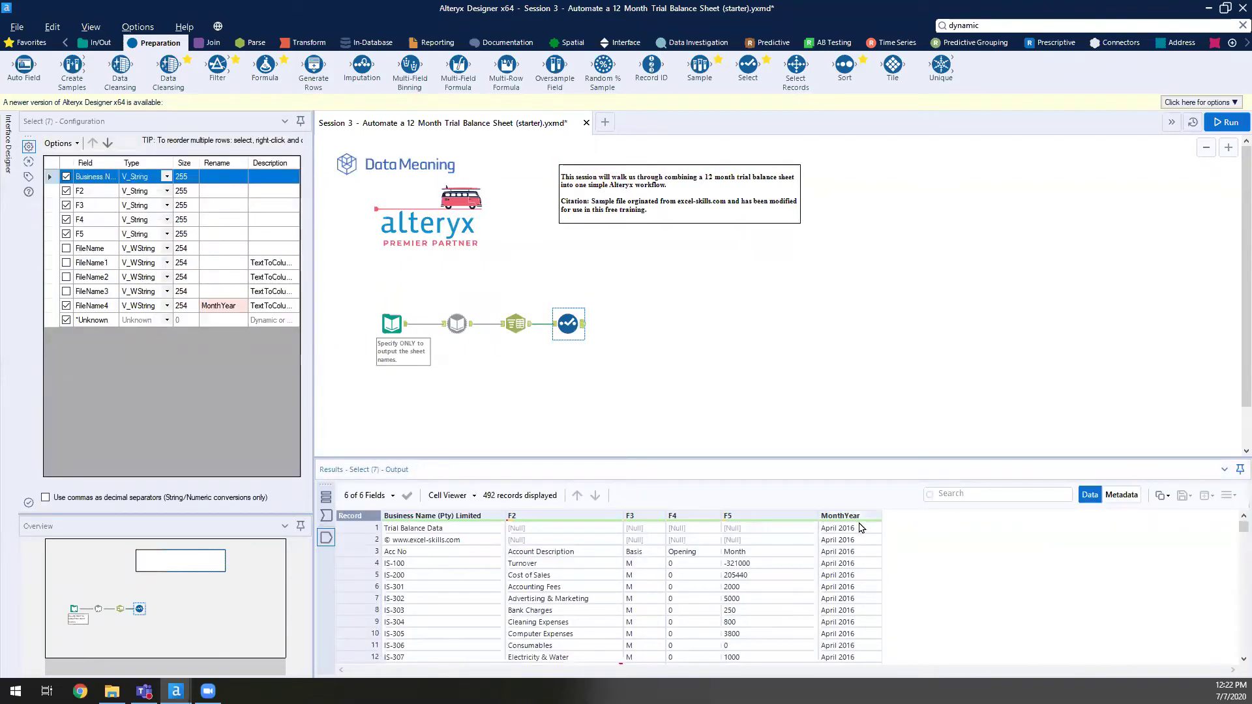
pyautogui.click(419, 552)
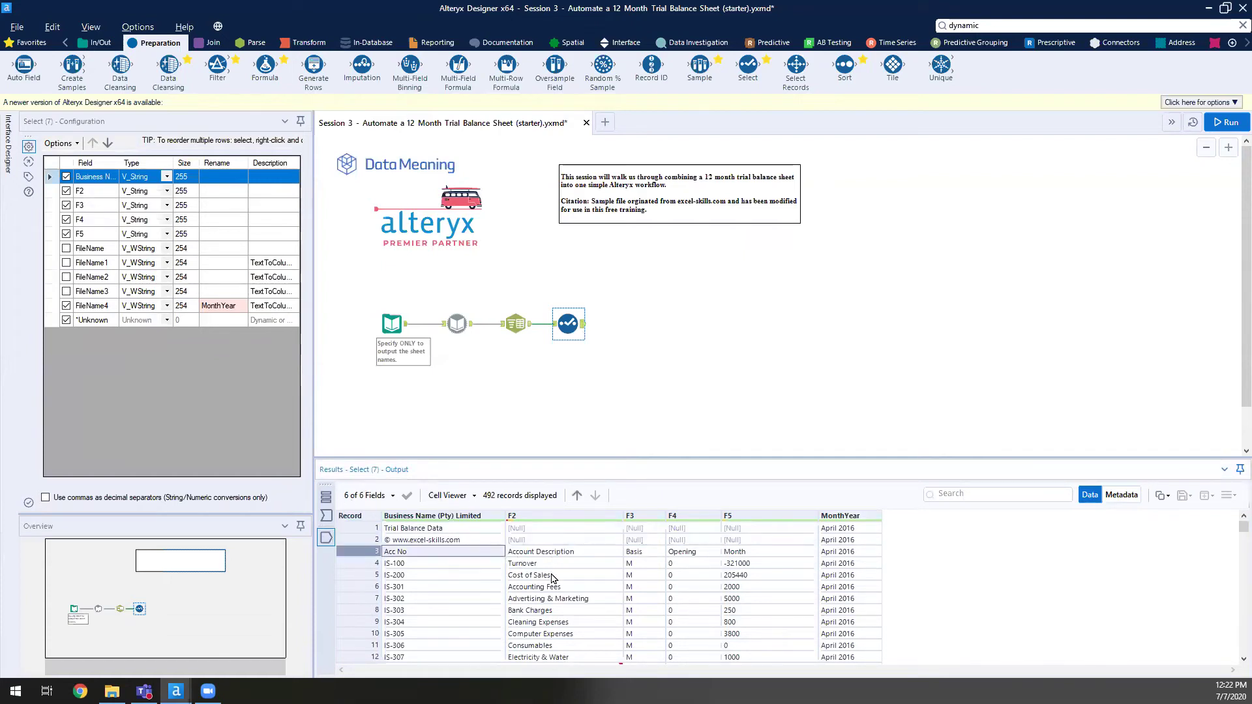
pyautogui.scroll(-3, 557, 599)
pyautogui.scroll(-10, 557, 600)
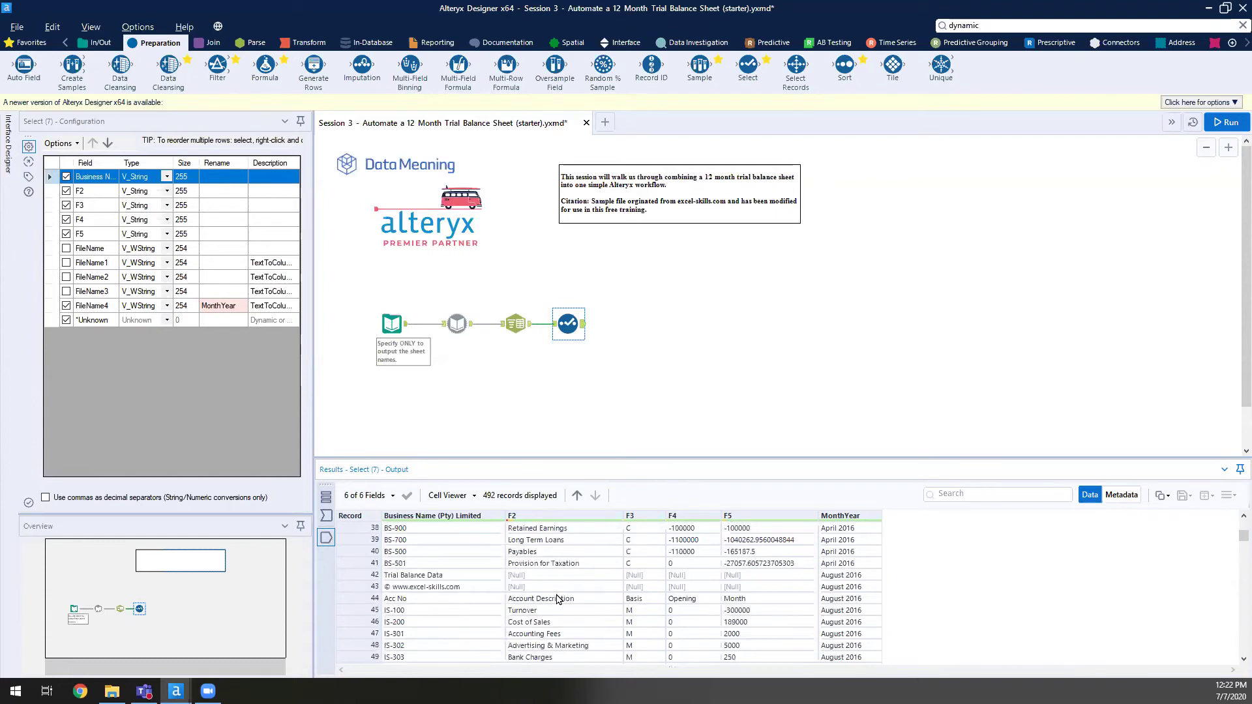
pyautogui.click(361, 586)
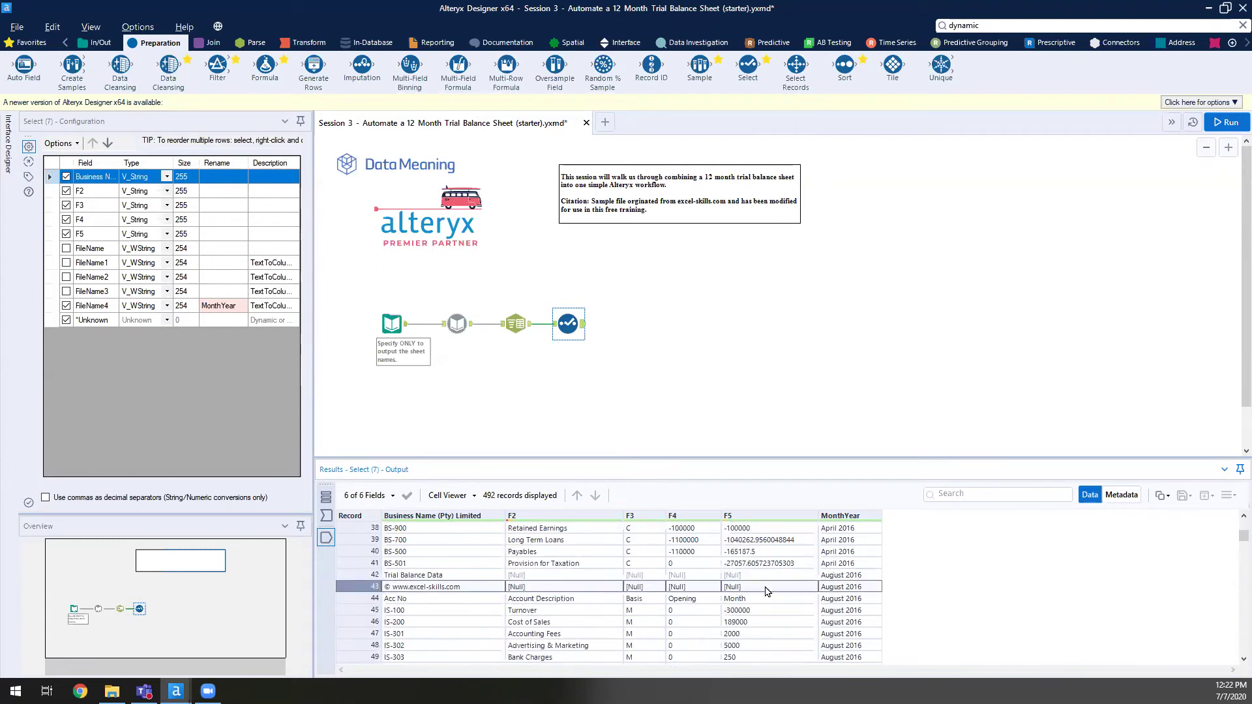
pyautogui.click(845, 567)
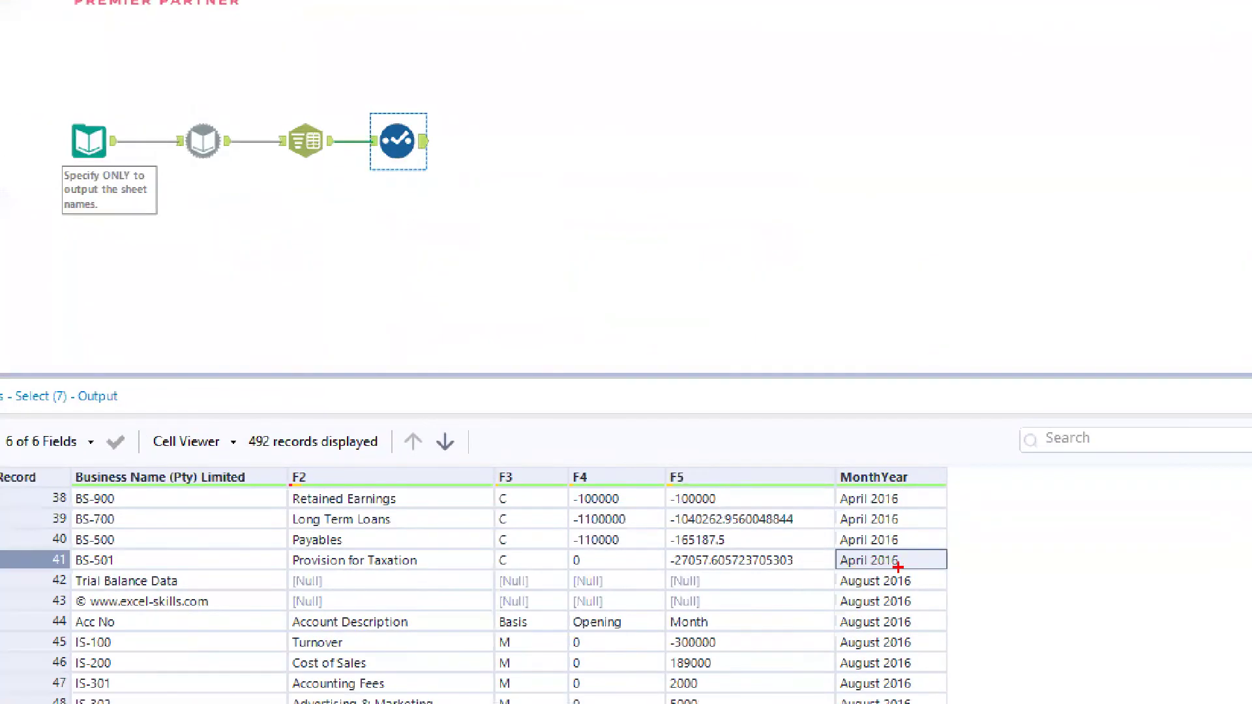
pyautogui.moveTo(68, 572)
pyautogui.mouseDown()
pyautogui.moveTo(213, 599)
pyautogui.moveTo(952, 609)
pyautogui.mouseUp()
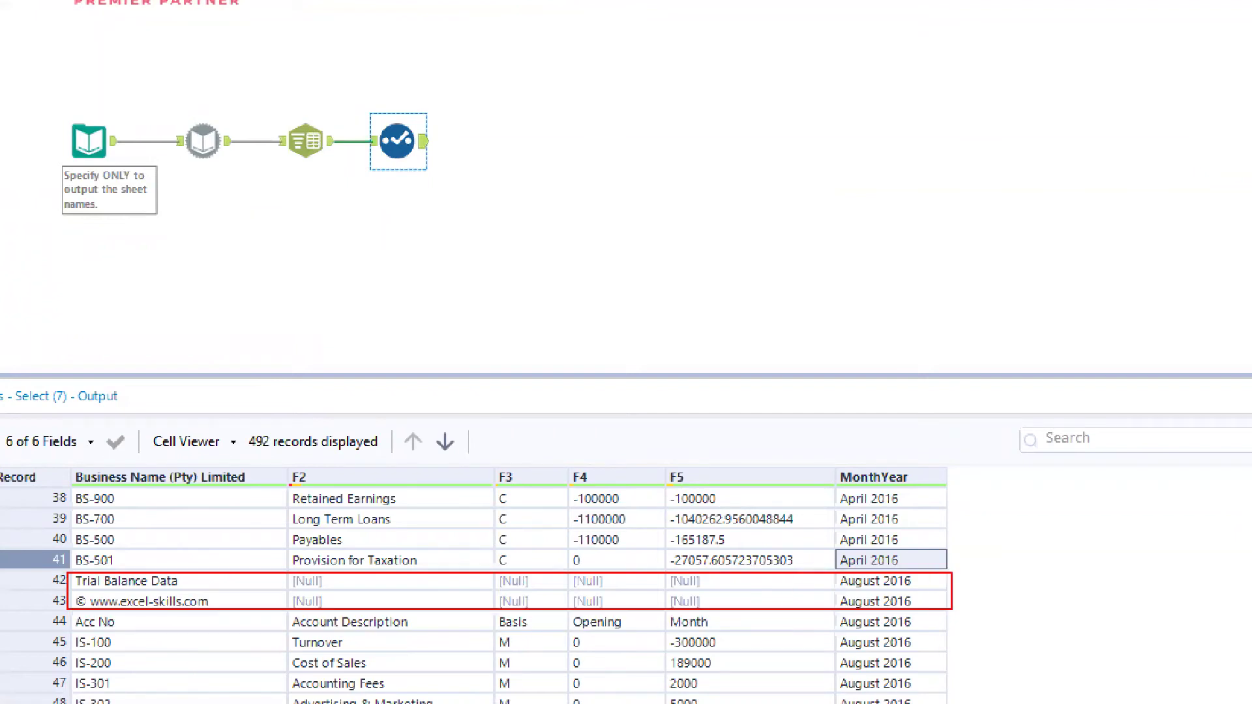
pyautogui.press('Escape')
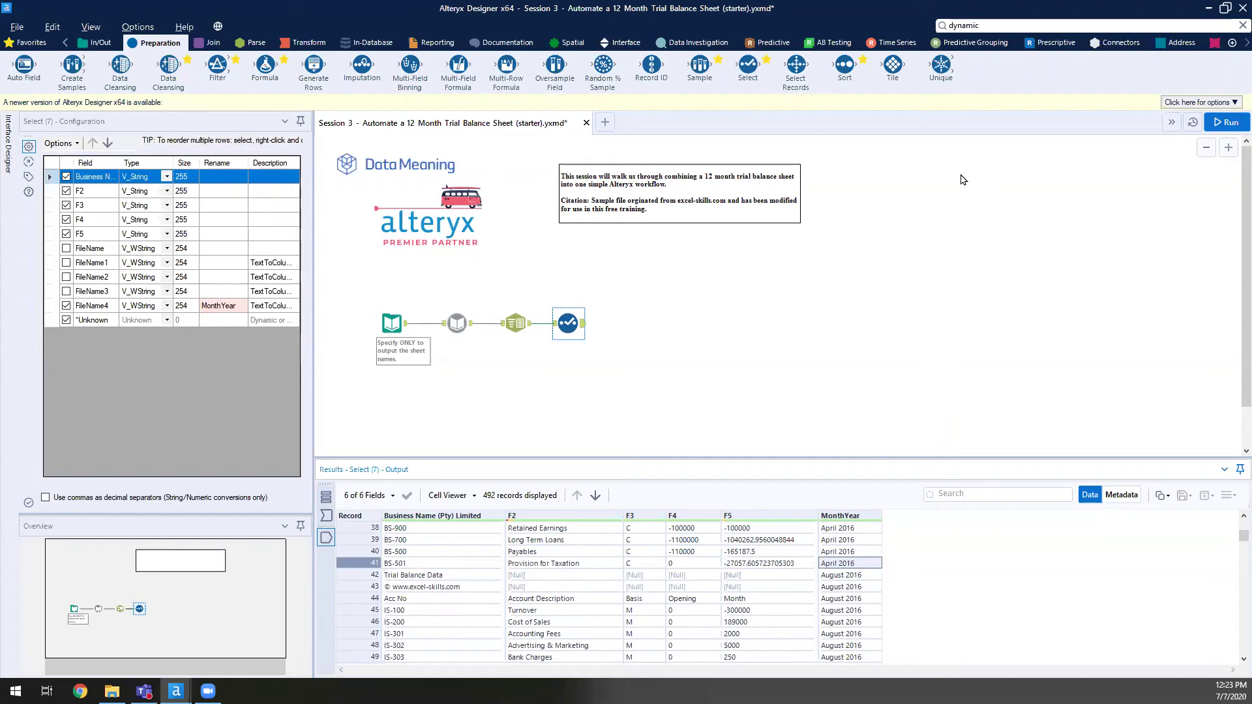
# - Add a Sample tool after Select set to skip the first 2 rows, then run
pyautogui.click(1032, 245)
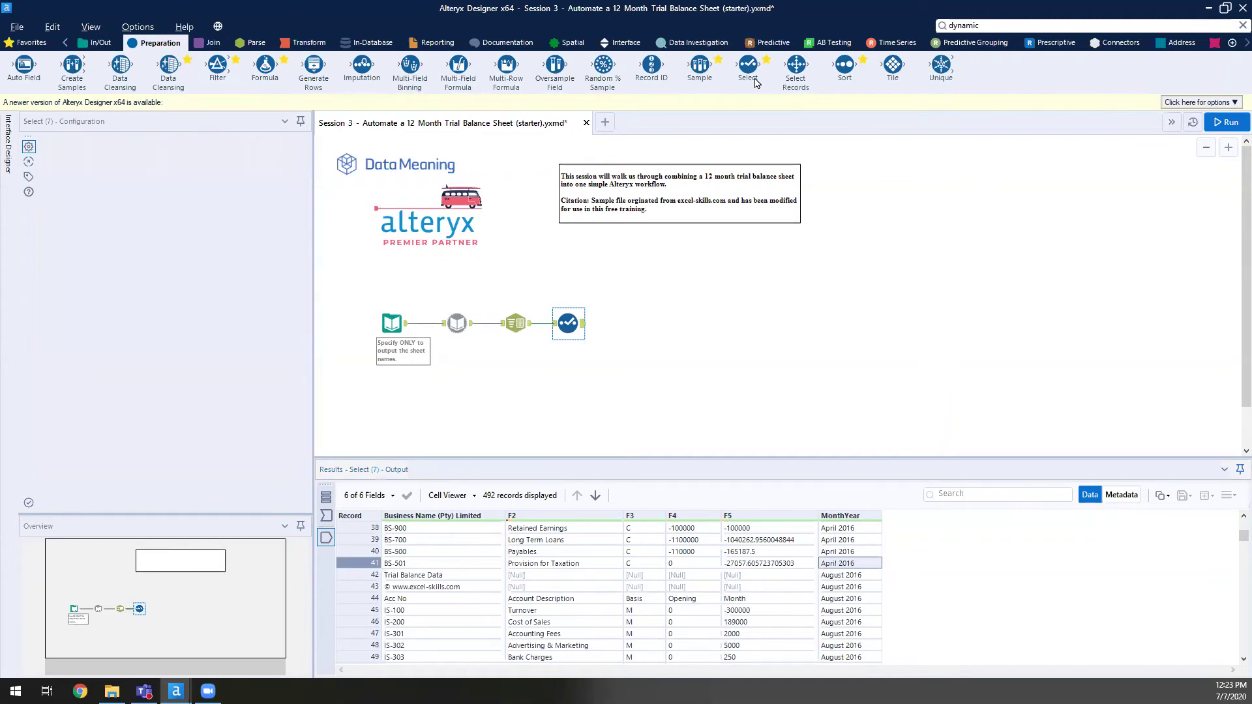
pyautogui.moveTo(707, 72); pyautogui.dragTo(631, 323)
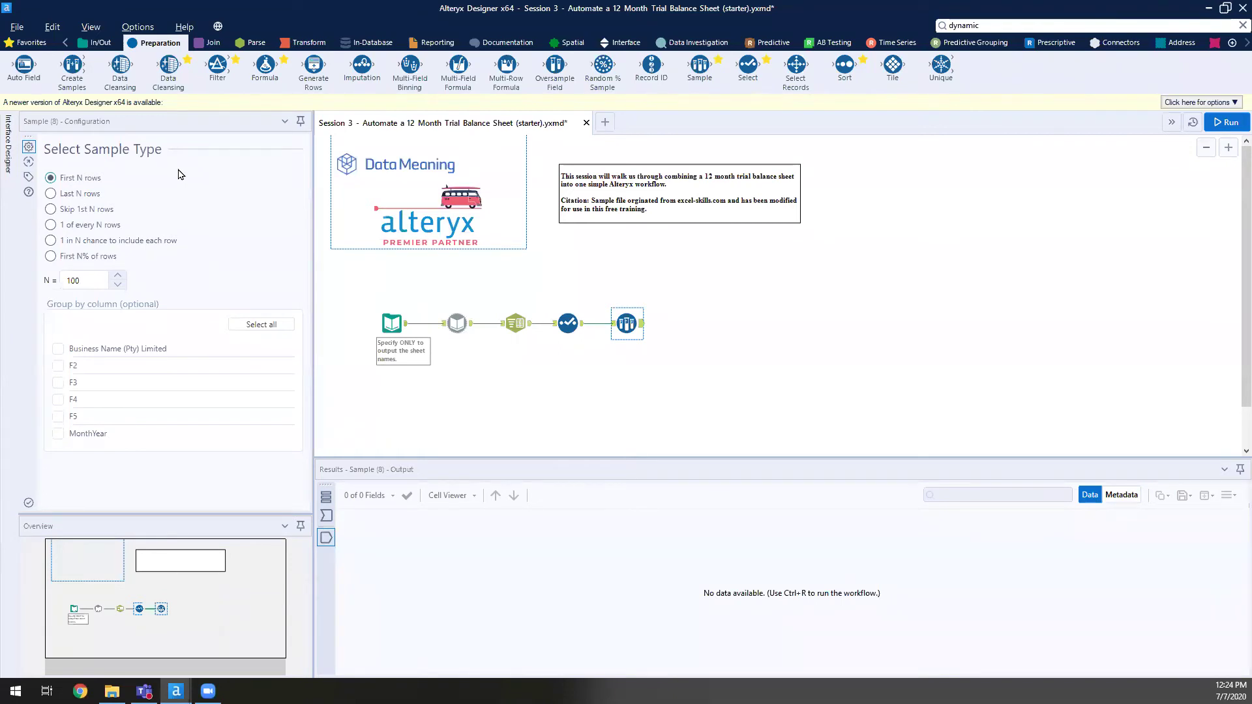
pyautogui.click(58, 215)
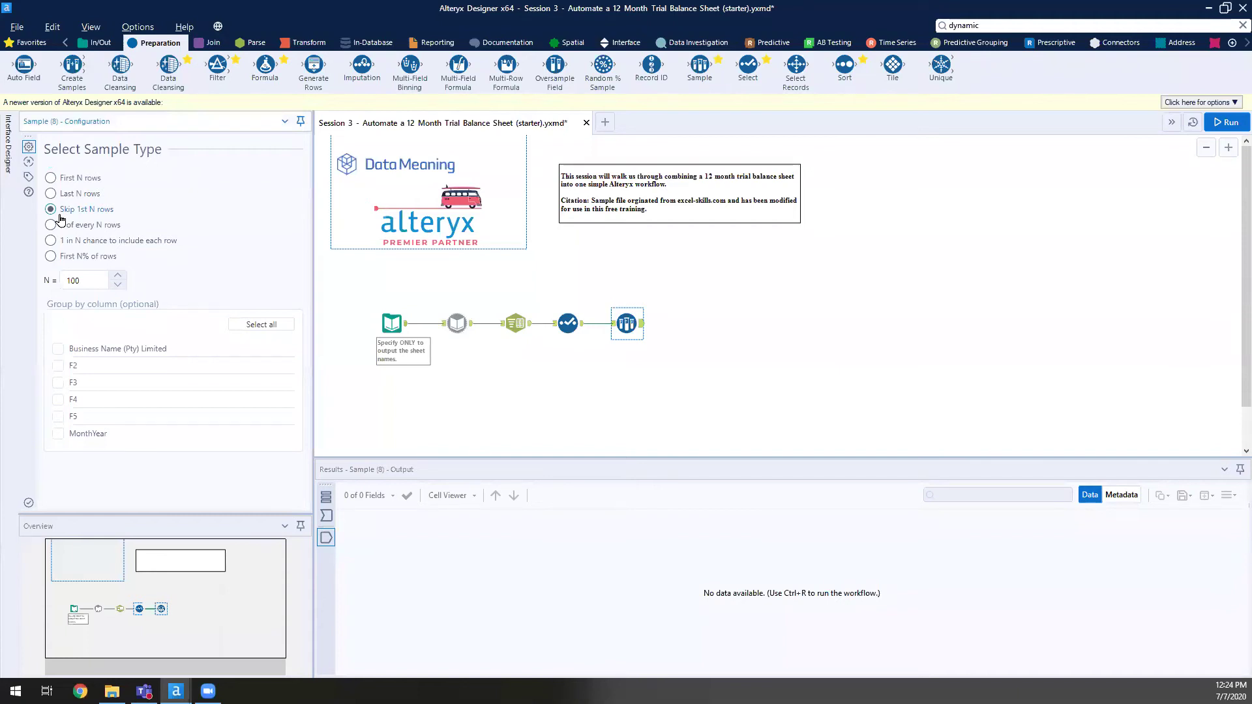
pyautogui.doubleClick(73, 280)
pyautogui.write('2')
pyautogui.click(1225, 127)
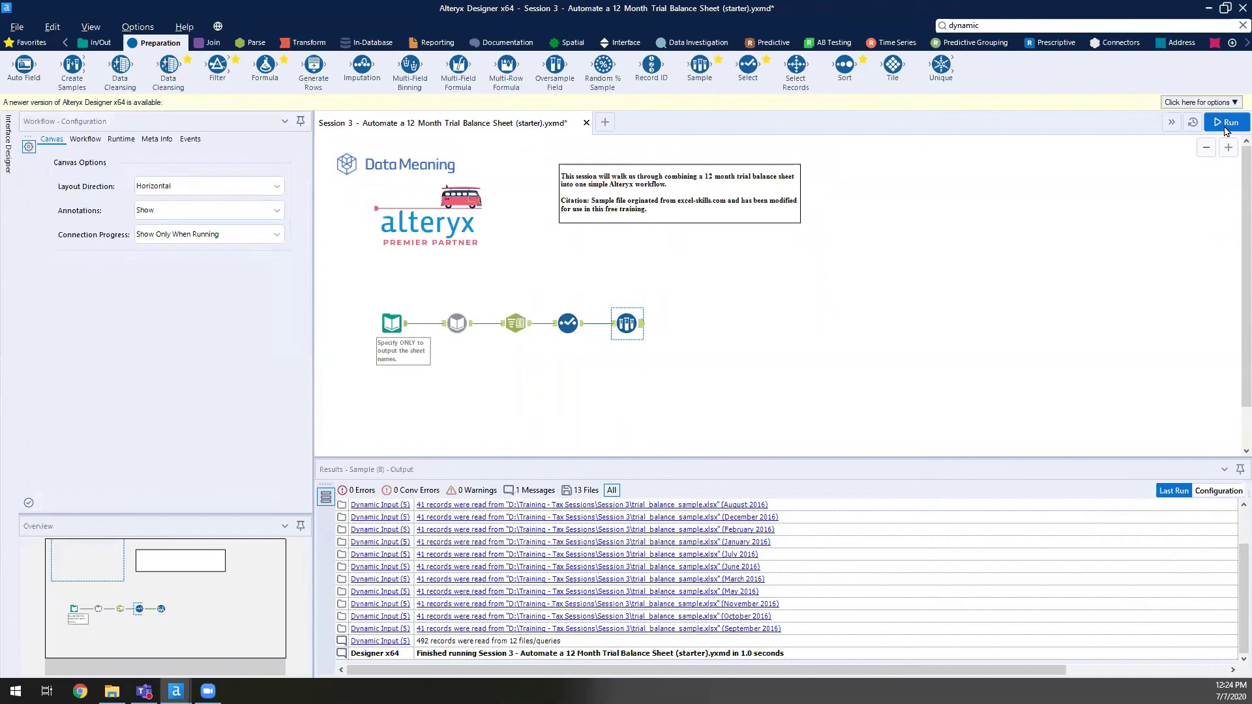
# - Run the workflow and inspect the Sample output rows, selecting records 40 and 41
pyautogui.click(1224, 128)
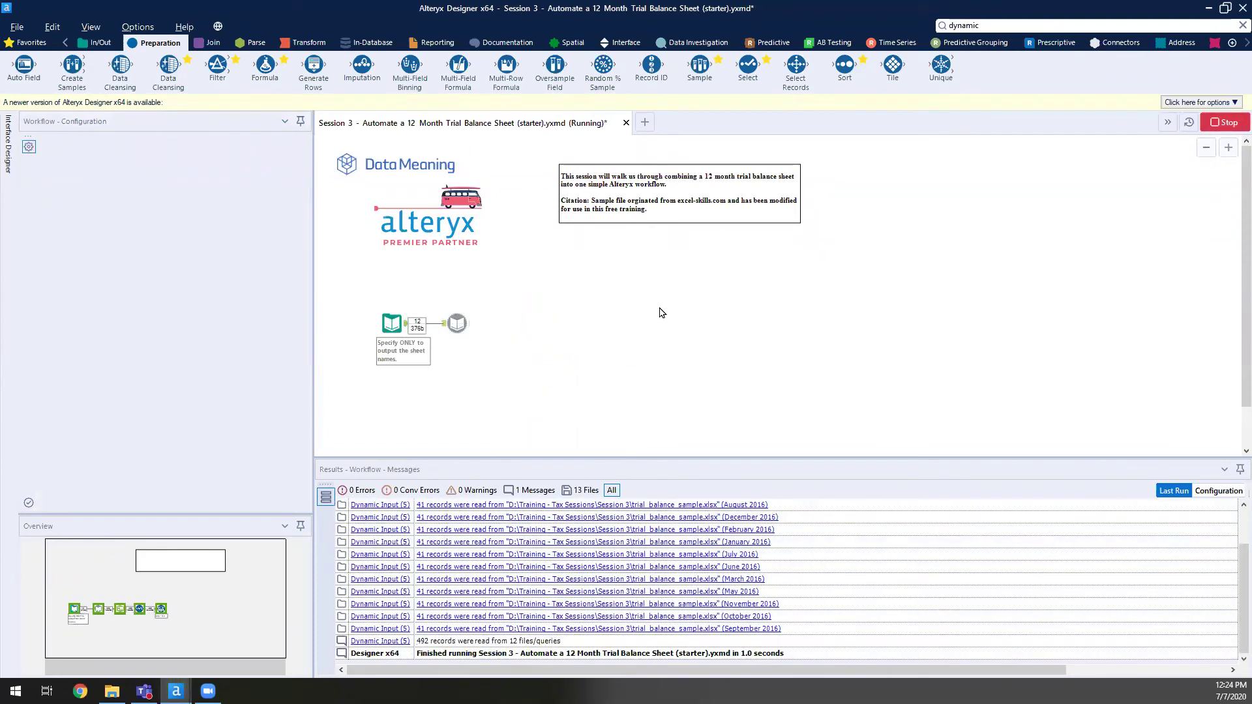
pyautogui.press('Return')
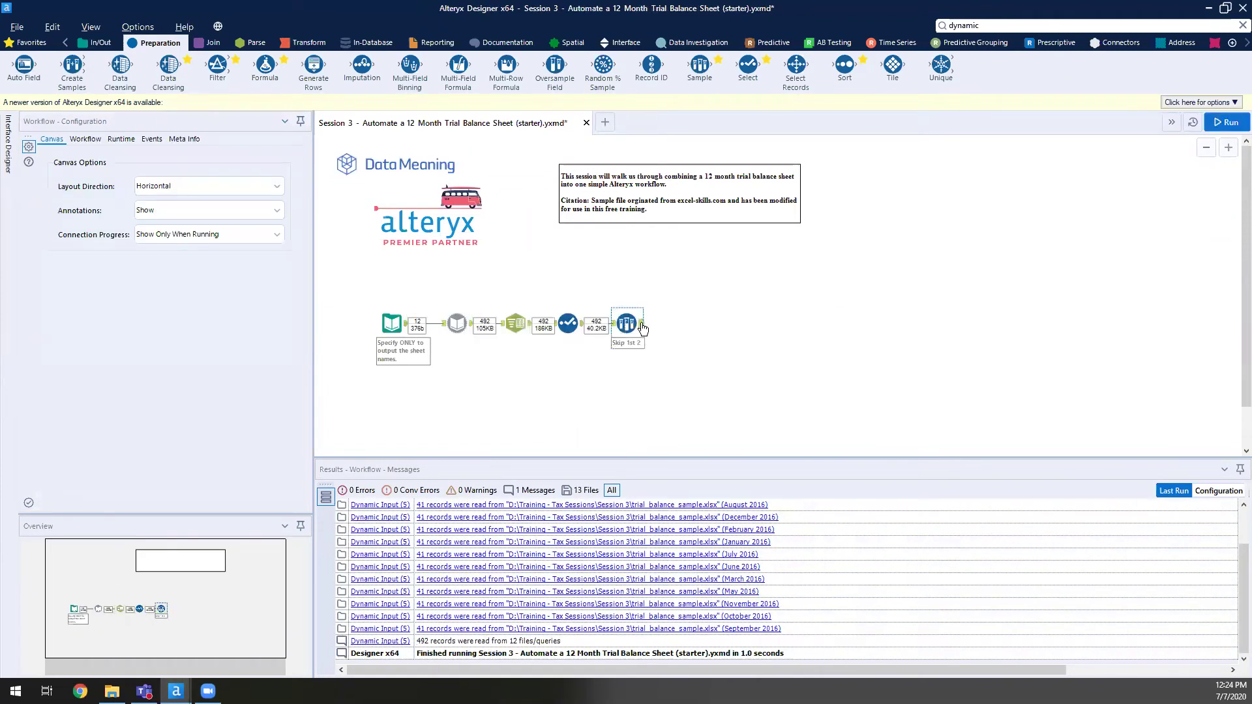
pyautogui.click(642, 327)
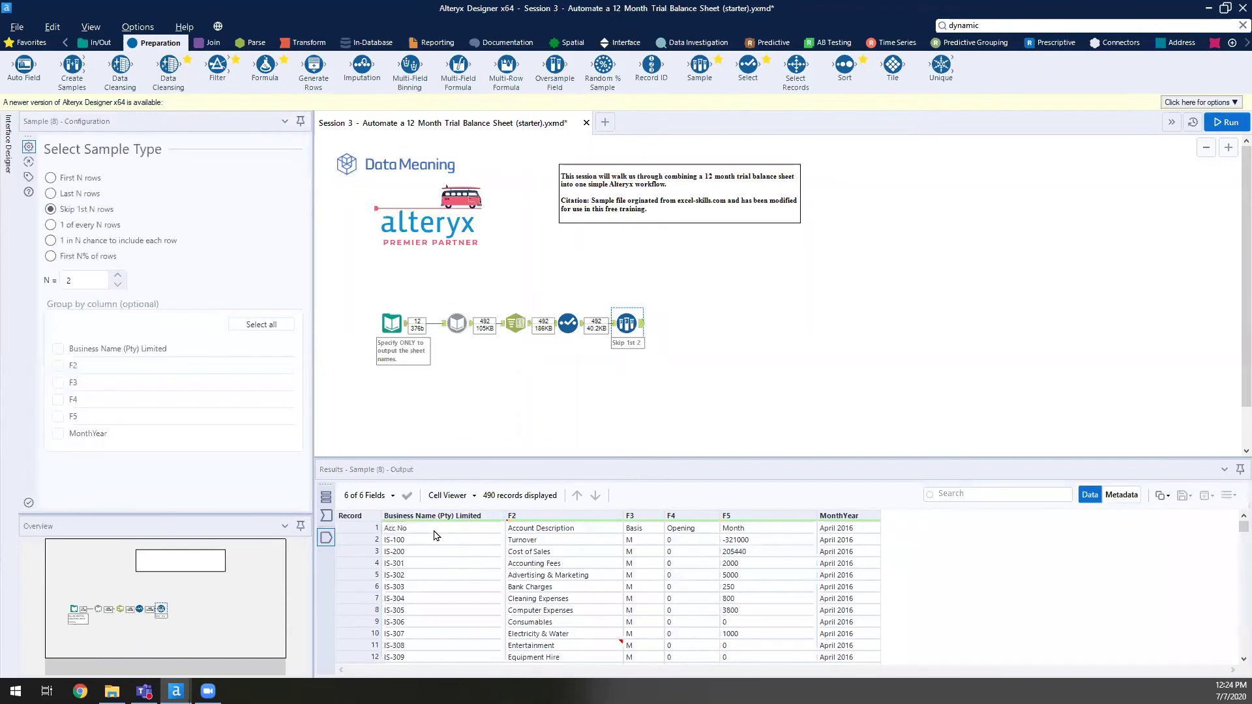
pyautogui.click(442, 539)
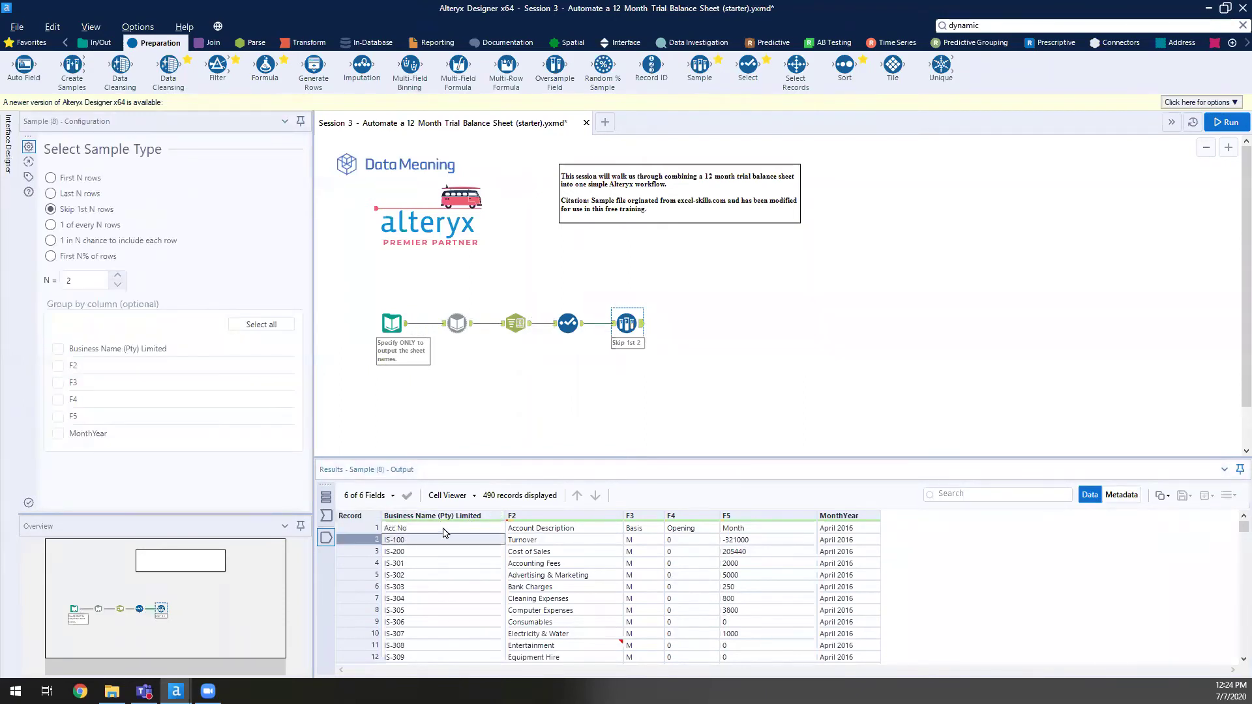
pyautogui.scroll(-7, 931, 553)
pyautogui.scroll(-7, 826, 566)
pyautogui.scroll(3, 845, 574)
pyautogui.click(367, 598)
pyautogui.keyDown('shift'); pyautogui.click(368, 610); pyautogui.keyUp('shift')
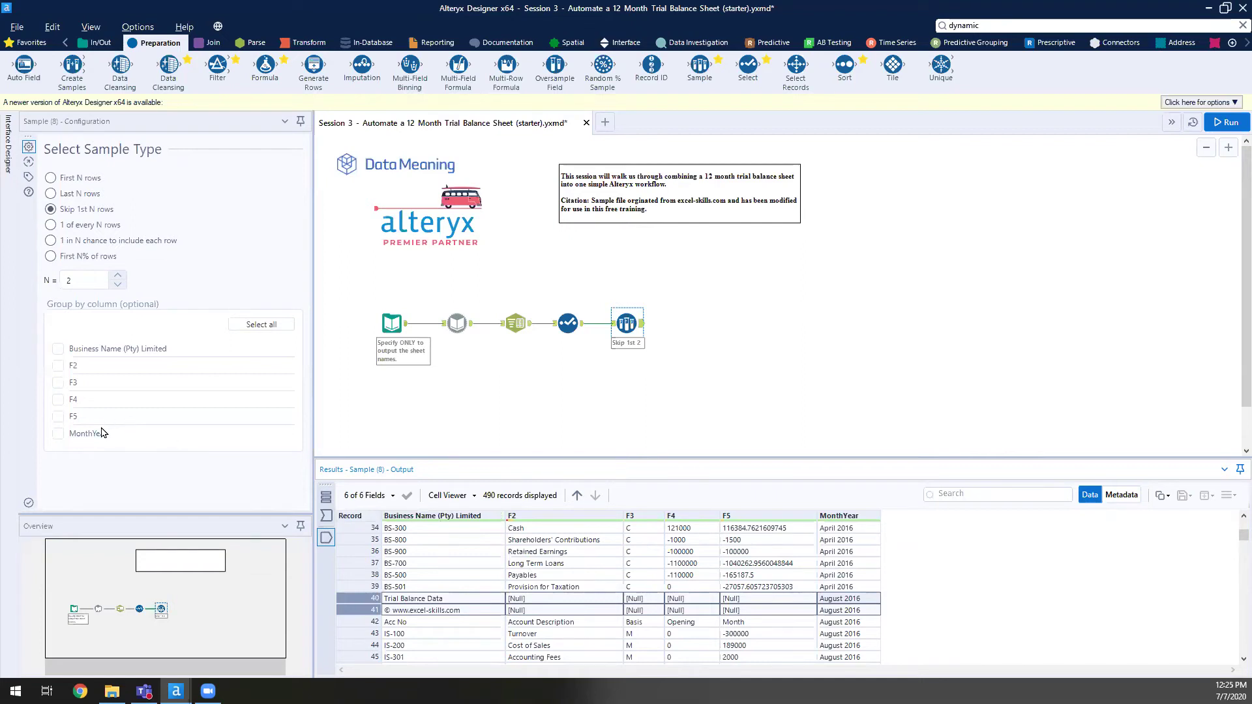
# - Group the Sample tool's skip-first-2-rows by MonthYear and rerun the workflow
pyautogui.click(60, 434)
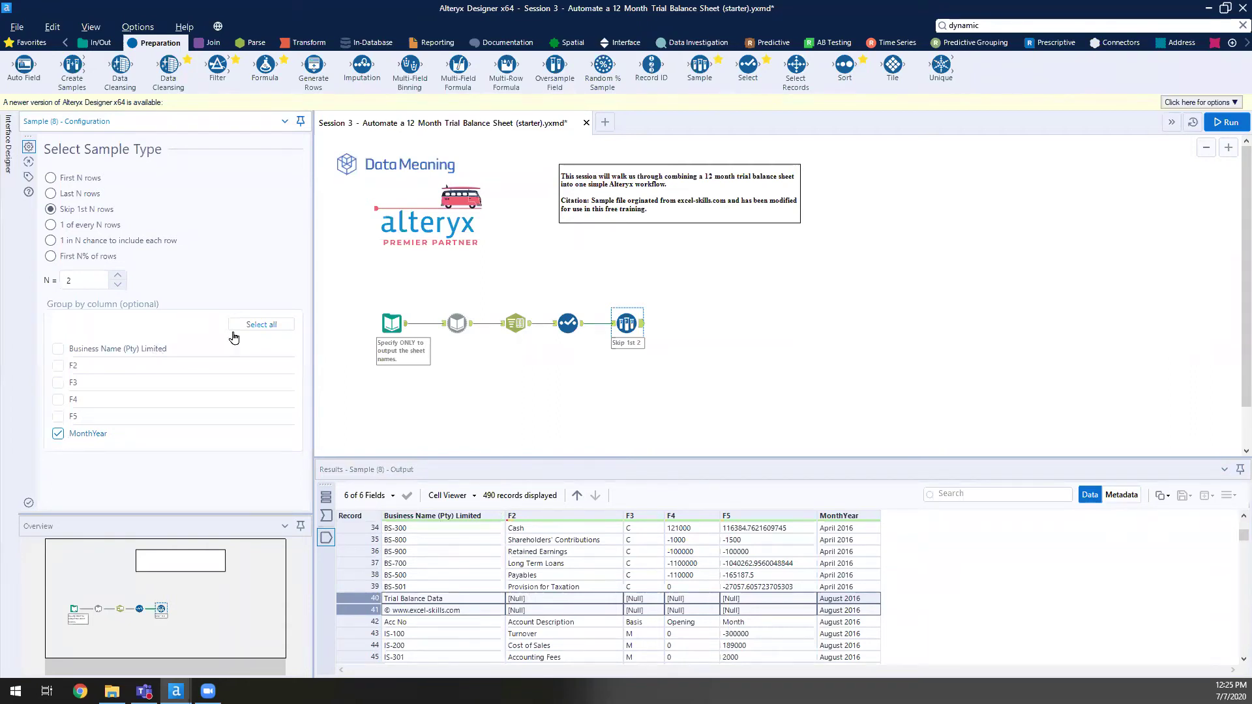
pyautogui.click(862, 610)
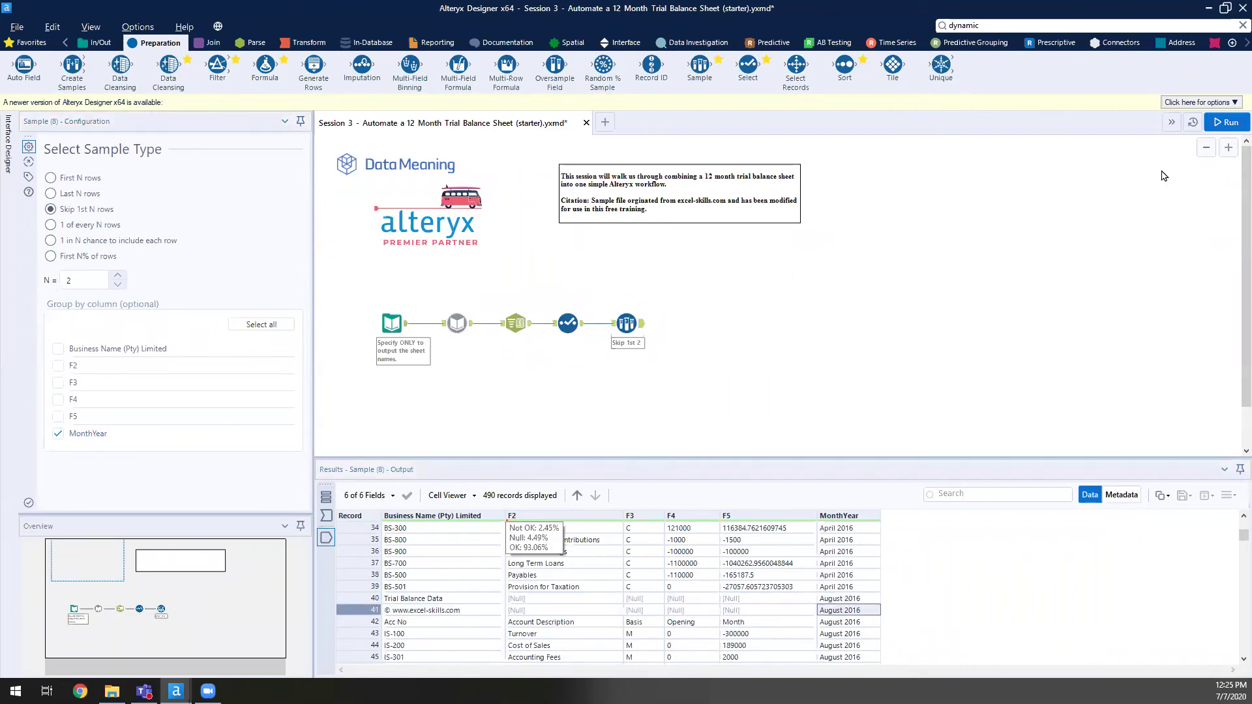
pyautogui.click(1229, 125)
pyautogui.click(1229, 129)
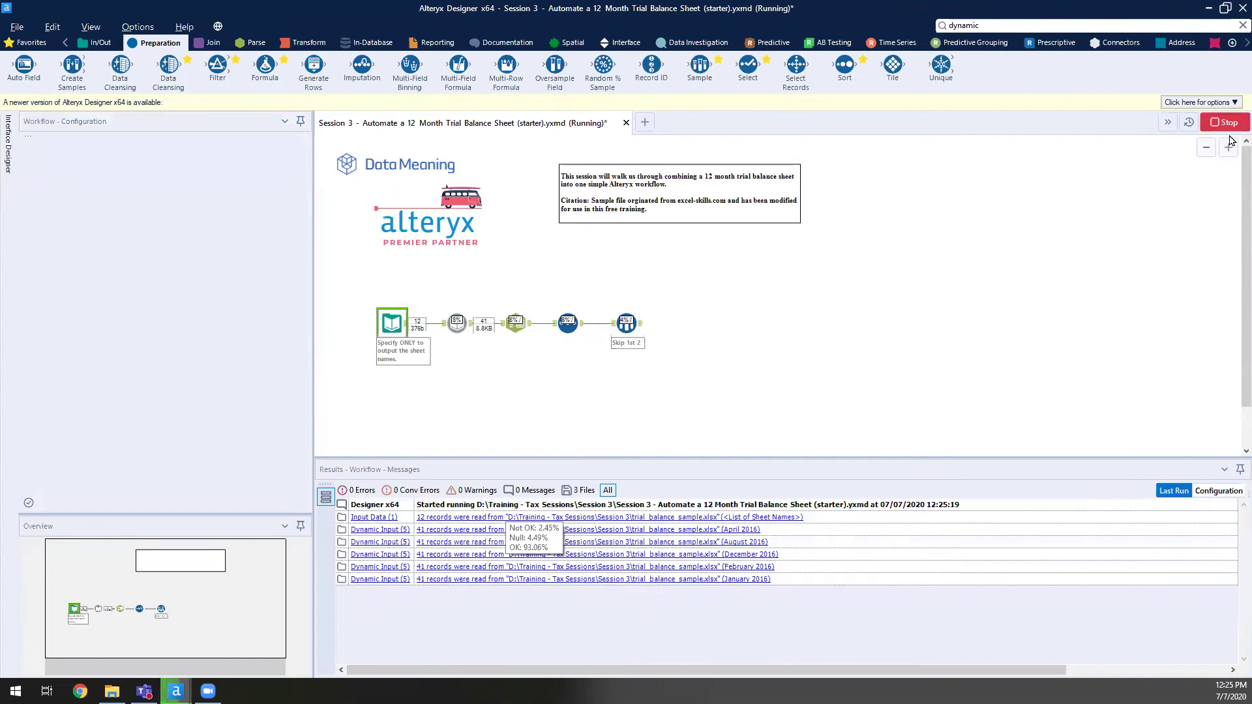
# - Open the Sample tool's output and scroll down to the last records
pyautogui.click(733, 394)
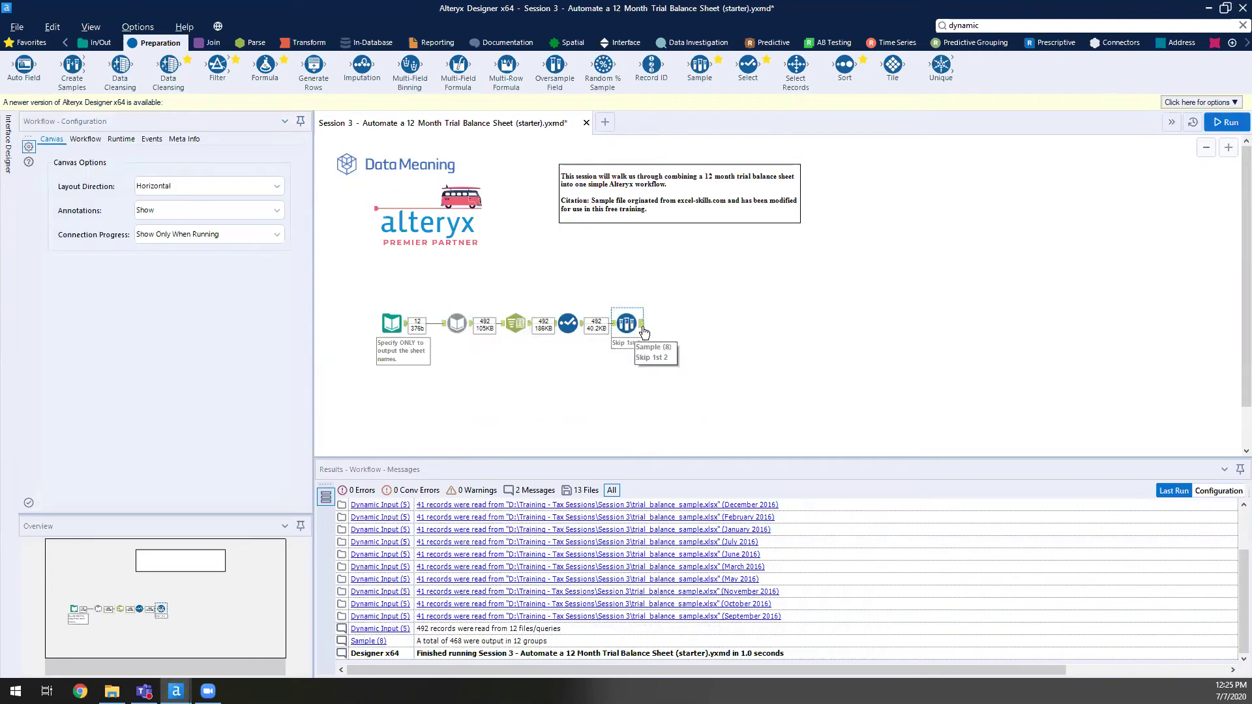
pyautogui.click(627, 324)
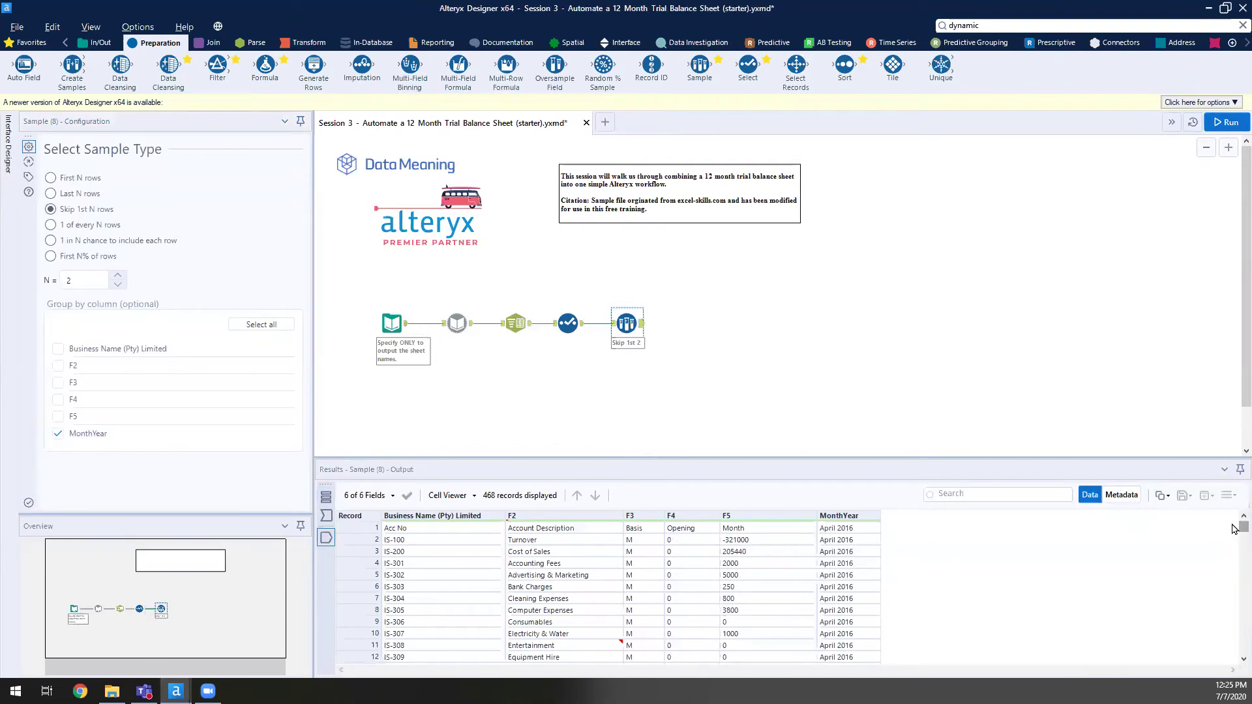
pyautogui.scroll(-6, 1233, 532)
pyautogui.moveTo(1232, 532); pyautogui.dragTo(1232, 653)
# - Rerun the workflow and scroll the Skip 1st 2 output back to record 1
pyautogui.hotkey('ctrl', 'r')
pyautogui.click(559, 329)
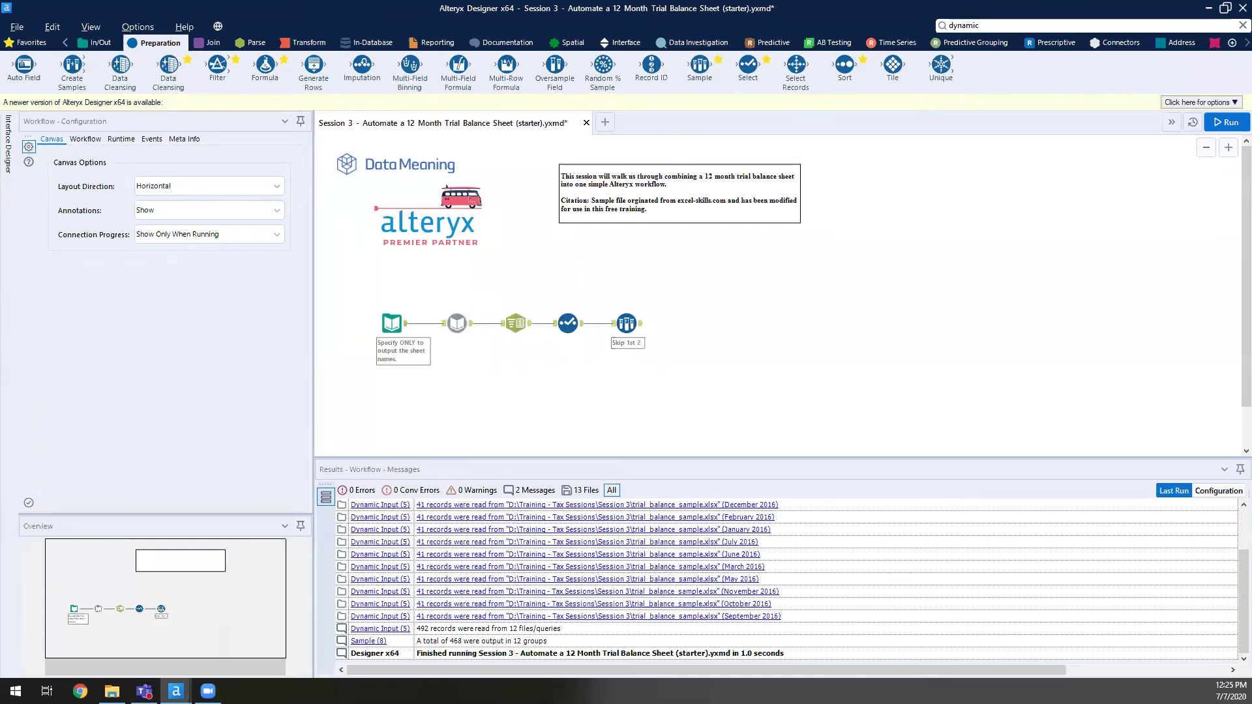
pyautogui.click(633, 326)
pyautogui.scroll(15, 551, 541)
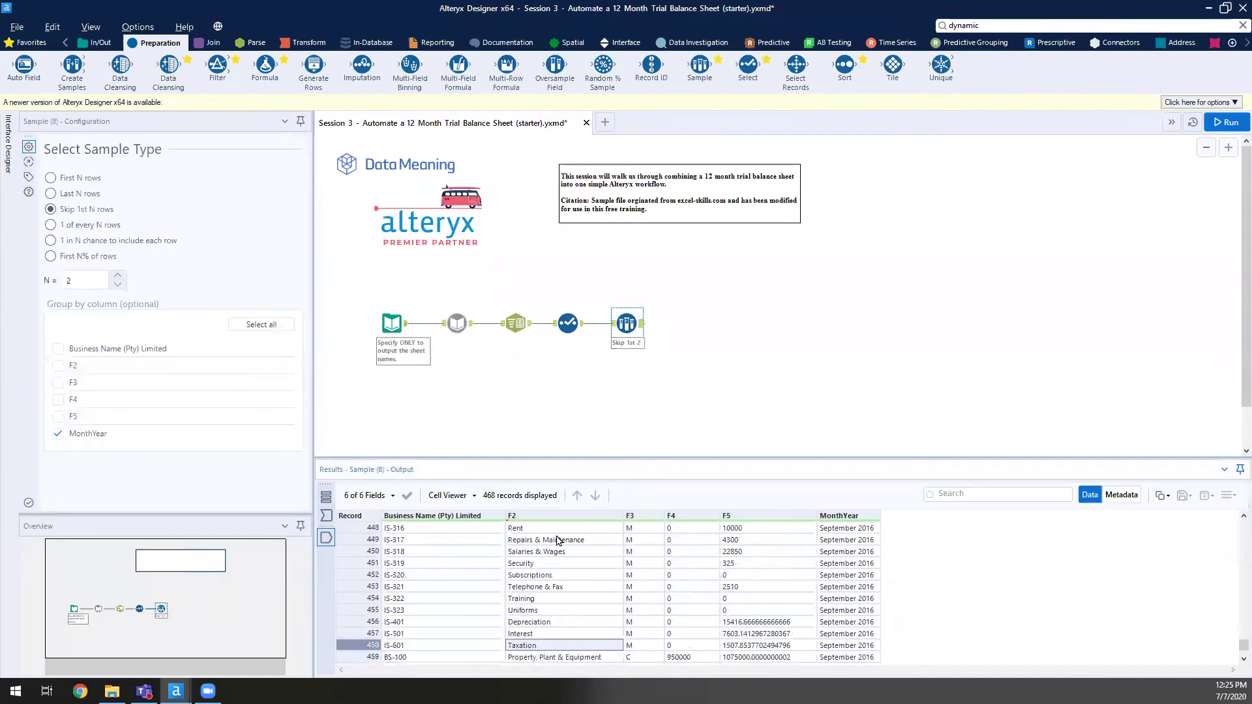
pyautogui.moveTo(1234, 637); pyautogui.dragTo(1235, 447)
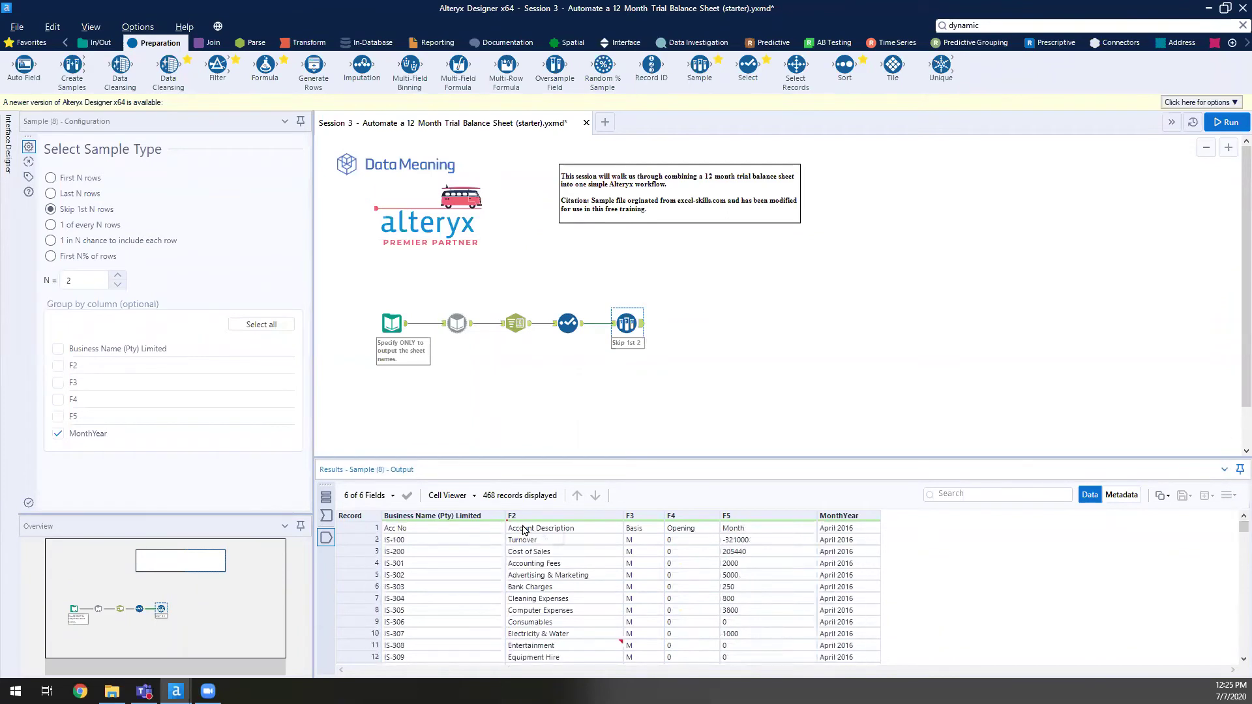
pyautogui.click(522, 529)
pyautogui.click(458, 530)
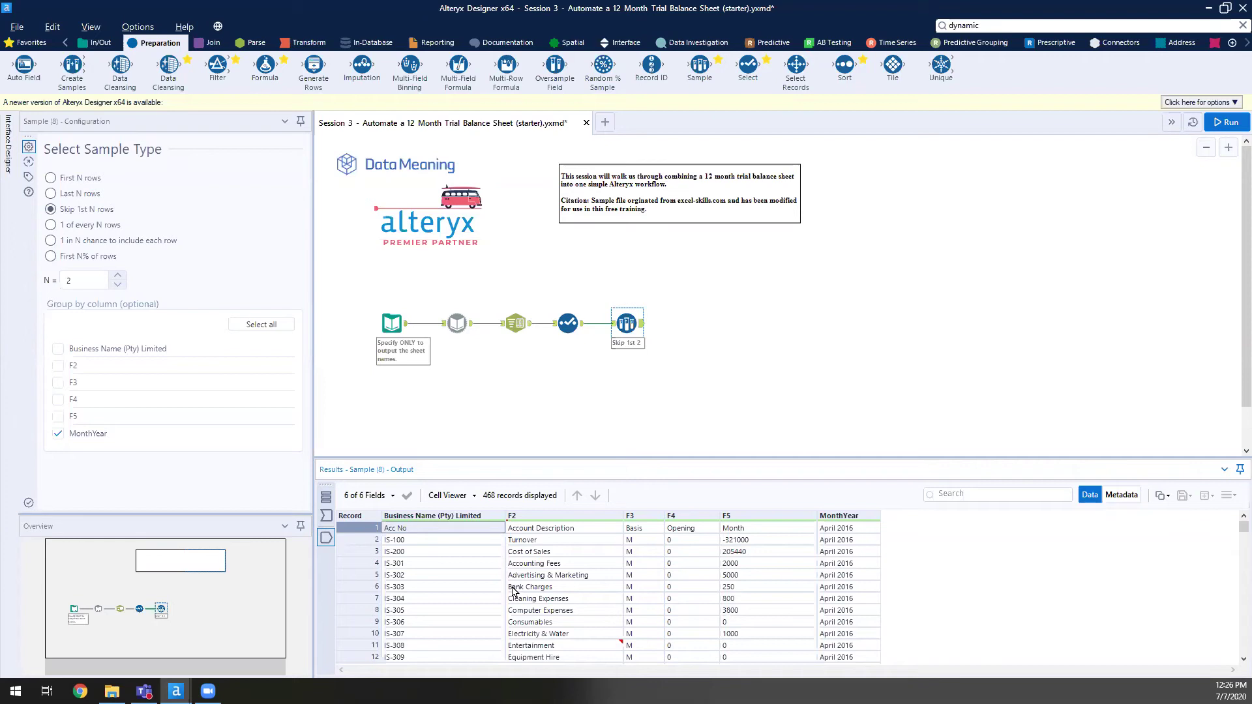
pyautogui.click(640, 531)
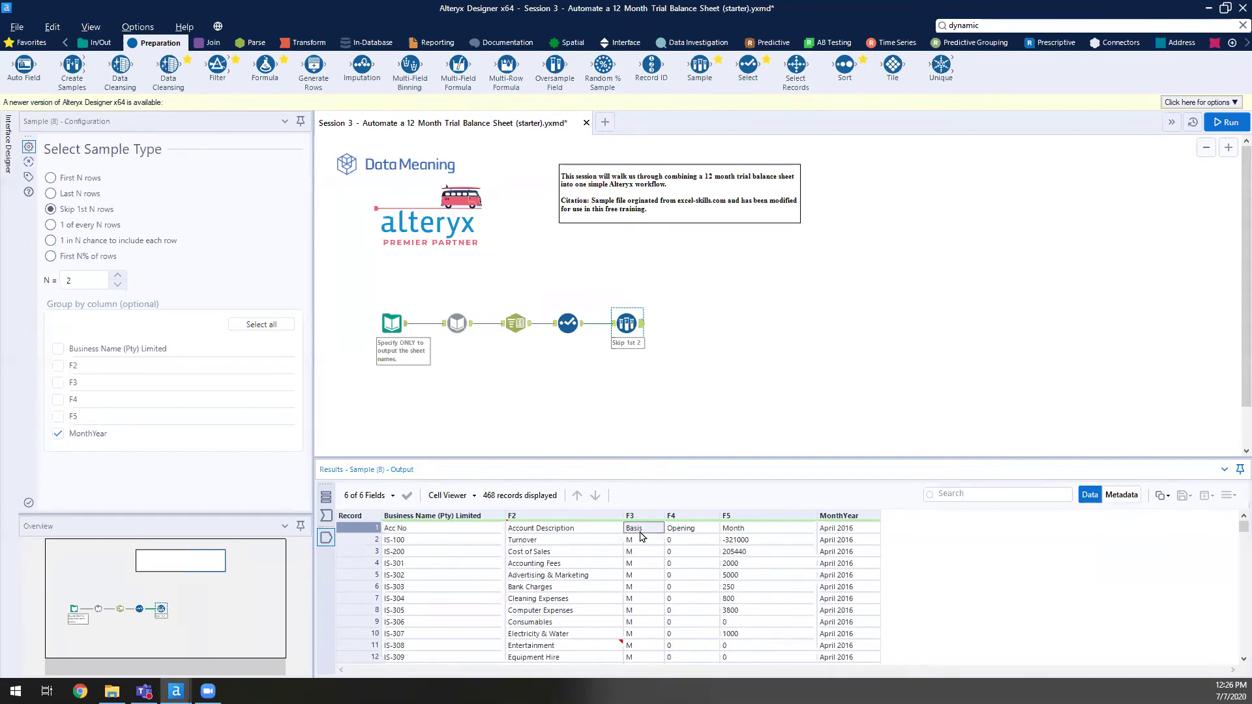
pyautogui.click(754, 529)
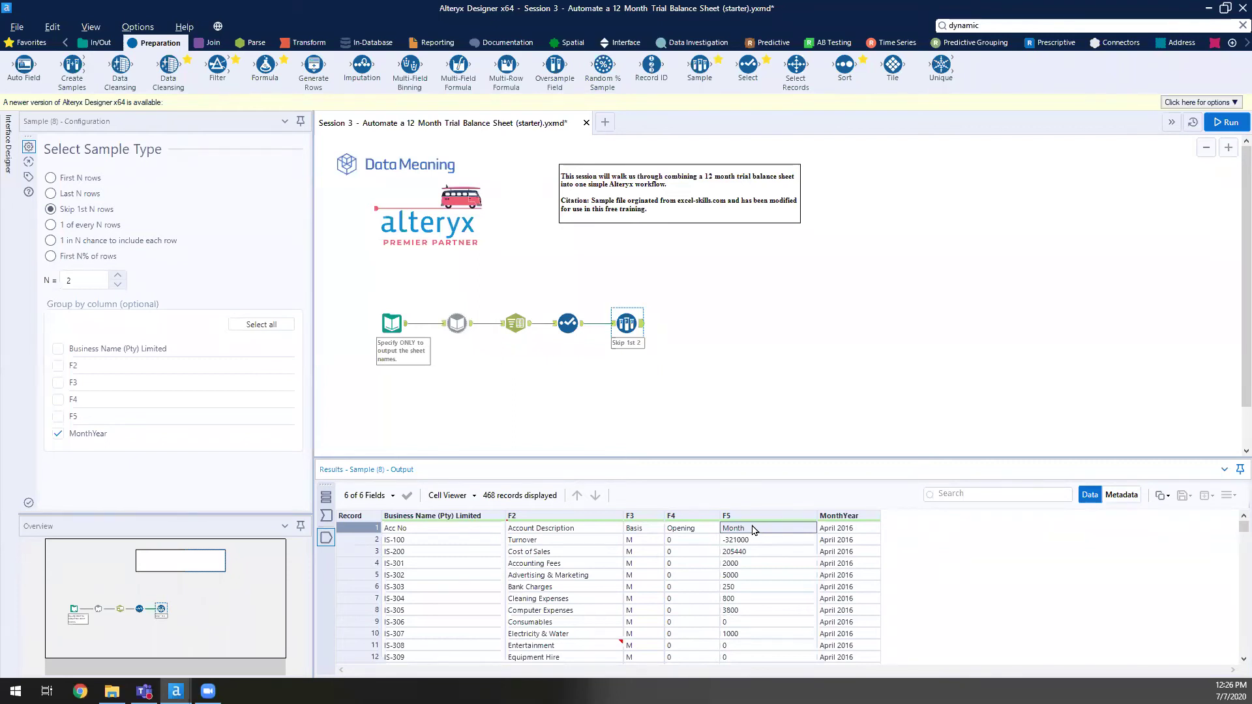
pyautogui.click(575, 319)
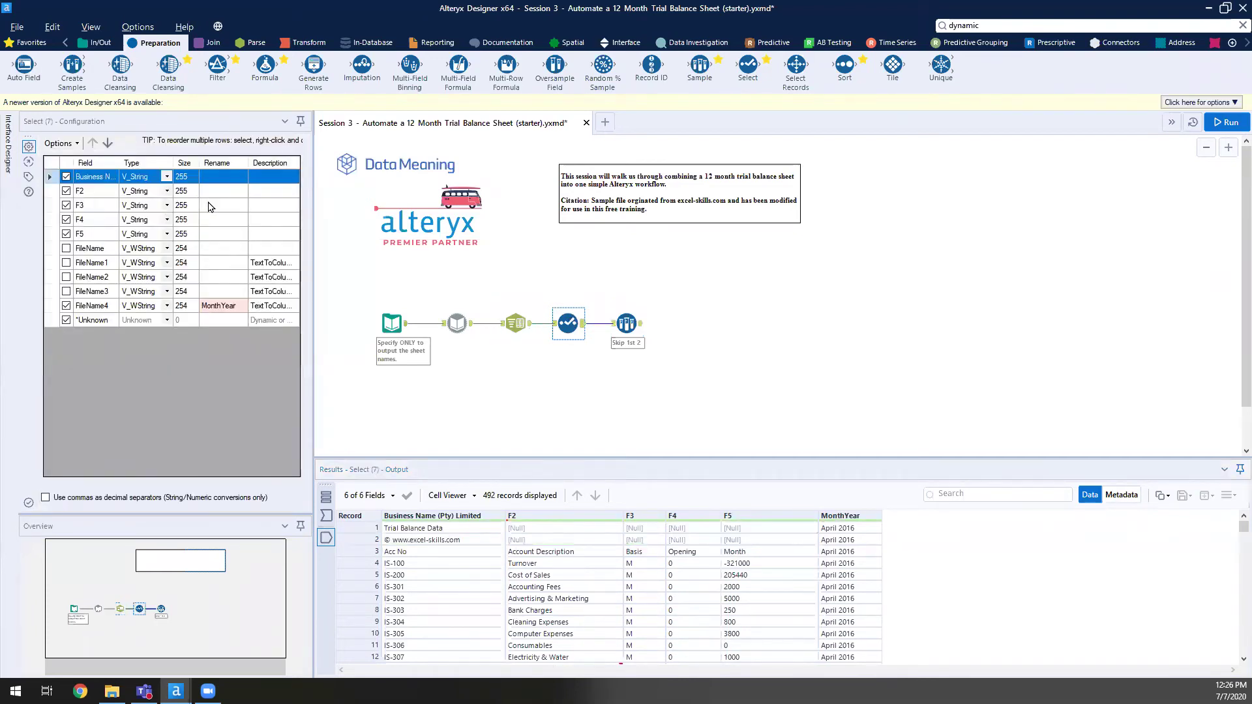
pyautogui.click(209, 206)
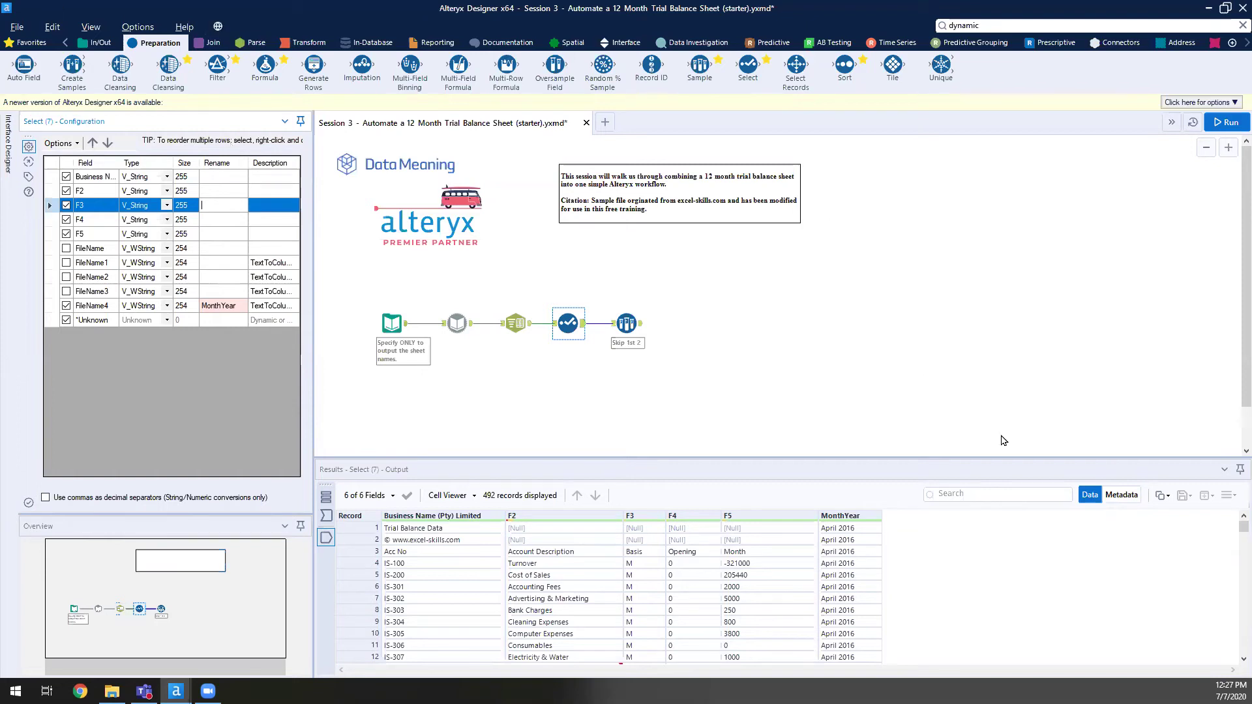
pyautogui.click(928, 399)
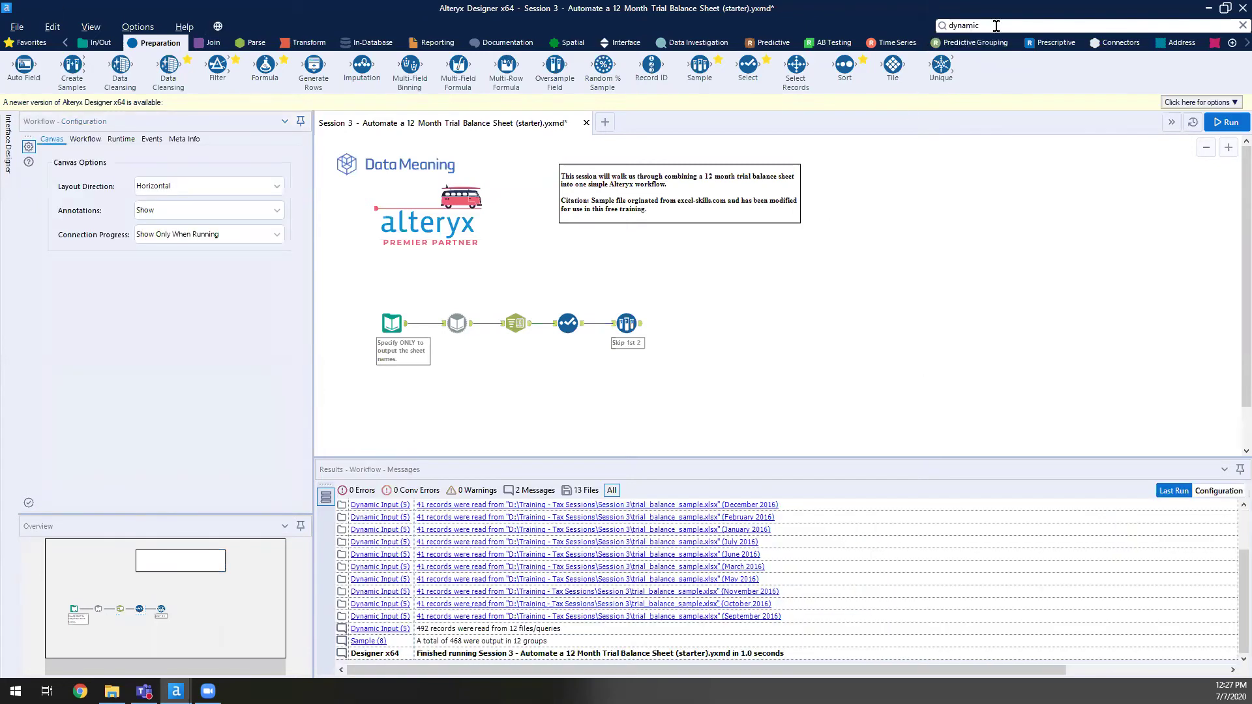
# - Search 'dynamic' and place a Dynamic Rename tool after the Skip 1st 2 step
pyautogui.doubleClick(998, 26)
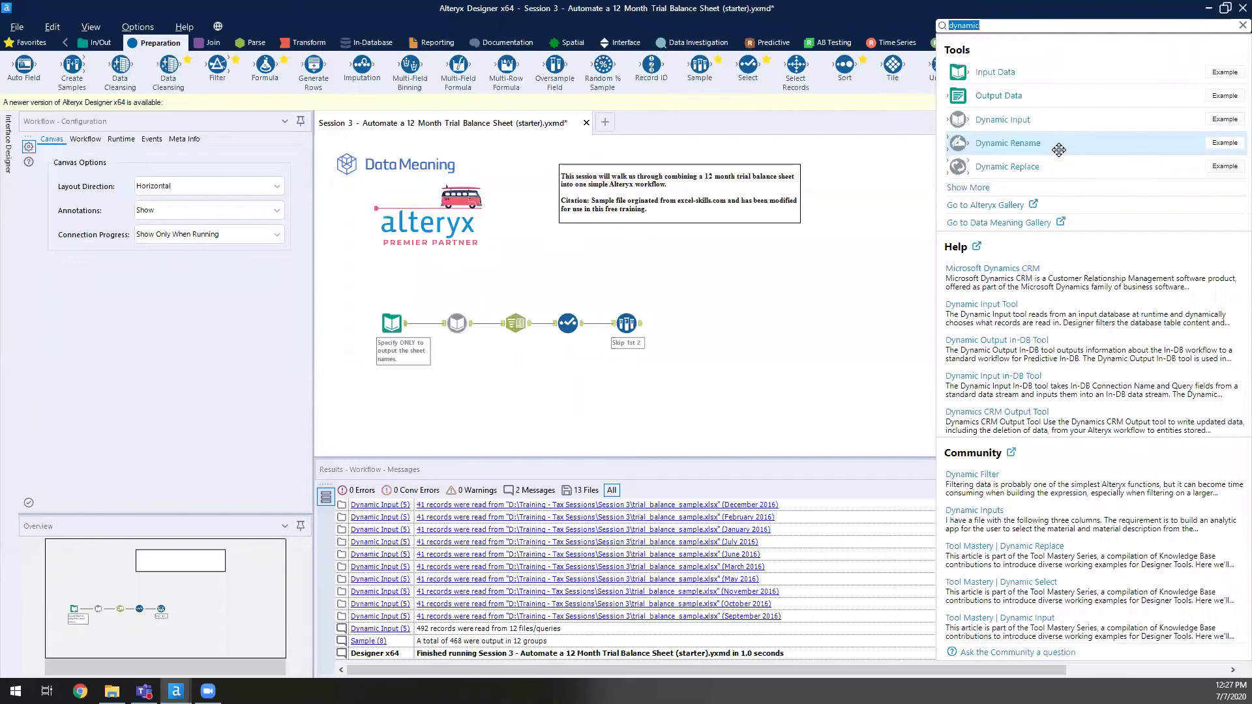
pyautogui.moveTo(1058, 150); pyautogui.dragTo(684, 330)
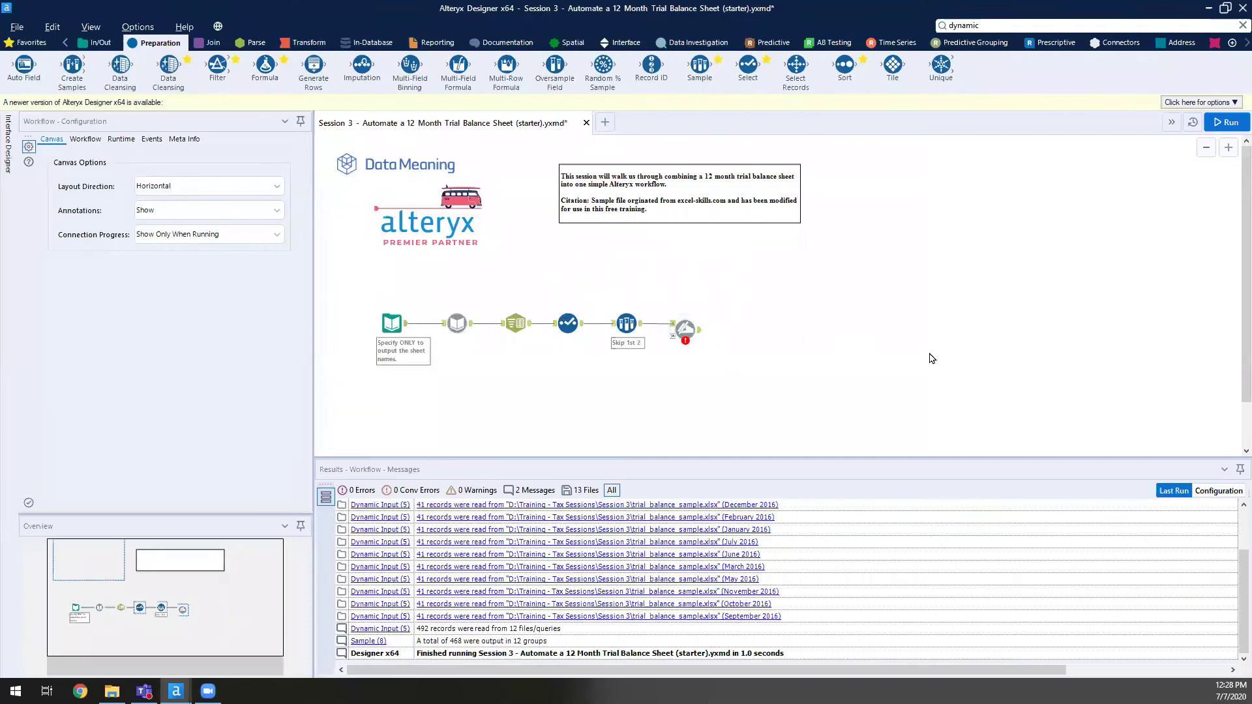
pyautogui.click(687, 341)
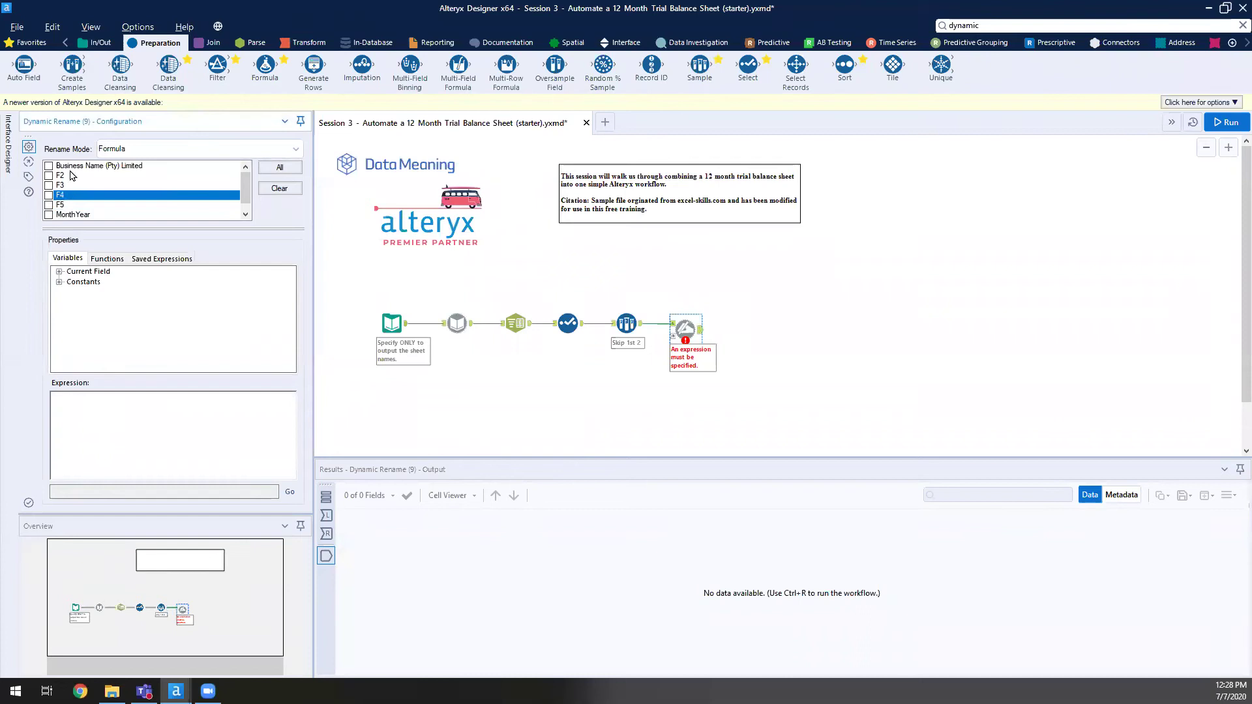
# - Tick Business Name (Pty) Limited and F2, F3, F4, F5 in Dynamic Rename
pyautogui.click(48, 167)
pyautogui.click(62, 176)
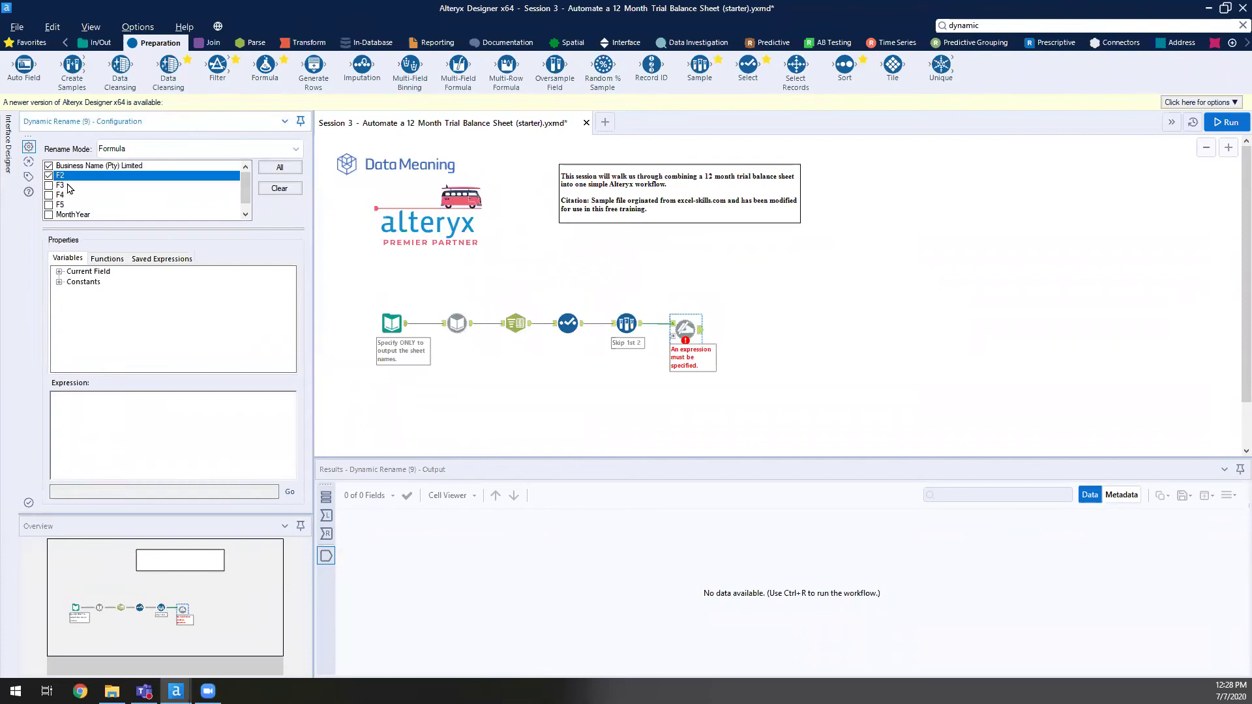
pyautogui.click(65, 186)
pyautogui.click(65, 196)
pyautogui.click(63, 205)
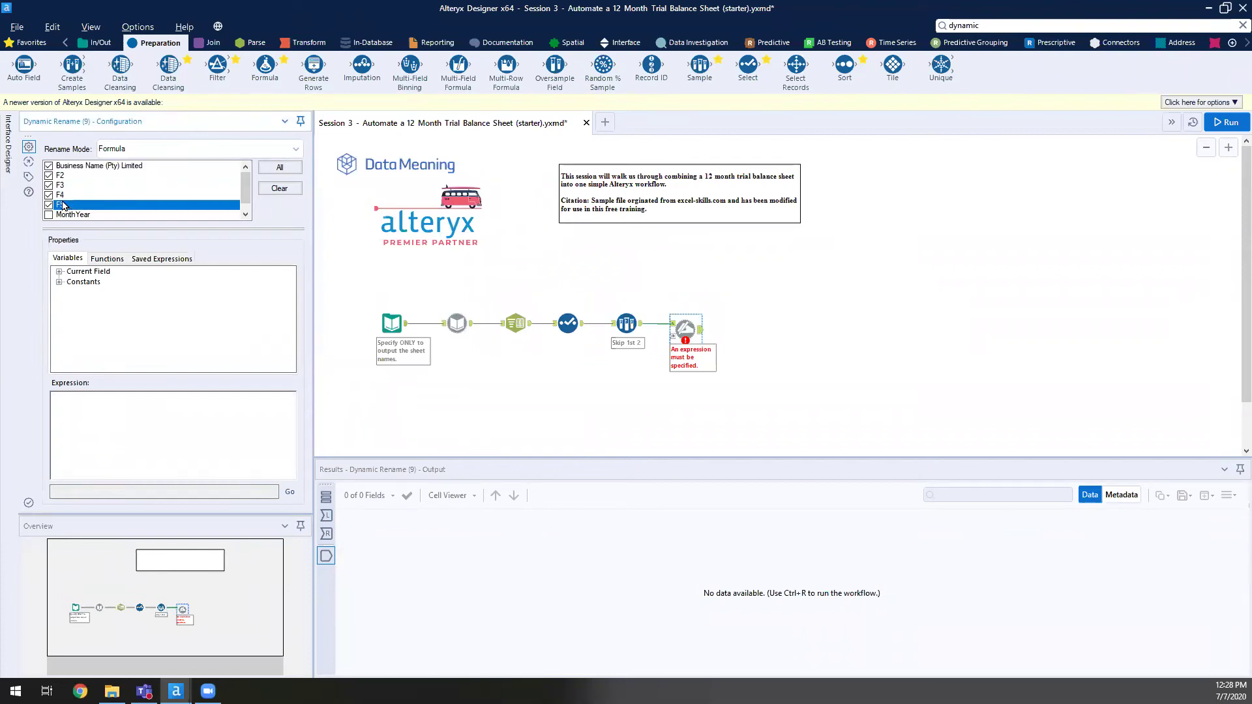
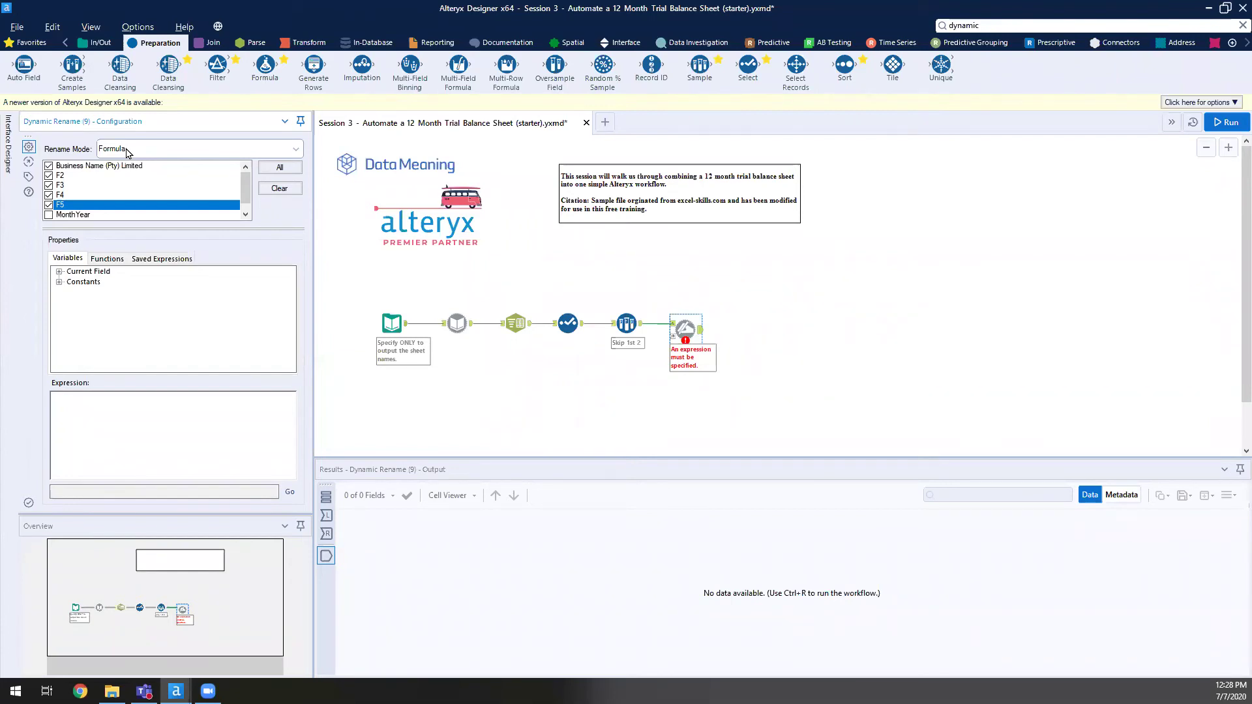
# - Set Dynamic Rename to take field names from the first data row, with MonthYear unchecked
pyautogui.click(241, 152)
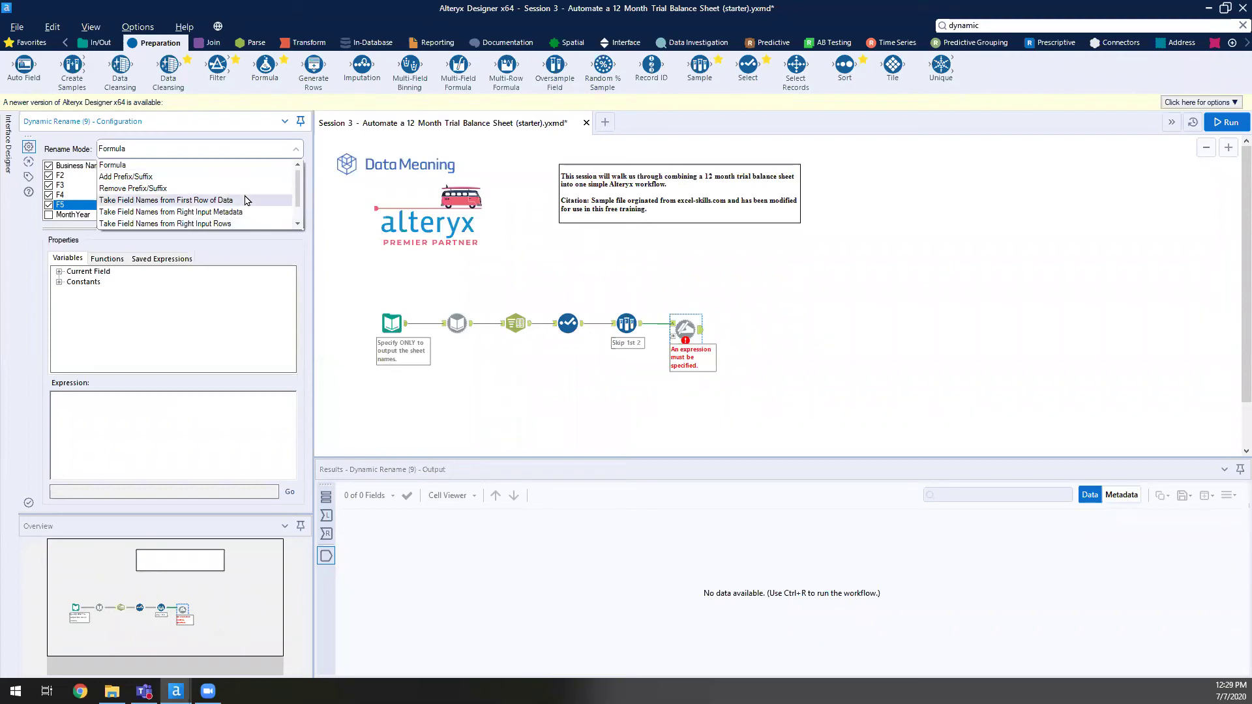
pyautogui.click(246, 200)
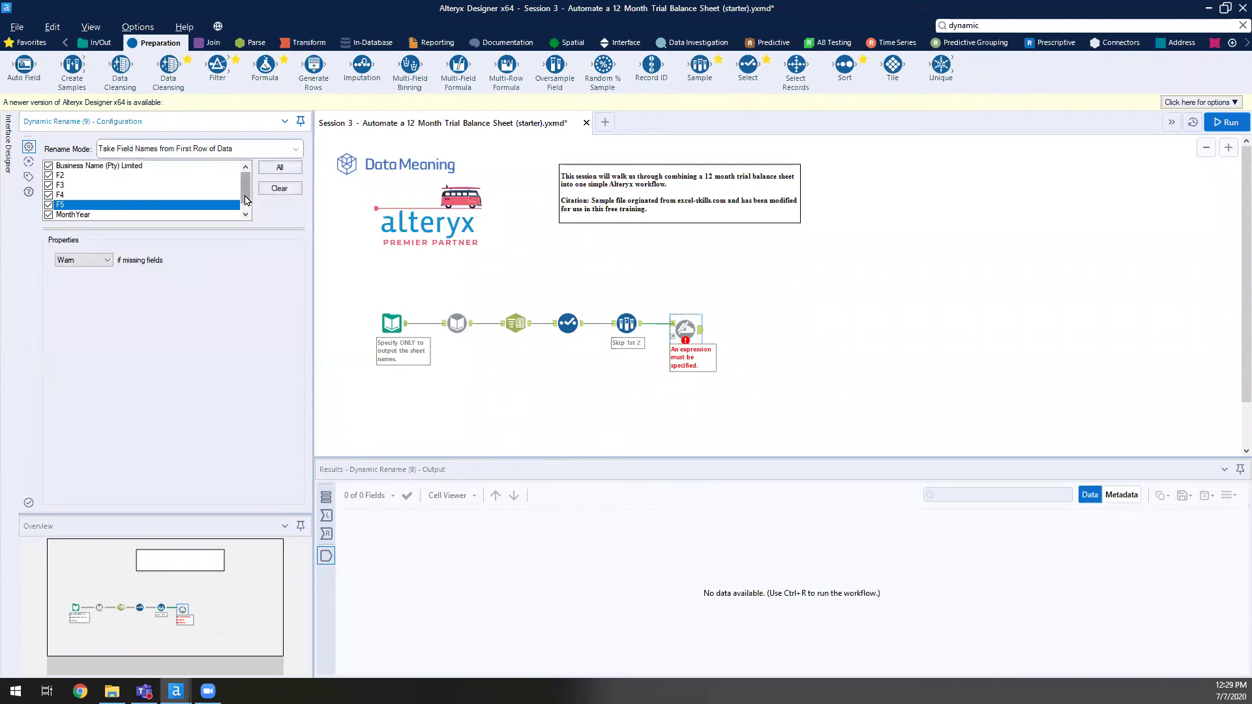
pyautogui.click(86, 216)
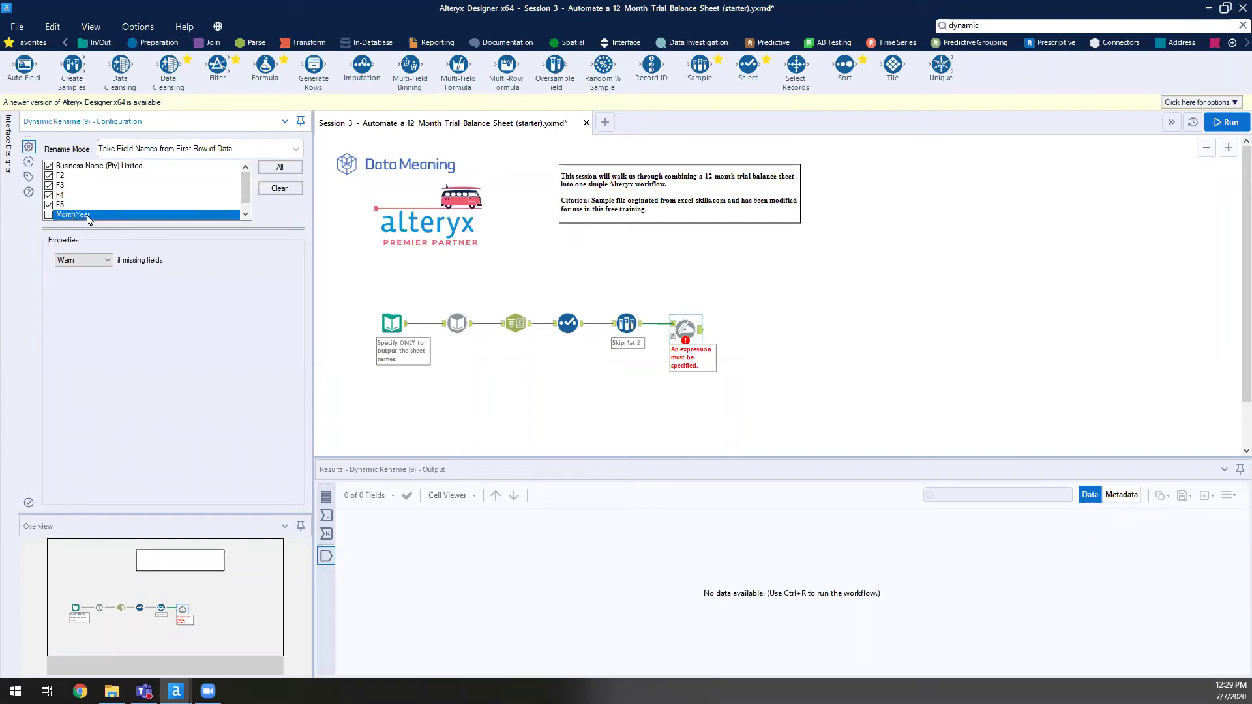
# - Check that the Skip 1st 2 output's first row holds the real headers, then return to Dynamic Rename
pyautogui.click(632, 324)
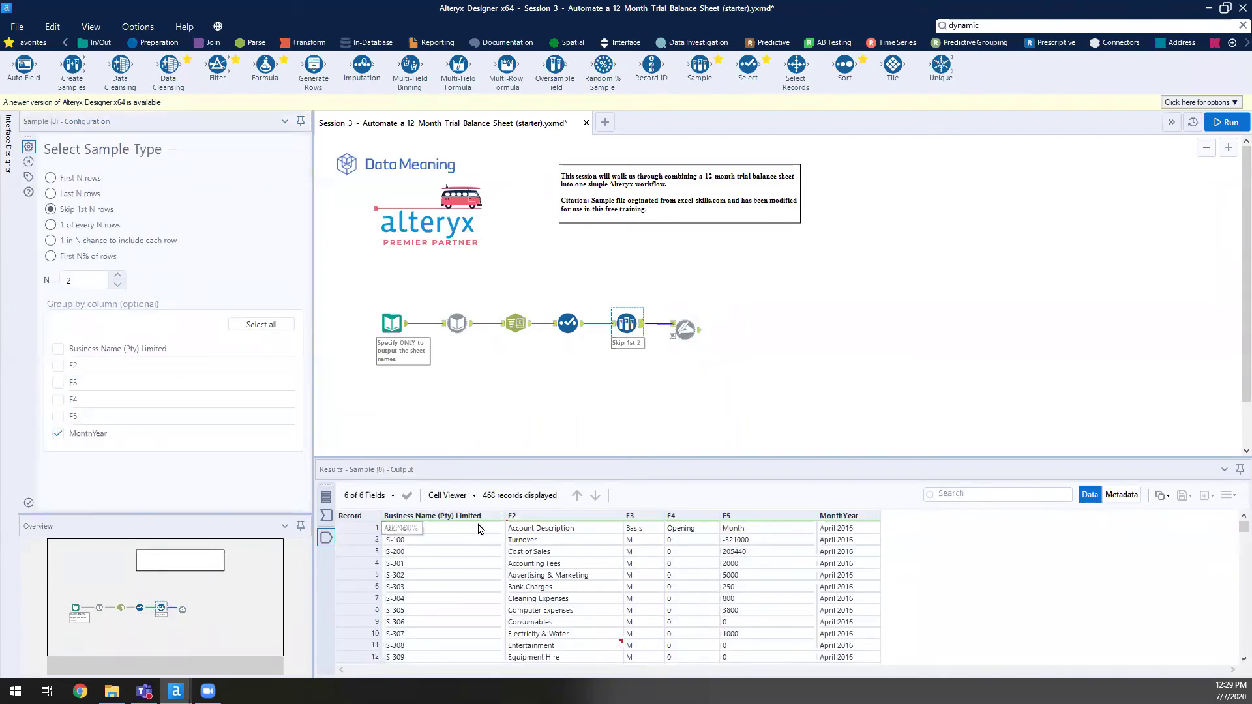
pyautogui.moveTo(474, 528); pyautogui.dragTo(887, 531)
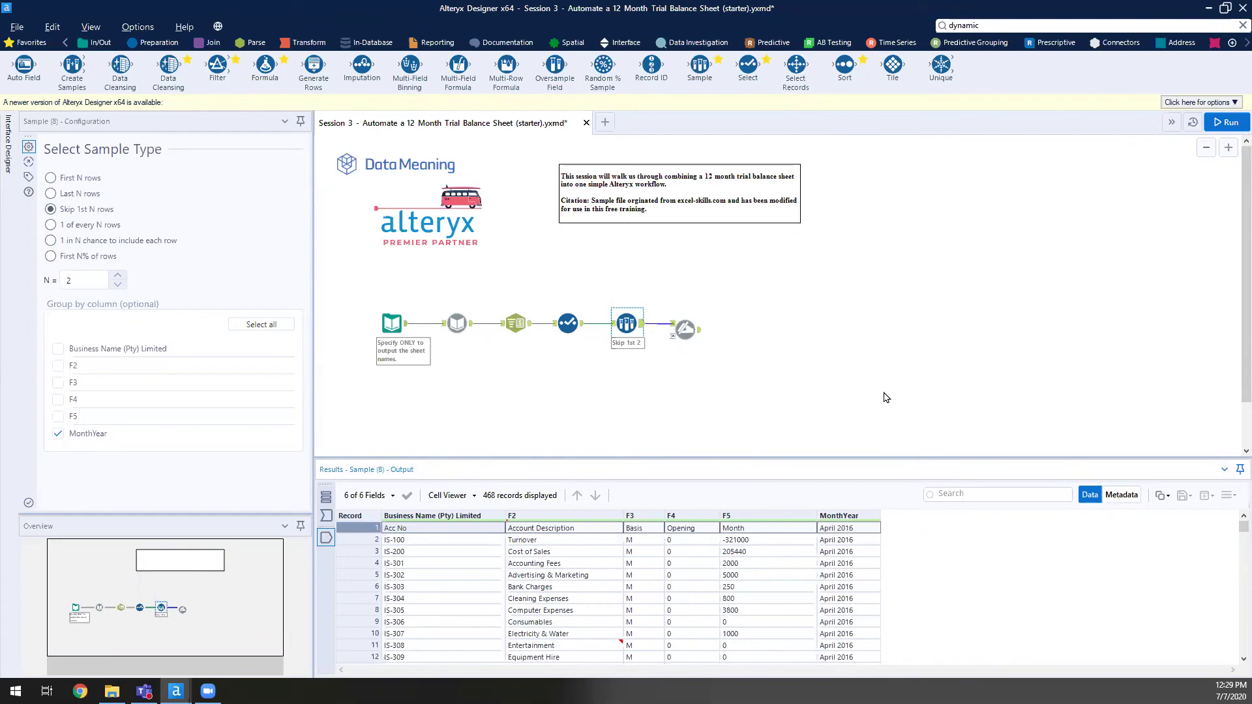
pyautogui.click(694, 337)
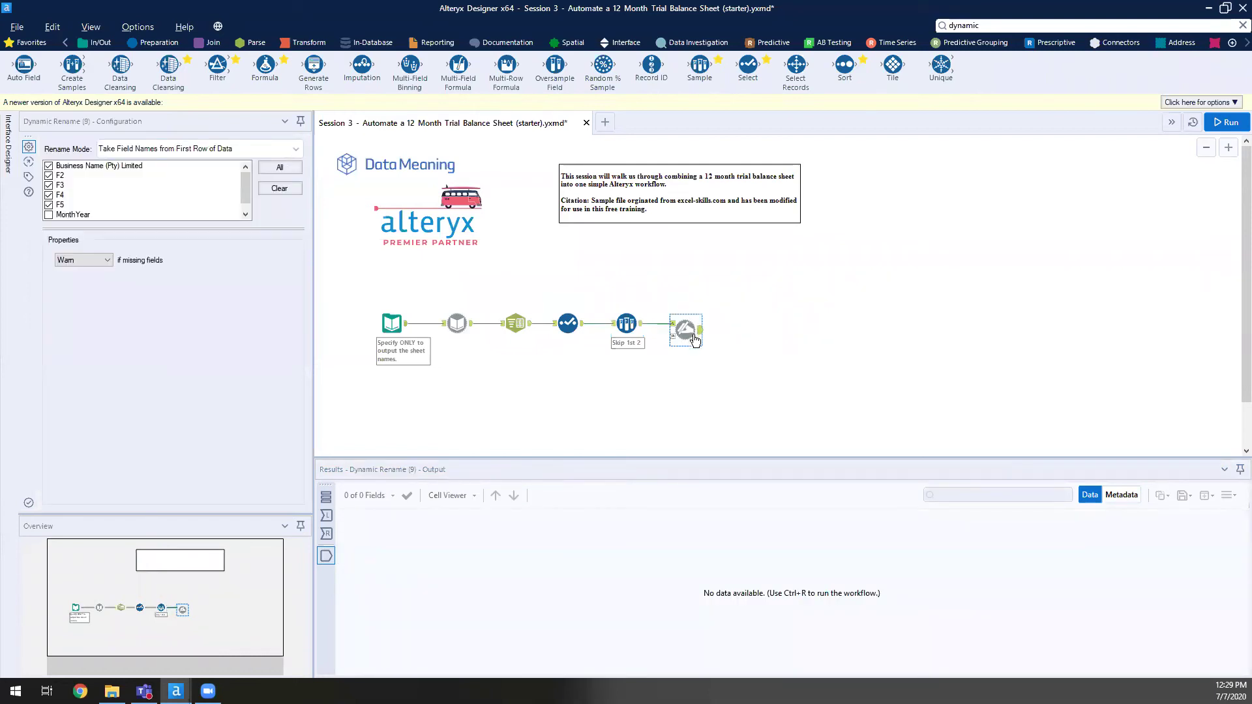
# - Run the workflow and verify headers Acc No, Account Description, Basis, Opening, Month, MonthYear across 467 records
pyautogui.click(1224, 122)
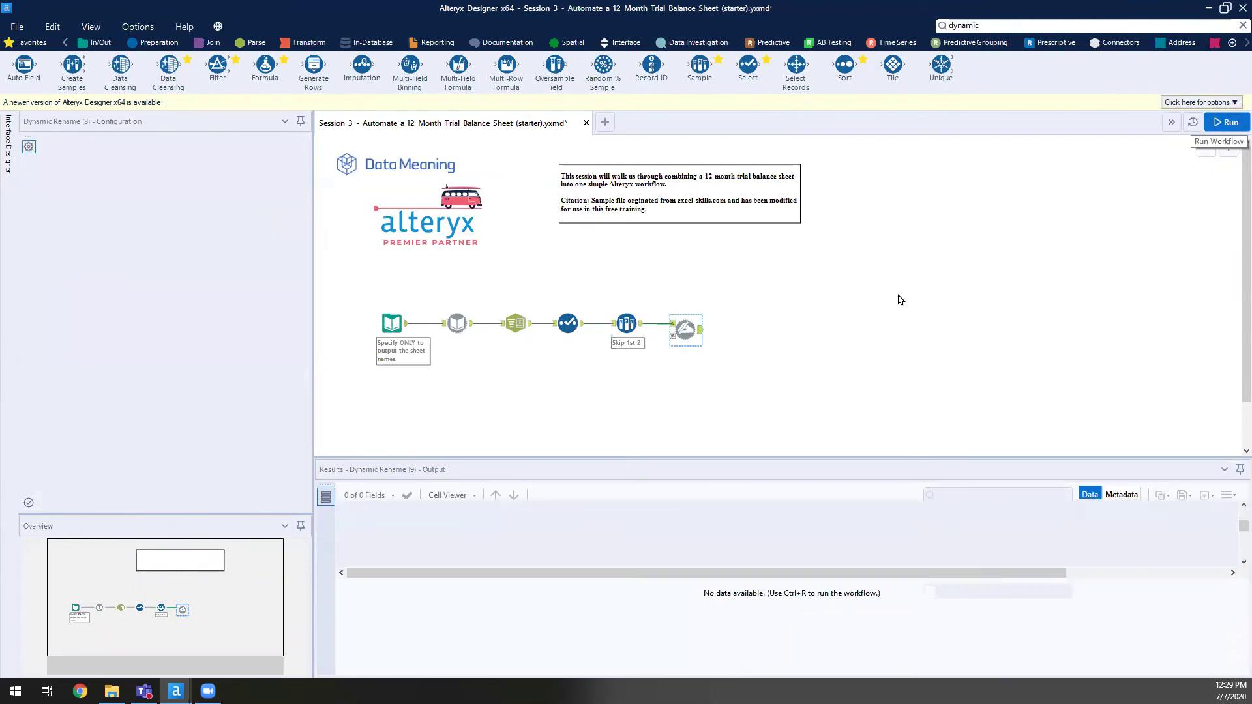
pyautogui.press('Return')
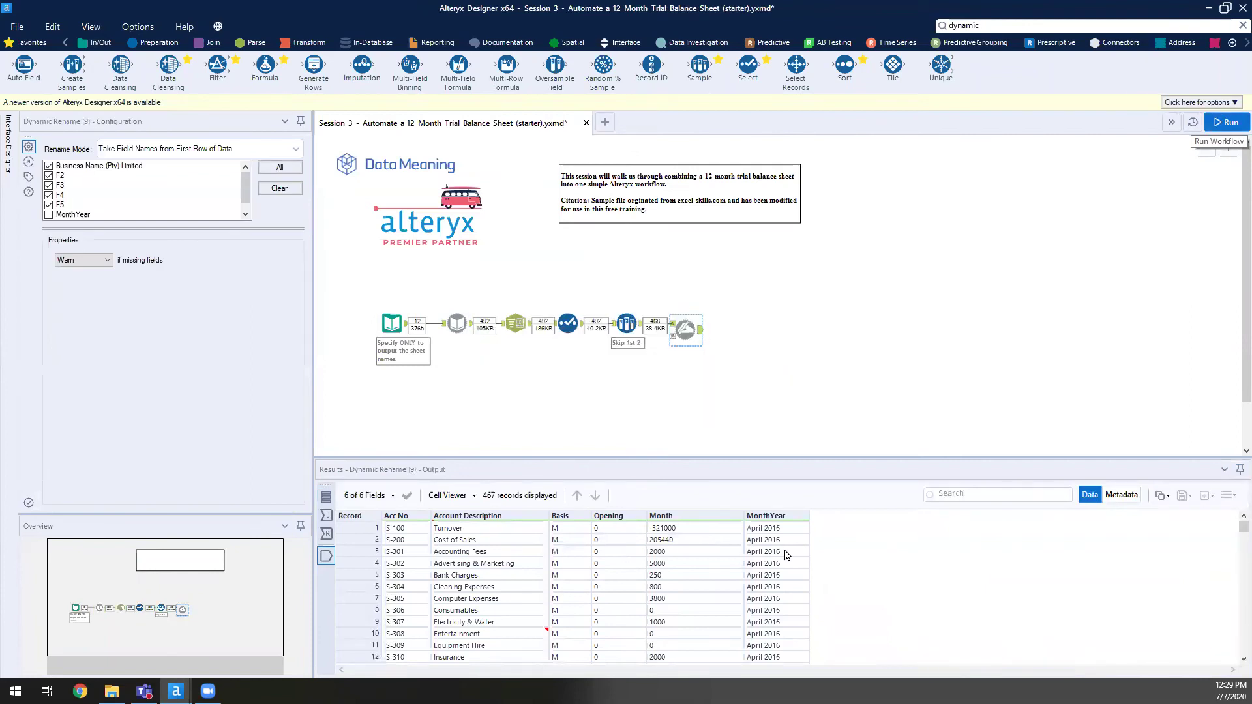
pyautogui.click(786, 554)
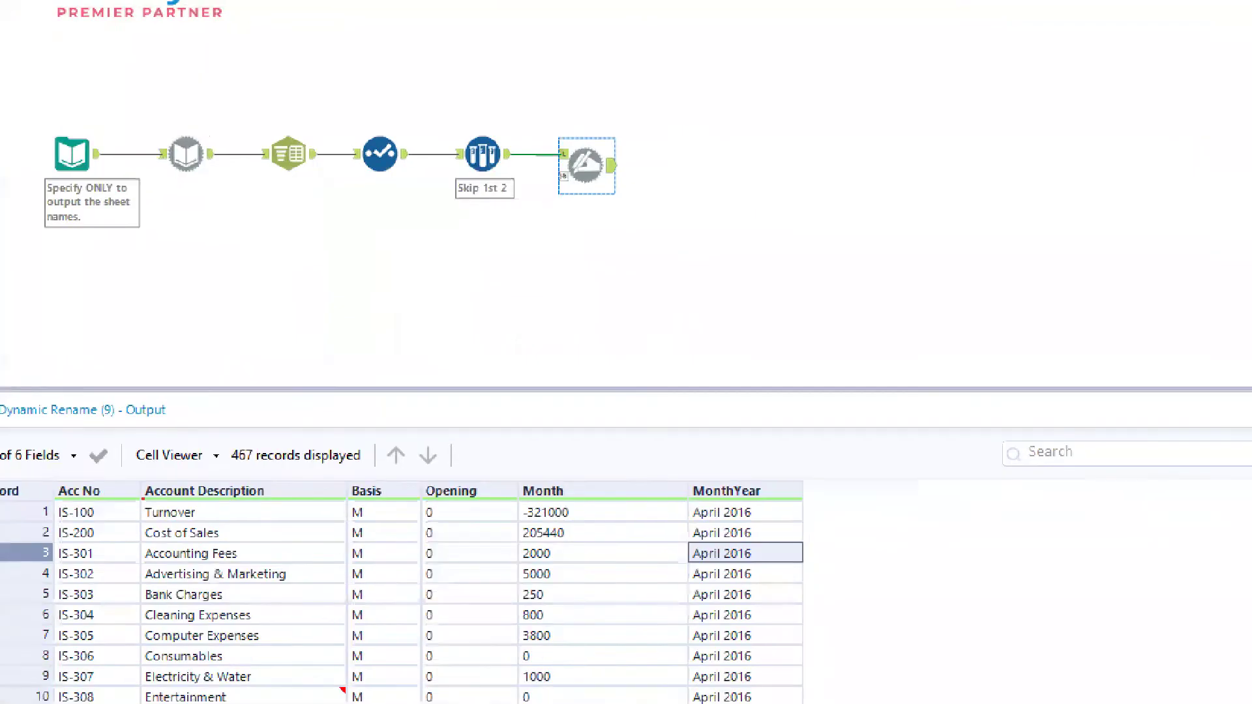
pyautogui.moveTo(710, 494); pyautogui.dragTo(751, 438)
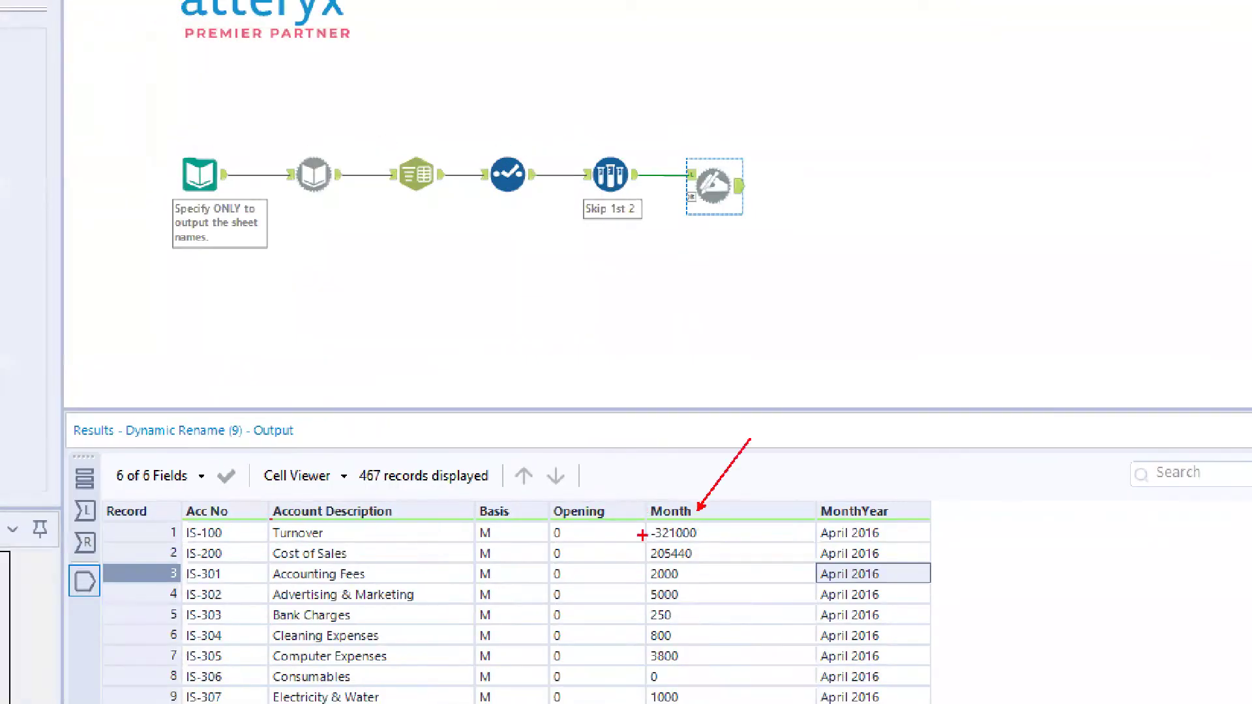
pyautogui.moveTo(616, 505); pyautogui.dragTo(652, 450)
pyautogui.moveTo(531, 515); pyautogui.dragTo(579, 467)
pyautogui.moveTo(404, 519); pyautogui.dragTo(510, 483)
pyautogui.moveTo(237, 506); pyautogui.dragTo(306, 475)
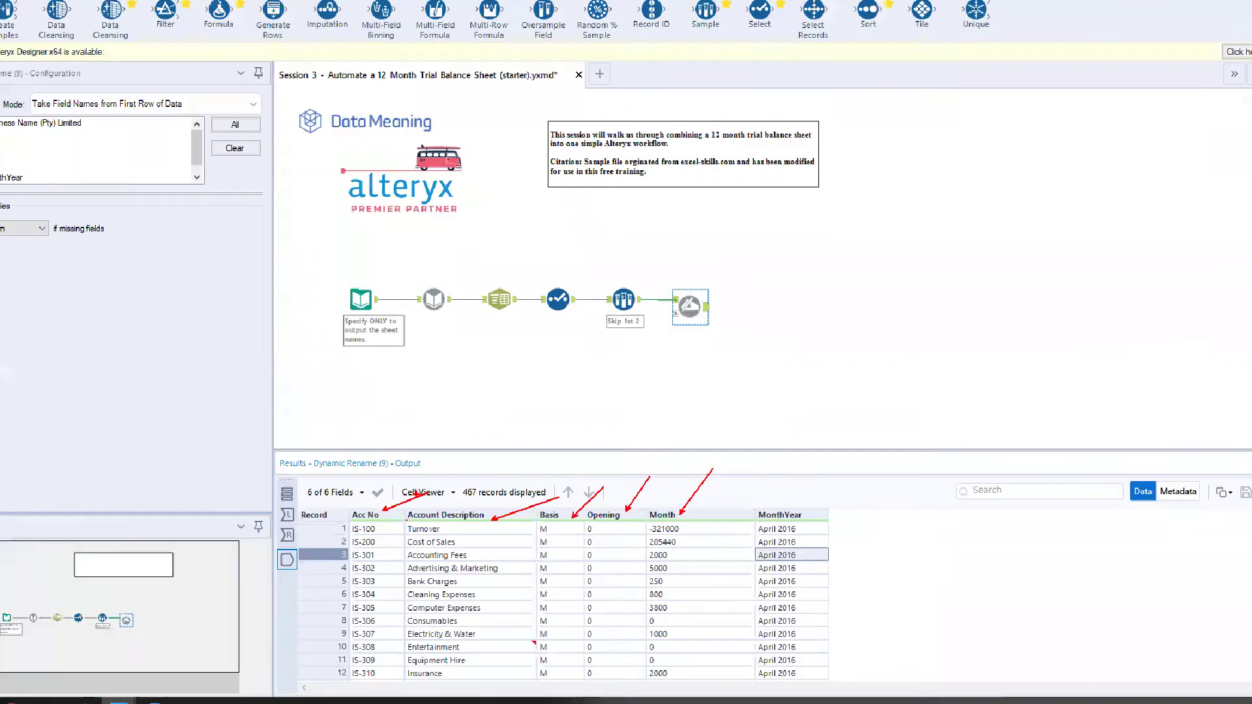
pyautogui.press('Escape')
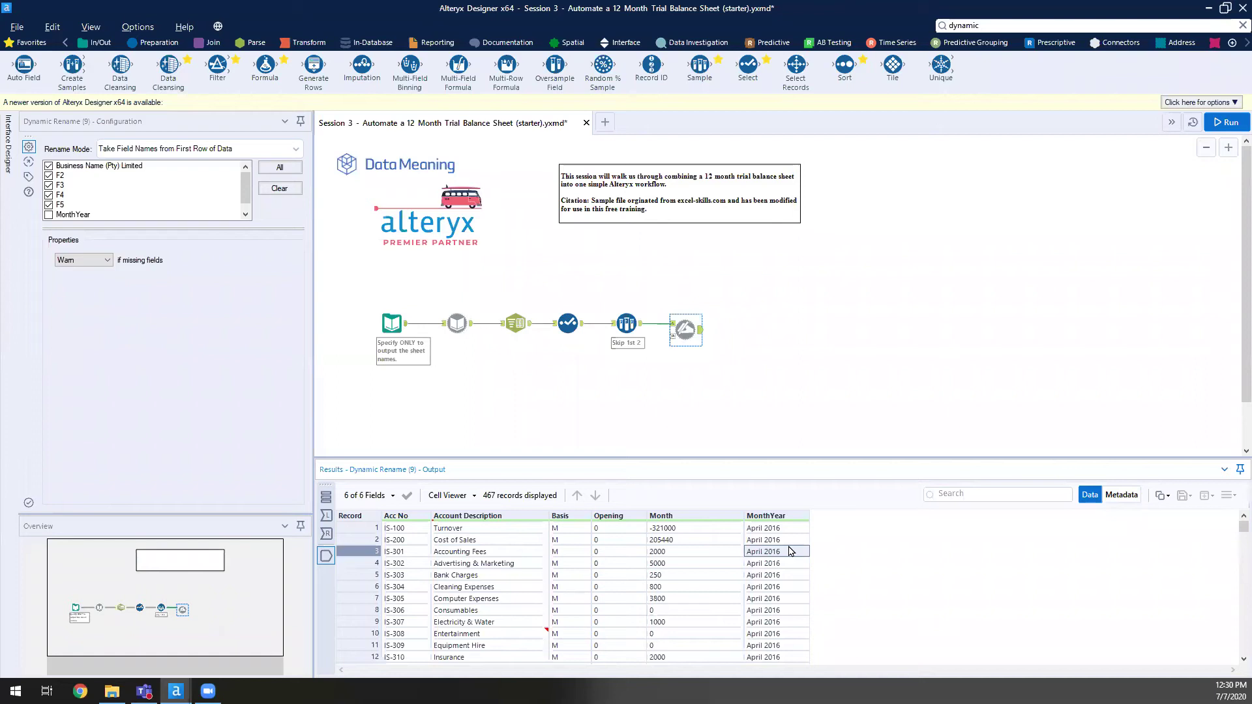
# - Add a Filter after Dynamic Rename keeping rows where Month does not equal 'Month', then rerun
pyautogui.click(812, 296)
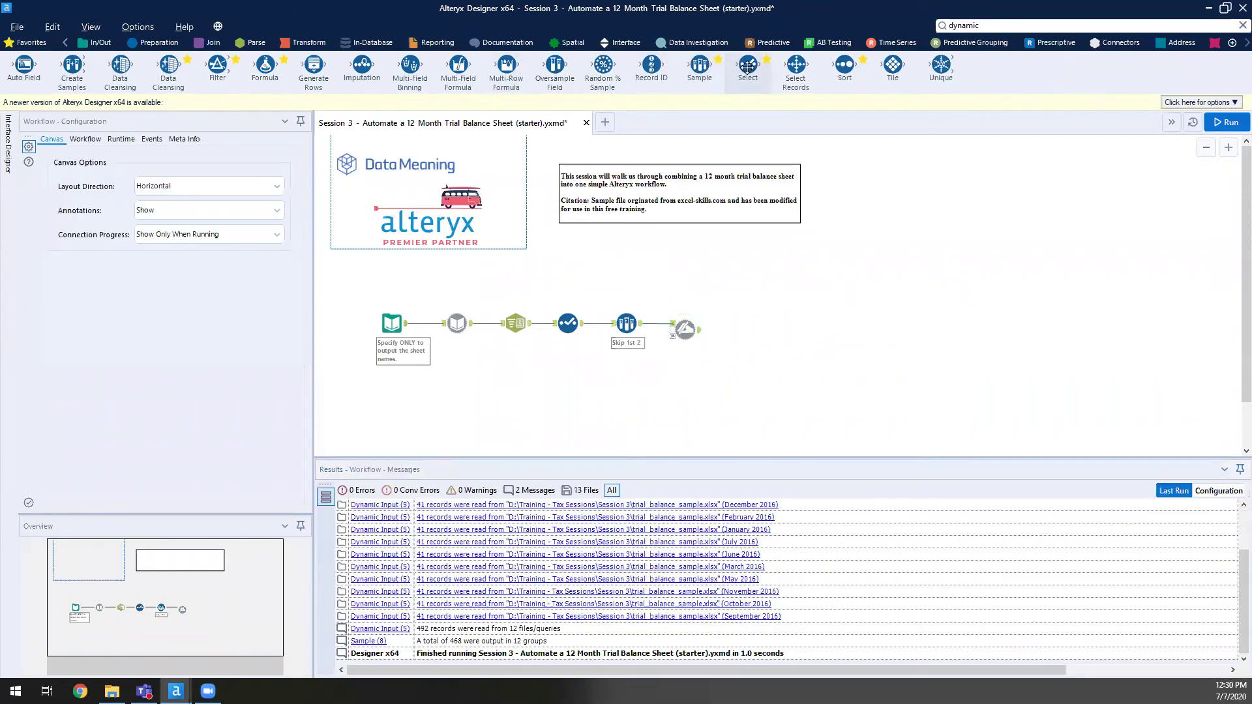
pyautogui.moveTo(844, 65); pyautogui.dragTo(742, 330)
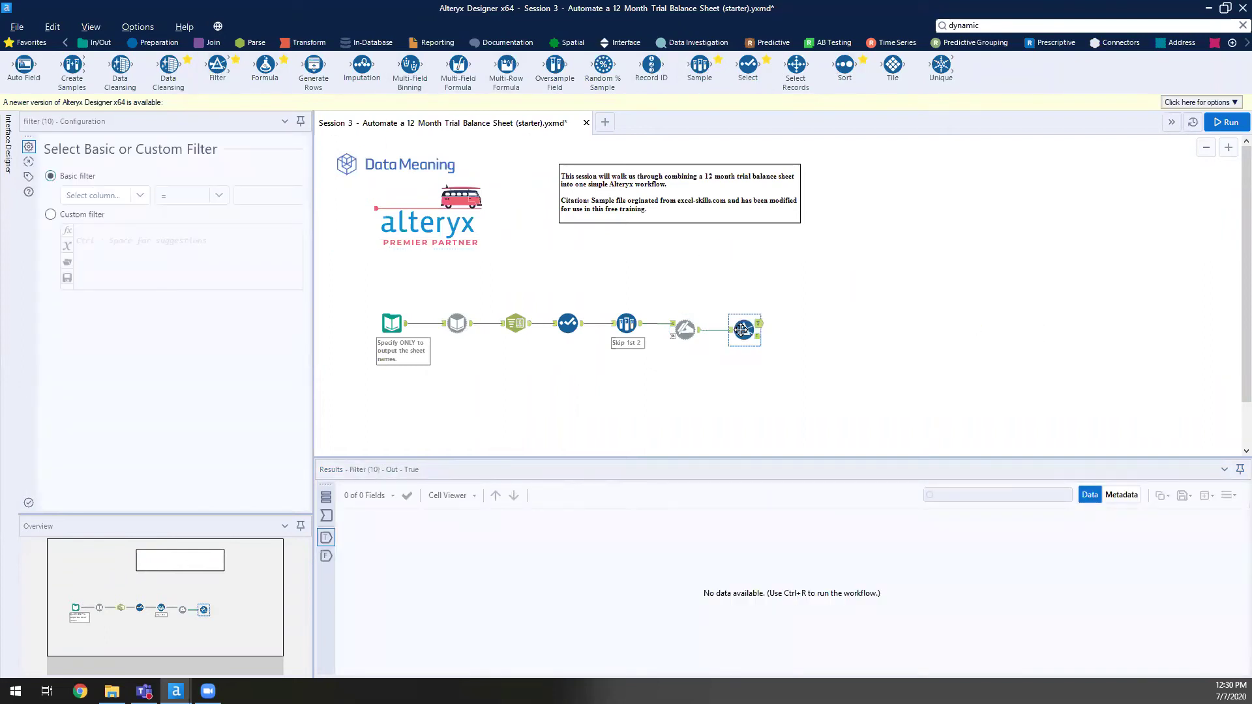
pyautogui.click(141, 197)
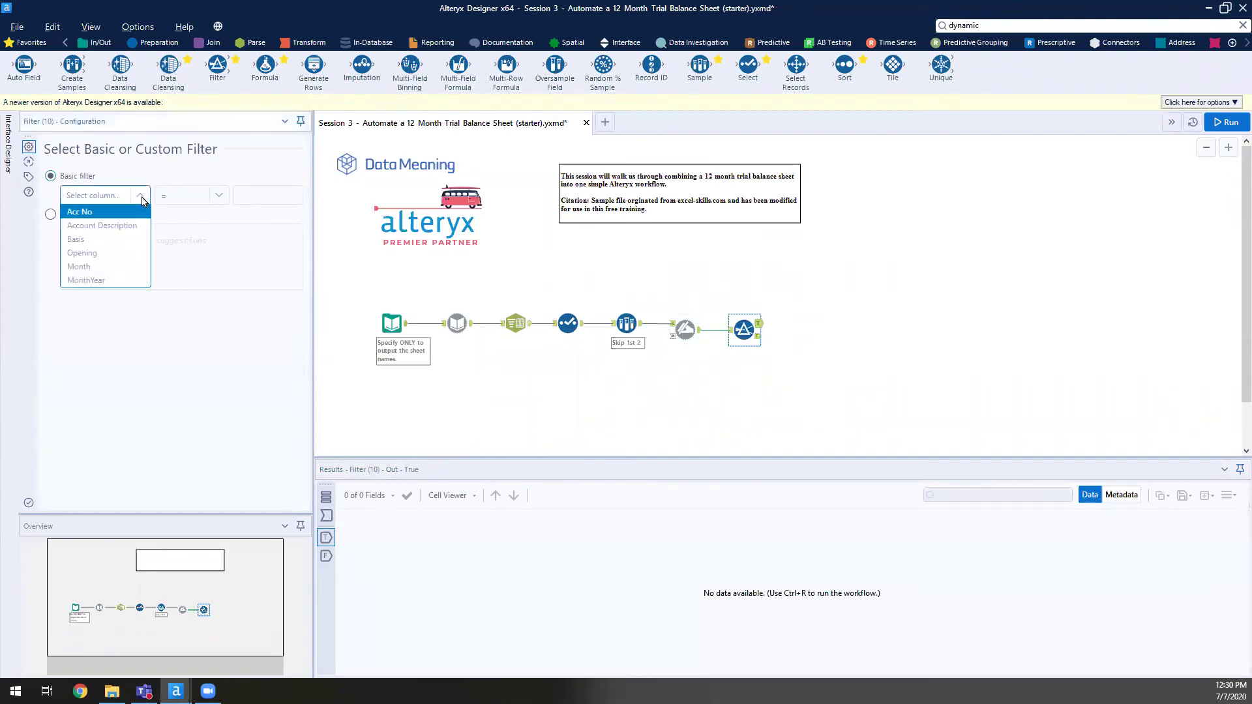
pyautogui.click(120, 267)
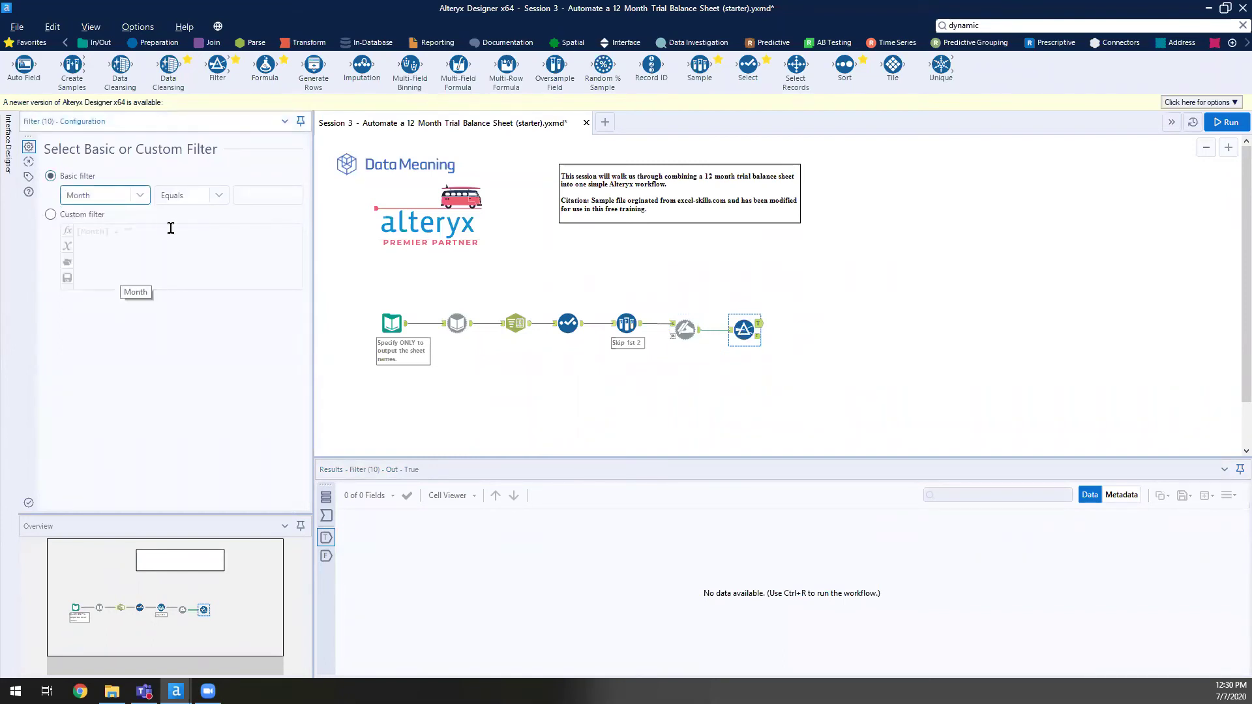
pyautogui.click(206, 196)
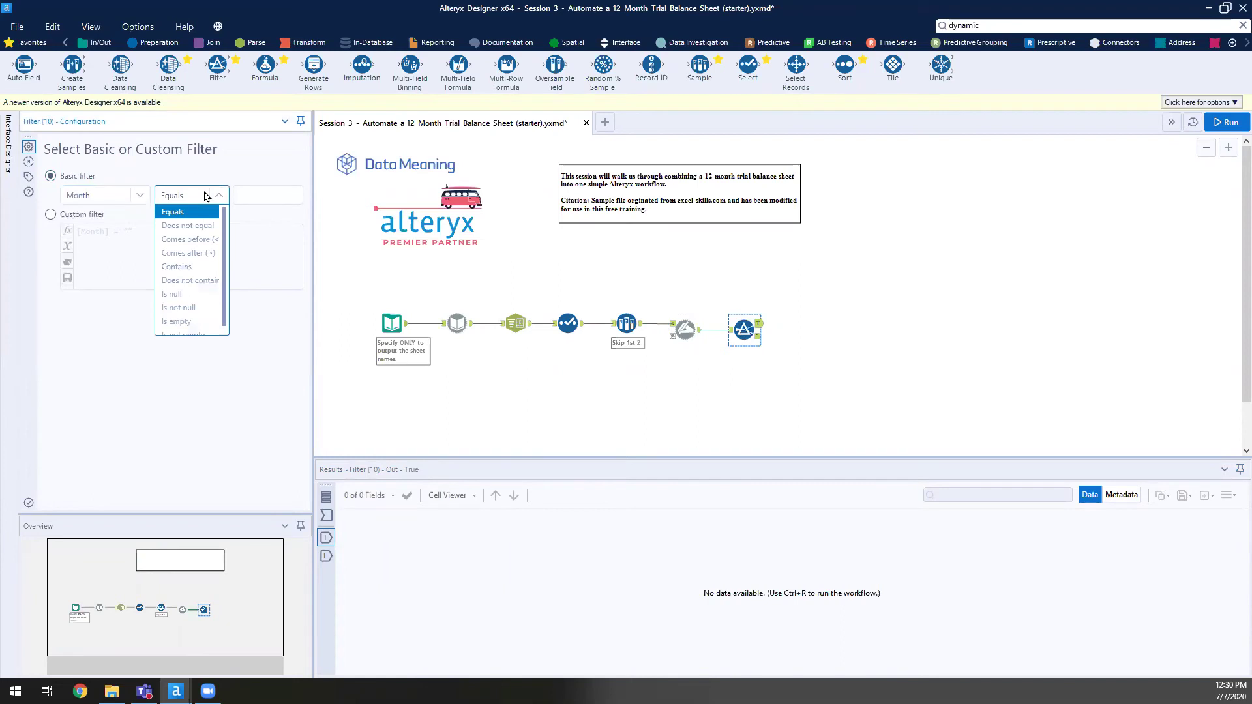
pyautogui.click(206, 226)
pyautogui.click(260, 193)
pyautogui.write('Month')
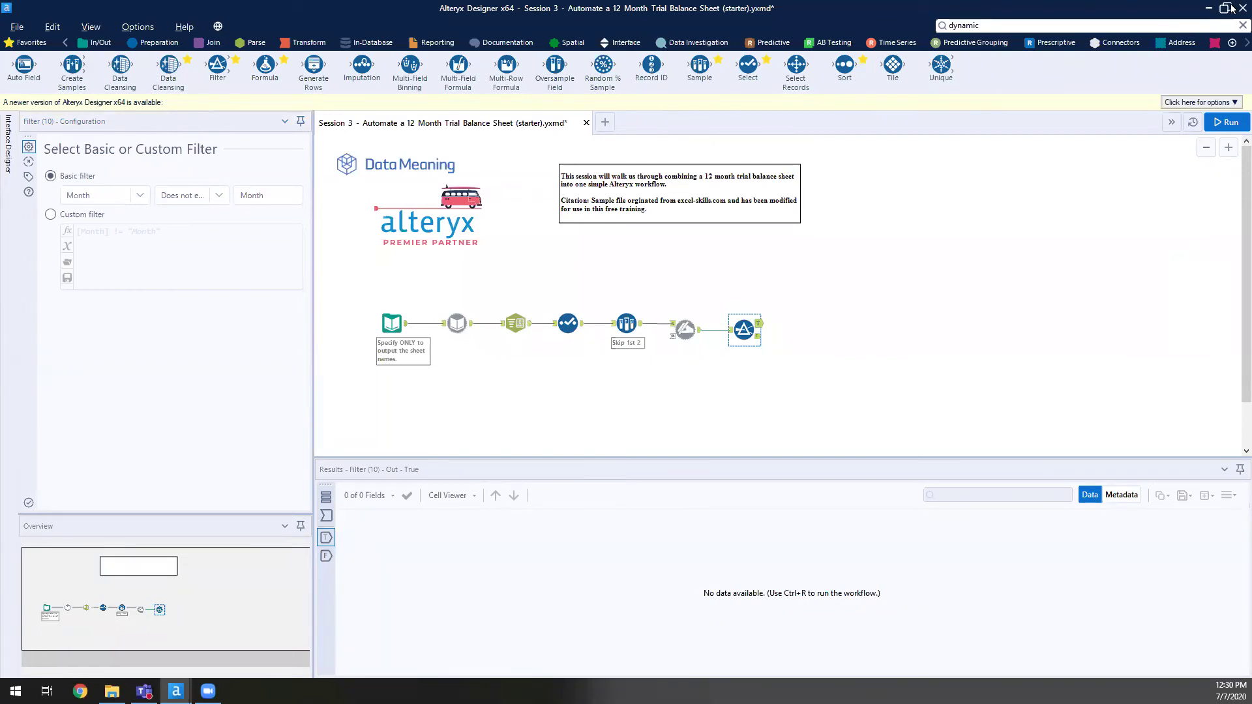
pyautogui.click(1048, 336)
pyautogui.hotkey('ctrl', 'r')
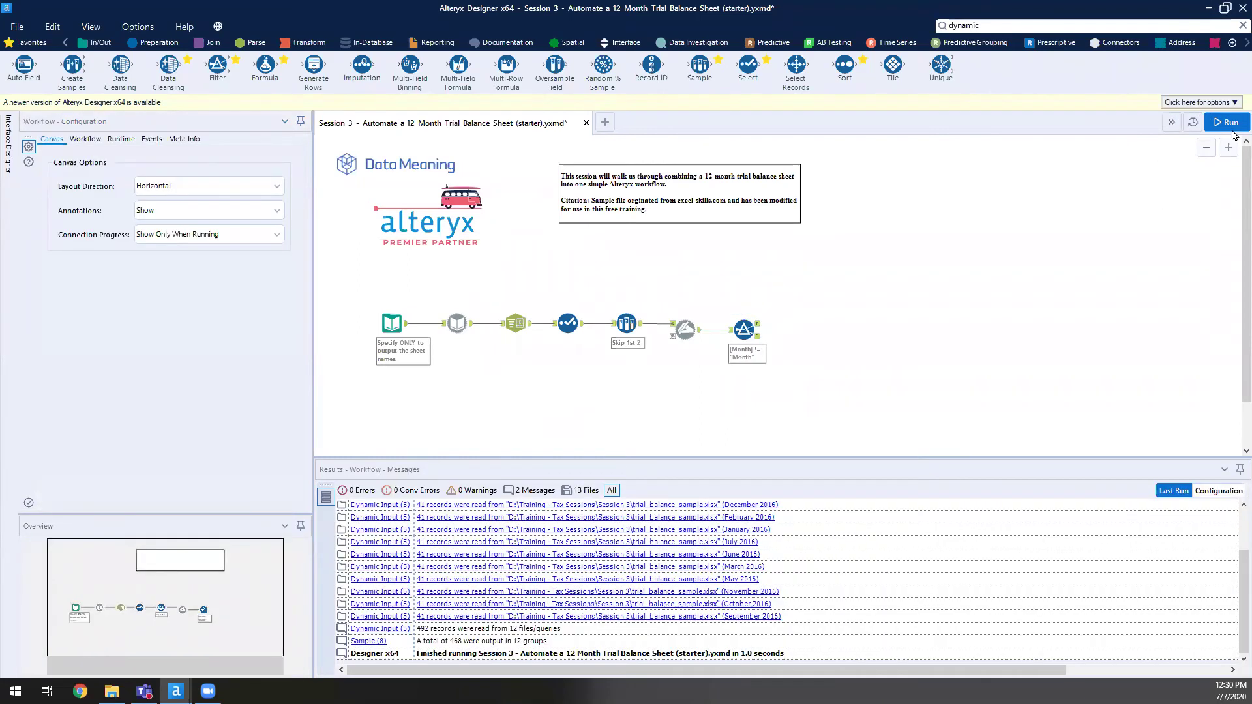
# - Run the workflow and dismiss the completion message
pyautogui.click(1227, 122)
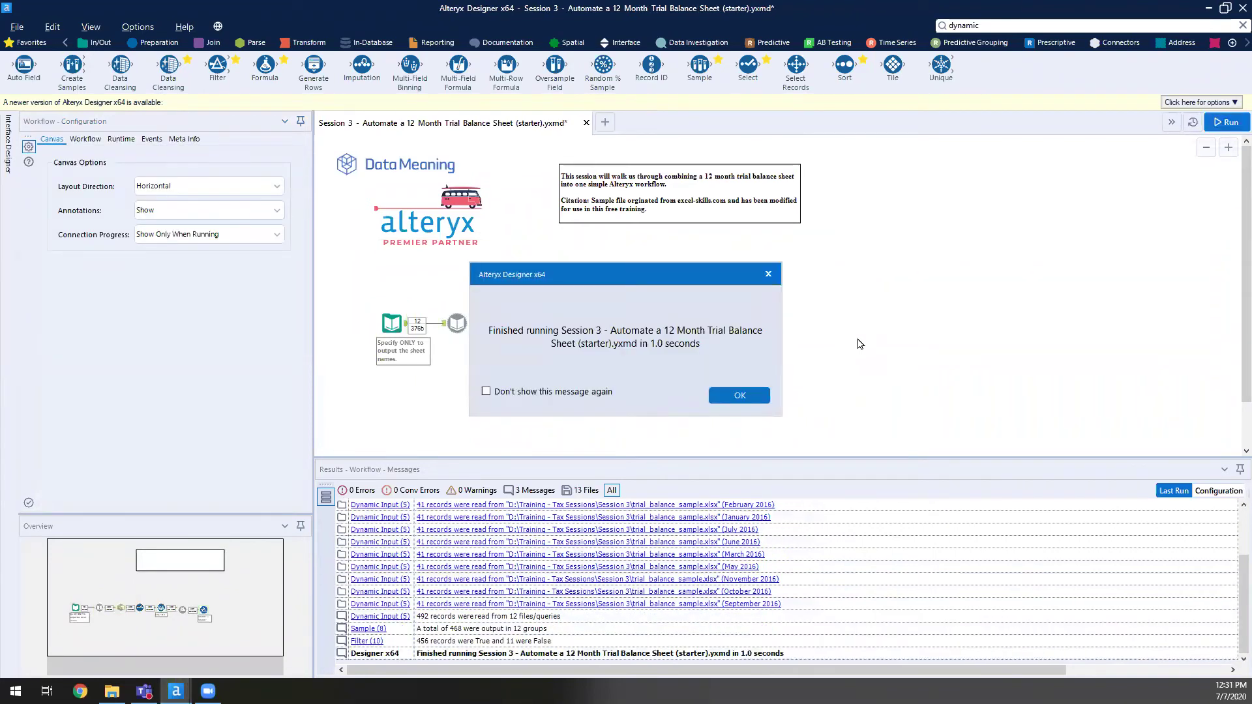
pyautogui.press('Return')
pyautogui.click(524, 643)
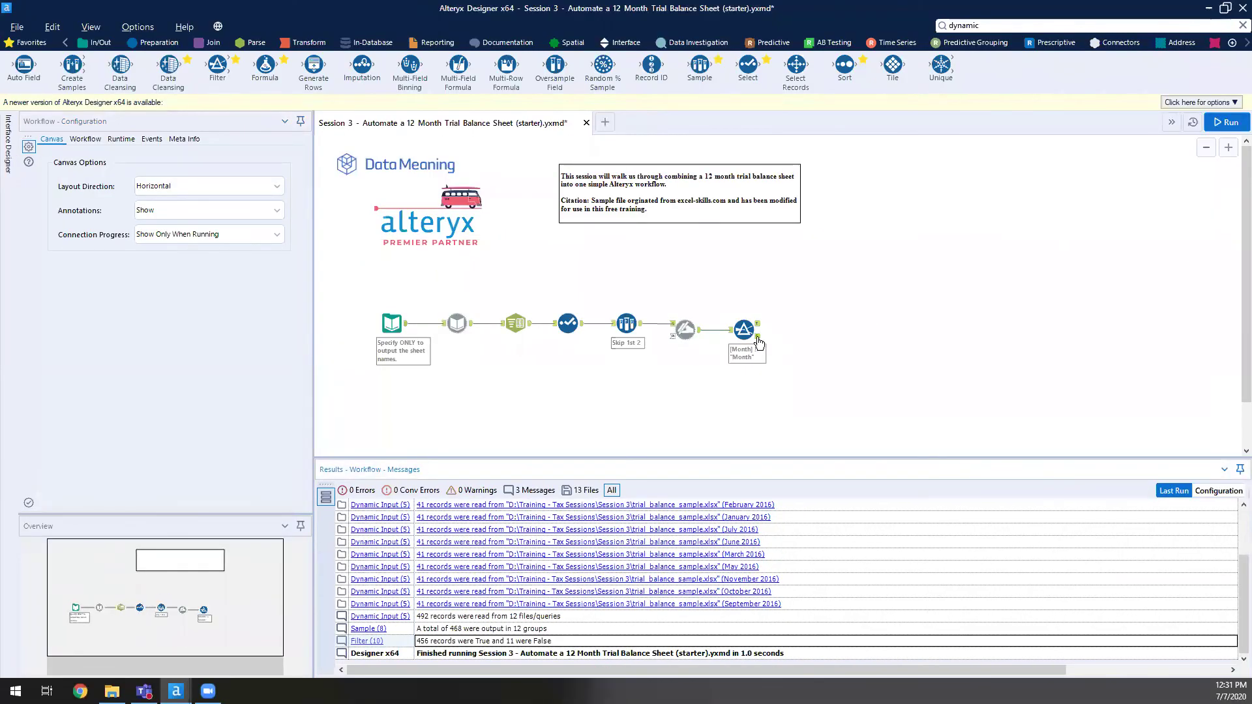
# - Check the Filter outputs: 11 'Month' header rows rejected, 456 records kept
pyautogui.click(758, 339)
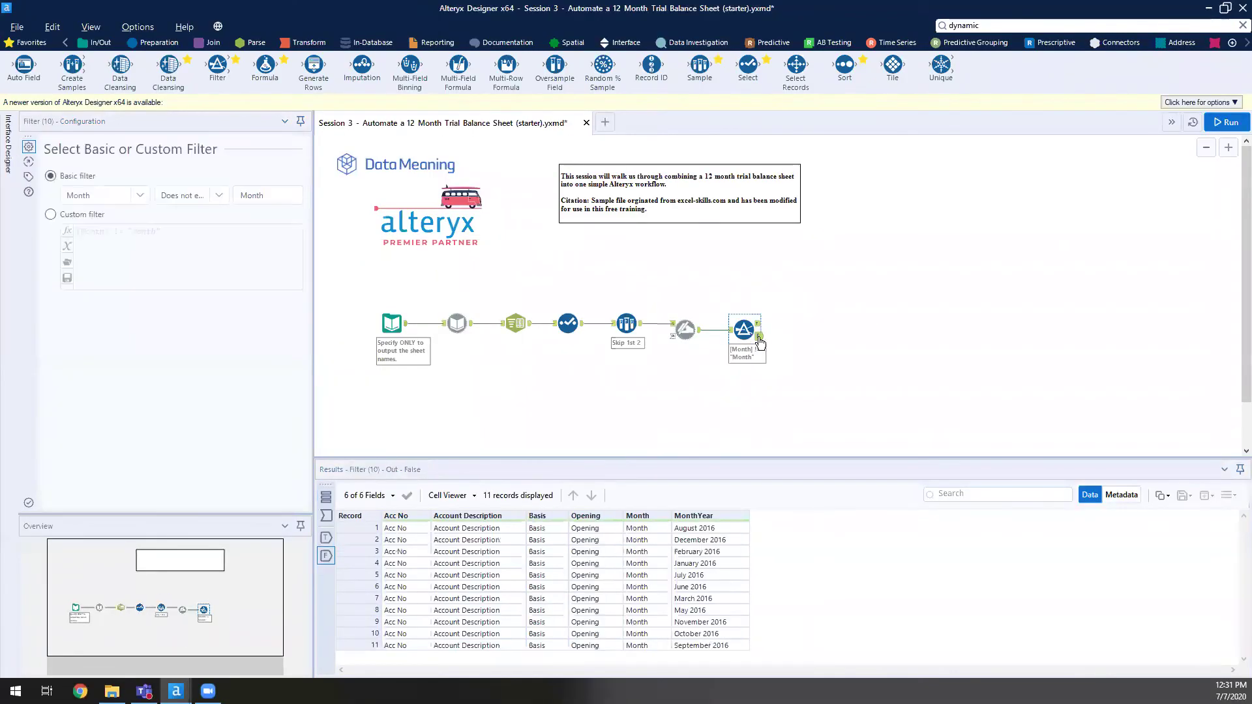
pyautogui.click(637, 528)
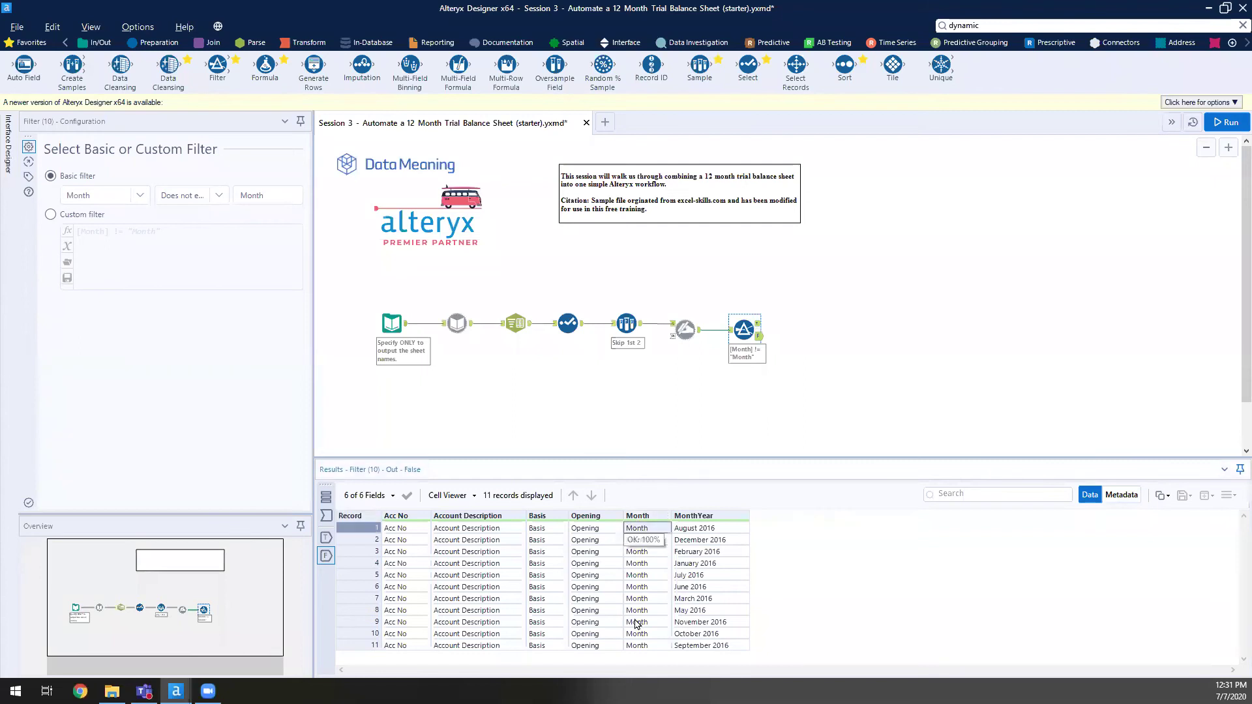
pyautogui.hotkey('ctrl', 'shift', 'Down')
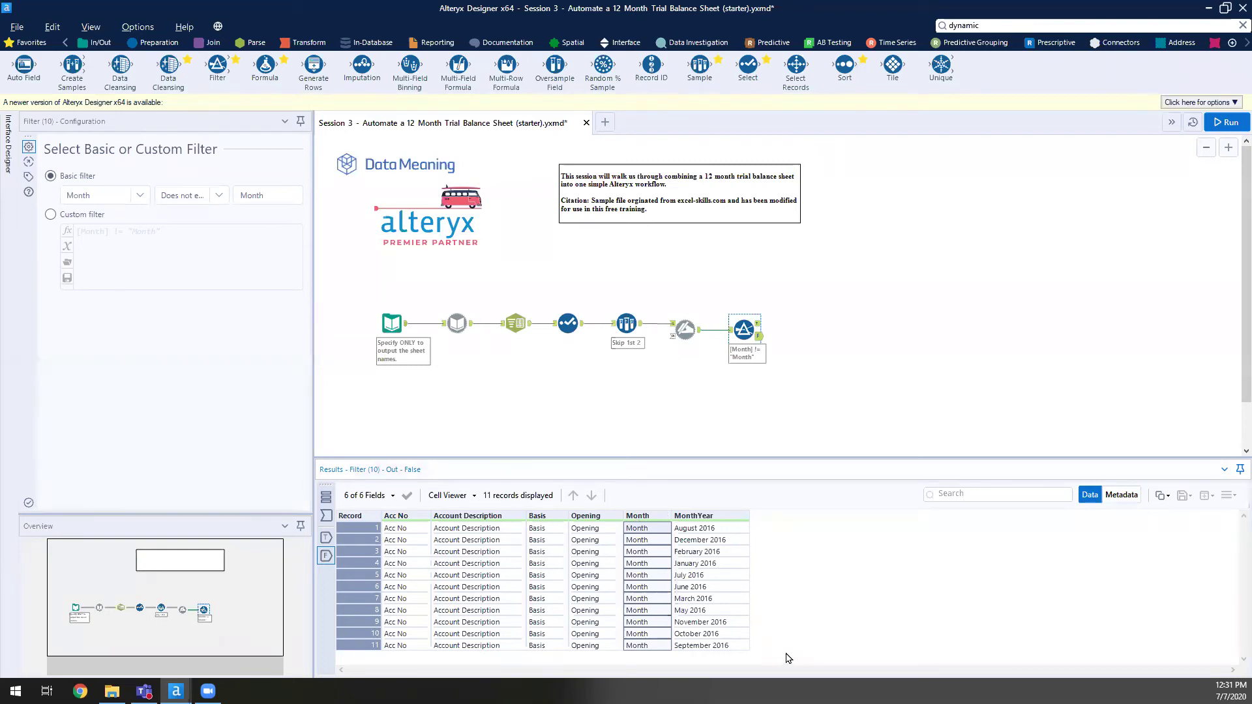
pyautogui.click(758, 324)
pyautogui.click(731, 552)
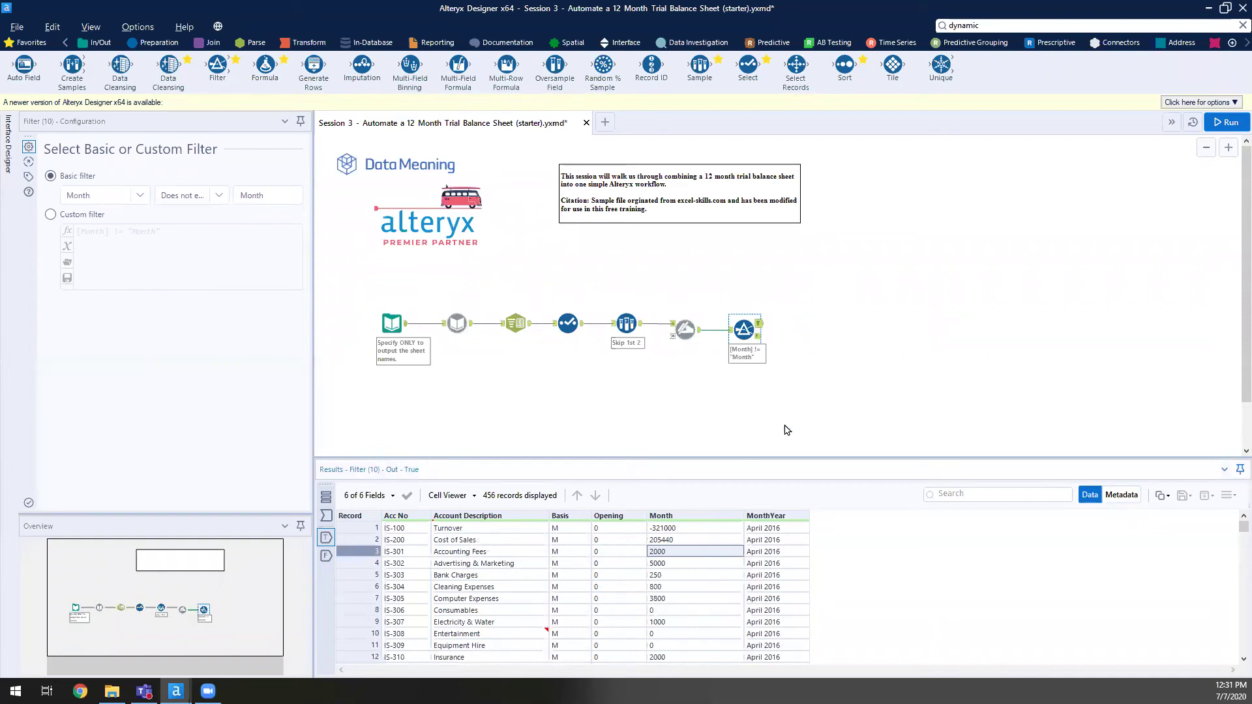
# - Add a Select after the Filter's True output, change Month to Double, then reopen the earlier Select
pyautogui.moveTo(748, 65); pyautogui.dragTo(799, 328)
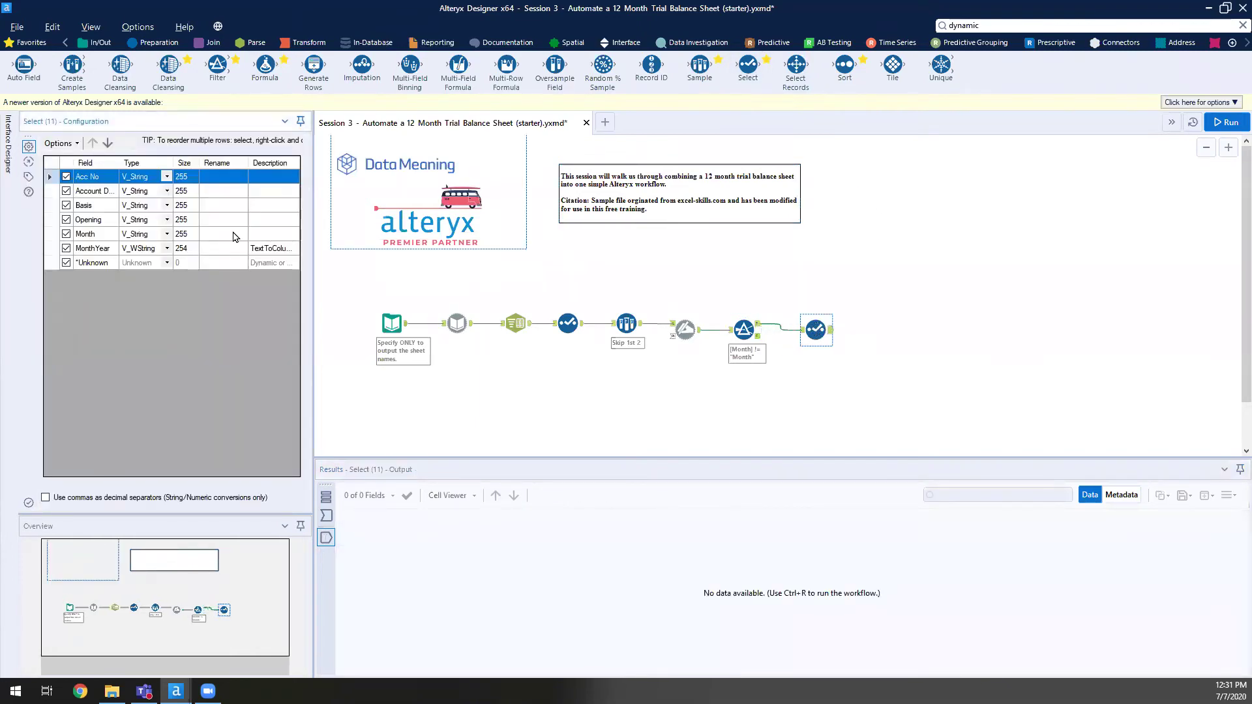
pyautogui.click(165, 234)
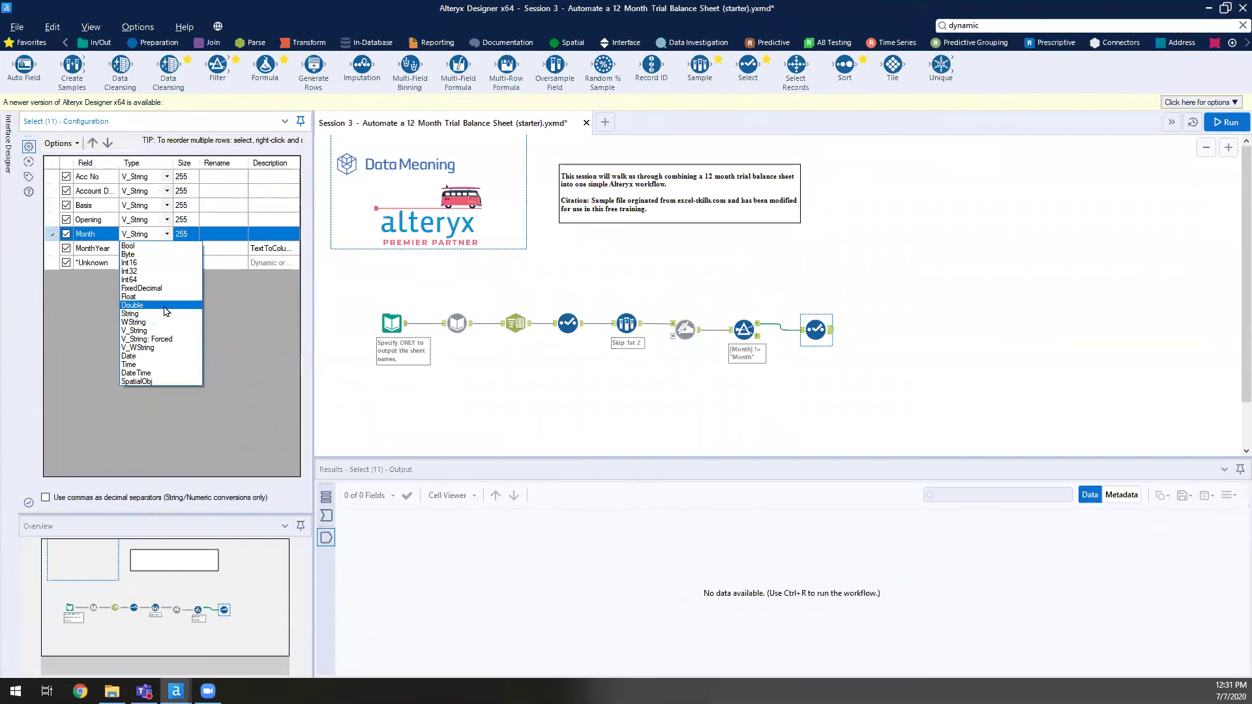
pyautogui.click(165, 305)
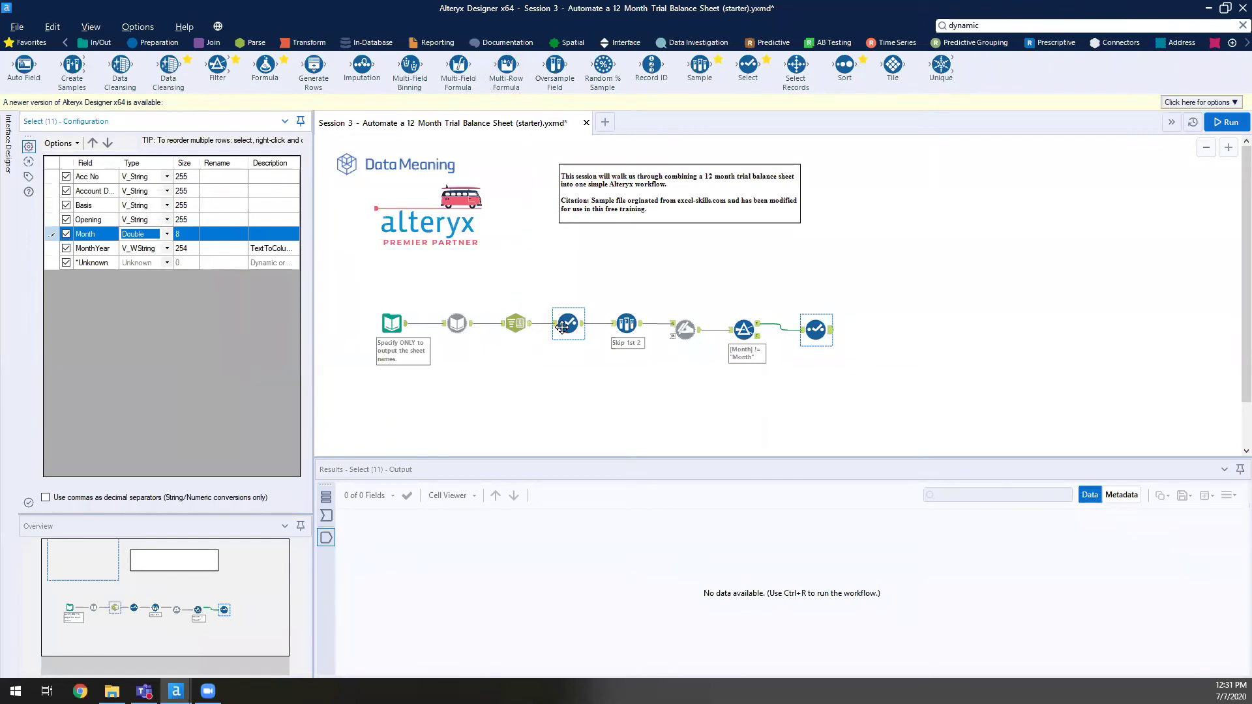
pyautogui.click(564, 334)
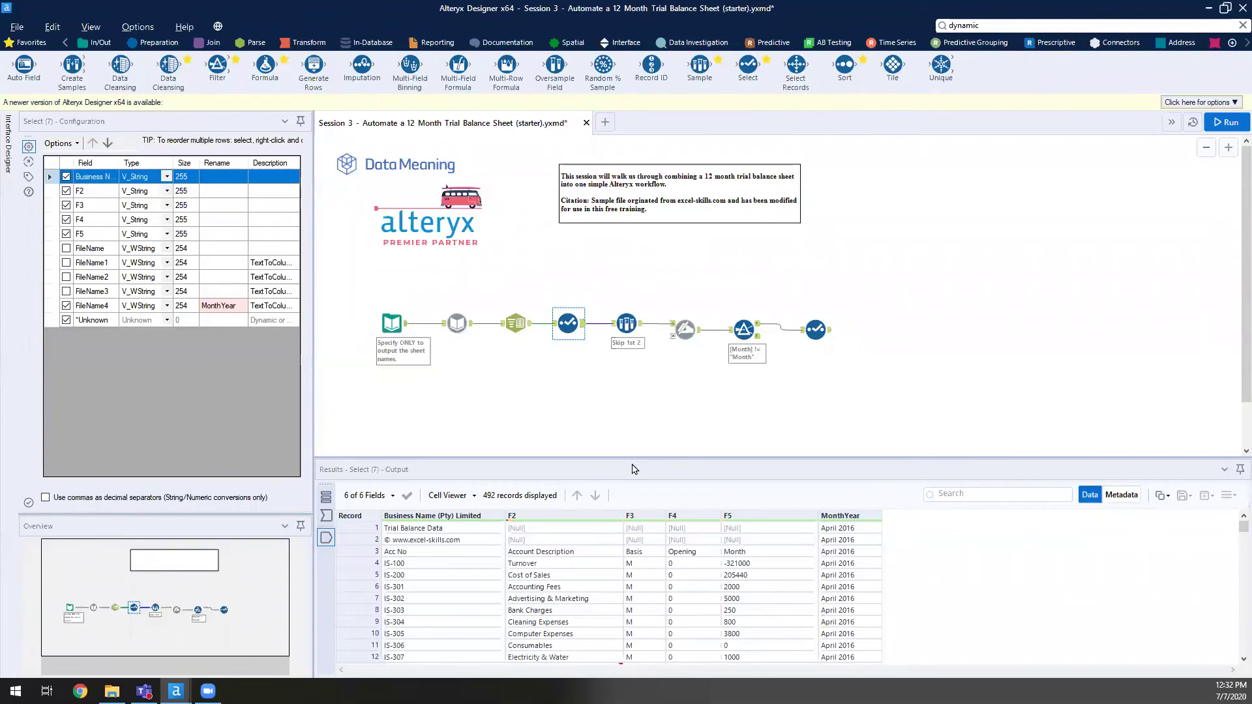
# - Locate repeated 'Month' header rows (records 3 and 85) in the earlier Select output, then reopen the final Select
pyautogui.click(770, 552)
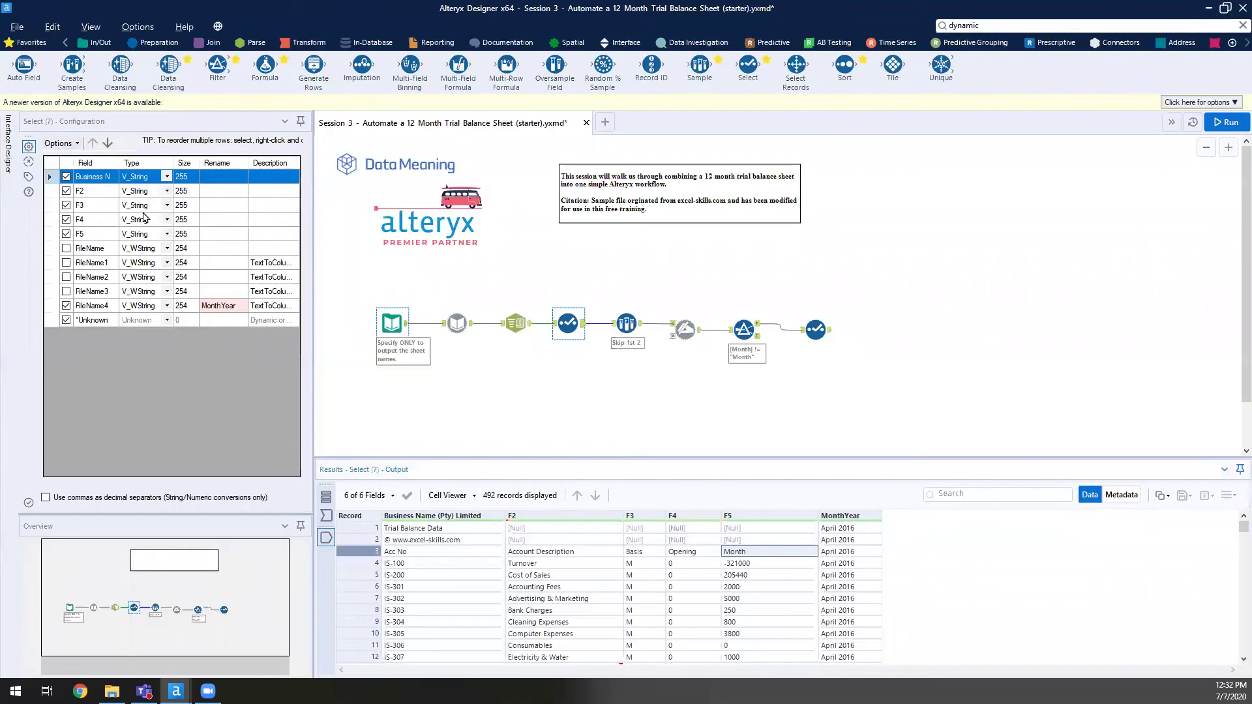
pyautogui.click(225, 234)
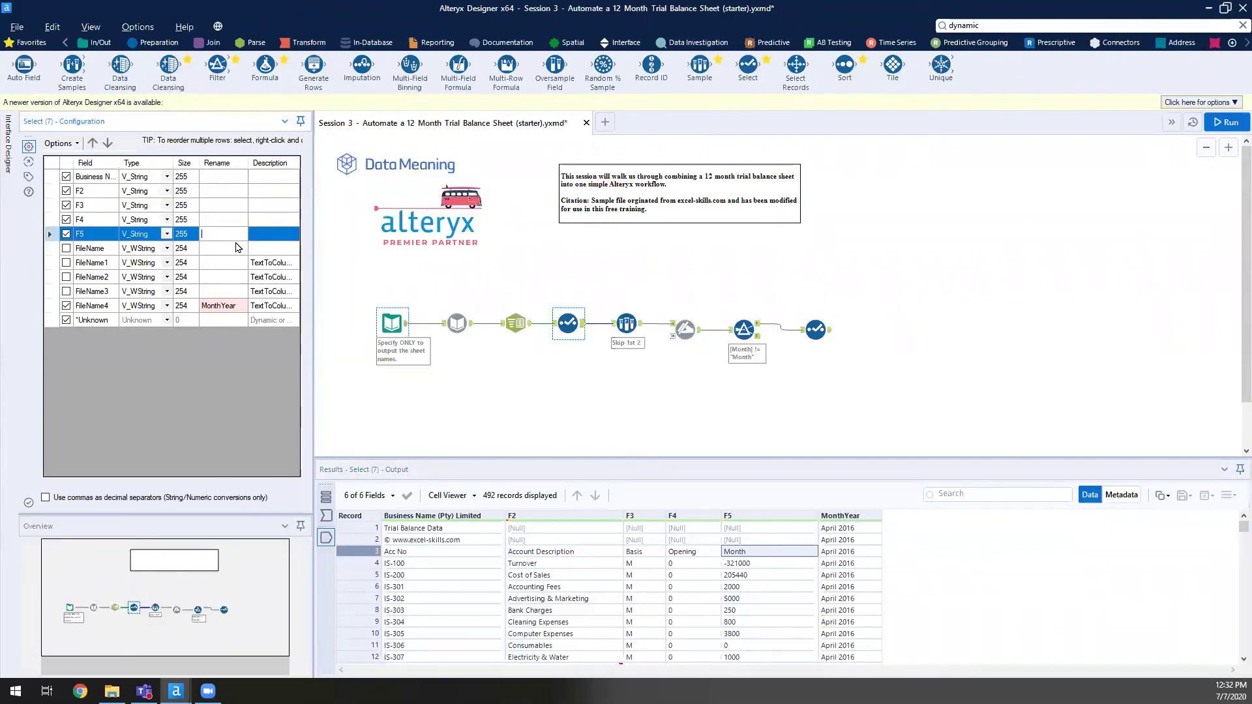
pyautogui.rightClick(760, 646)
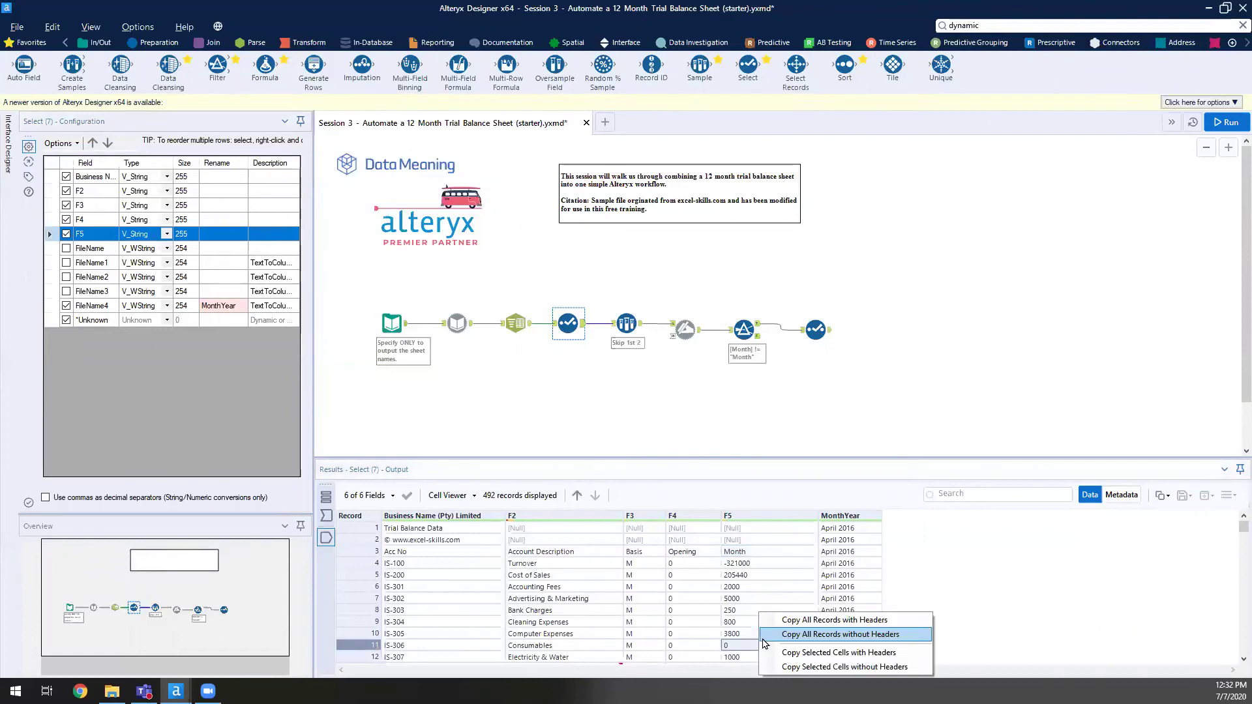
pyautogui.scroll(-20, 734, 595)
pyautogui.scroll(-7, 734, 595)
pyautogui.click(742, 577)
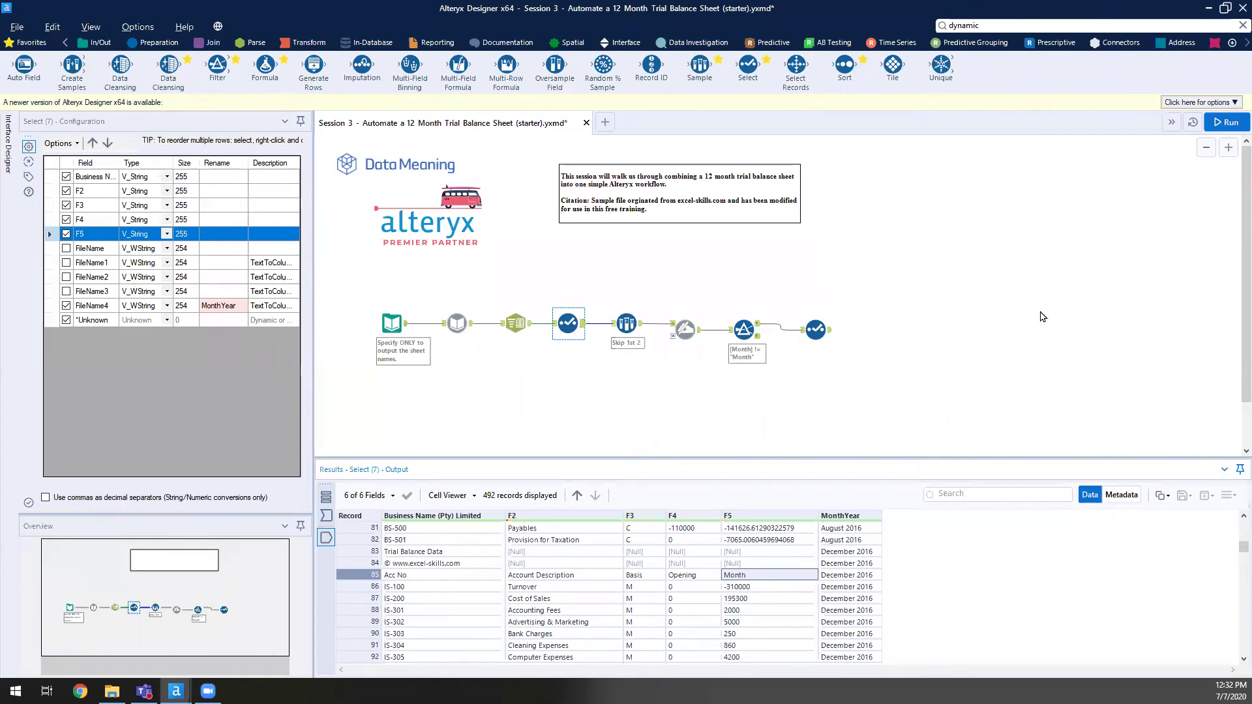
pyautogui.click(827, 330)
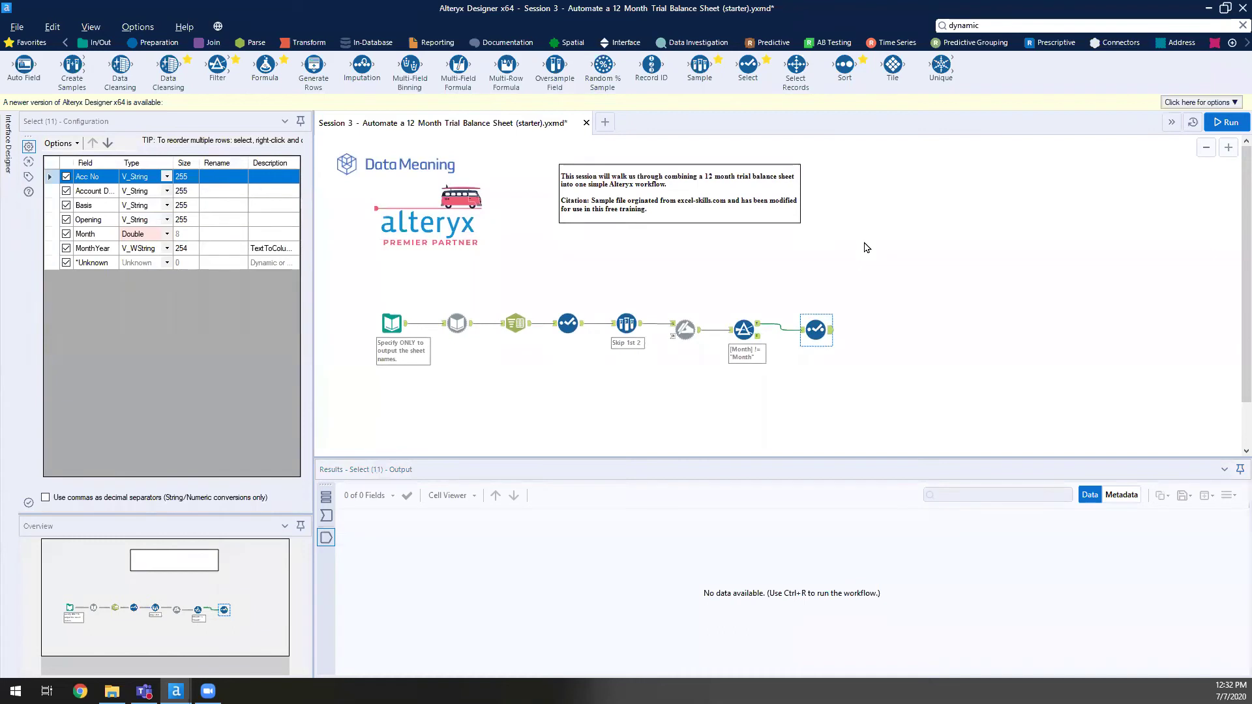
pyautogui.click(1234, 103)
# - Run the workflow and check the numeric Month and MonthYear values in the final output
pyautogui.click(1234, 103)
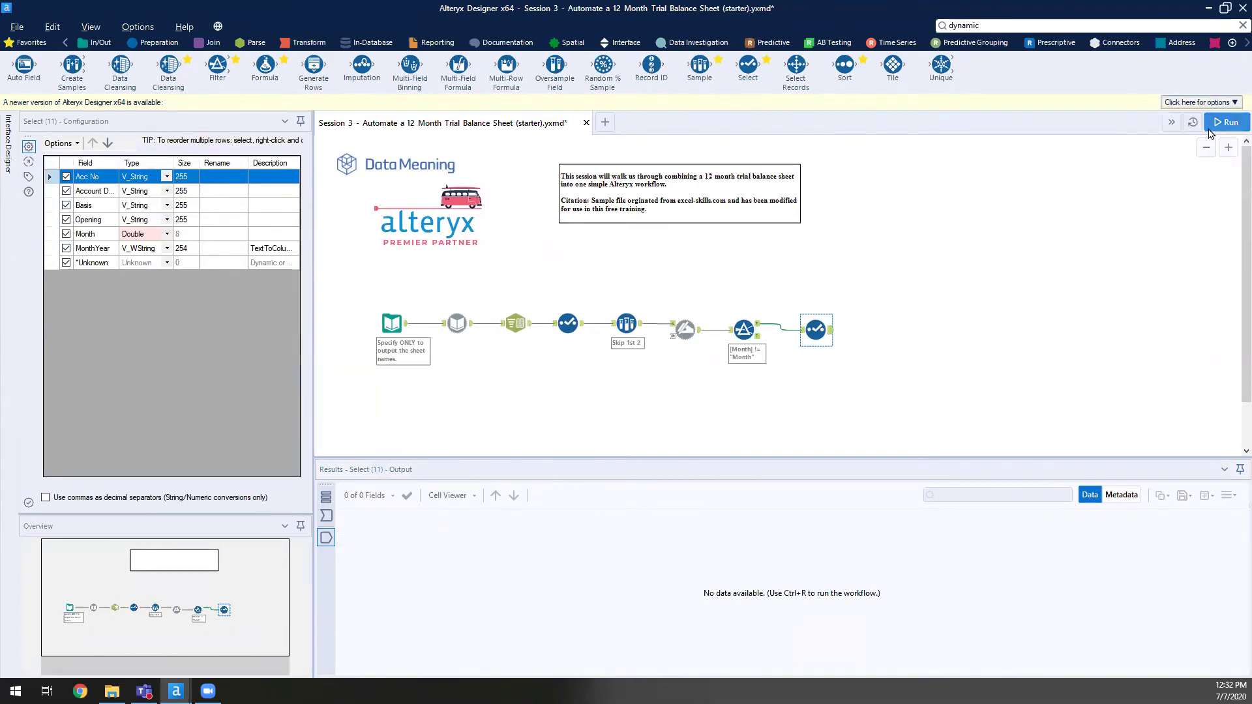
pyautogui.click(1214, 124)
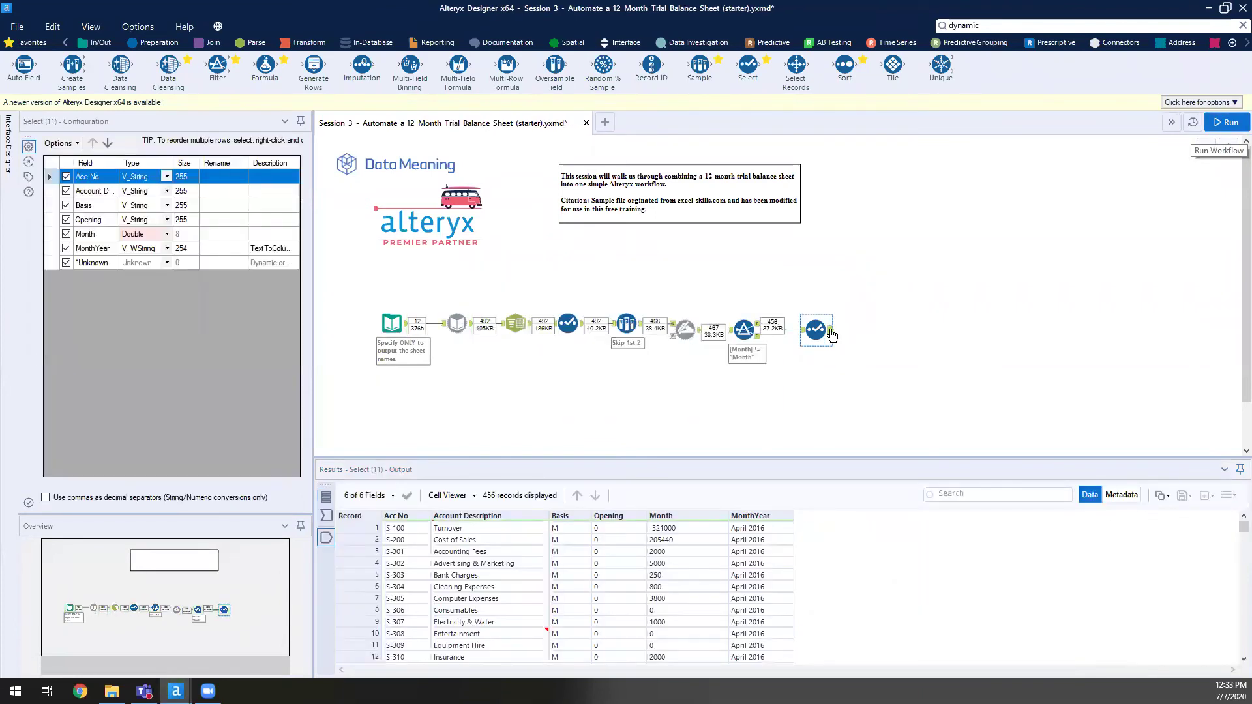
pyautogui.click(751, 540)
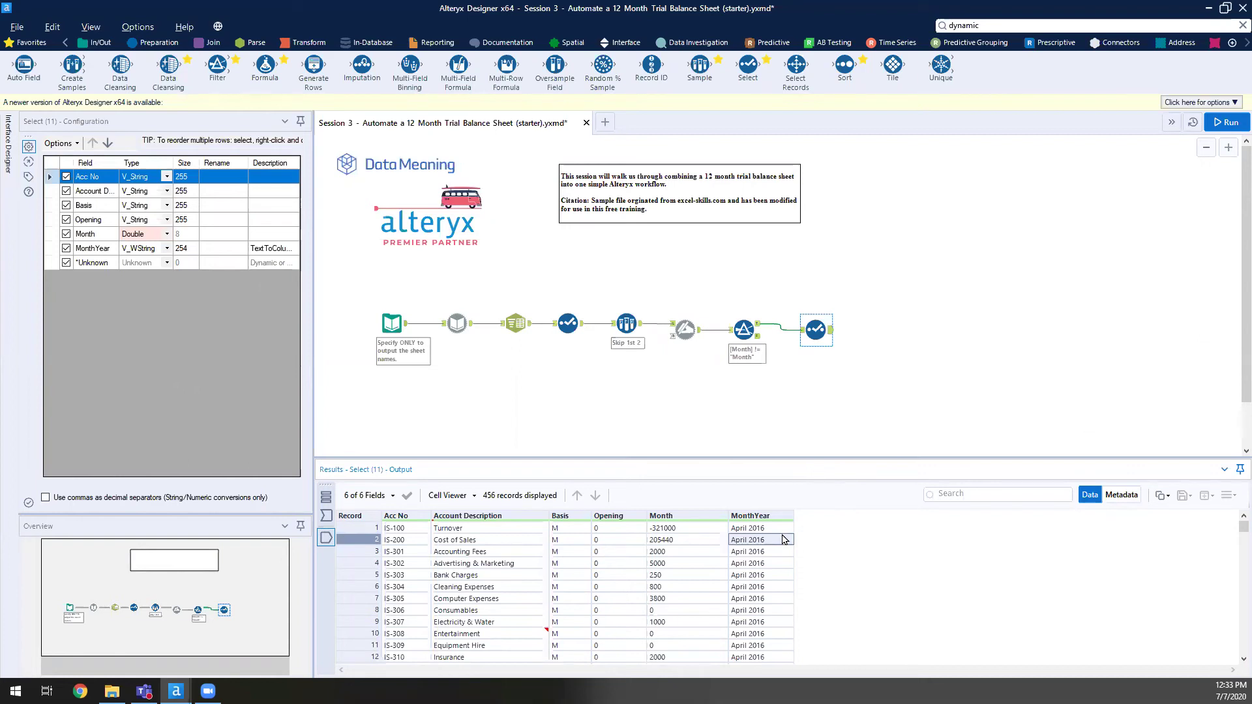
pyautogui.moveTo(785, 540); pyautogui.dragTo(762, 661)
pyautogui.scroll(-1, 758, 612)
pyautogui.click(757, 612)
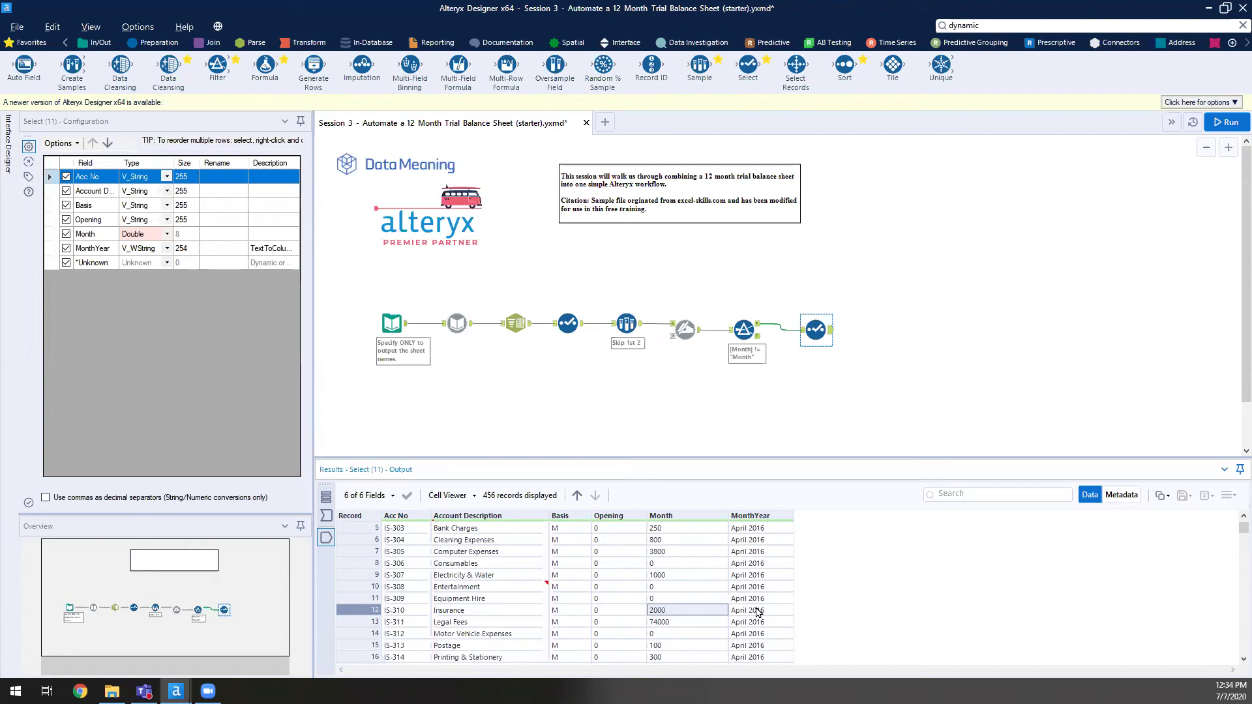
# - Confirm MonthYear values like April 2016 for the first records and review the run messages
pyautogui.click(763, 553)
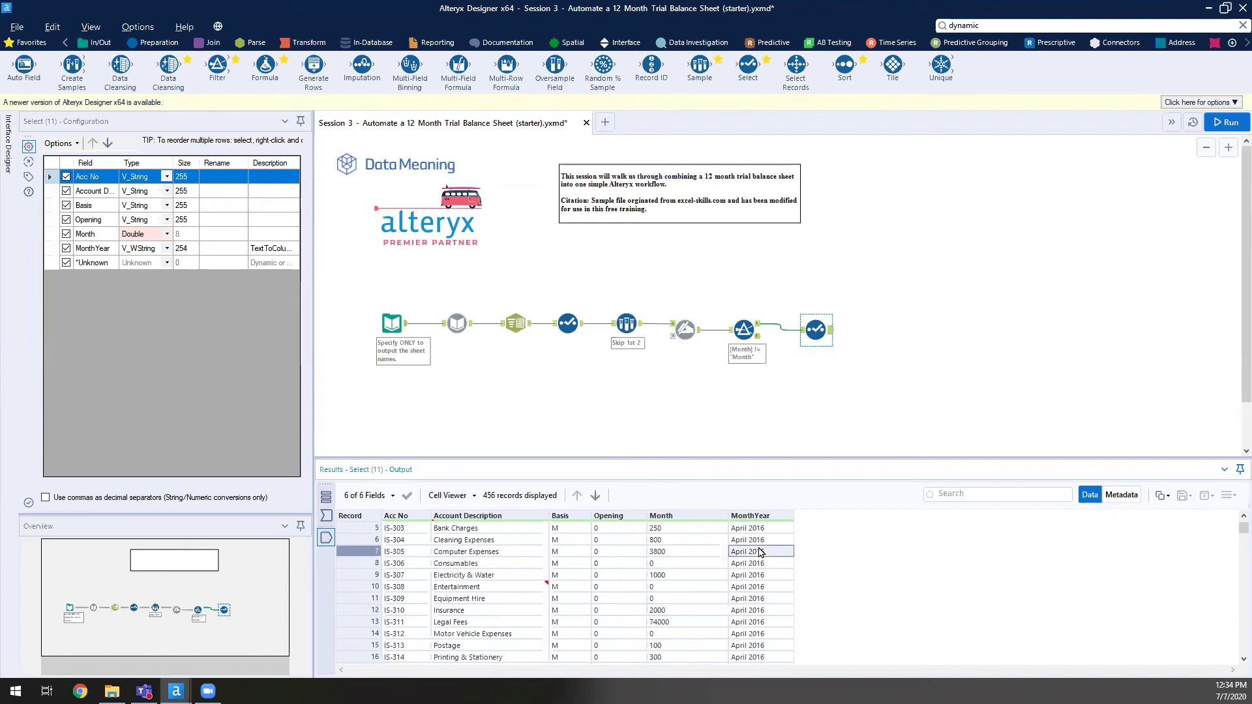
pyautogui.click(769, 541)
pyautogui.click(769, 530)
pyautogui.scroll(2, 772, 571)
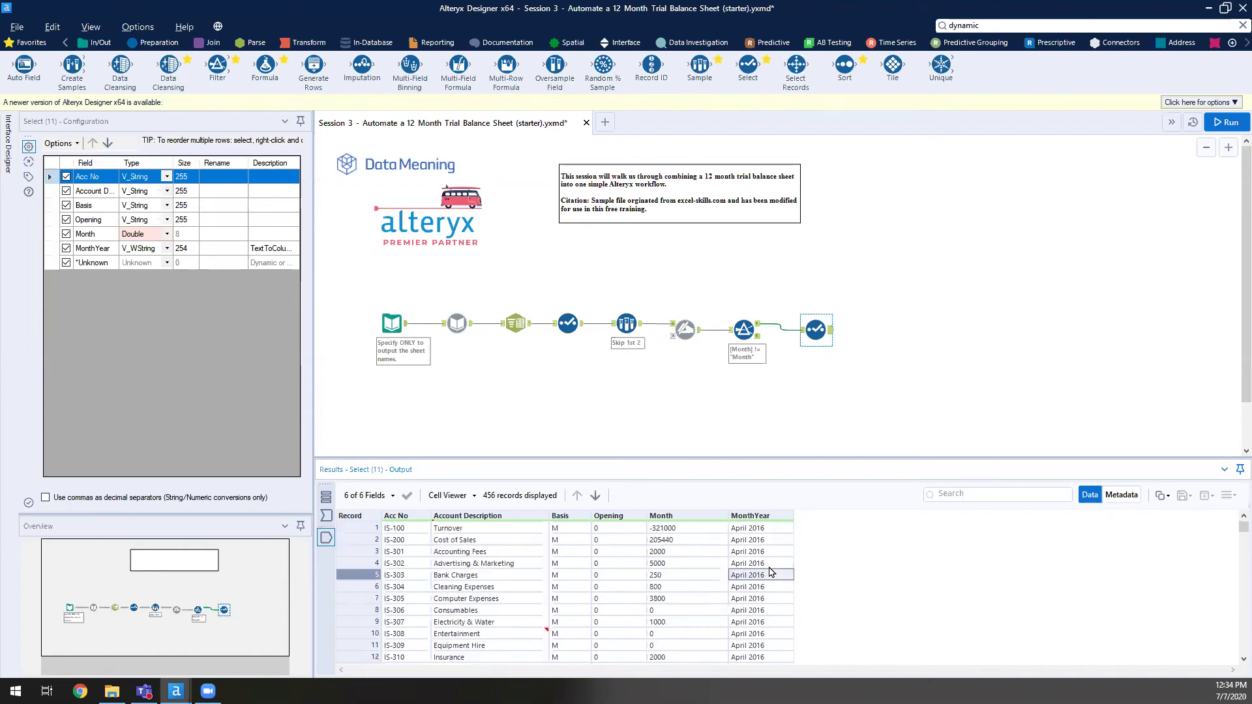
pyautogui.moveTo(783, 564); pyautogui.dragTo(690, 461)
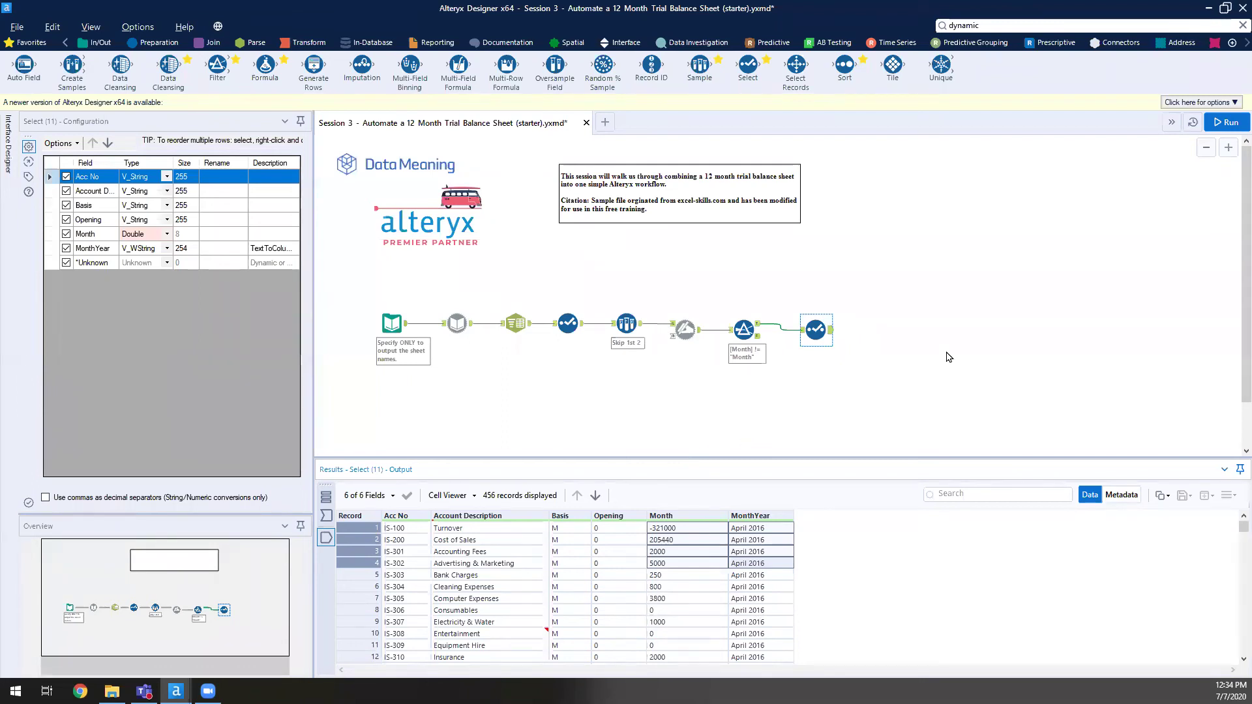
pyautogui.click(949, 330)
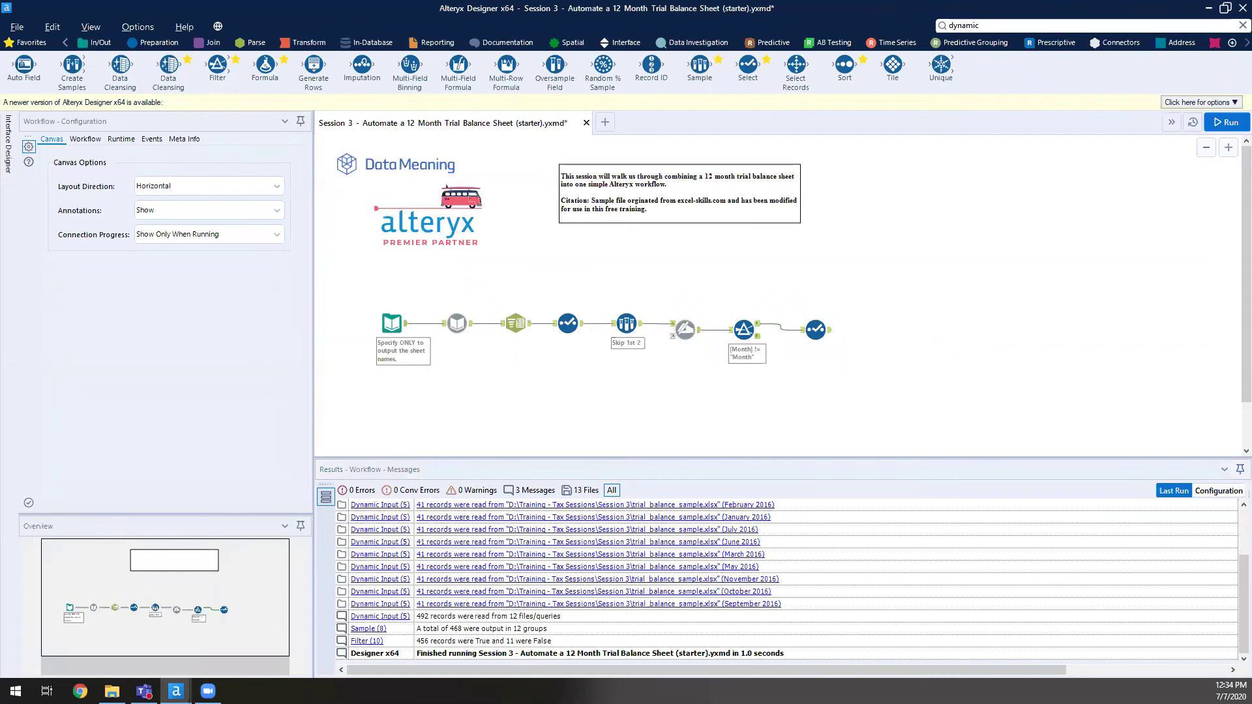
pyautogui.click(310, 41)
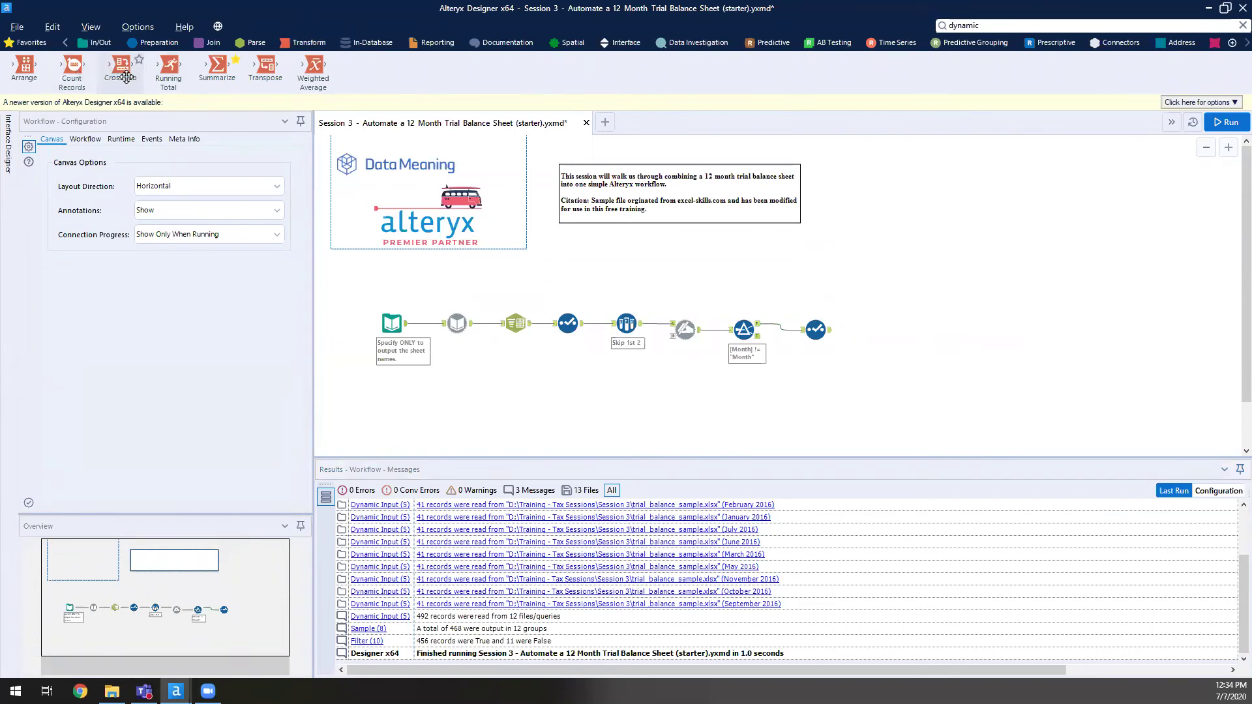
# - Add a Cross Tab grouping Acc No, Account Description, Basis, with MonthYear headers and summed Month values
pyautogui.moveTo(123, 72); pyautogui.dragTo(882, 330)
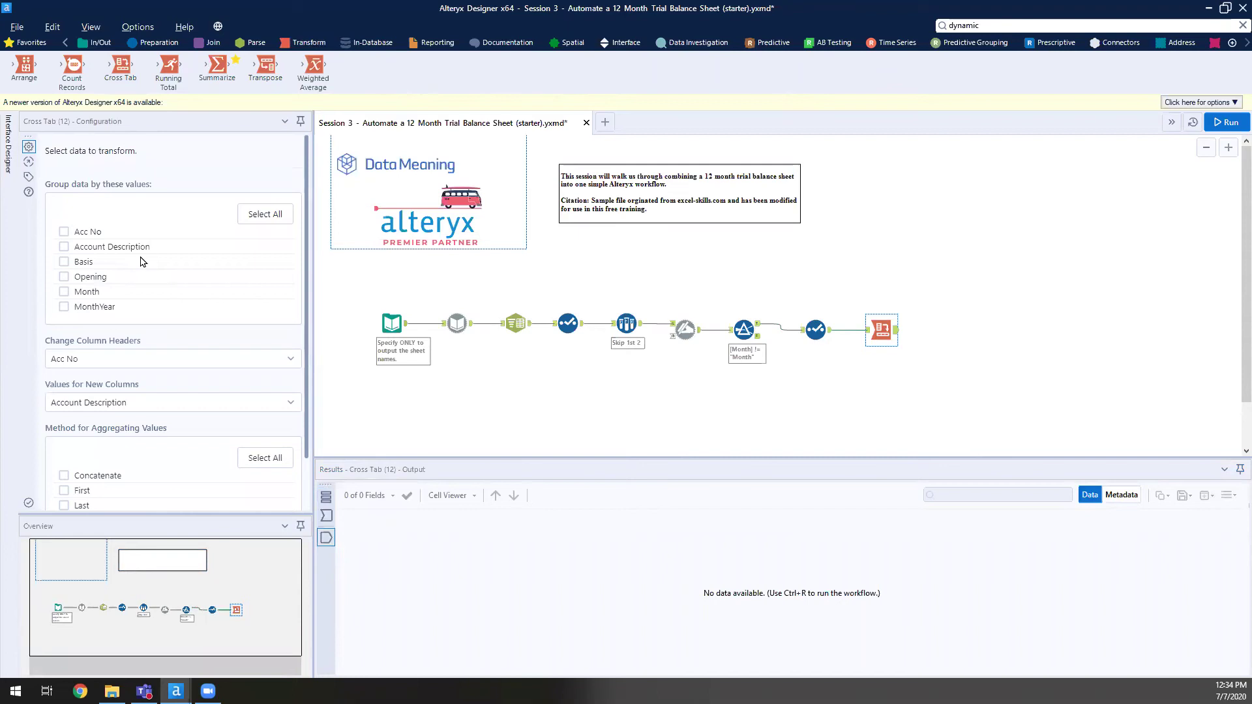
pyautogui.click(98, 233)
pyautogui.click(115, 247)
pyautogui.click(129, 261)
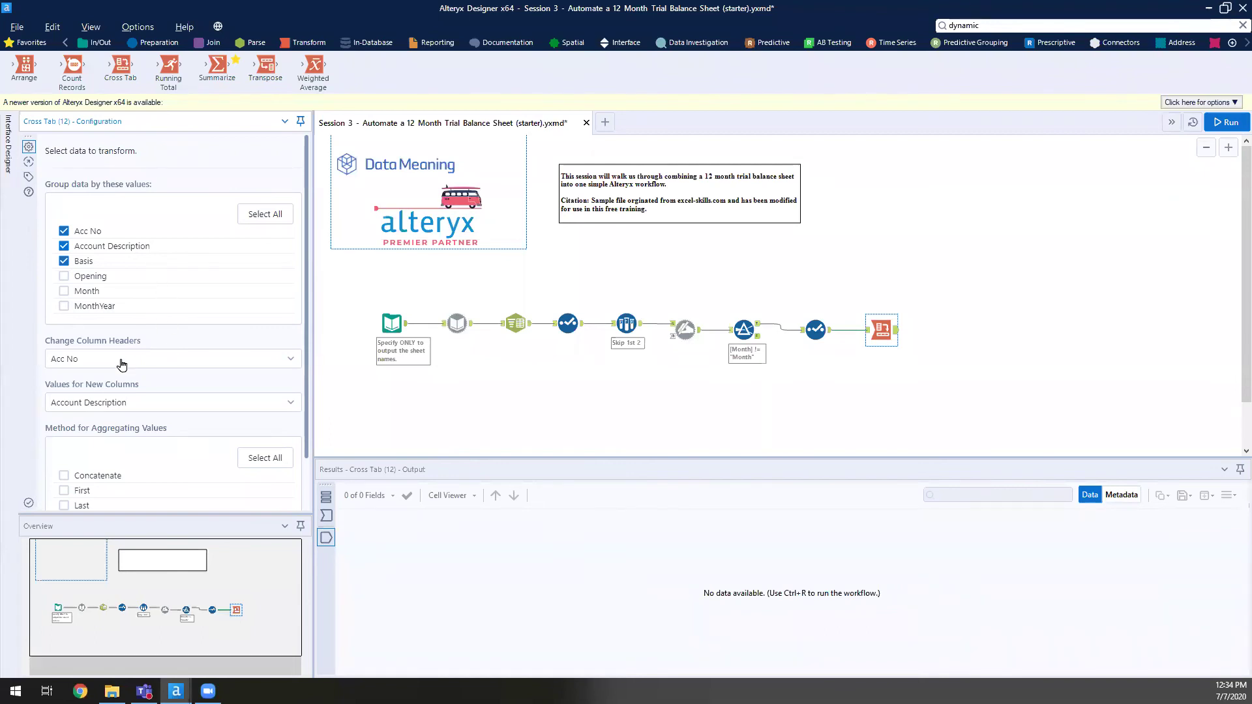
pyautogui.click(92, 357)
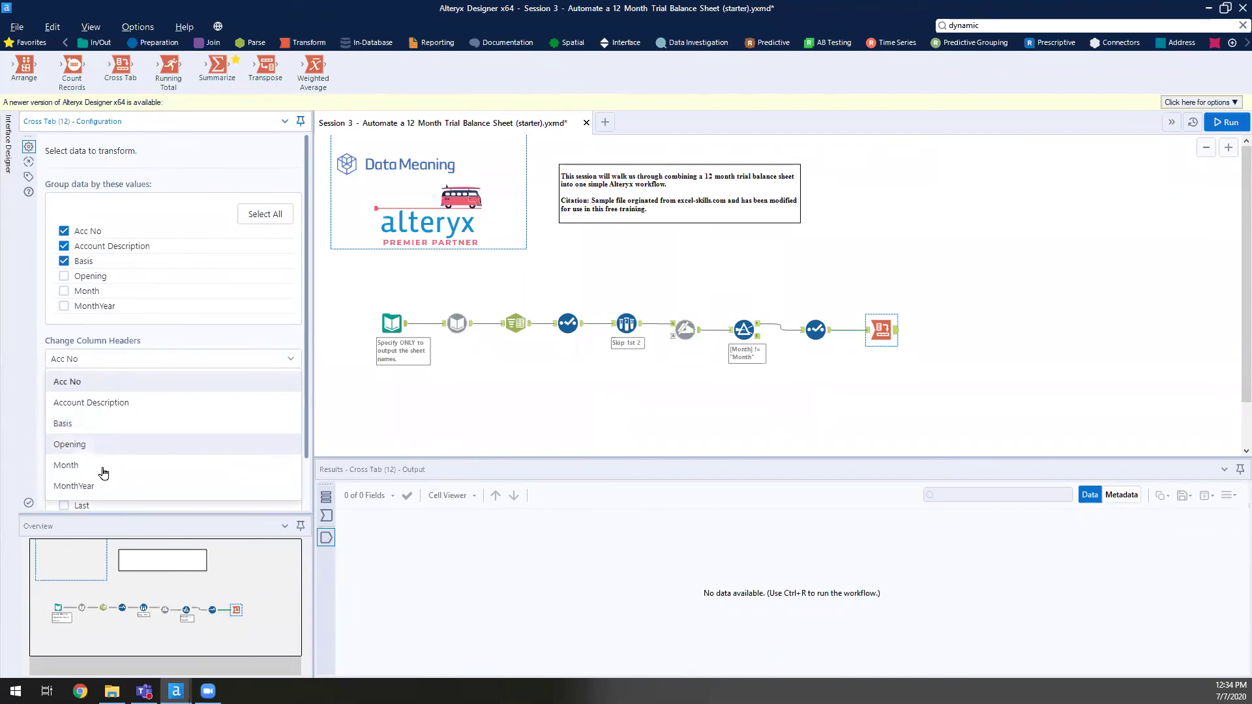
pyautogui.click(102, 487)
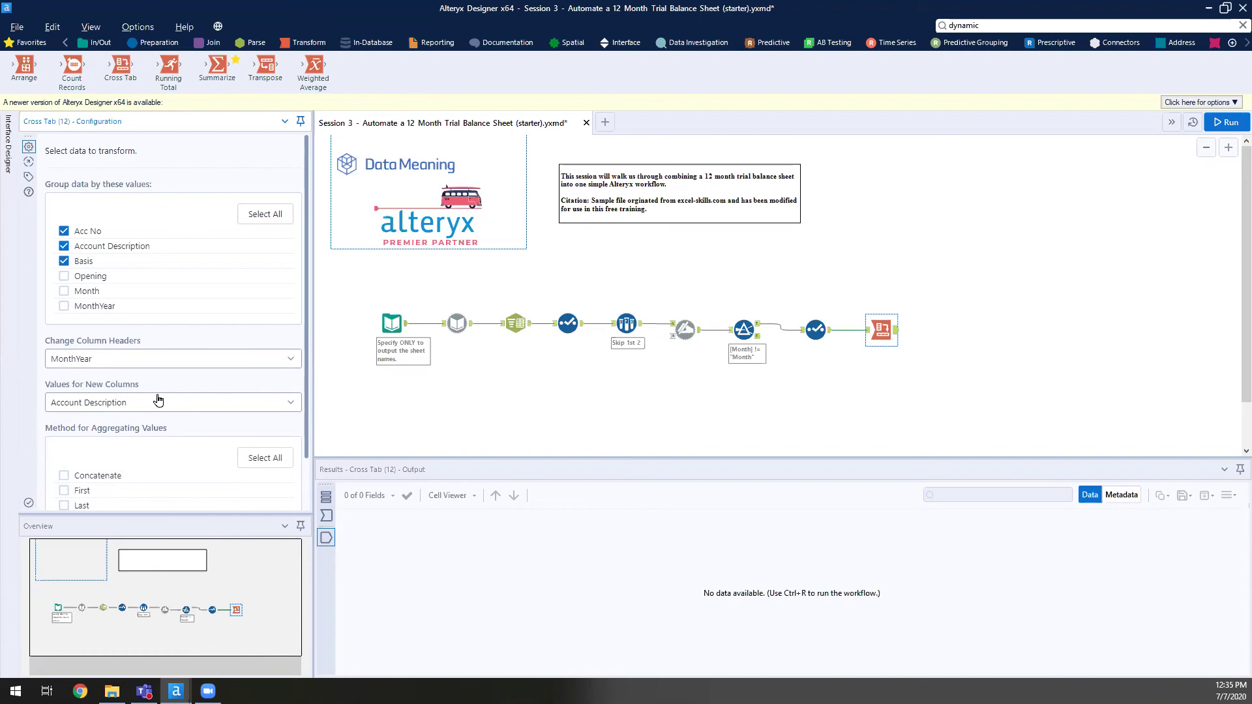
pyautogui.click(157, 400)
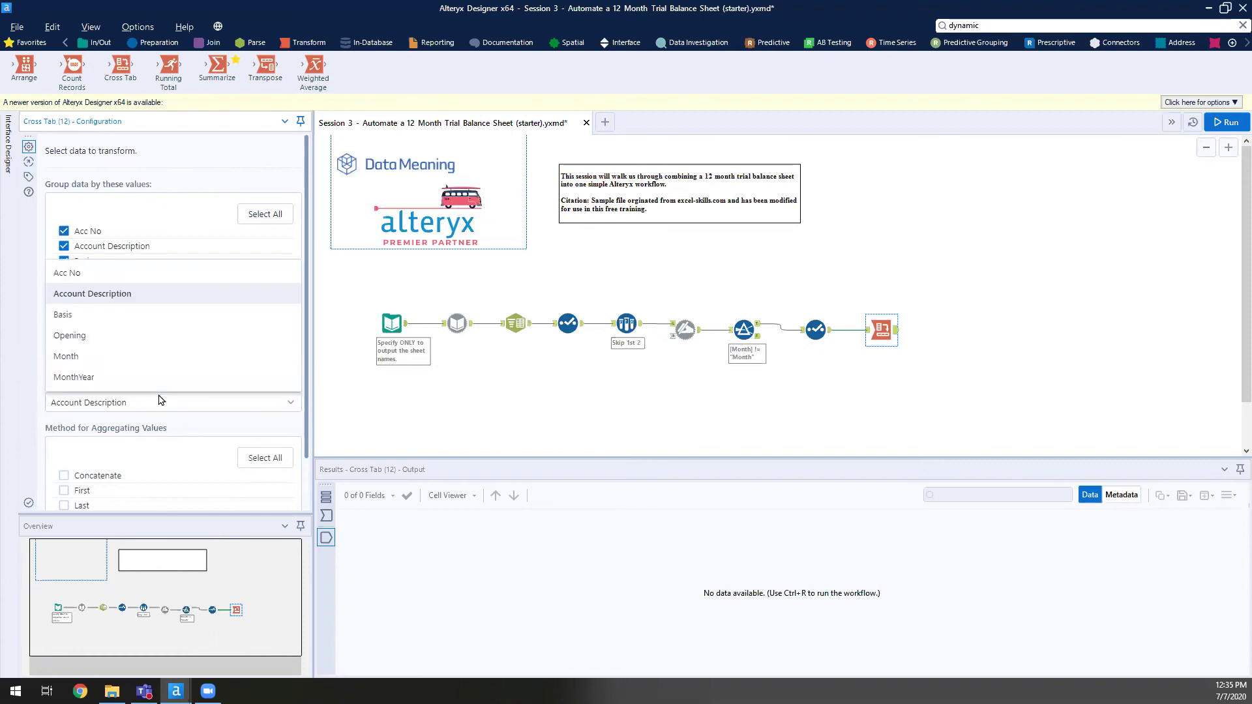
pyautogui.click(84, 361)
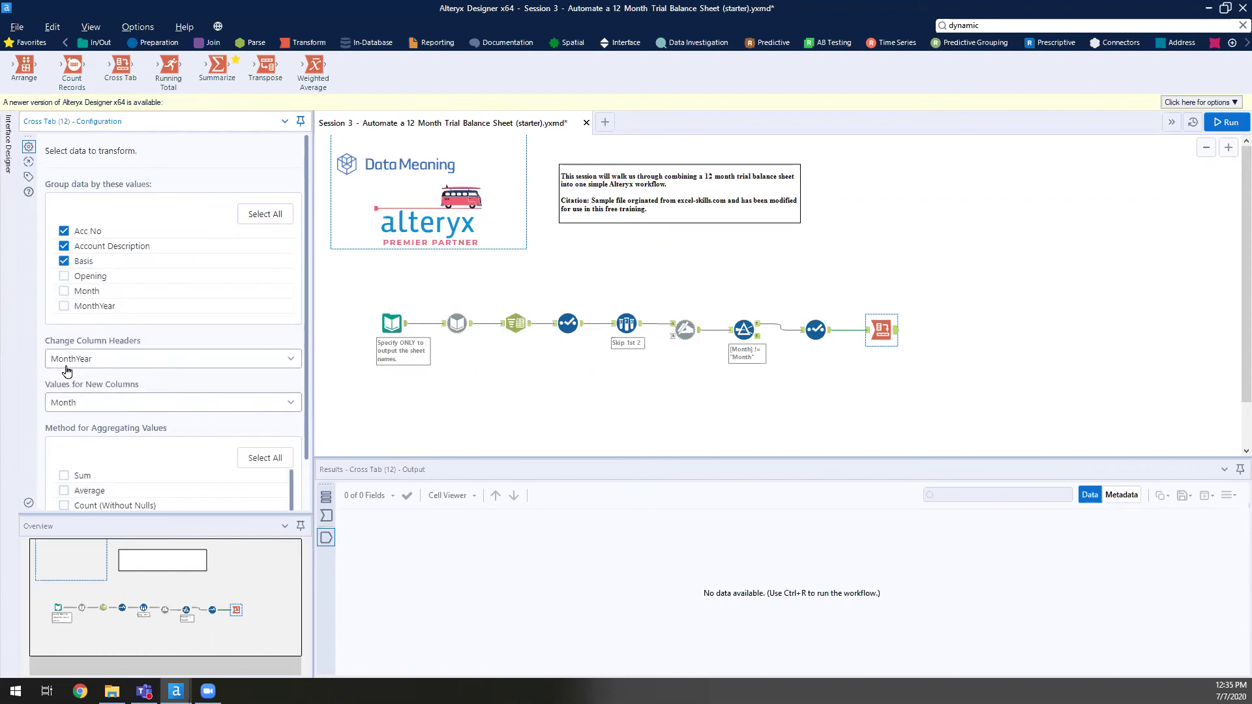
pyautogui.click(64, 476)
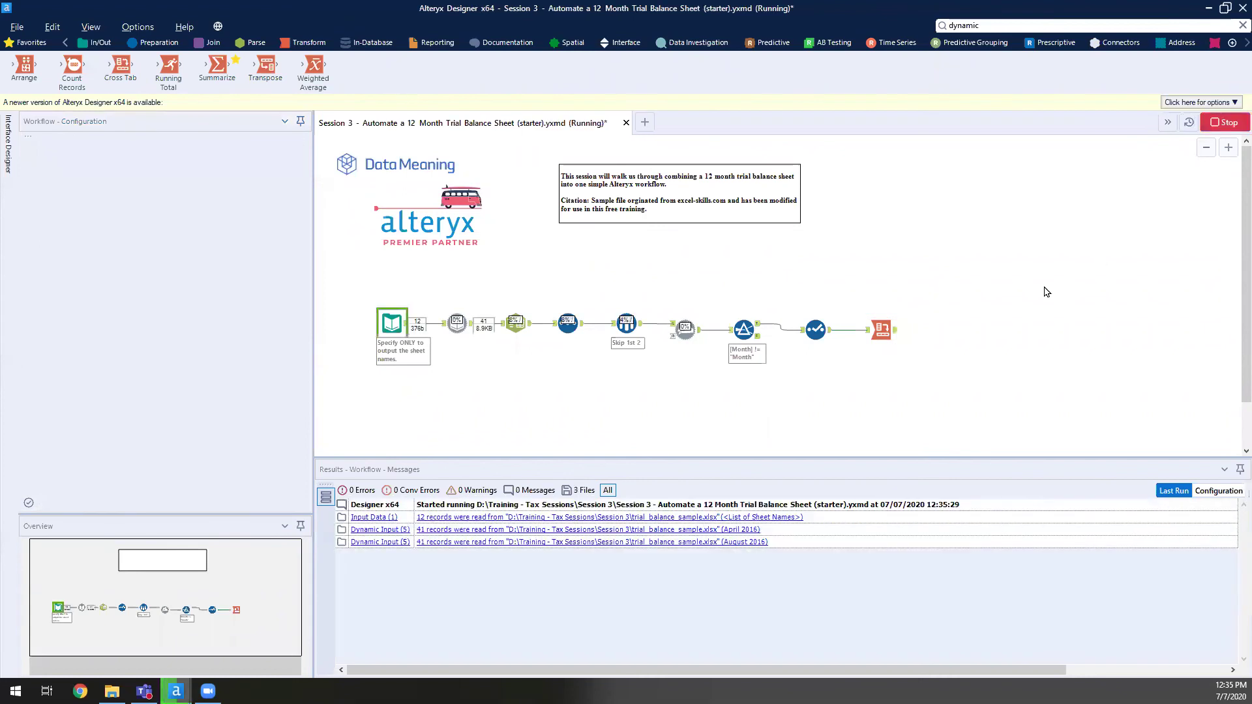
# - Review the Cross Tab output: 38 account records with month columns like April_2016
pyautogui.click(895, 331)
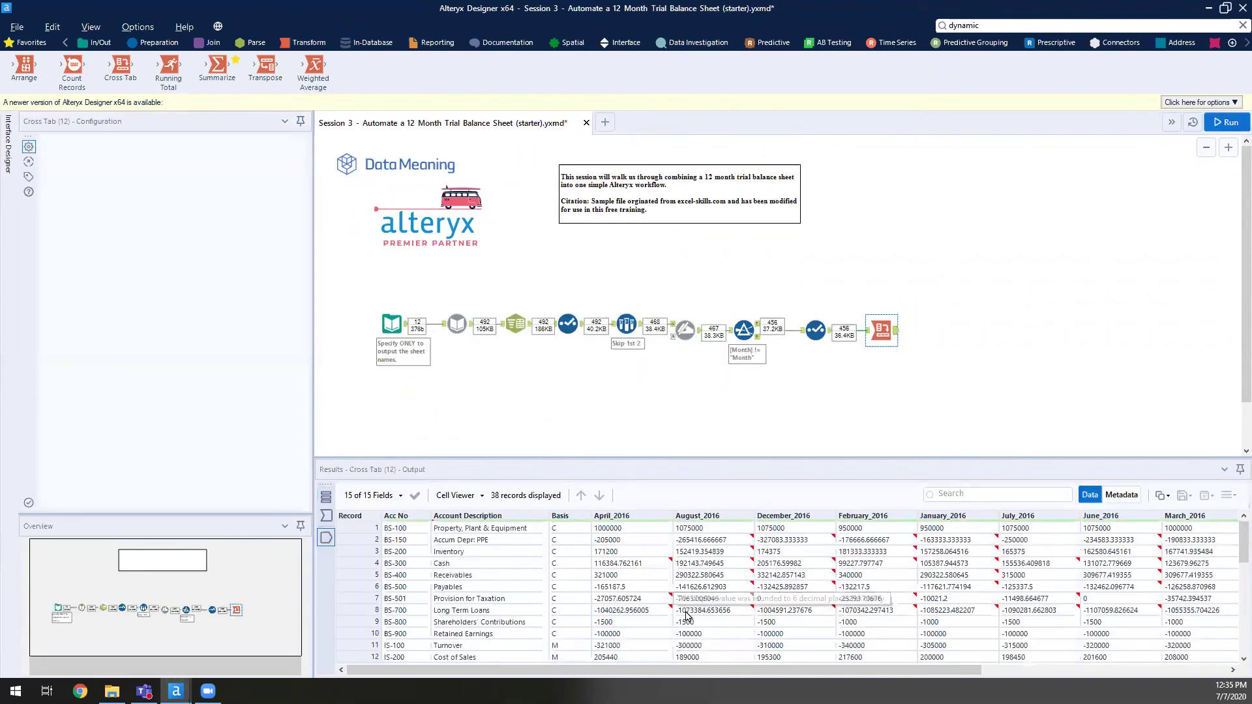
pyautogui.moveTo(557, 674); pyautogui.dragTo(662, 674)
pyautogui.moveTo(499, 528); pyautogui.dragTo(455, 559)
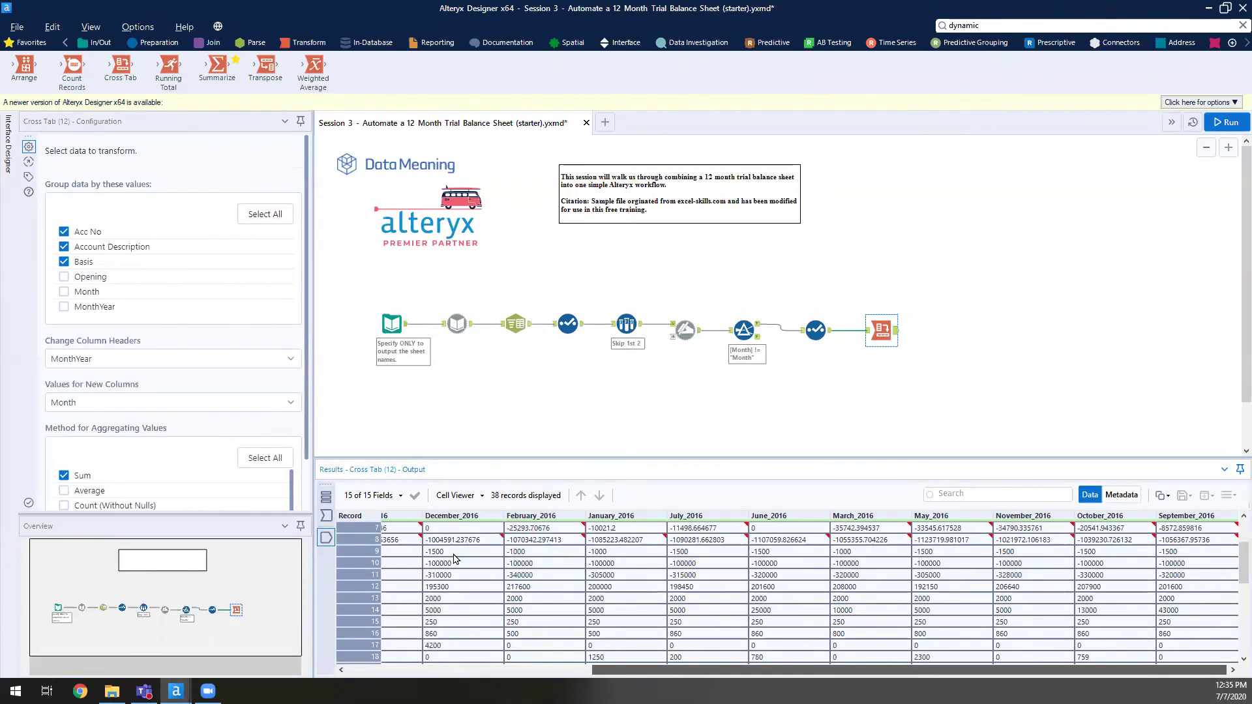
# - Inspect the records entering the Cross Tab and their MonthYear values, then show the Parse tools
pyautogui.click(880, 334)
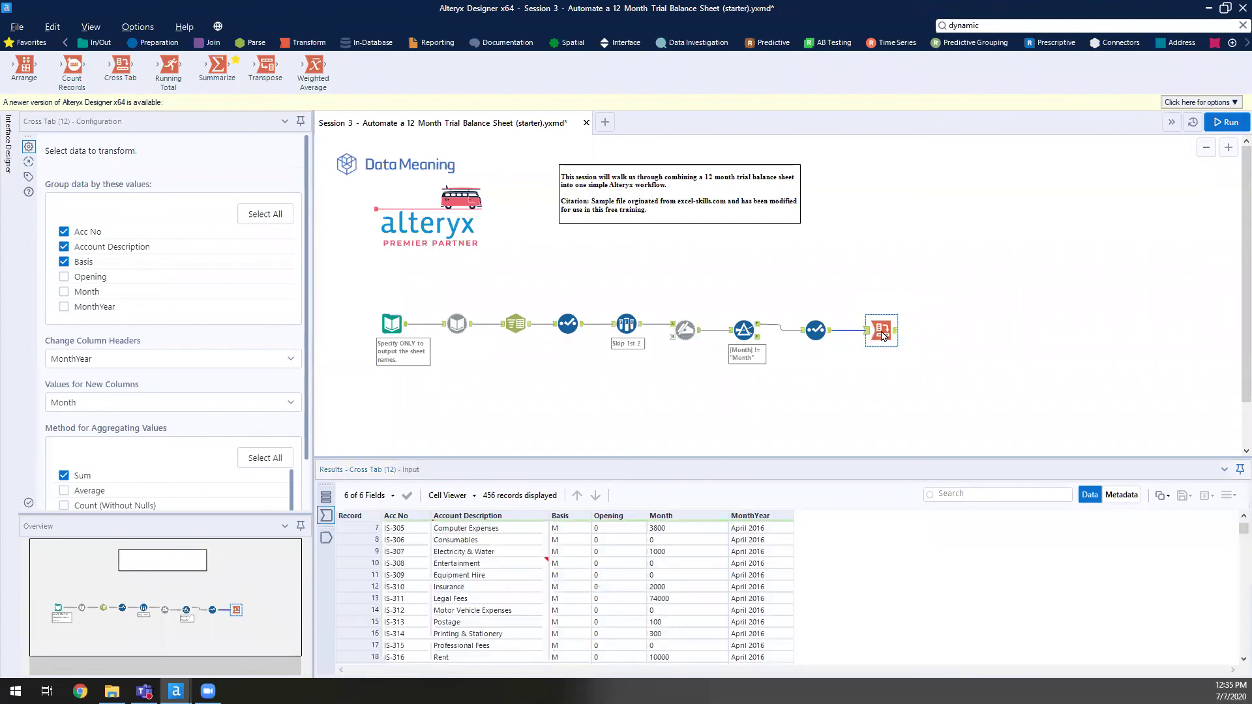
pyautogui.moveTo(782, 600); pyautogui.dragTo(750, 567)
pyautogui.click(750, 633)
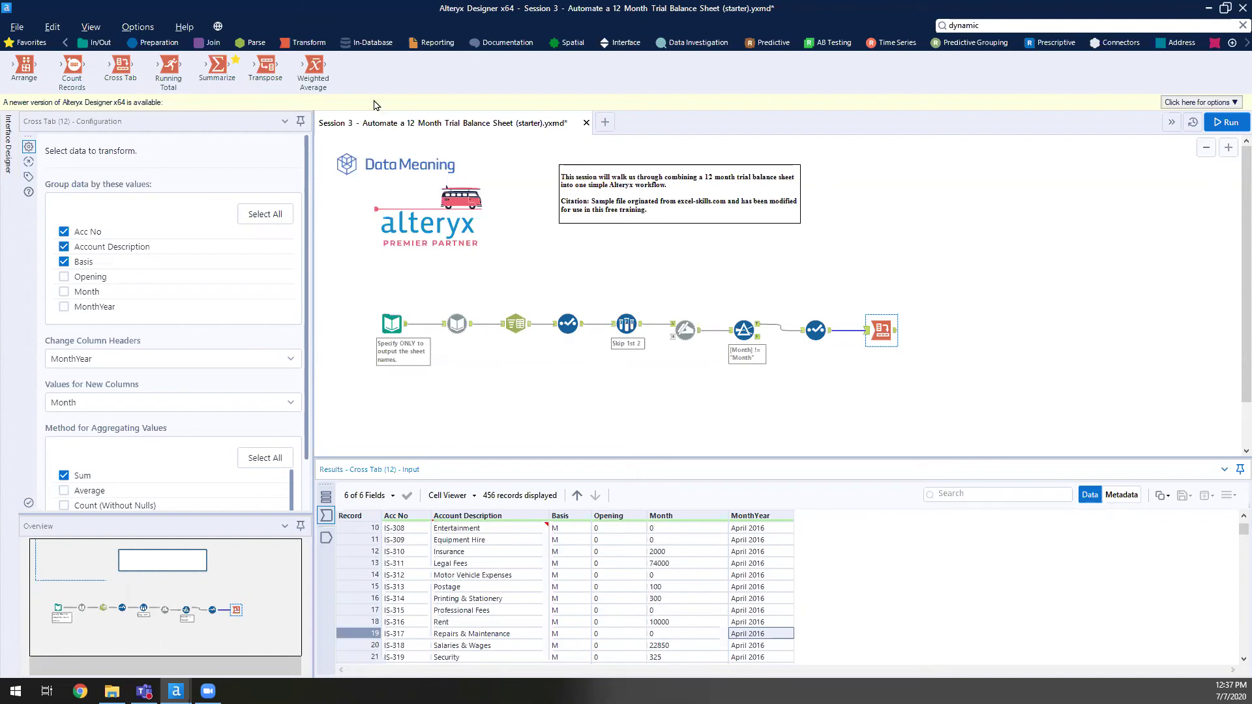
pyautogui.click(248, 44)
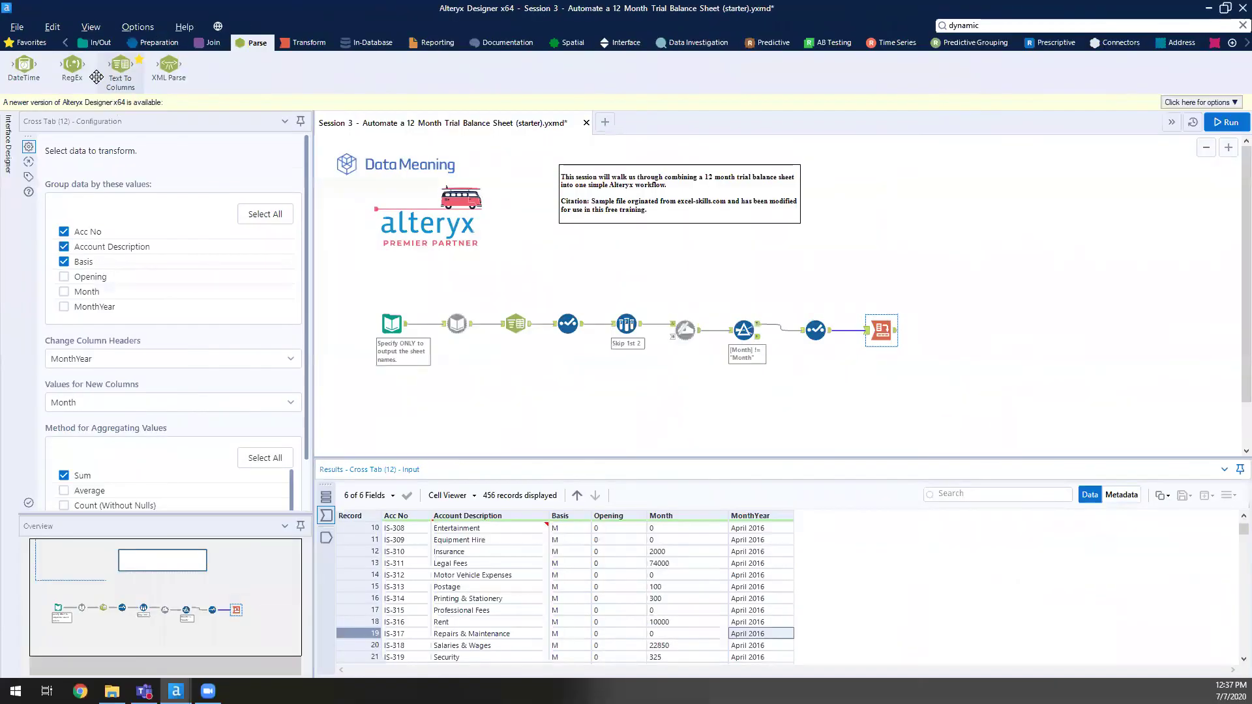
# - Add a RegEx tool branching from the Dynamic Input and set it to parse the FileName column
pyautogui.moveTo(126, 111); pyautogui.dragTo(1163, 673)
pyautogui.moveTo(661, 384); pyautogui.dragTo(519, 369)
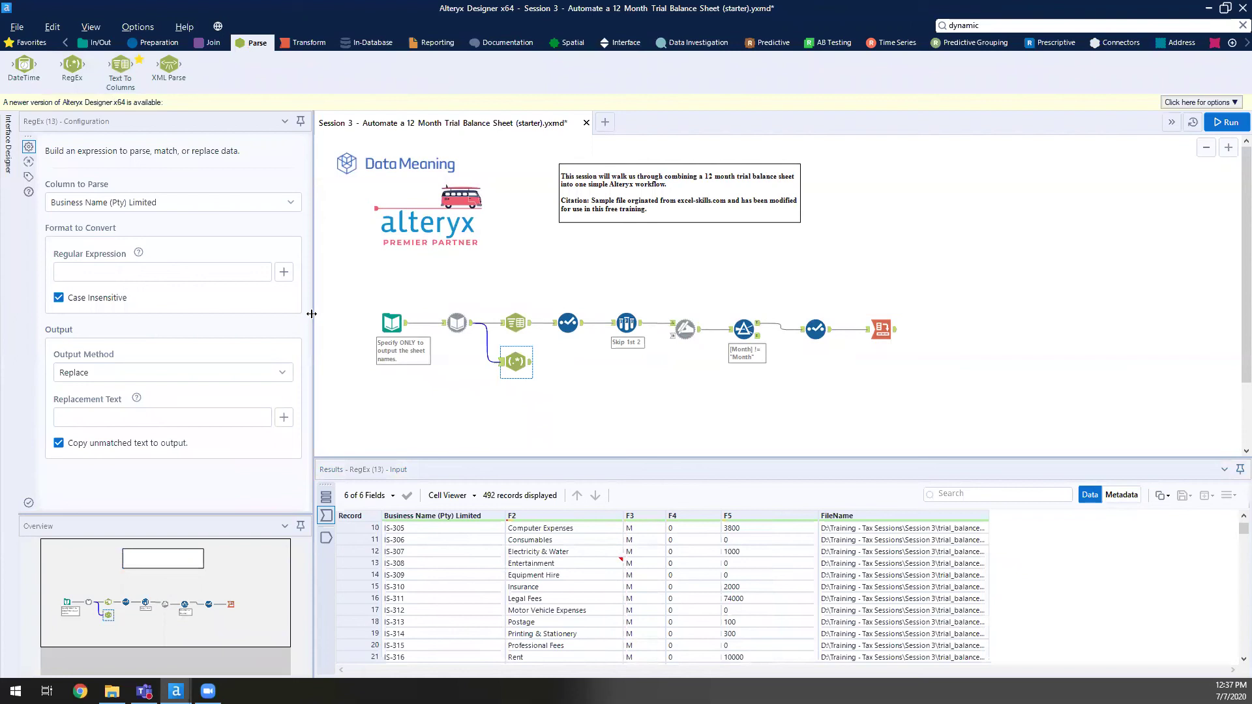
pyautogui.click(543, 323)
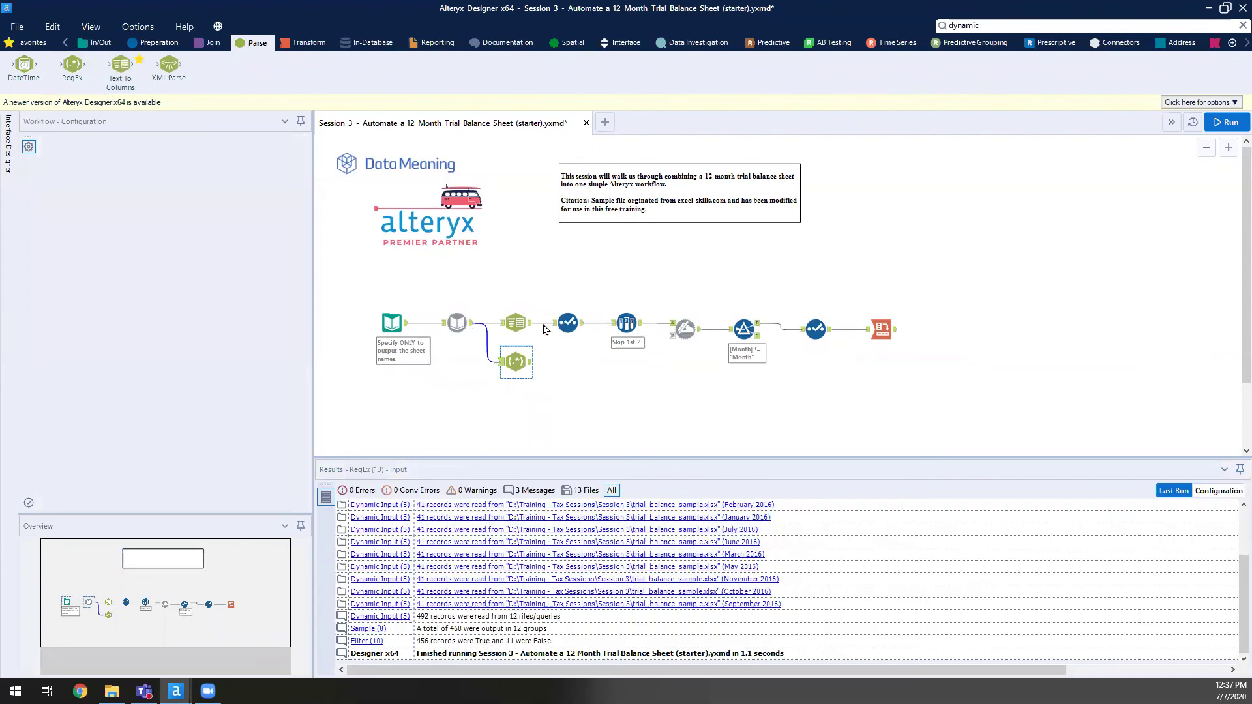
pyautogui.click(515, 360)
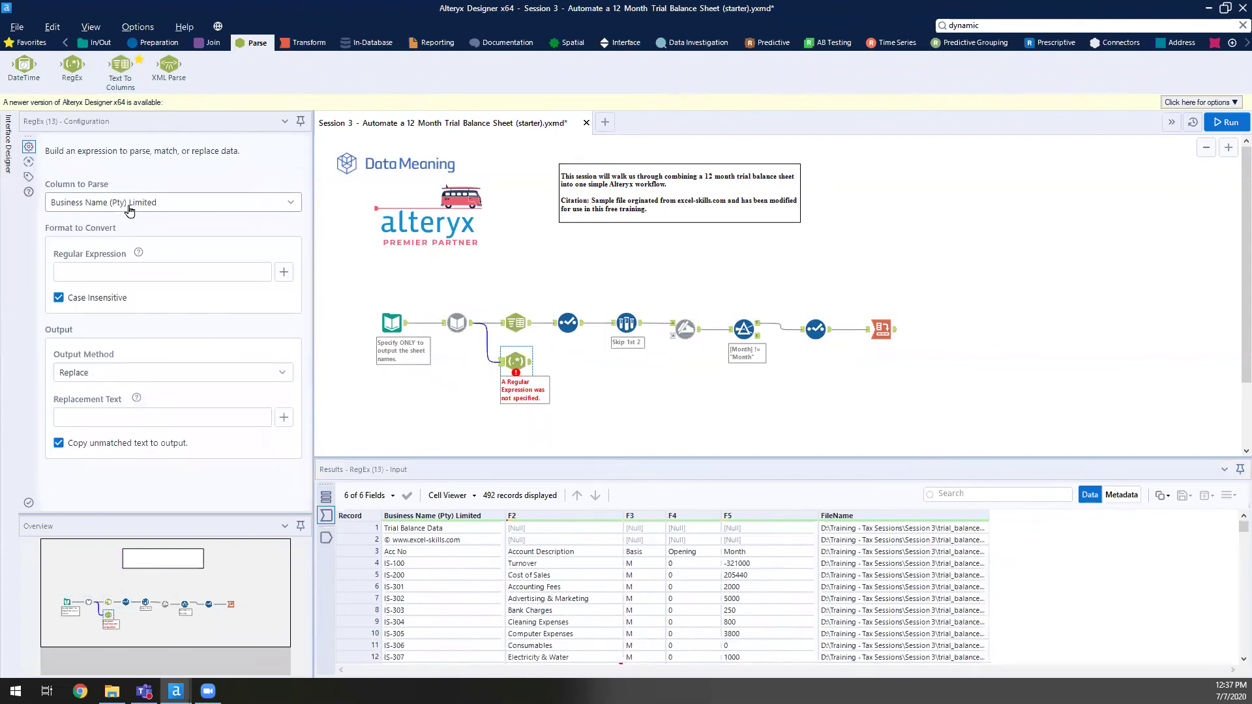
pyautogui.click(111, 204)
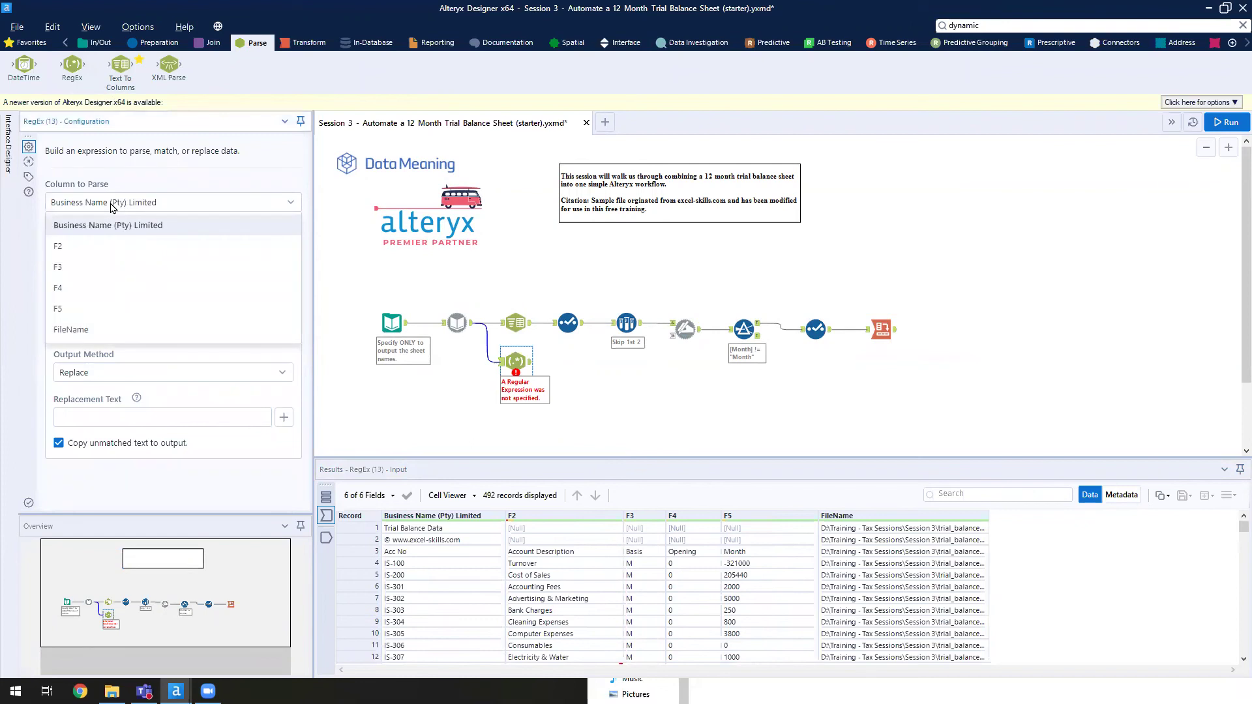
pyautogui.click(116, 331)
# - Paste the draft regular expression into the Regular Expression field, replacing a trial new-line token
pyautogui.click(128, 270)
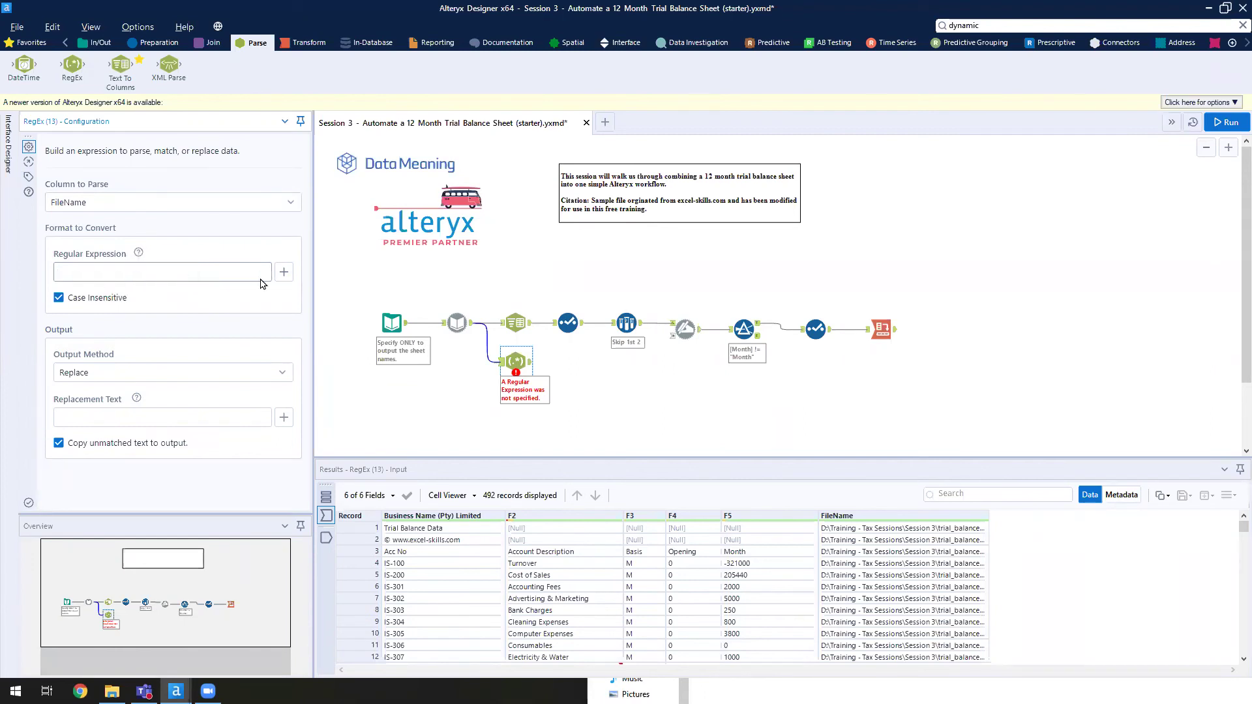
pyautogui.click(284, 274)
pyautogui.scroll(-1, 261, 339)
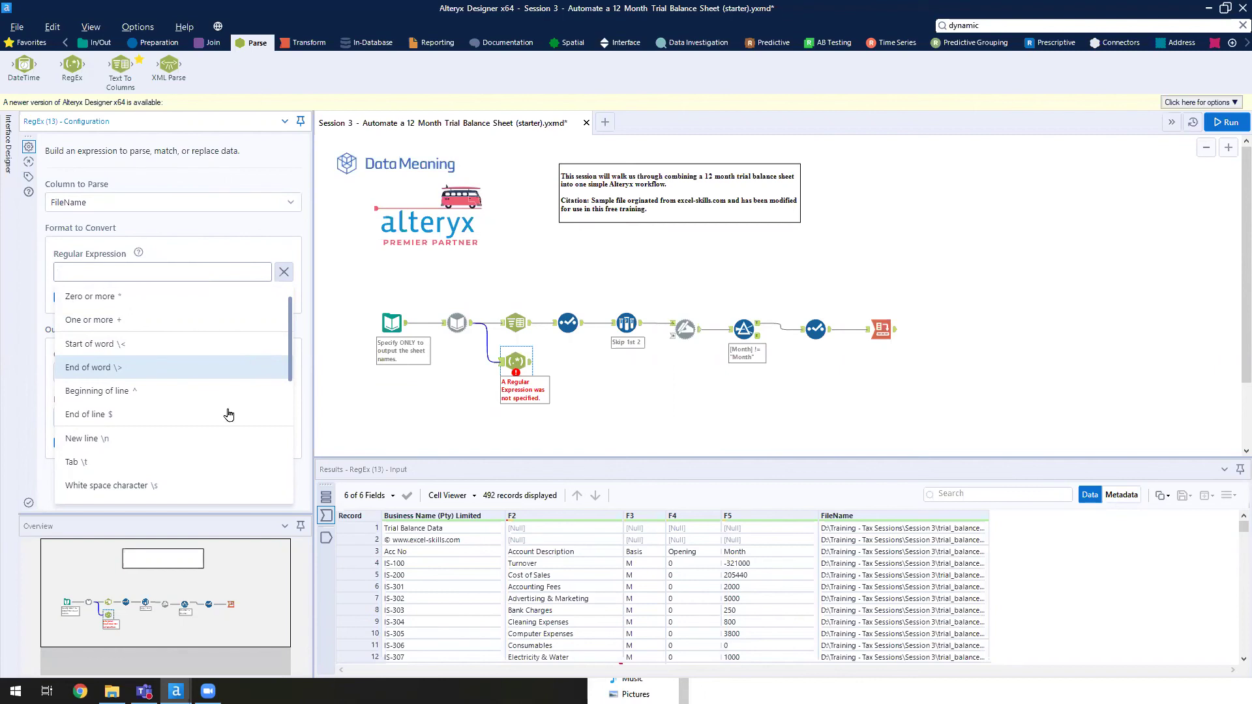
pyautogui.click(212, 440)
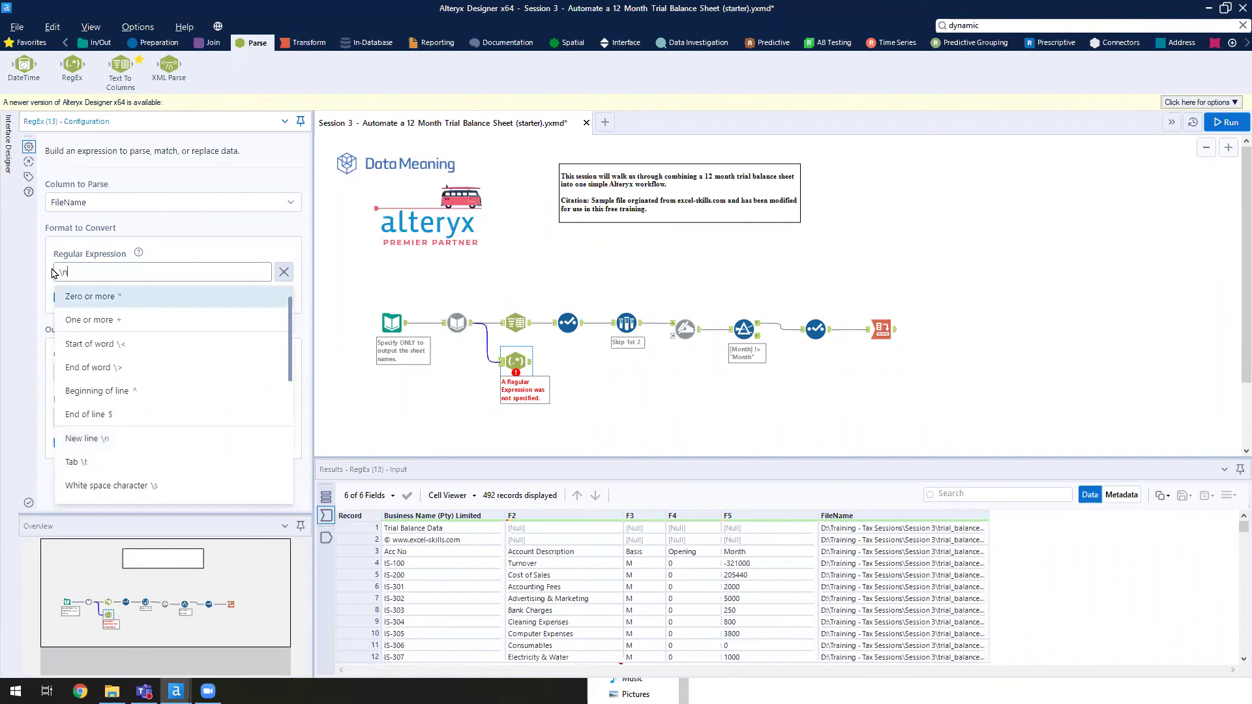
pyautogui.click(108, 269)
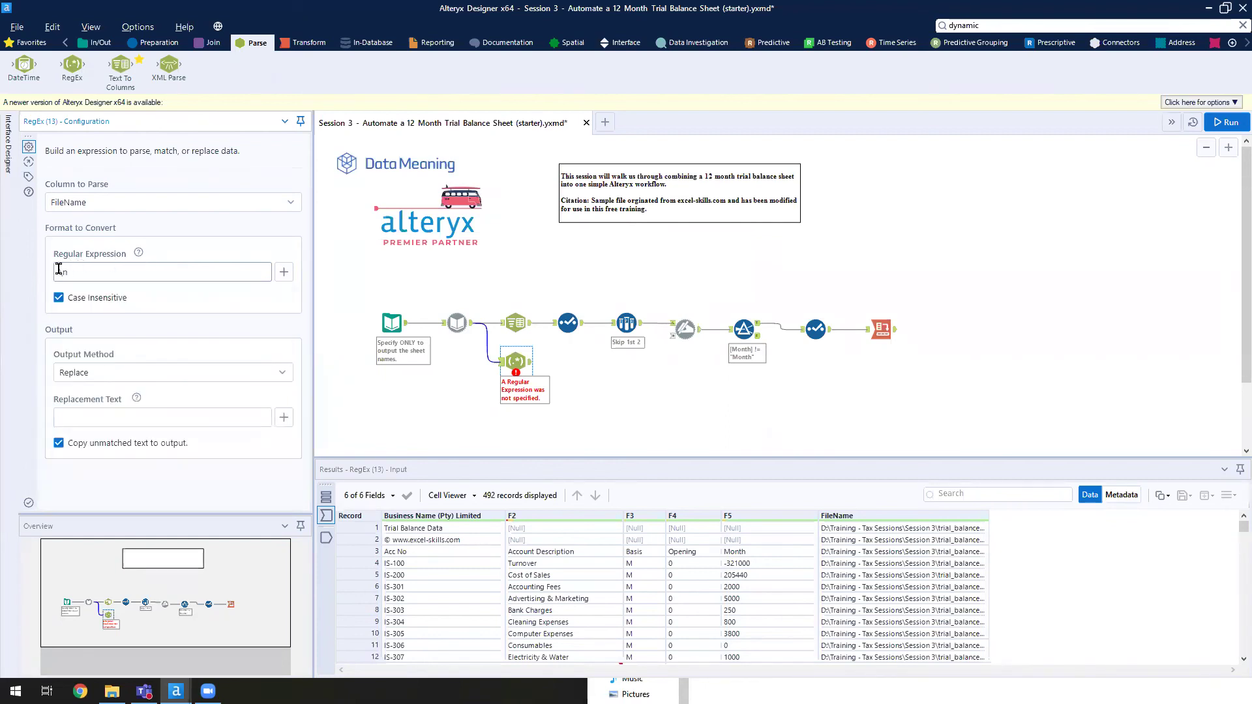
pyautogui.moveTo(57, 271); pyautogui.dragTo(69, 272)
pyautogui.press('BackSpace')
pyautogui.press('BackSpace')
pyautogui.write('.*?\\\\(.*)')
pyautogui.moveTo(66, 274); pyautogui.dragTo(59, 279)
pyautogui.click(73, 271)
pyautogui.click(457, 325)
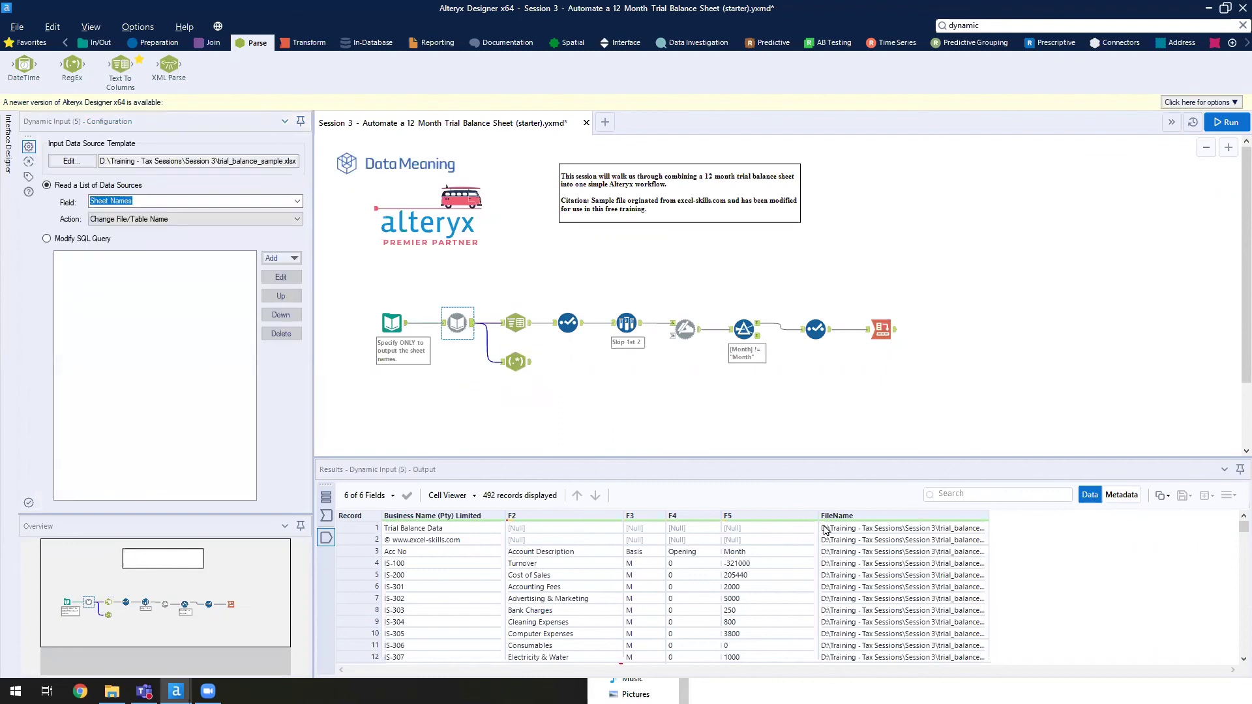
# - Widen the Dynamic Input's FileName results column so full paths ending in names like April 2016 show
pyautogui.moveTo(727, 656); pyautogui.dragTo(945, 660)
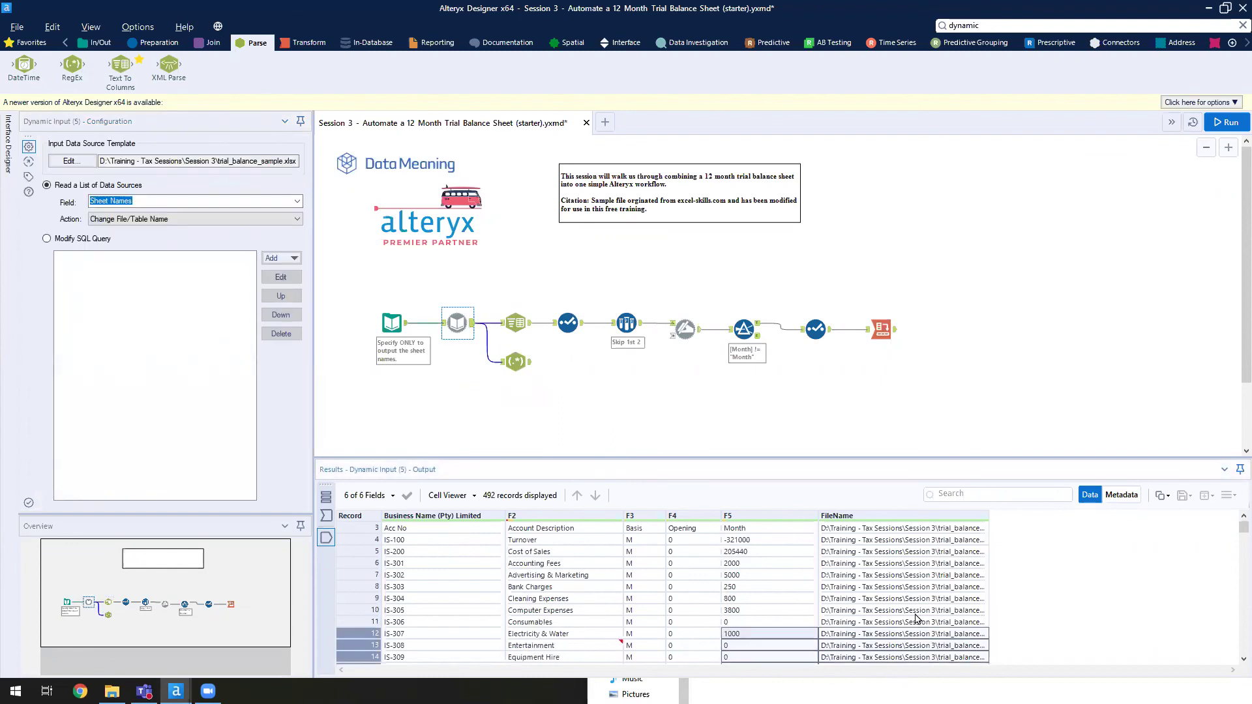
pyautogui.moveTo(989, 516); pyautogui.dragTo(1165, 541)
pyautogui.moveTo(1030, 529); pyautogui.dragTo(1030, 553)
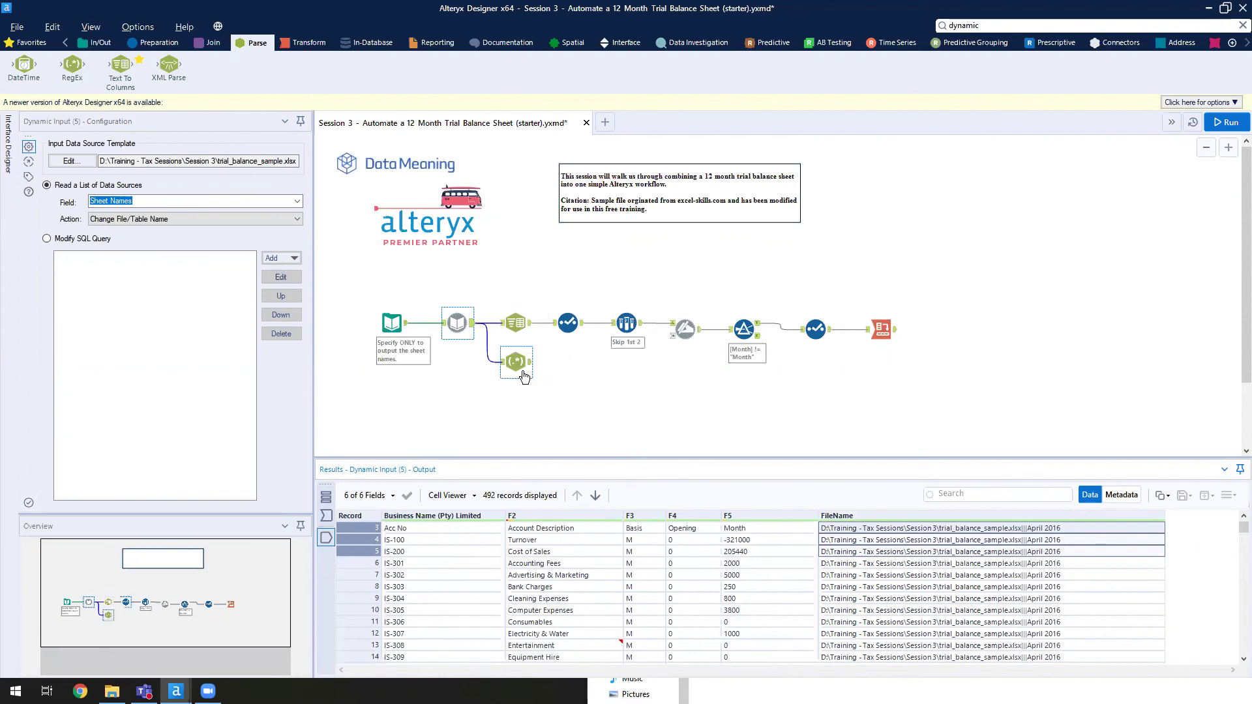
pyautogui.click(516, 363)
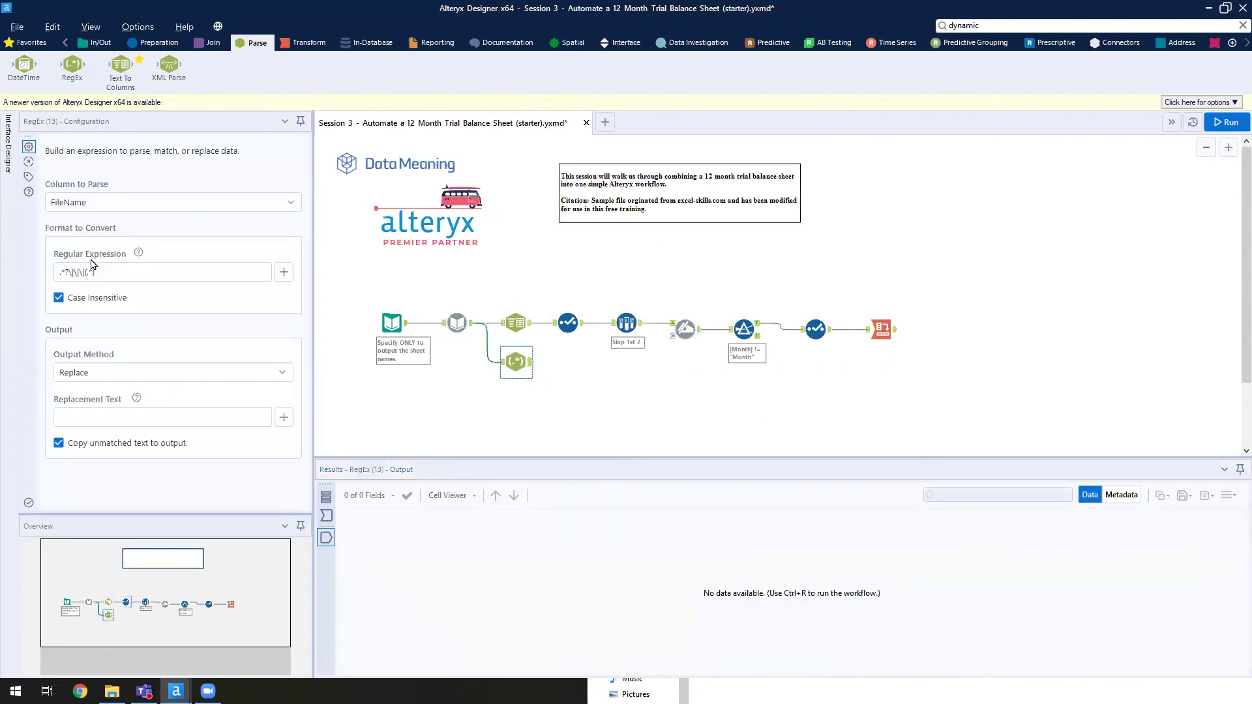
# - Close the capture group so the regex reads .*?\|\|\|(.*), switch Output Method to Parse, and run
pyautogui.click(103, 276)
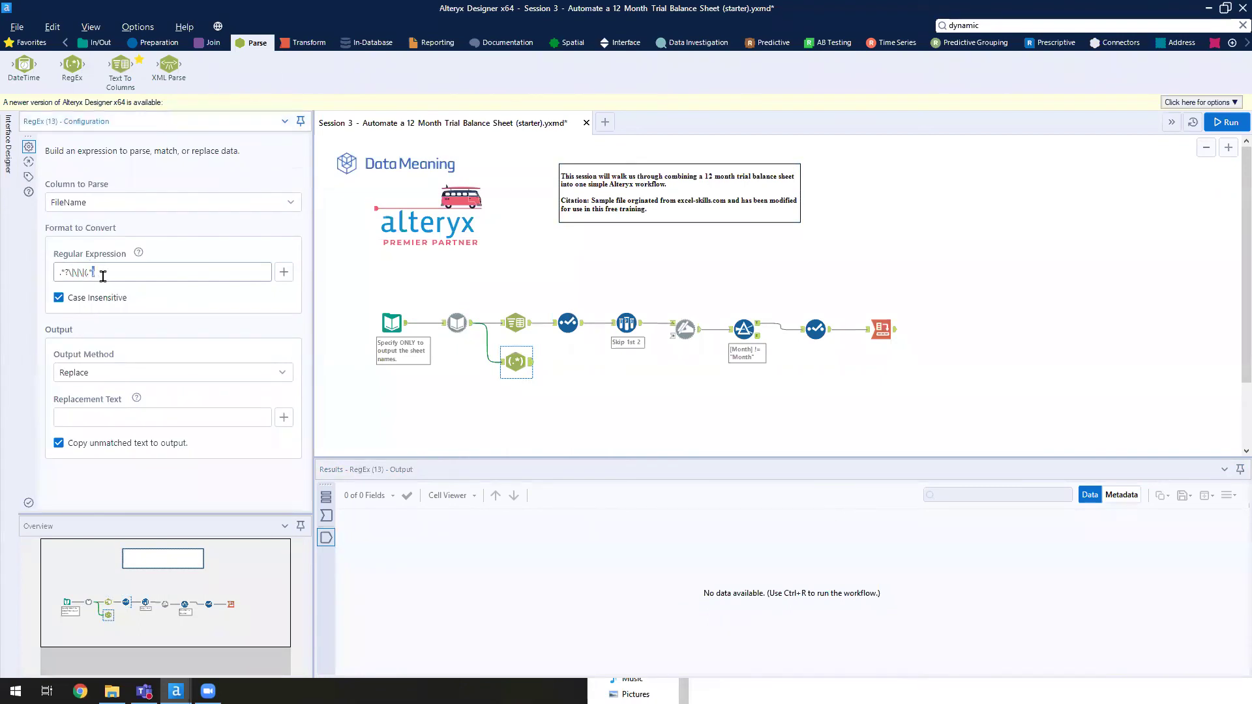
pyautogui.moveTo(102, 276); pyautogui.dragTo(83, 301)
pyautogui.click(120, 272)
pyautogui.write(')')
pyautogui.click(157, 374)
pyautogui.click(99, 438)
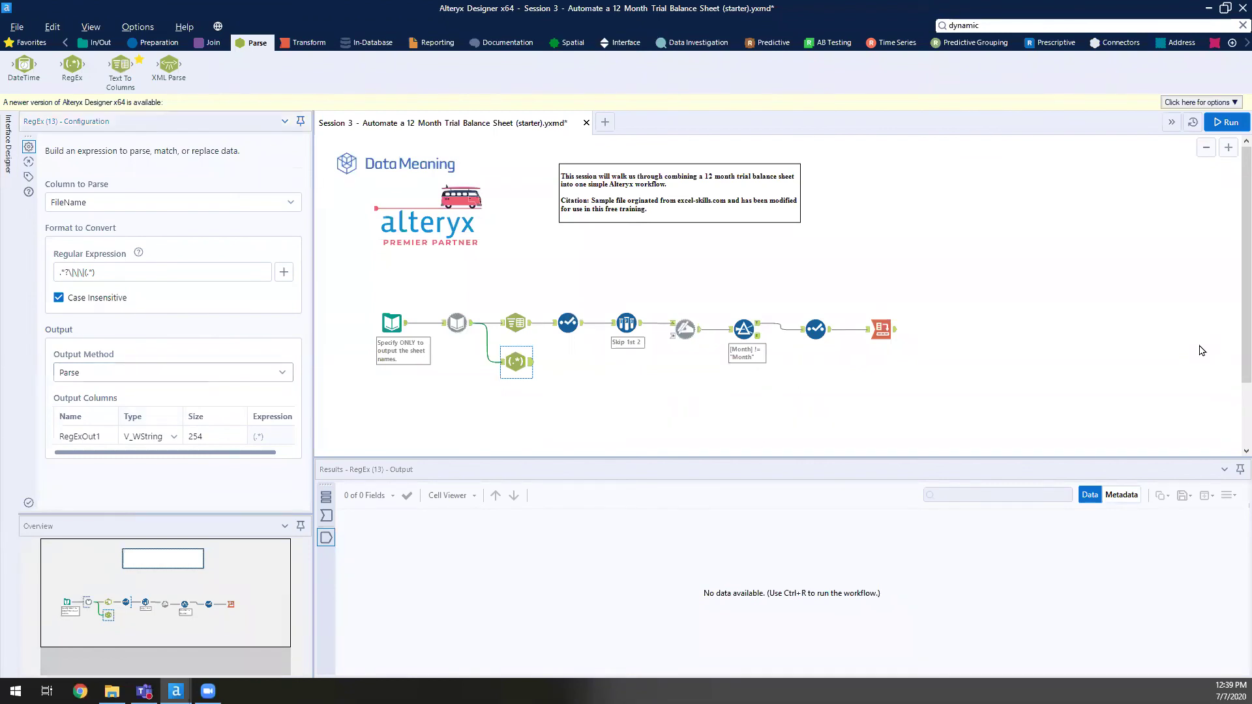
pyautogui.hotkey('ctrl', 'r')
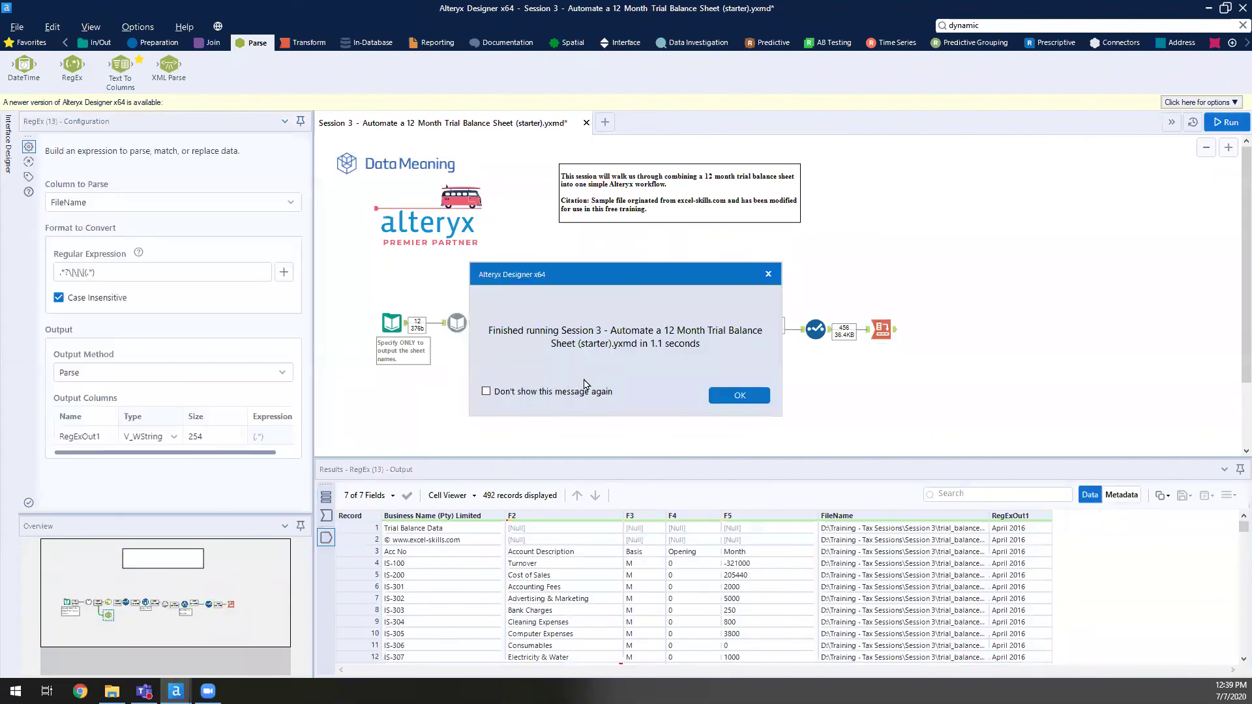
# - Confirm RegExOut1 holds values like April 2016, then add a Select tool after the RegEx tool
pyautogui.click(739, 395)
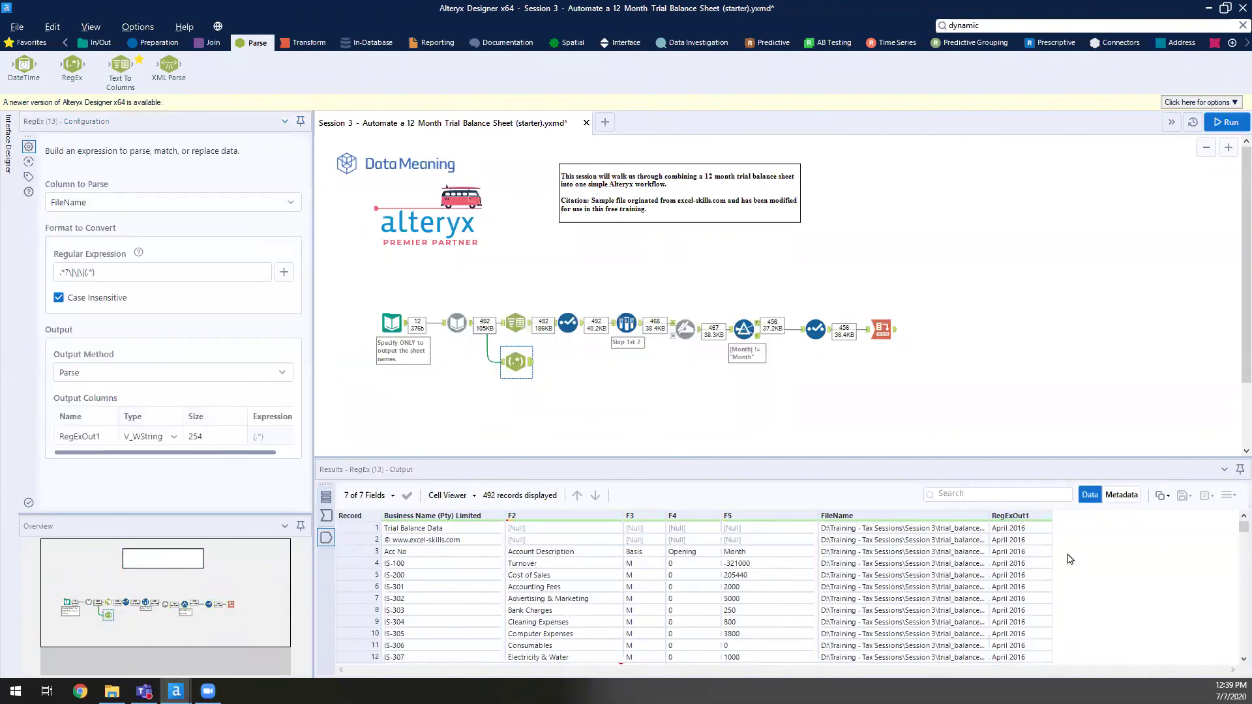
pyautogui.moveTo(1039, 529); pyautogui.dragTo(1013, 659)
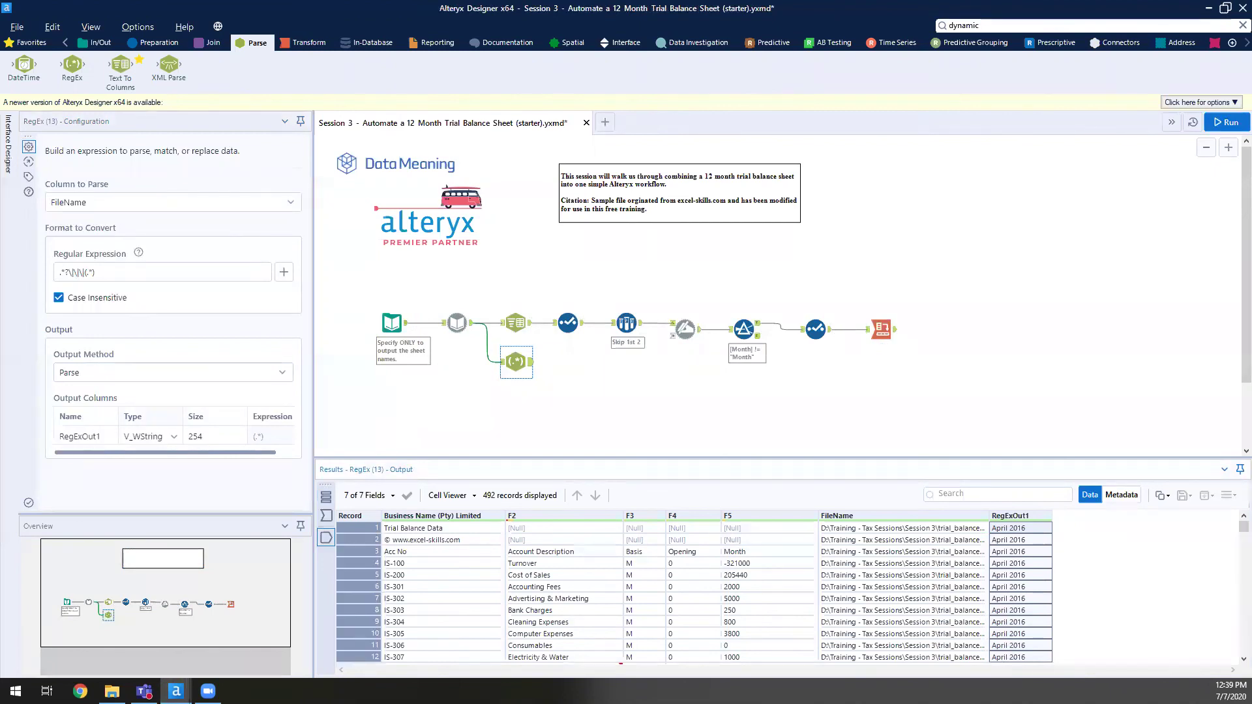
pyautogui.click(159, 42)
pyautogui.moveTo(748, 65); pyautogui.dragTo(569, 364)
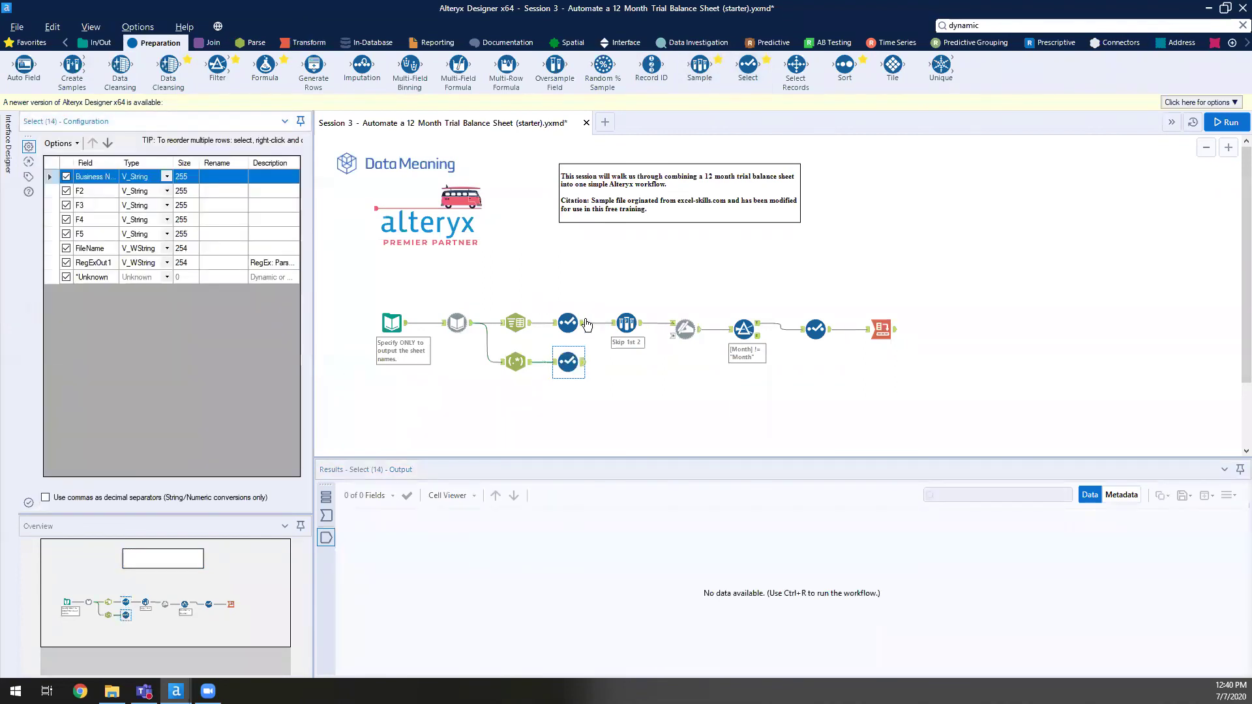
# - Rename RegExOut1 to MonthYear in the lower Select (14) tool and rerun to see MonthYear values
pyautogui.click(576, 326)
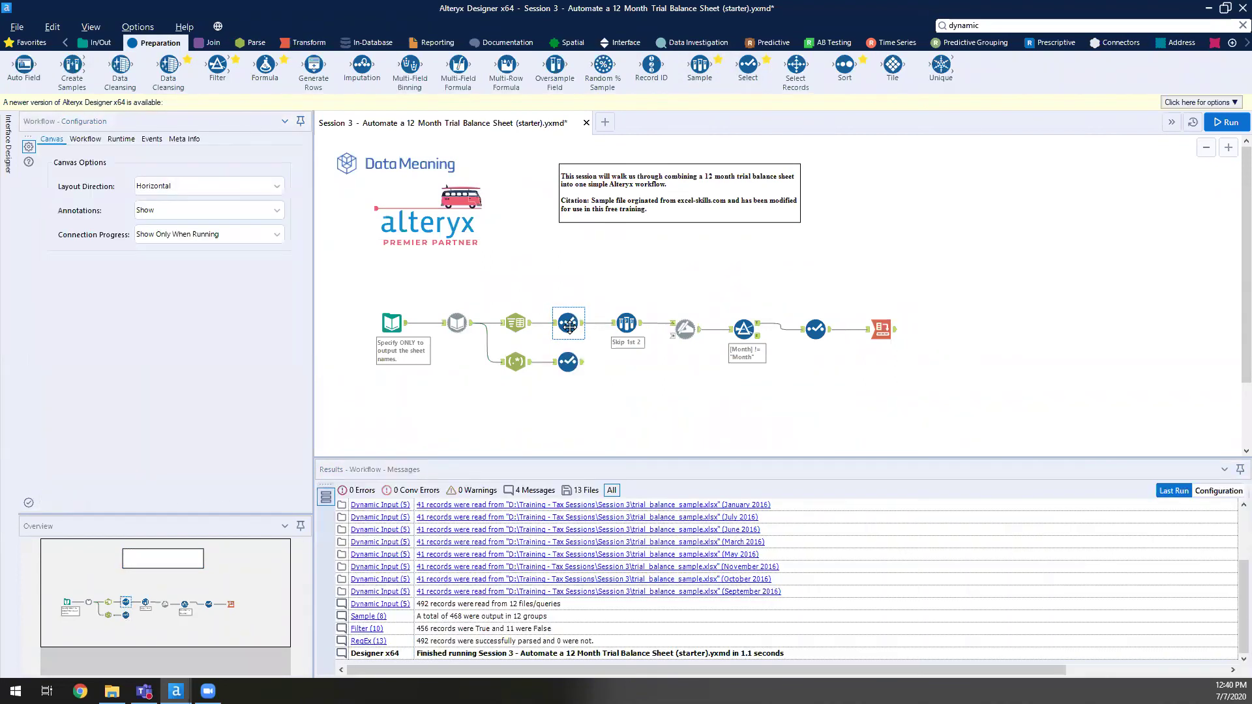
pyautogui.click(561, 359)
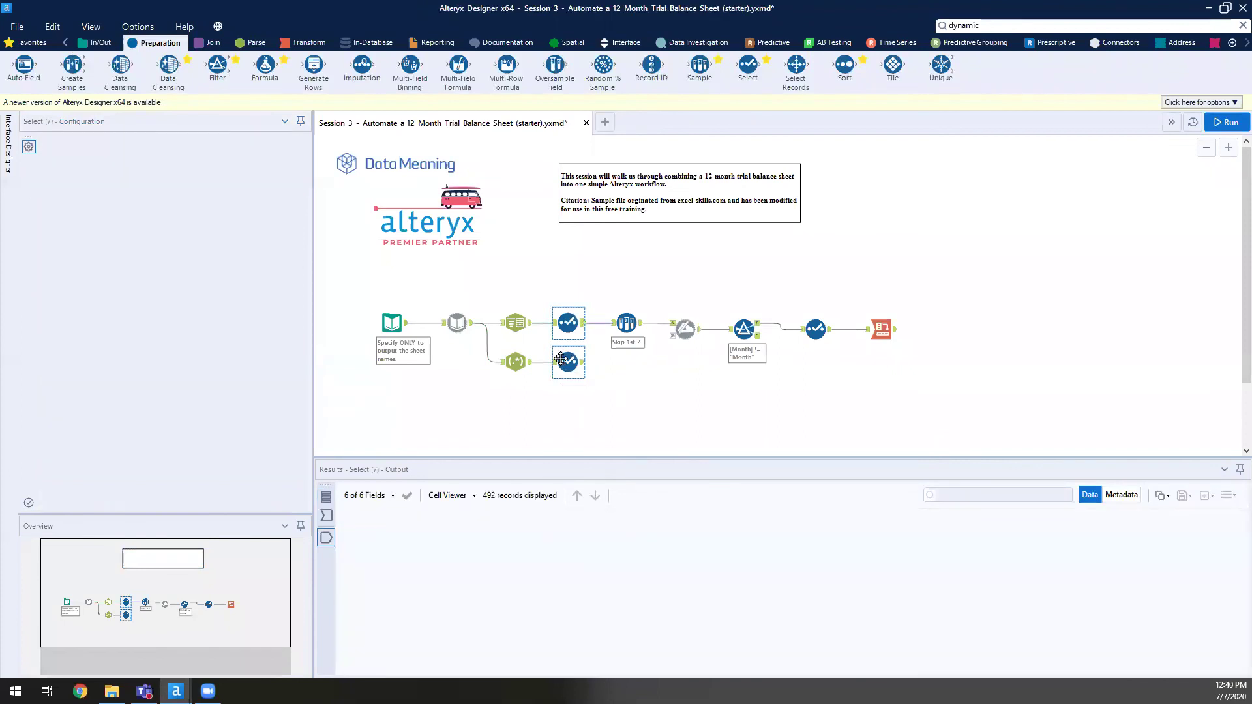
pyautogui.click(223, 262)
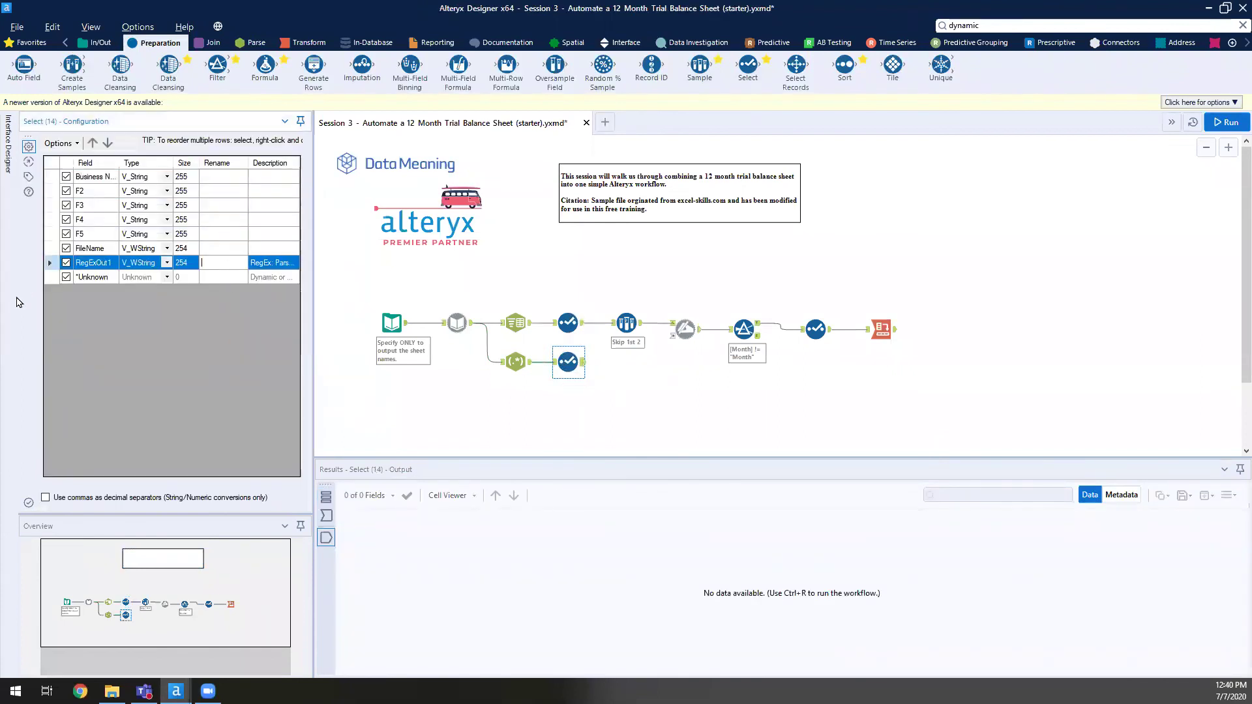
pyautogui.write('Month')
pyautogui.press('Up')
pyautogui.write('Y')
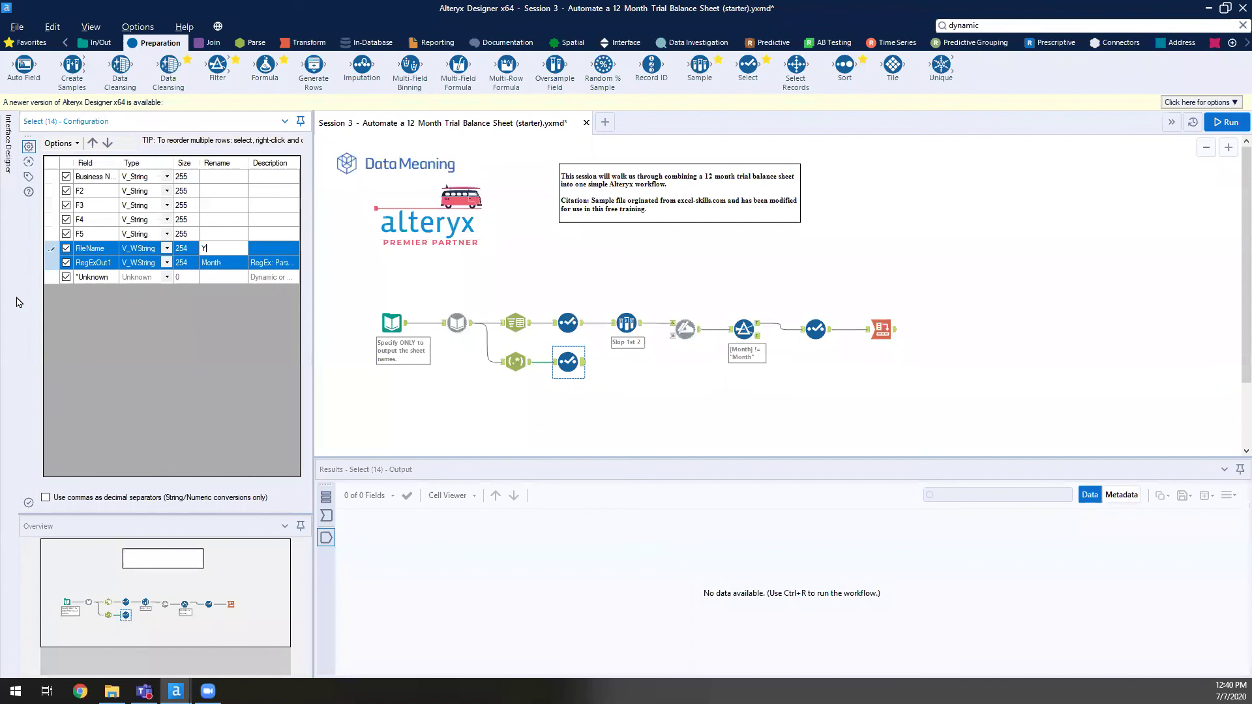
pyautogui.press('BackSpace')
pyautogui.click(226, 263)
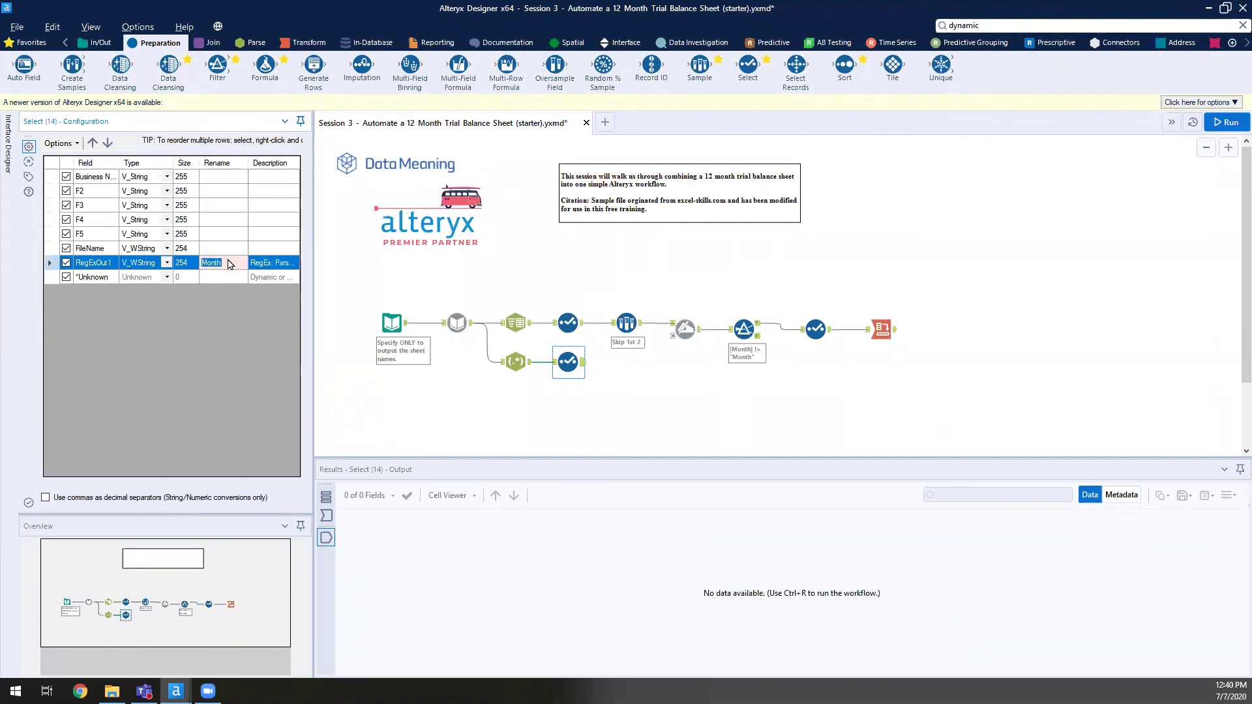
pyautogui.write('Year')
pyautogui.click(607, 417)
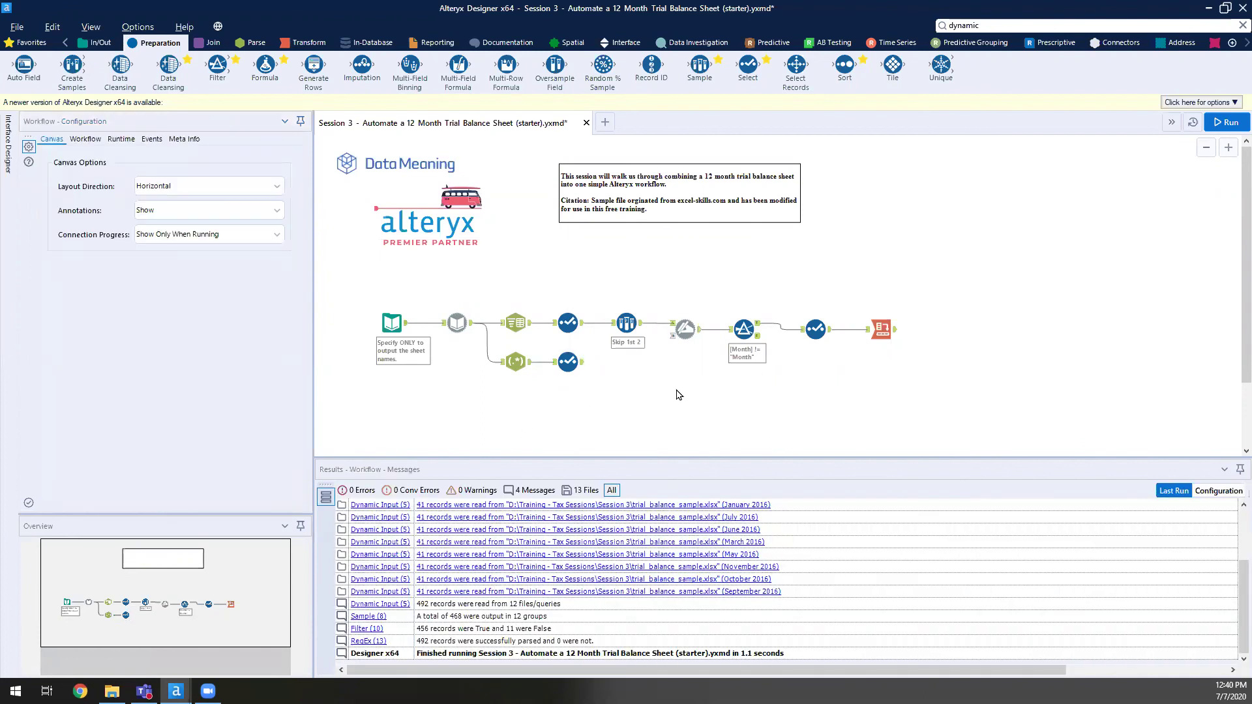
pyautogui.hotkey('ctrl', 'r')
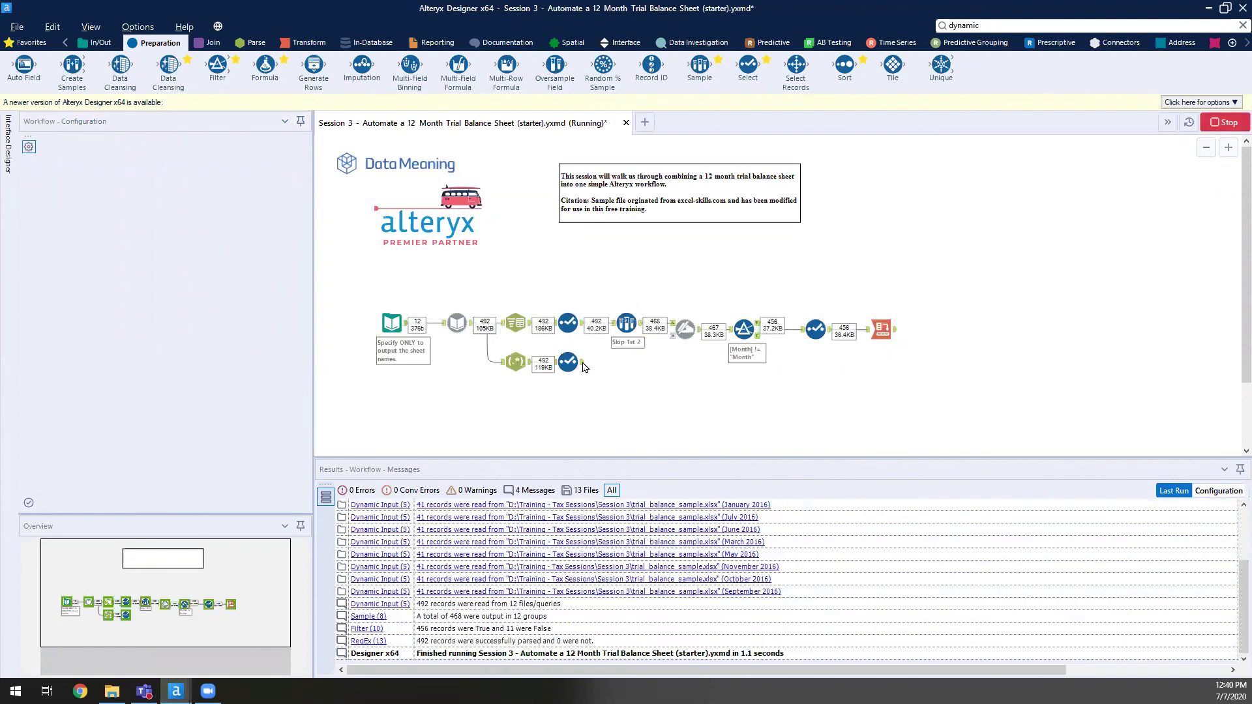
pyautogui.click(580, 365)
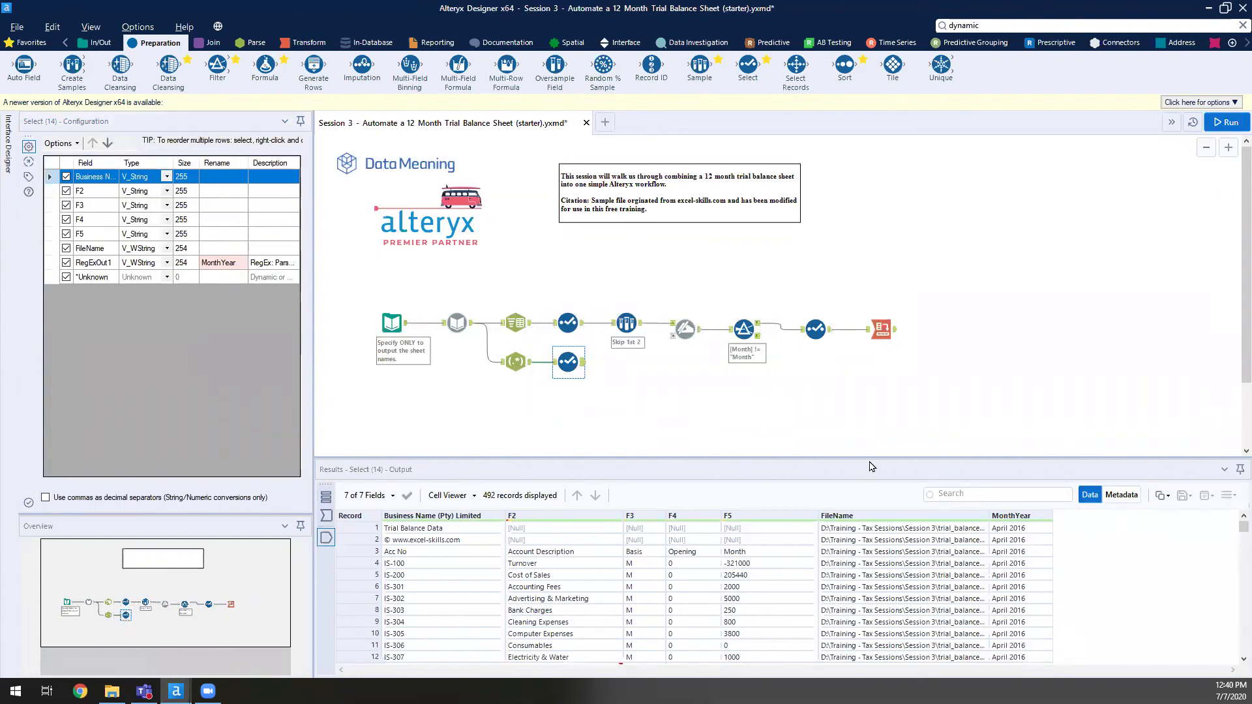
# - Uncheck FileName in the lower Select (14) tool and rerun the workflow, finishing with 0 errors
pyautogui.keyDown('ctrl'); pyautogui.click(566, 321); pyautogui.keyUp('ctrl')
pyautogui.click(566, 320)
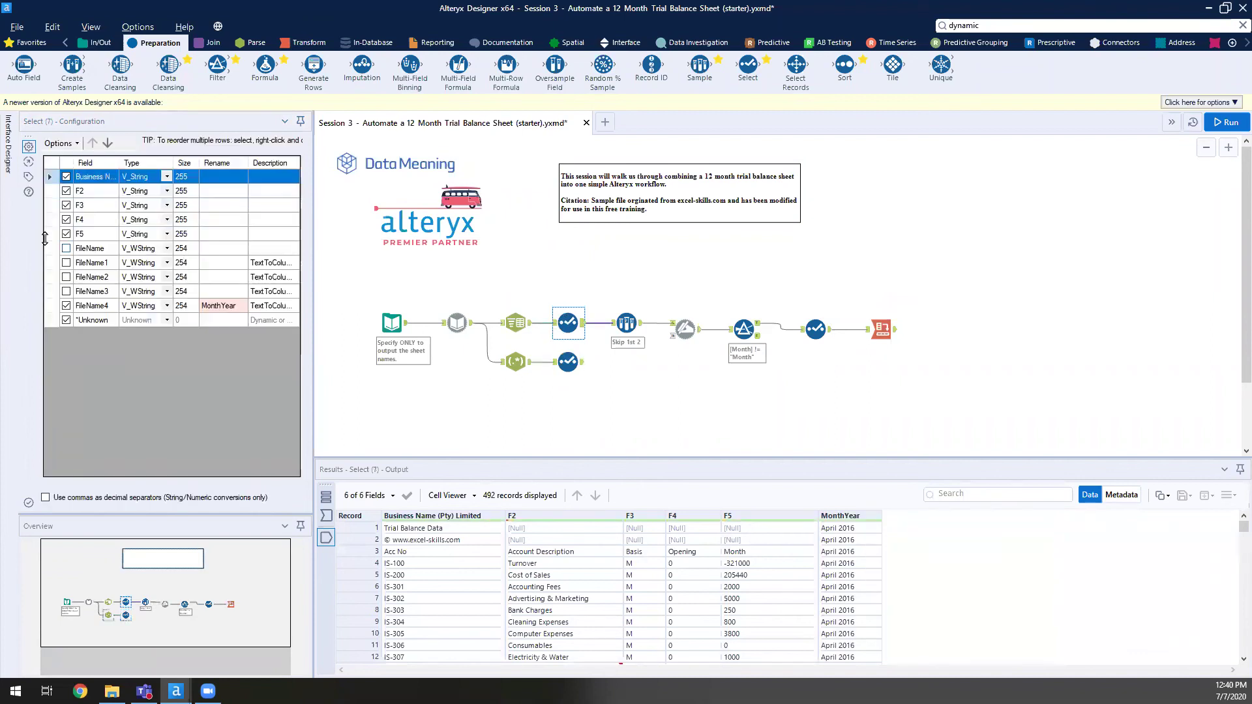
pyautogui.moveTo(93, 252); pyautogui.dragTo(90, 292)
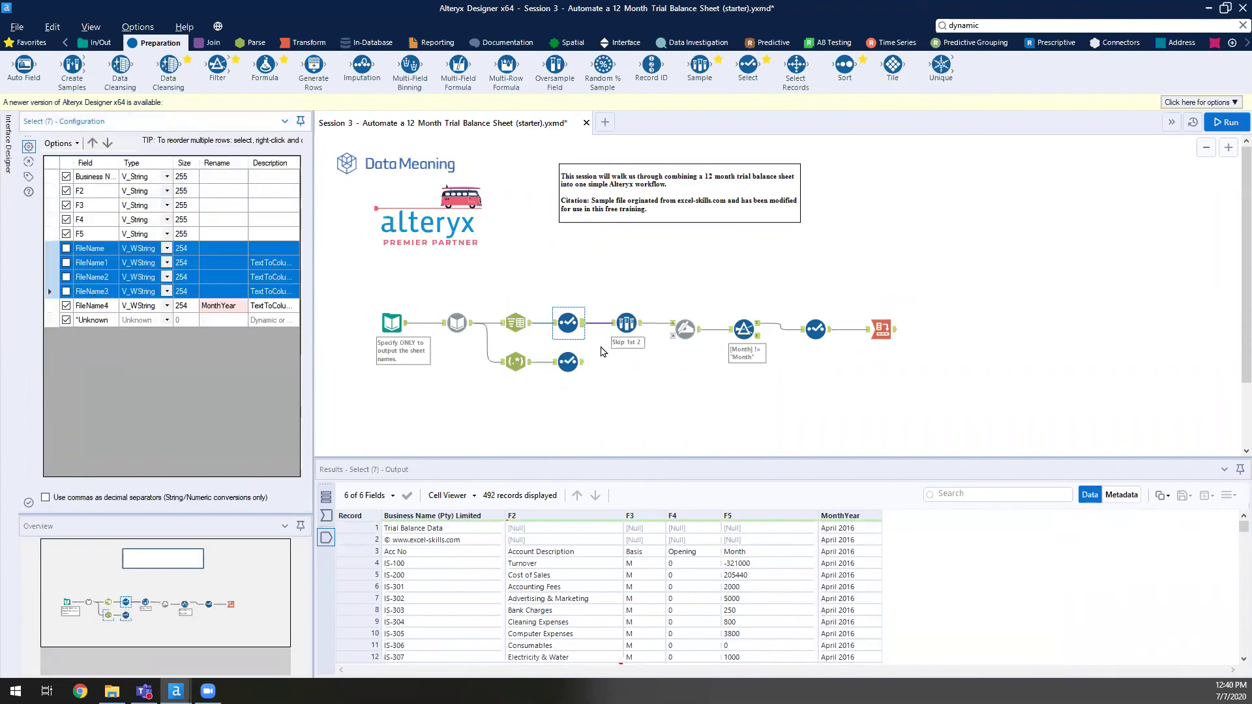
pyautogui.click(568, 361)
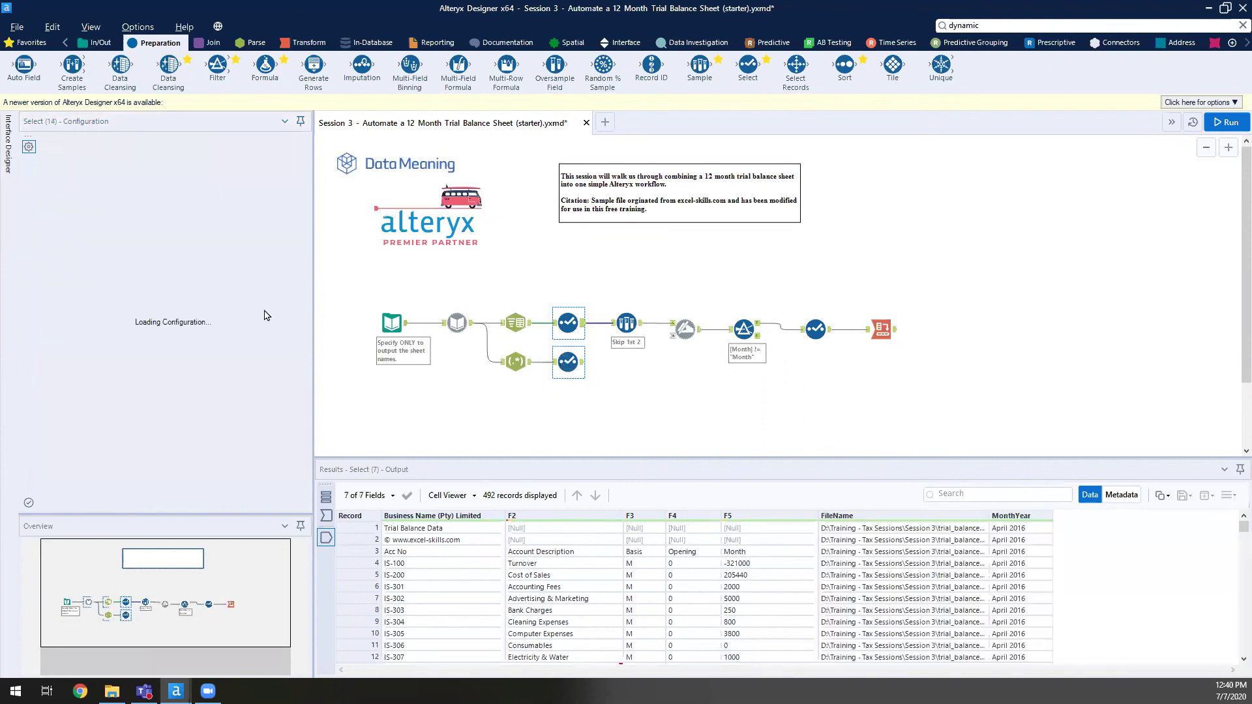
pyautogui.click(90, 250)
pyautogui.click(66, 248)
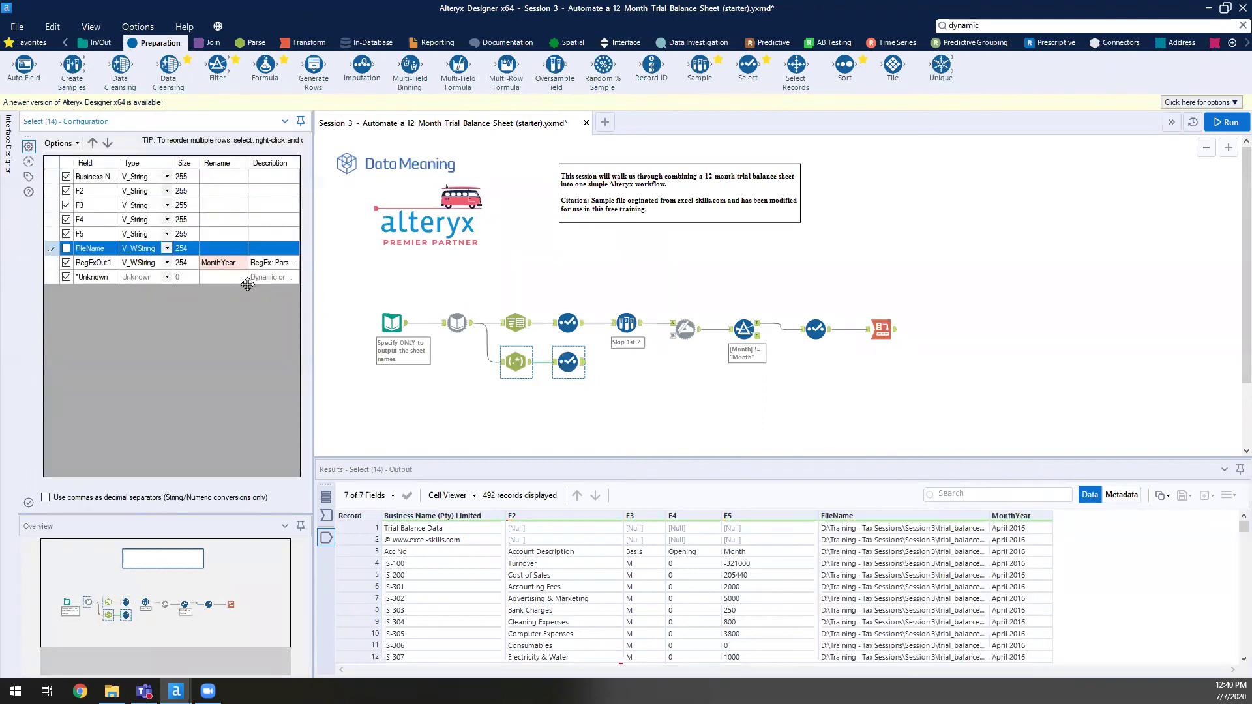
pyautogui.click(1224, 123)
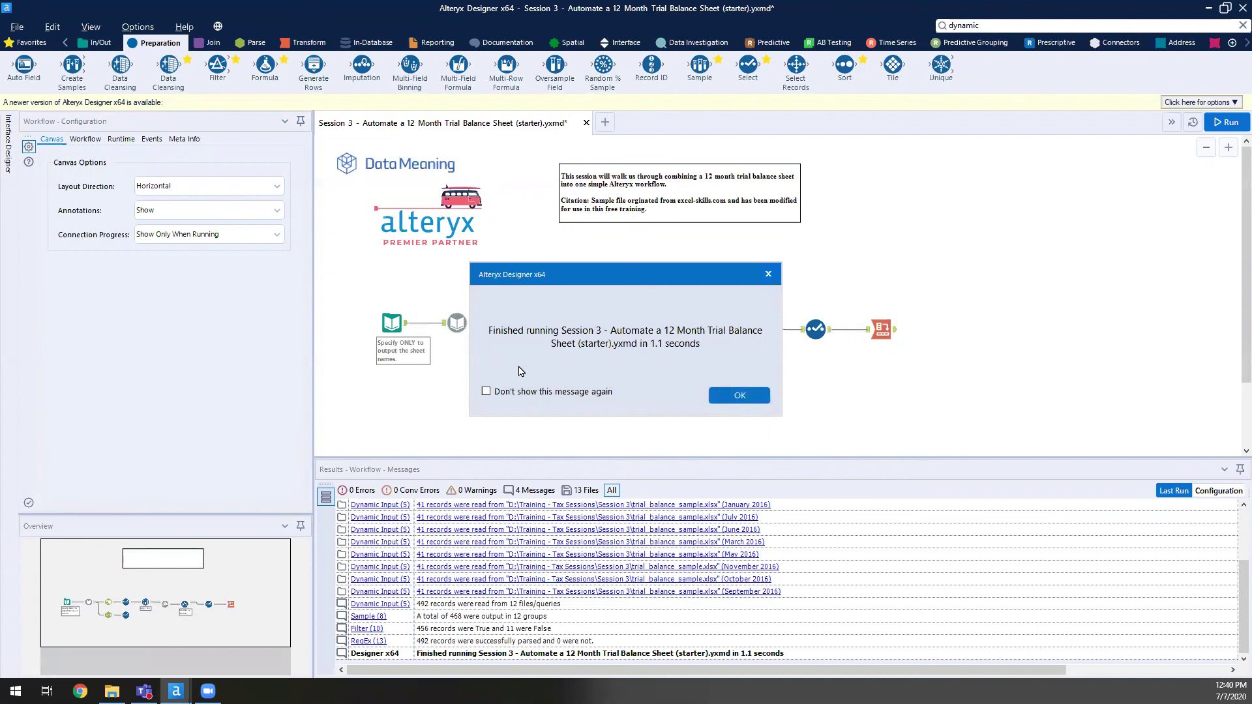
pyautogui.click(739, 395)
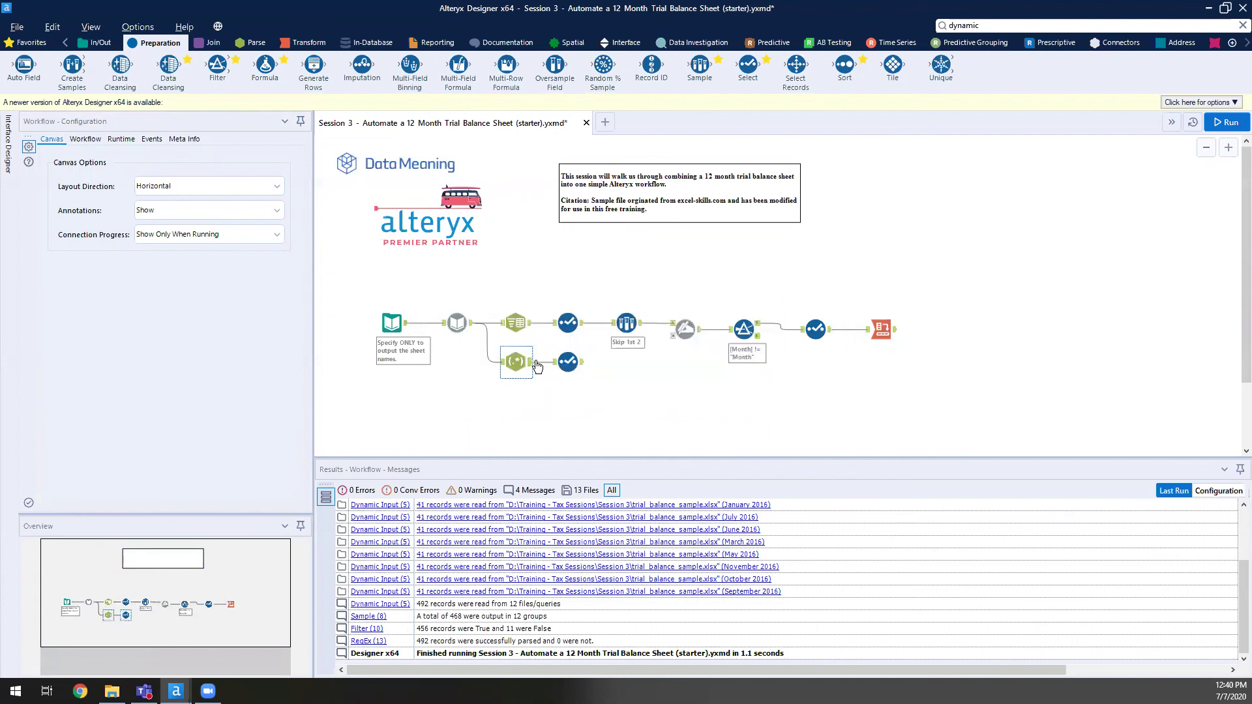
pyautogui.click(533, 368)
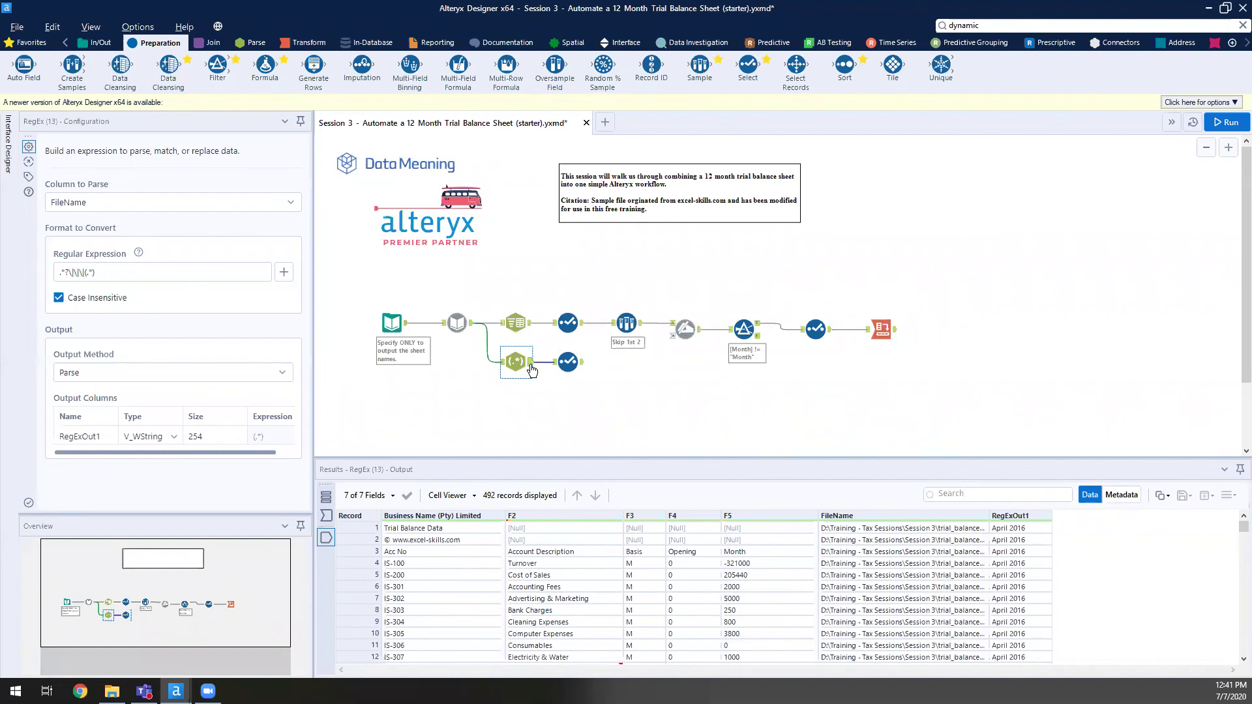
pyautogui.click(738, 340)
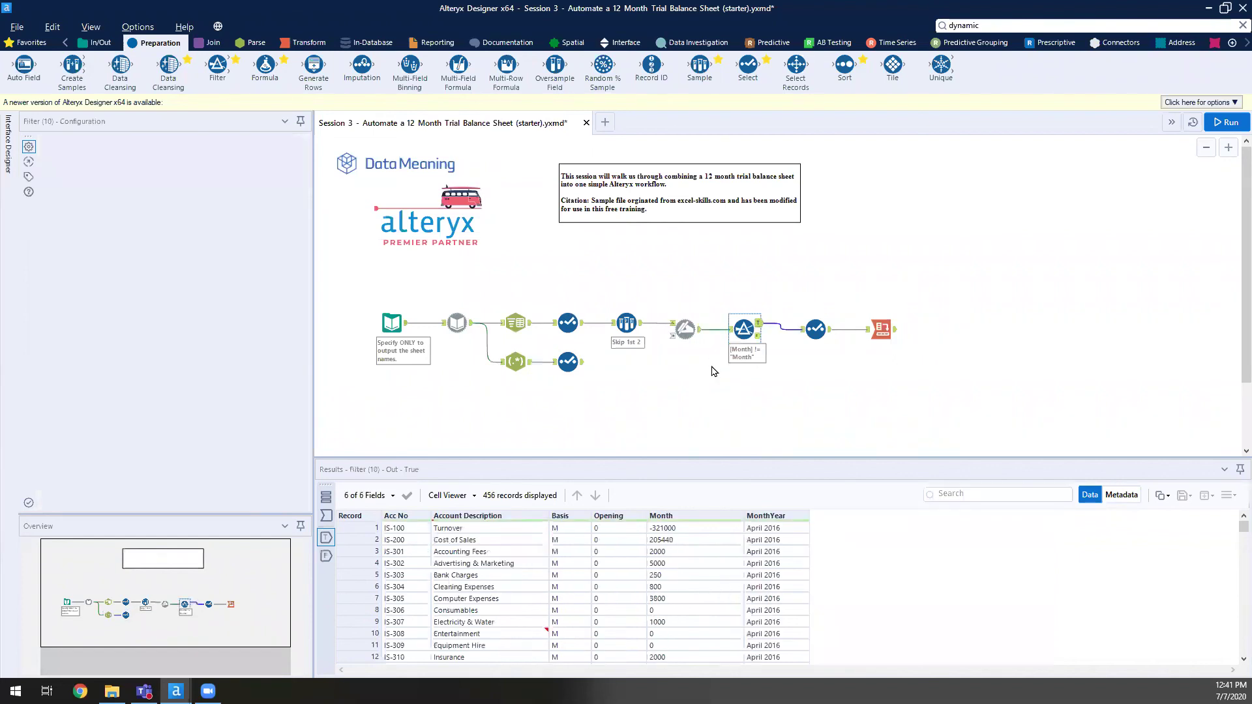
pyautogui.click(714, 367)
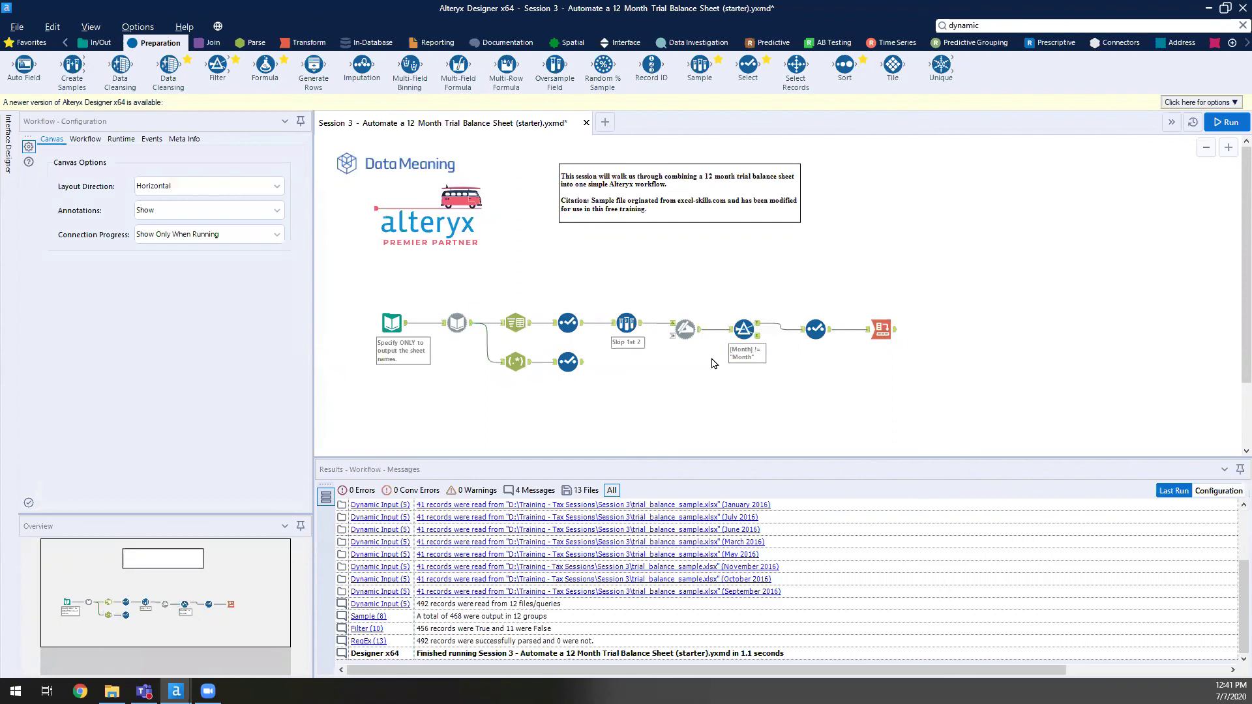
pyautogui.click(427, 195)
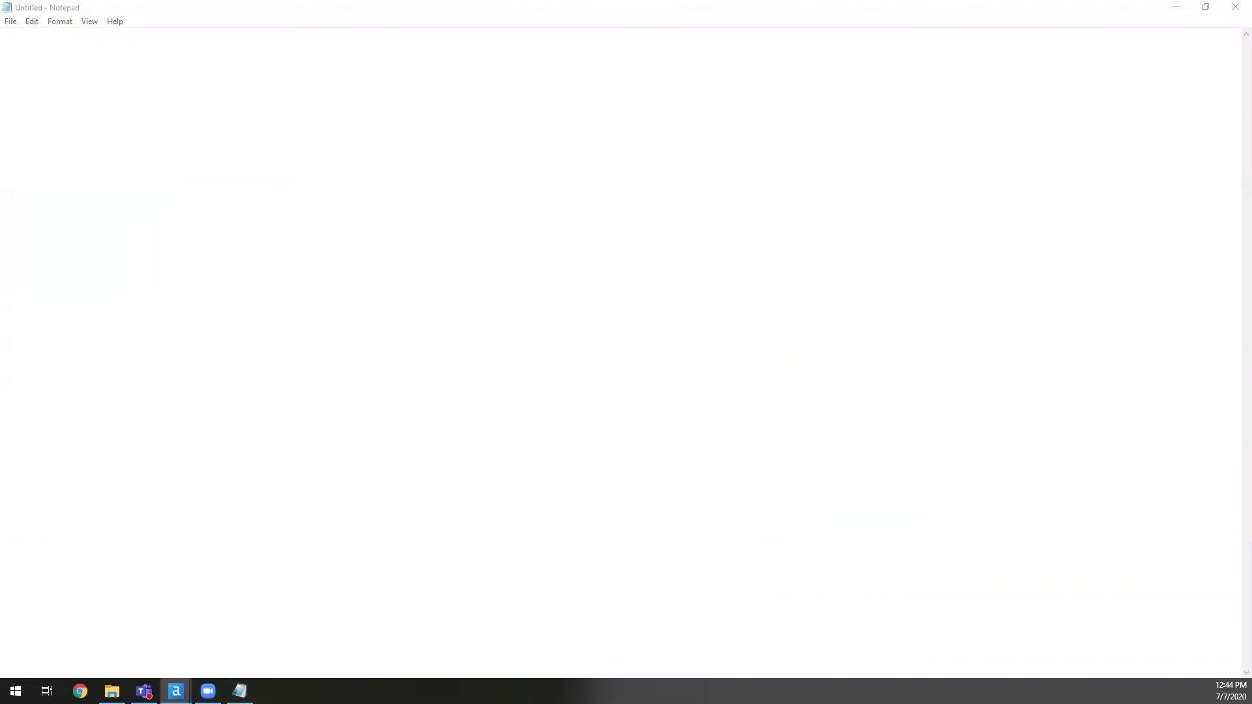
# - Type the presenter's e-mail address on the first line and DataMeaning.com two lines below
pyautogui.click(530, 133)
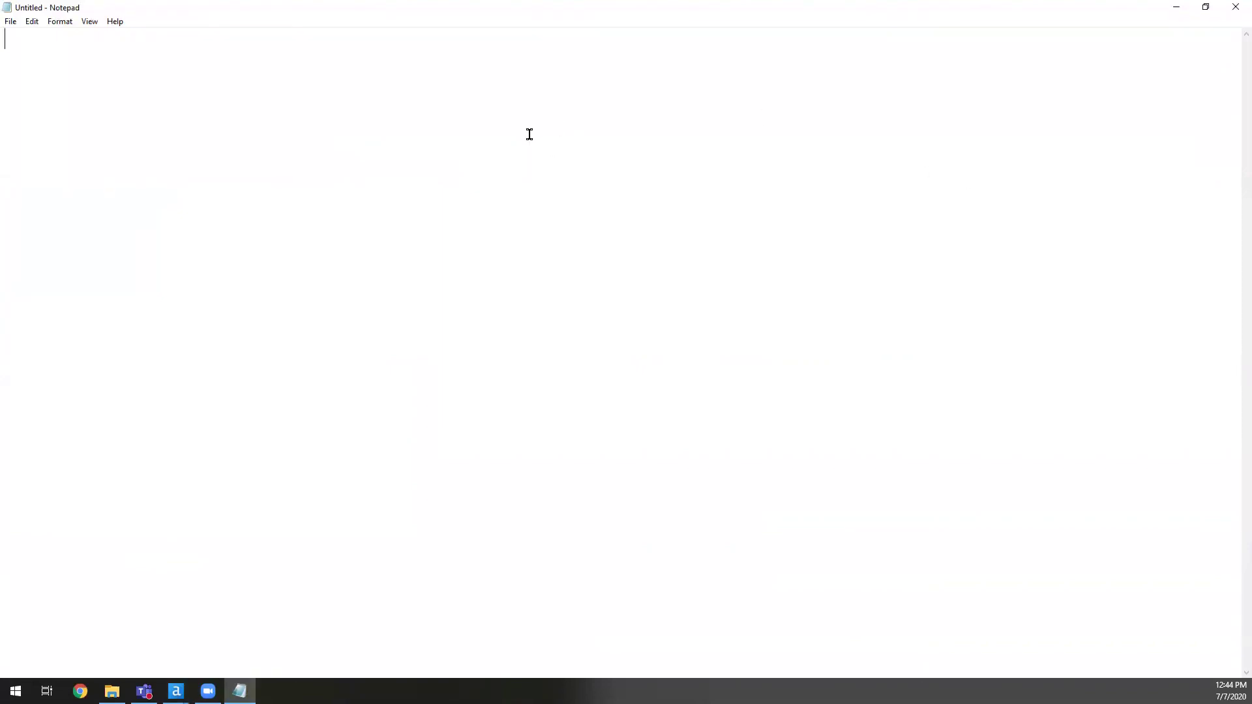
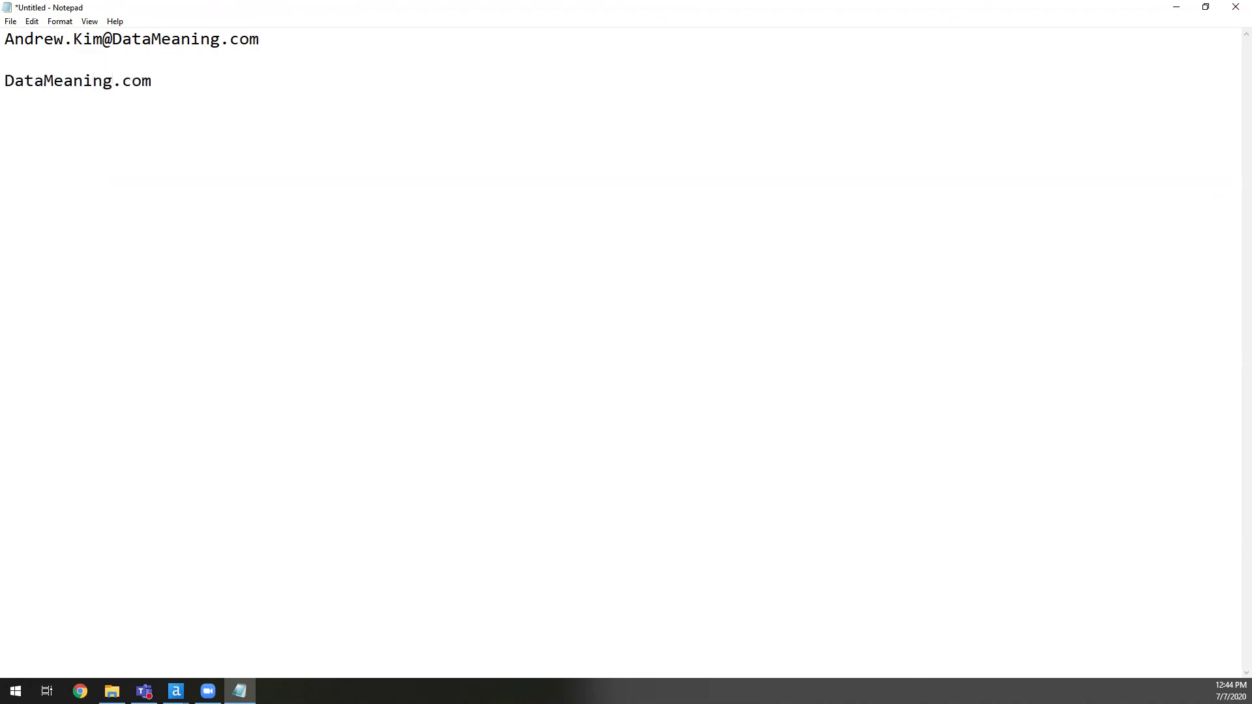